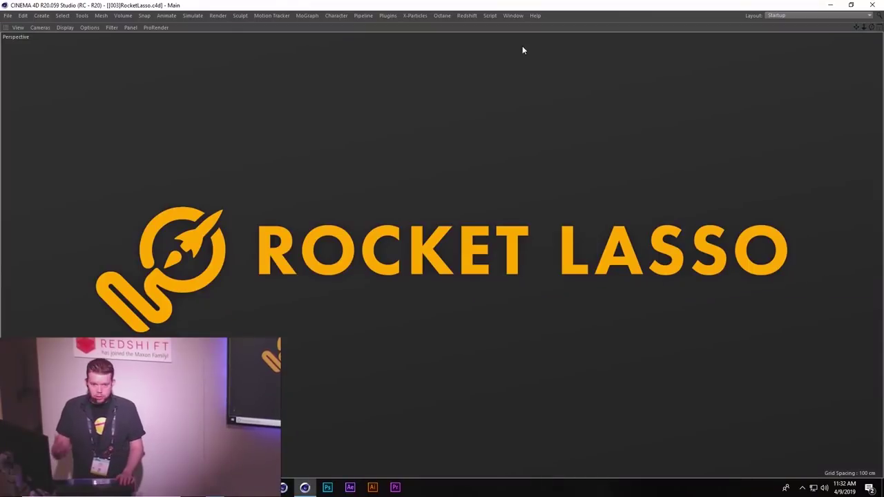
Step: Cycle through the LIVE STREAMS, TUTORIALS, TOOLS and COMMUNITY slides to the Rocket Lasso Live title card
{"action": "key", "text": "ctrl+Tab"}
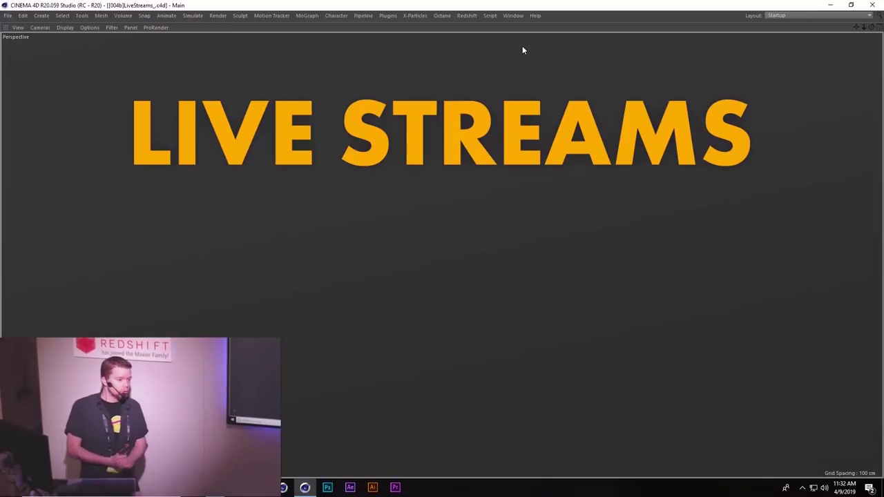
{"action": "key", "text": "ctrl+Tab"}
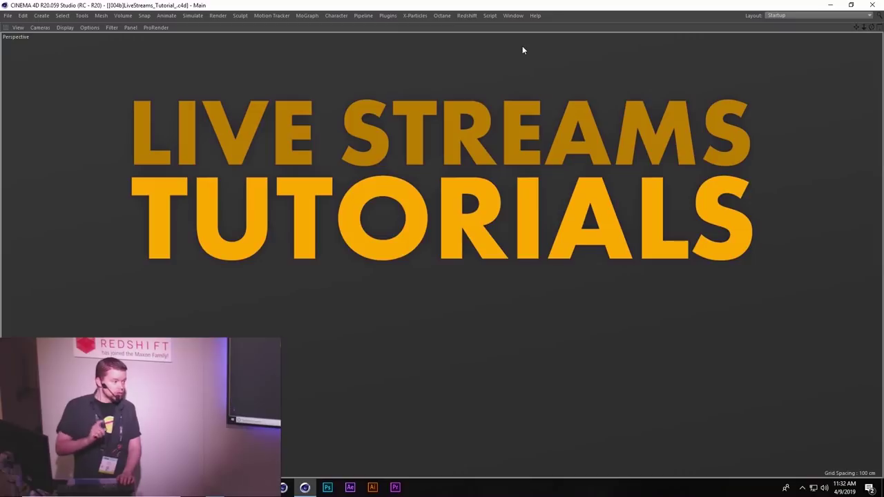
{"action": "key", "text": "ctrl+Tab"}
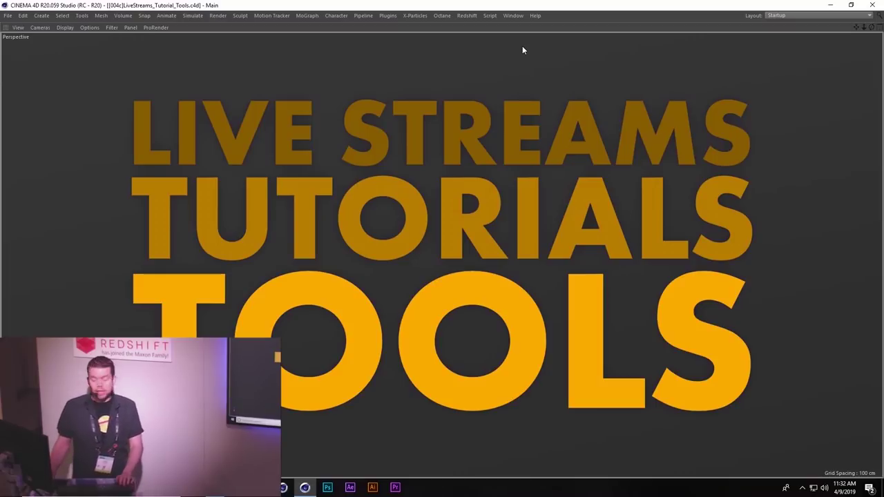
{"action": "key", "text": "ctrl+Tab"}
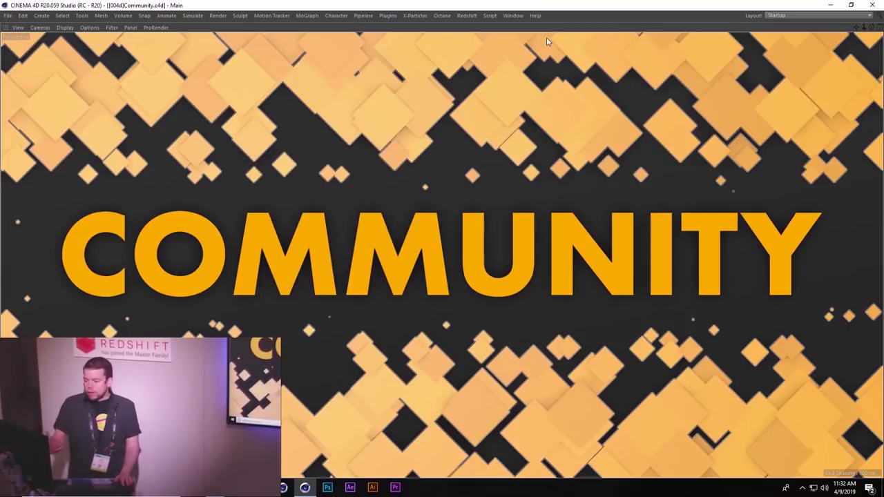
{"action": "key", "text": "ctrl+Tab"}
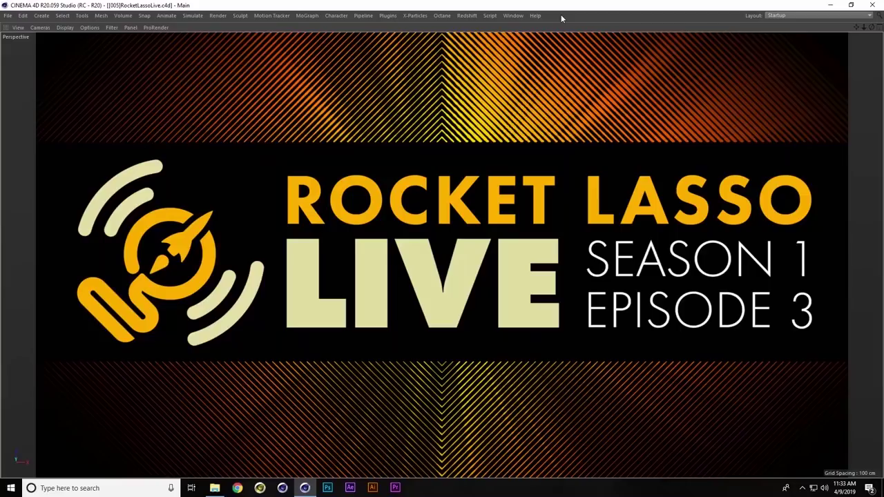
Step: Advance past the watchtower landscape and PRESENTATION scenes to the coin dynamics scene
{"action": "key", "text": "ctrl+Tab"}
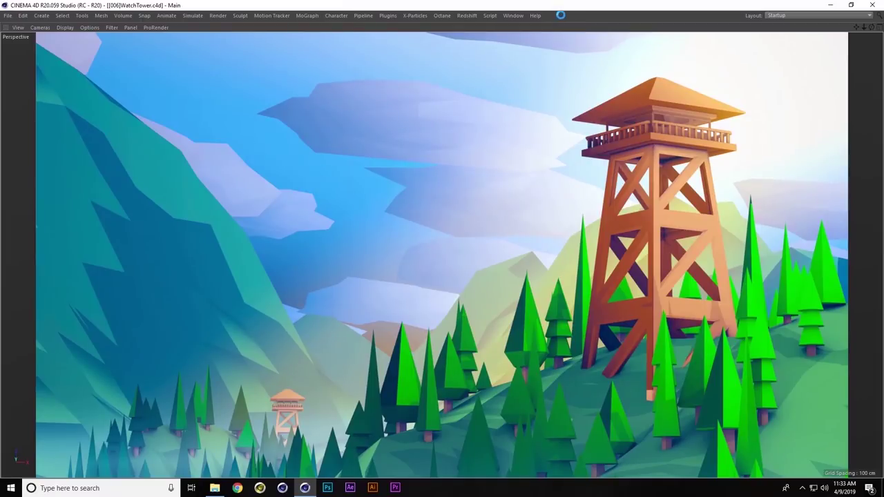
{"action": "key", "text": "ctrl+Tab"}
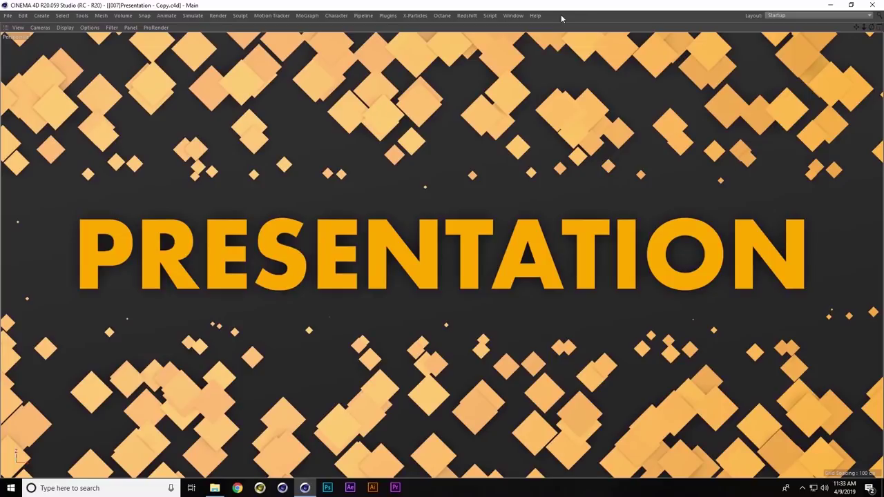
{"action": "key", "text": "ctrl+Tab"}
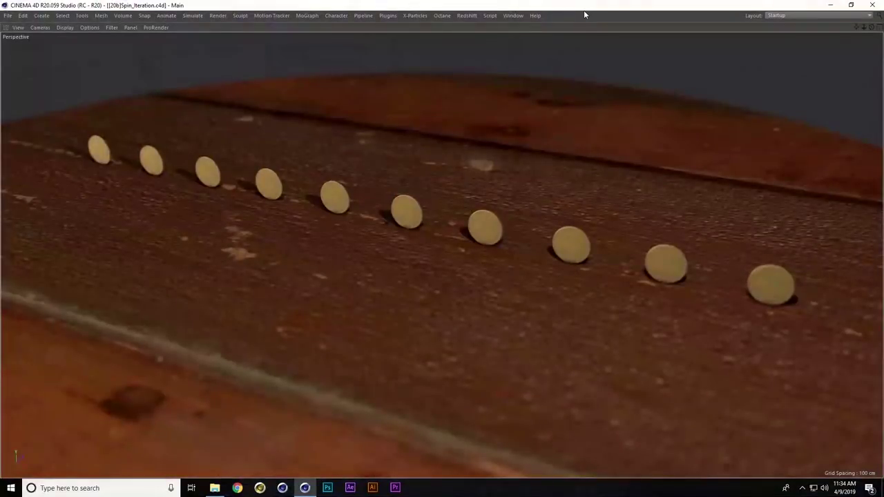
Step: Restore the full interface, inspect the coin's Dynamics Body tag, and disable the Cloner
{"action": "key", "text": "ctrl+Tab"}
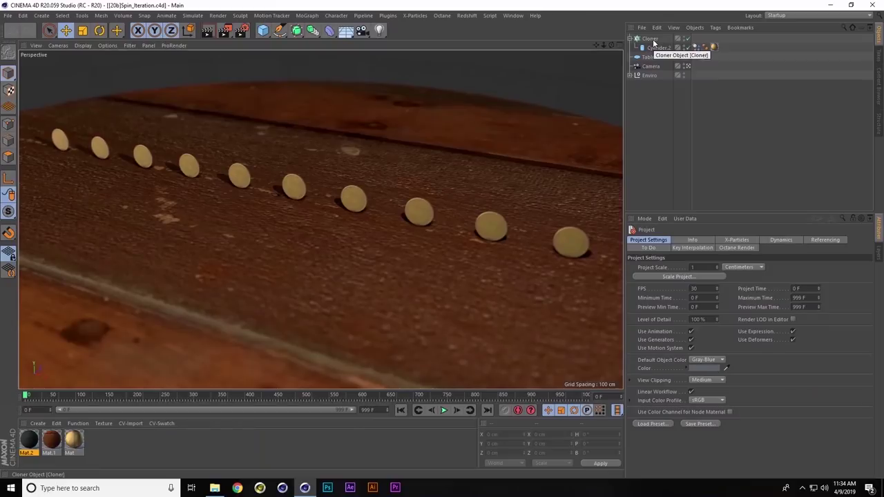
{"action": "left_click", "coordinate": [698, 47]}
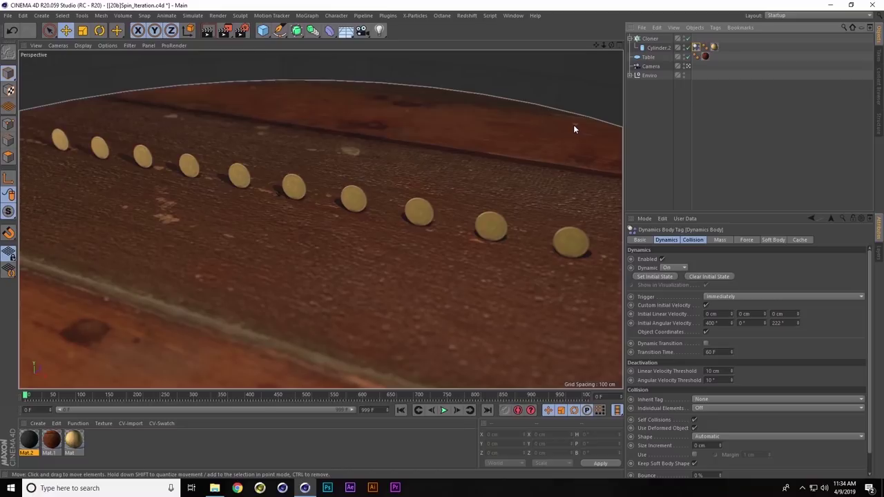
{"action": "left_click", "coordinate": [685, 39]}
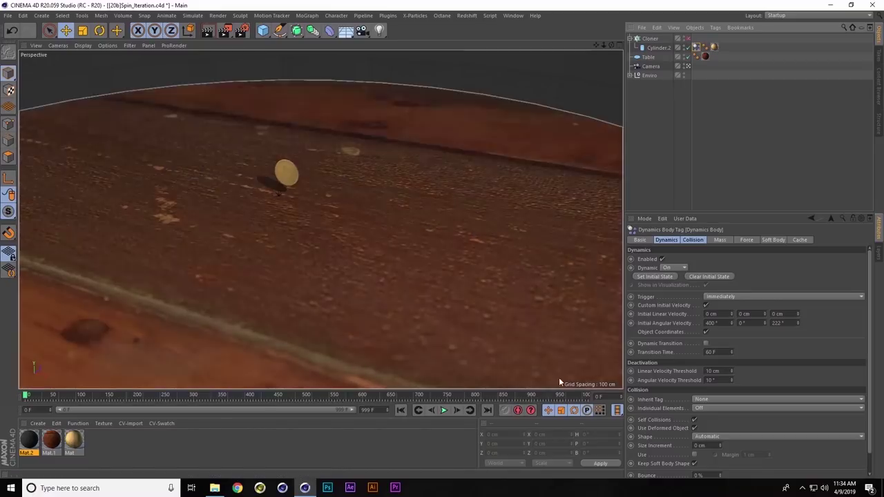
Step: Play the single-coin simulation, then re-enable the Cloner and play all the coins
{"action": "left_click", "coordinate": [443, 411]}
{"action": "left_click", "coordinate": [443, 410]}
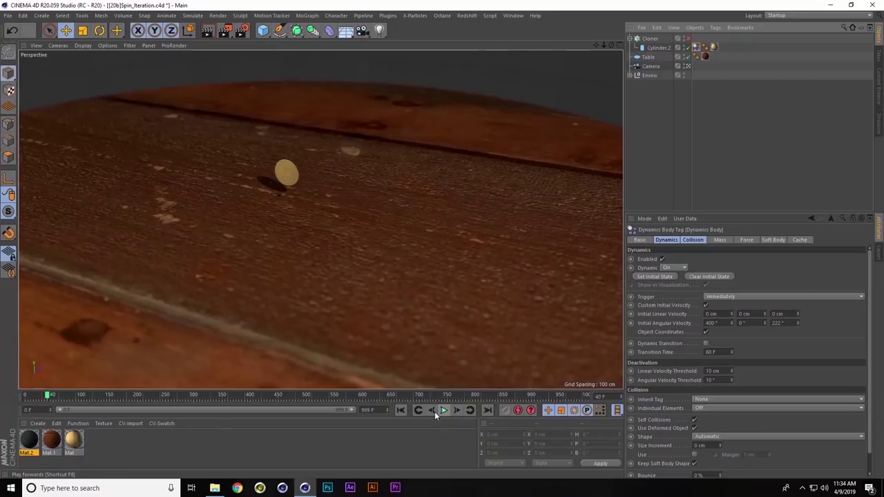
{"action": "left_click", "coordinate": [400, 410]}
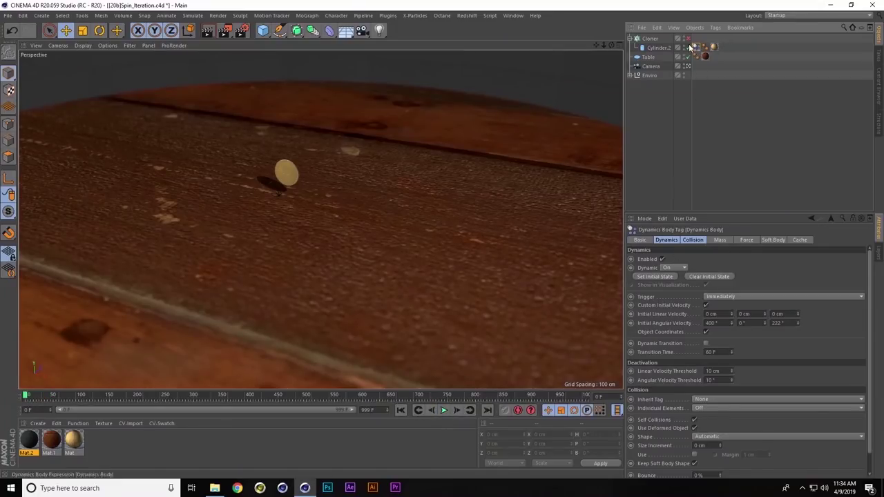
{"action": "left_click", "coordinate": [444, 410]}
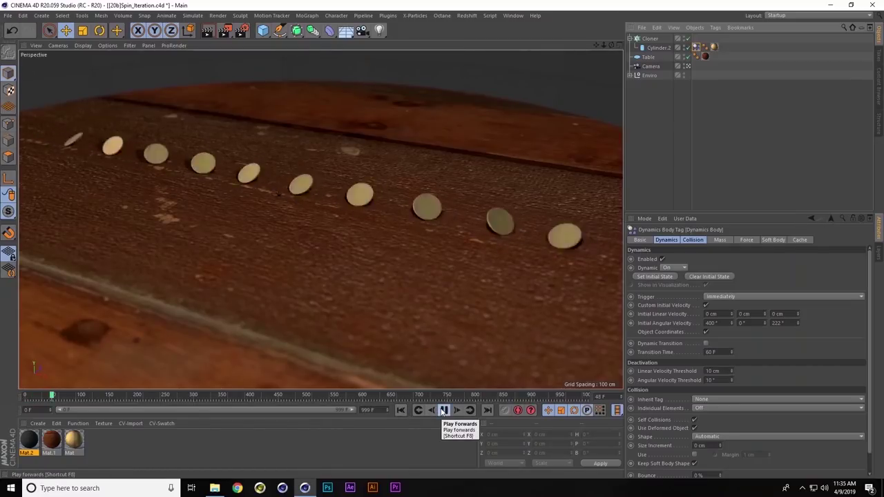
Step: Set the Cloner count to 1 and restart the simulation
{"action": "left_click", "coordinate": [650, 39]}
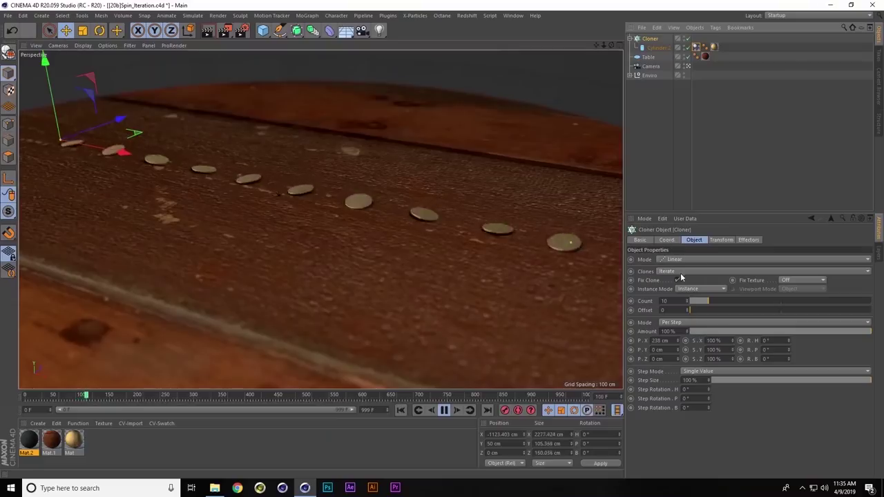
{"action": "left_click", "coordinate": [665, 302]}
{"action": "type", "text": "1"}
{"action": "key", "text": "Return"}
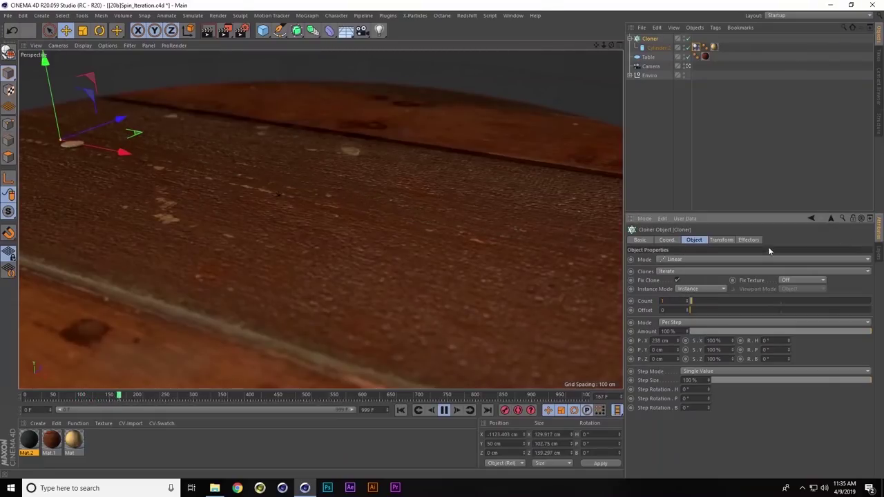
{"action": "left_click", "coordinate": [400, 410]}
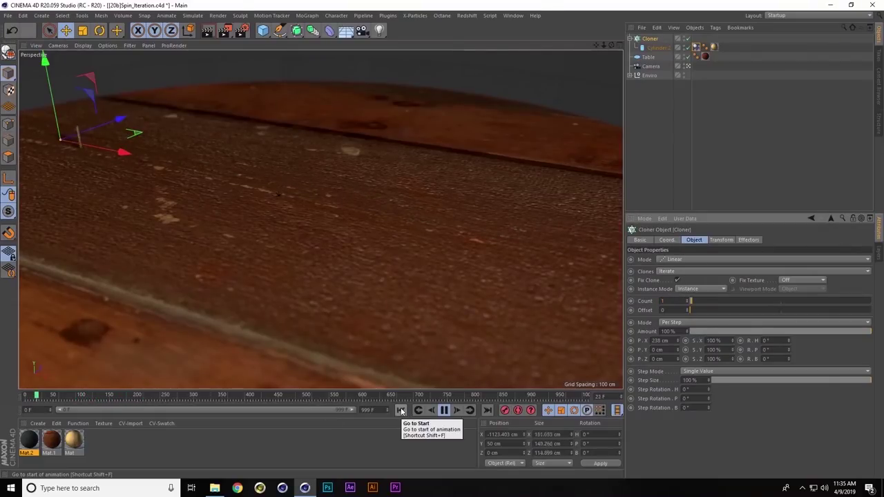
Step: Inspect the coin's Initial Angular Velocity value and restart from frame 0
{"action": "left_click", "coordinate": [695, 47]}
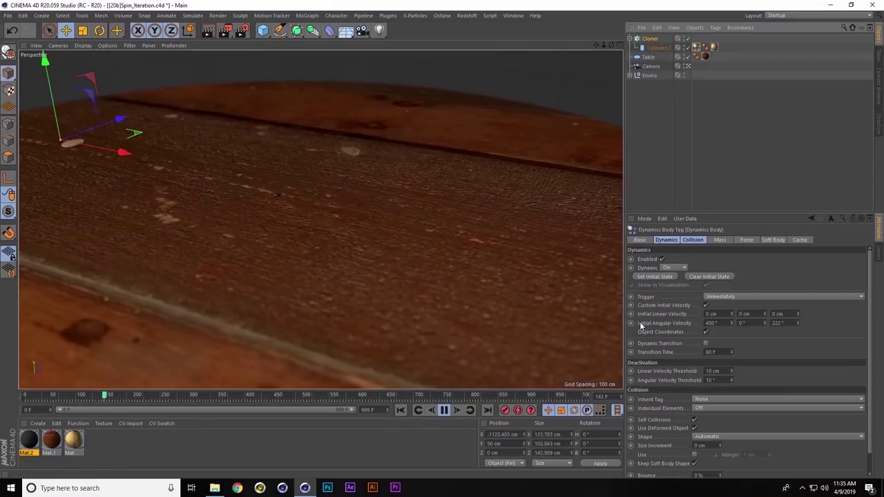
{"action": "left_click", "coordinate": [693, 324]}
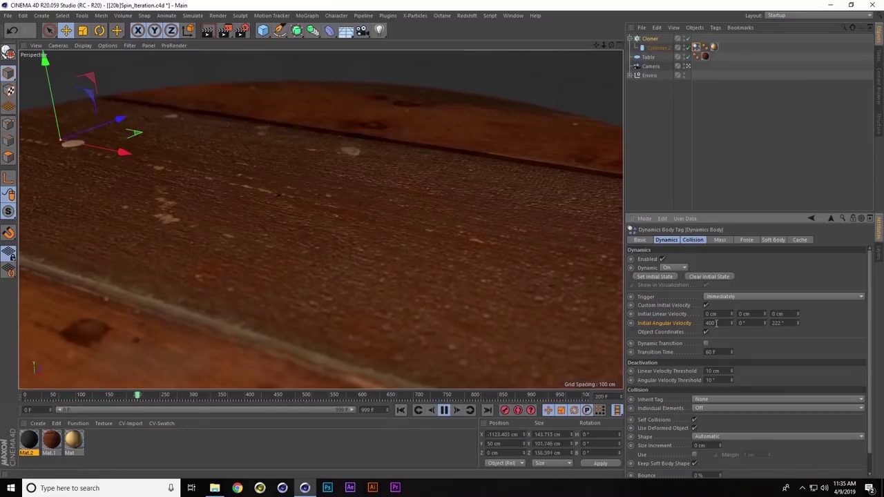
{"action": "left_click_drag", "start_coordinate": [717, 323], "coordinate": [649, 327]}
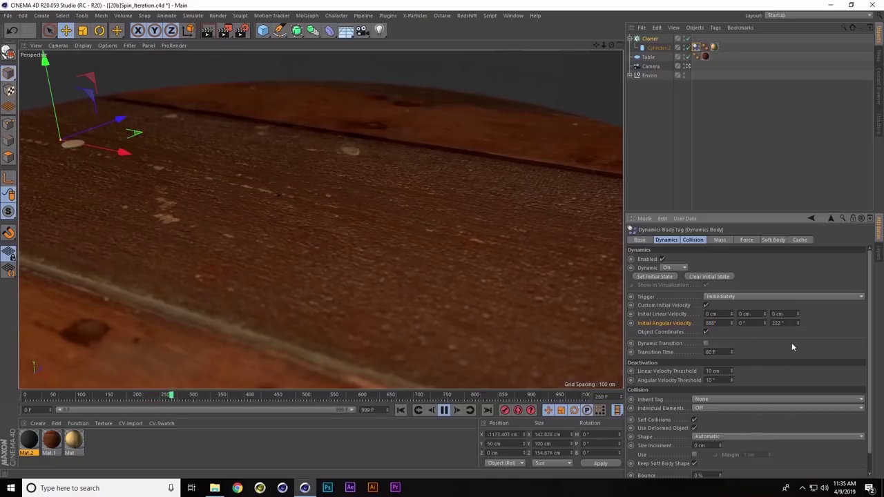
{"action": "left_click", "coordinate": [401, 411]}
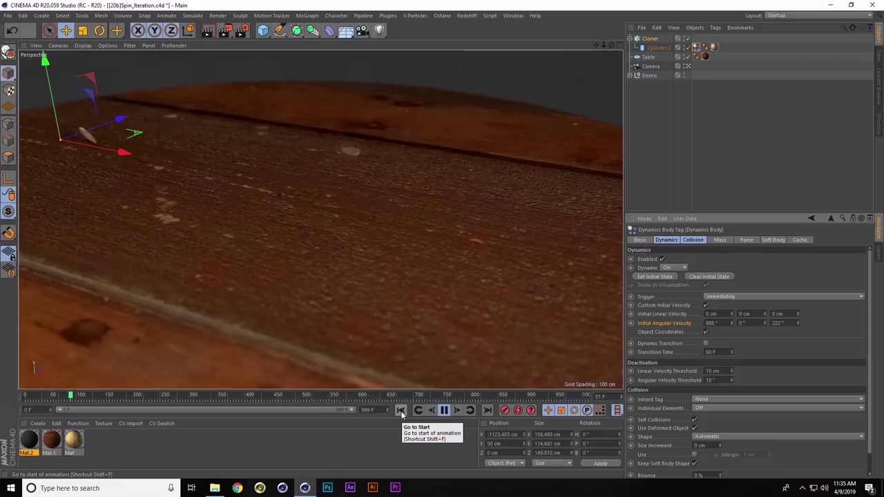
Step: Set the Cloner count back to 10, rewind, and replay the simulation
{"action": "left_click", "coordinate": [650, 39]}
{"action": "left_click", "coordinate": [677, 302]}
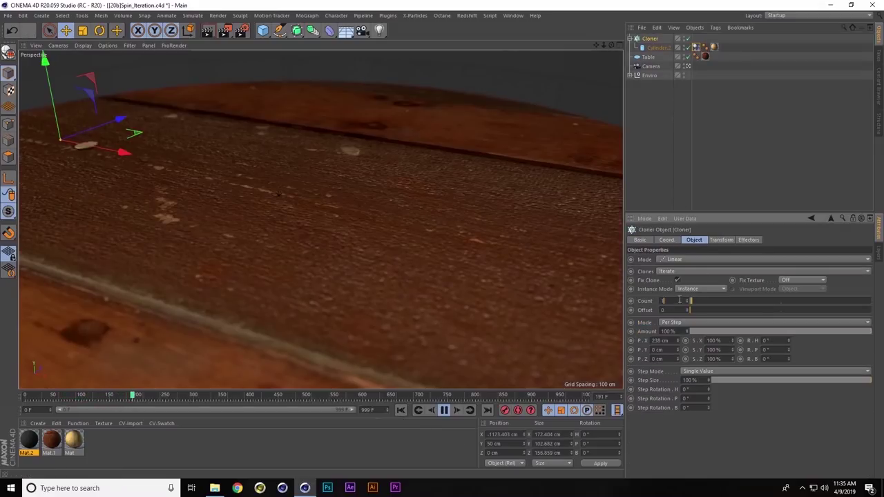
{"action": "type", "text": "10"}
{"action": "key", "text": "Return"}
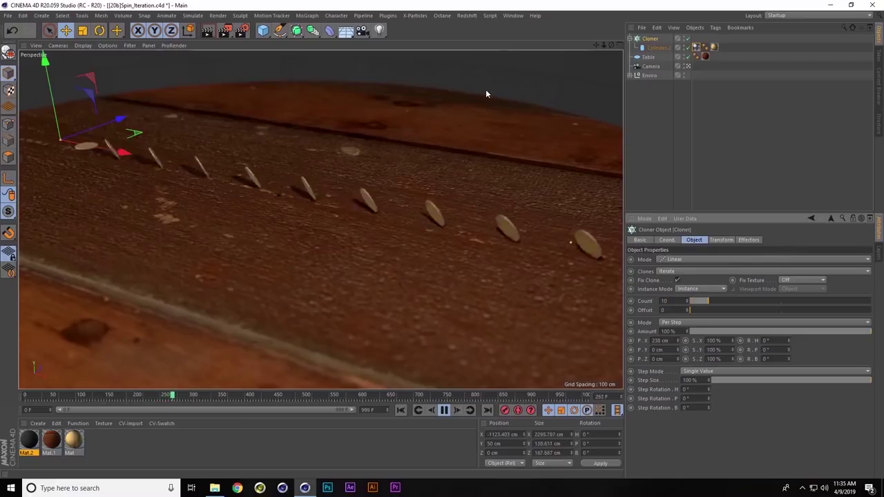
{"action": "left_click", "coordinate": [444, 411]}
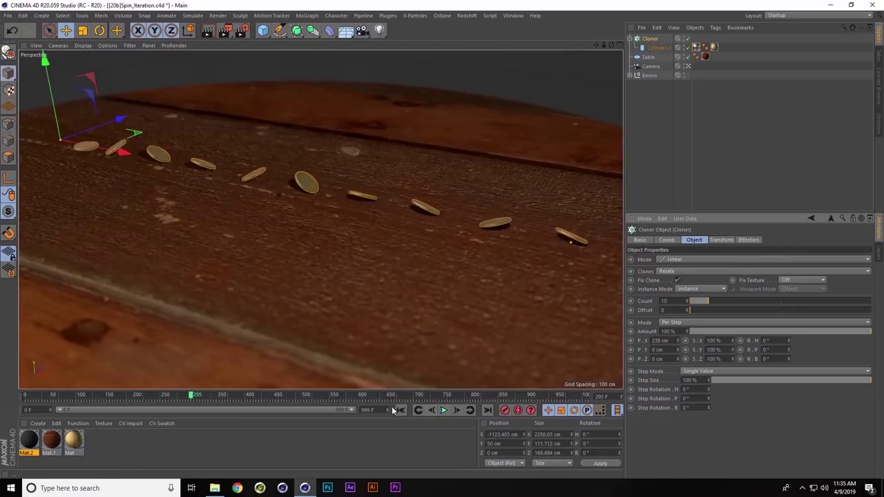
{"action": "left_click", "coordinate": [401, 411]}
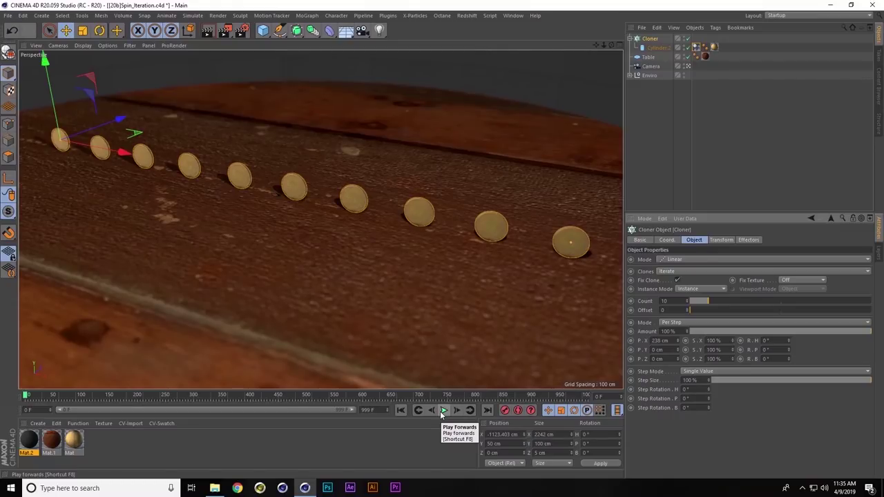
{"action": "left_click", "coordinate": [443, 410]}
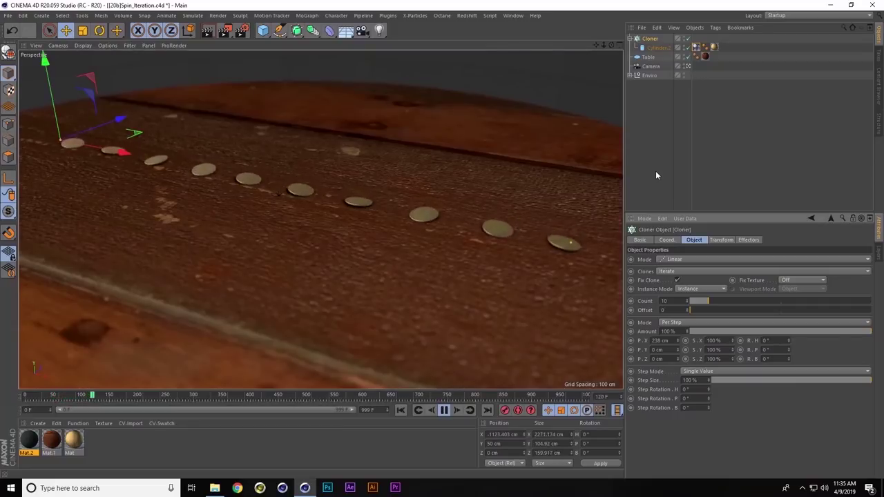
Step: Show the coin's Dynamics Body collision settings, then stop and rewind to the first frame
{"action": "left_click", "coordinate": [695, 47]}
{"action": "left_click", "coordinate": [694, 240]}
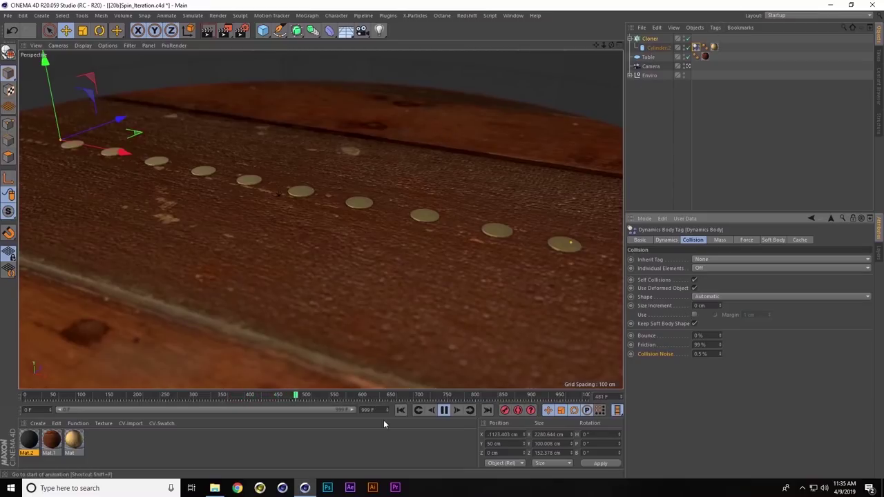
{"action": "left_click", "coordinate": [444, 411]}
{"action": "left_click", "coordinate": [400, 411]}
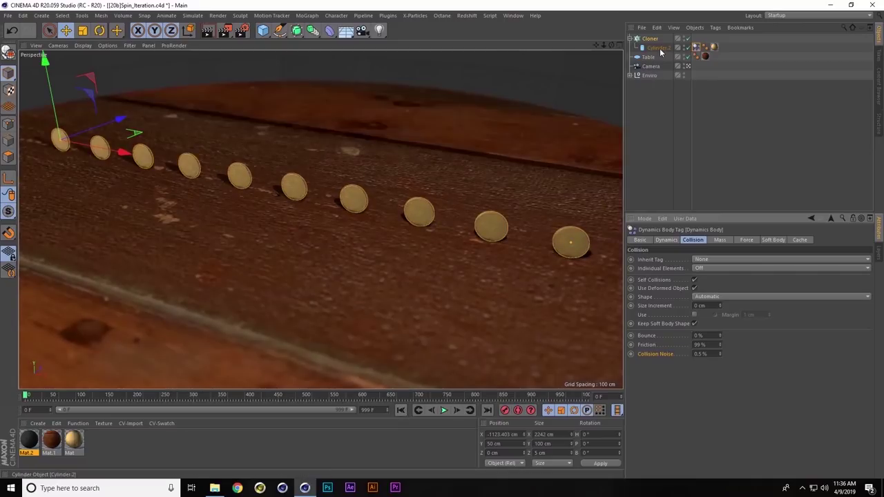
Step: Duplicate the coin cylinder inside the Cloner and set the clones to Blend
{"action": "left_click_drag", "start_coordinate": [661, 46], "coordinate": [664, 56], "text": "ctrl"}
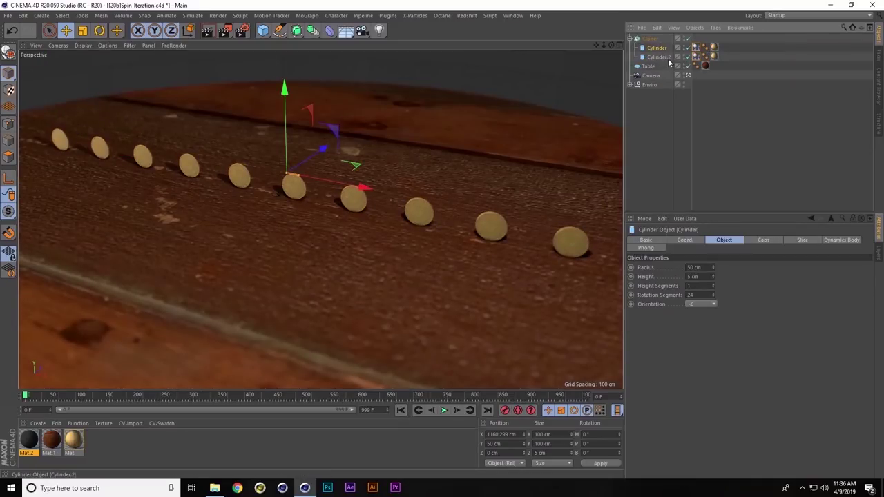
{"action": "left_click", "coordinate": [645, 40]}
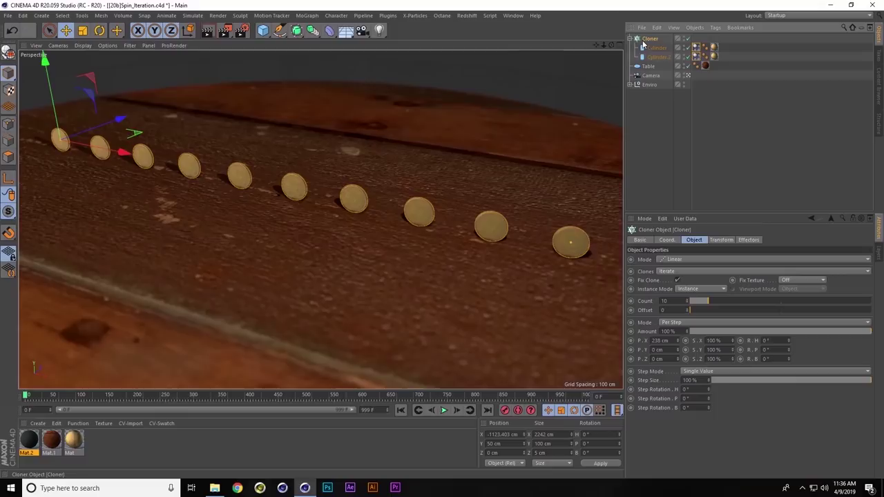
{"action": "left_click", "coordinate": [671, 273]}
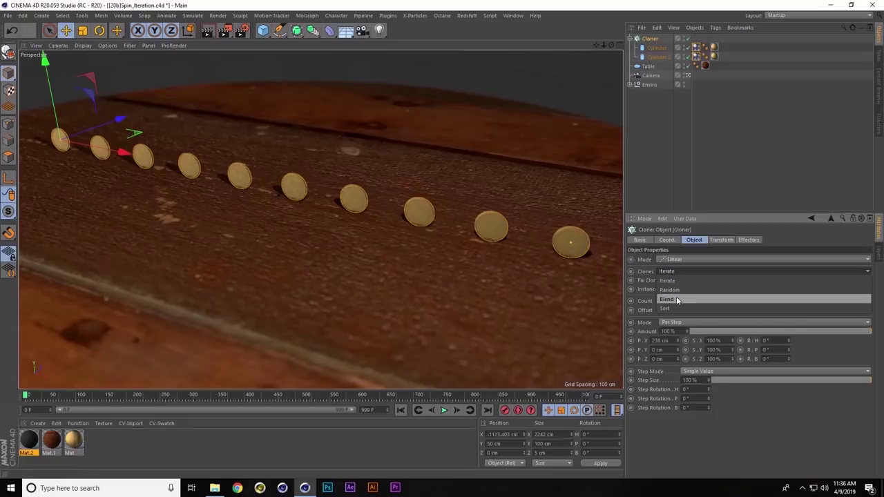
{"action": "left_click", "coordinate": [667, 299]}
{"action": "left_click", "coordinate": [731, 43]}
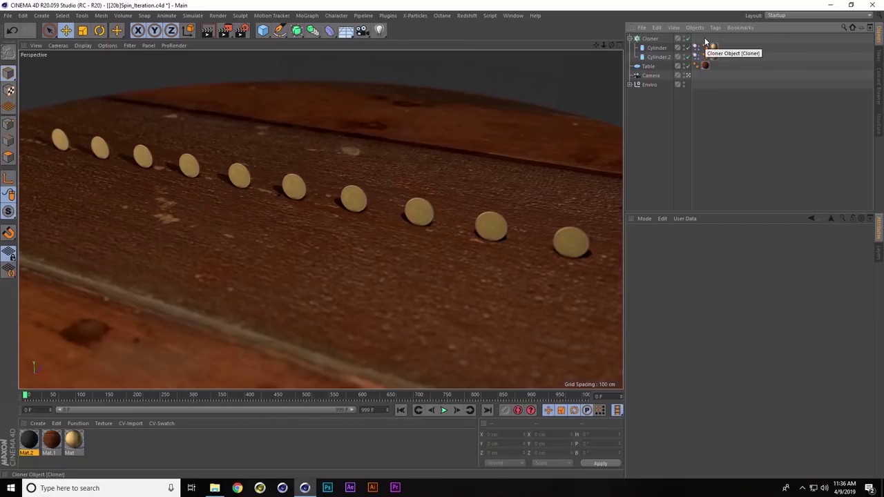
Step: Set the first coin's Initial Angular Velocity to 4444 and check the second coin's X value
{"action": "left_click", "coordinate": [649, 49]}
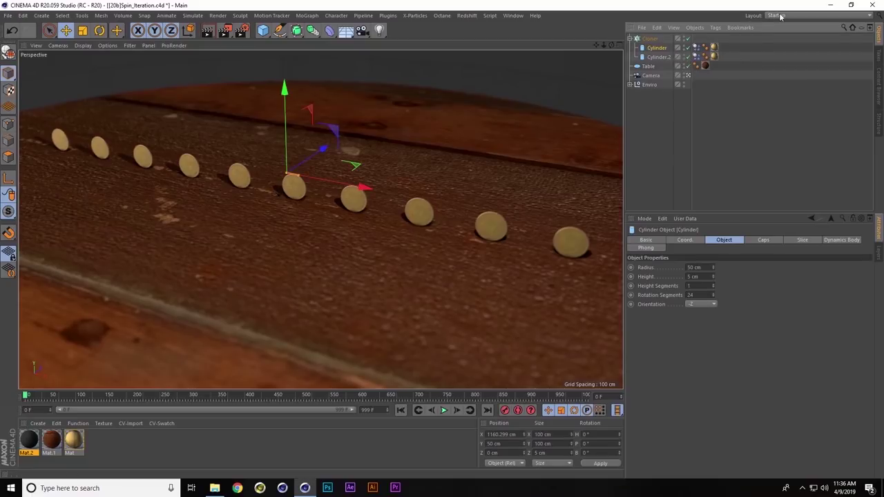
{"action": "left_click", "coordinate": [696, 47]}
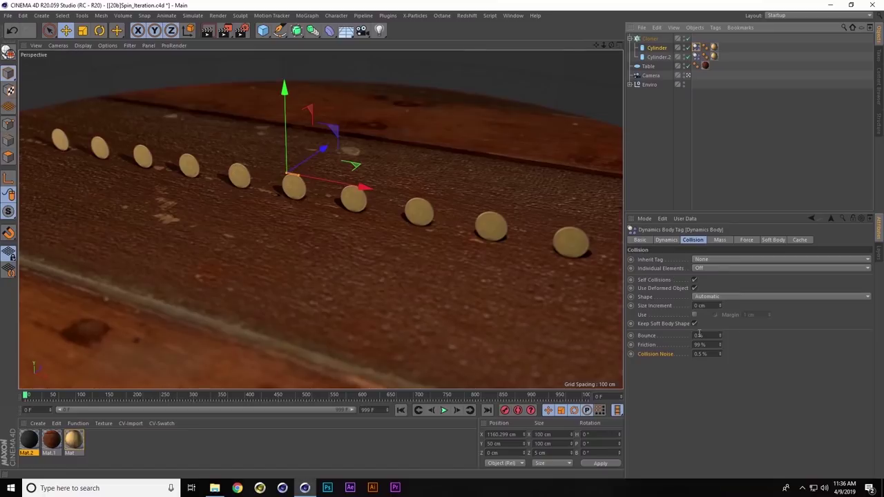
{"action": "left_click", "coordinate": [666, 240]}
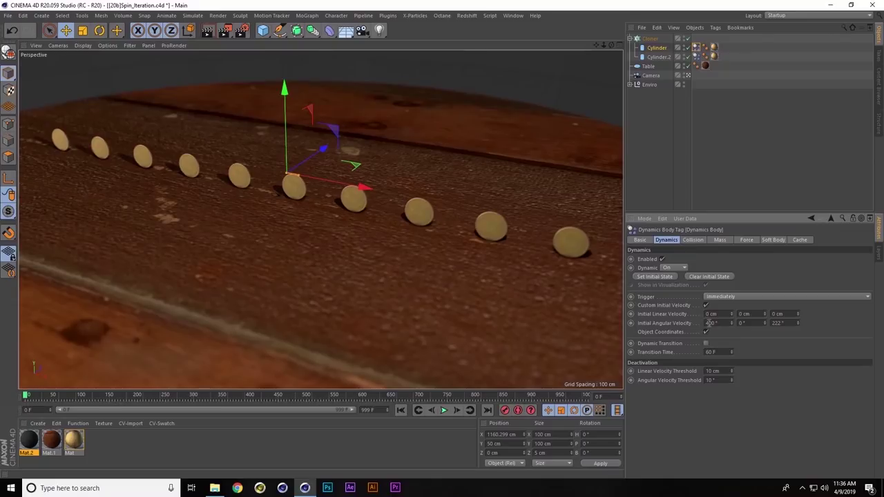
{"action": "type", "text": "4444"}
{"action": "key", "text": "Return"}
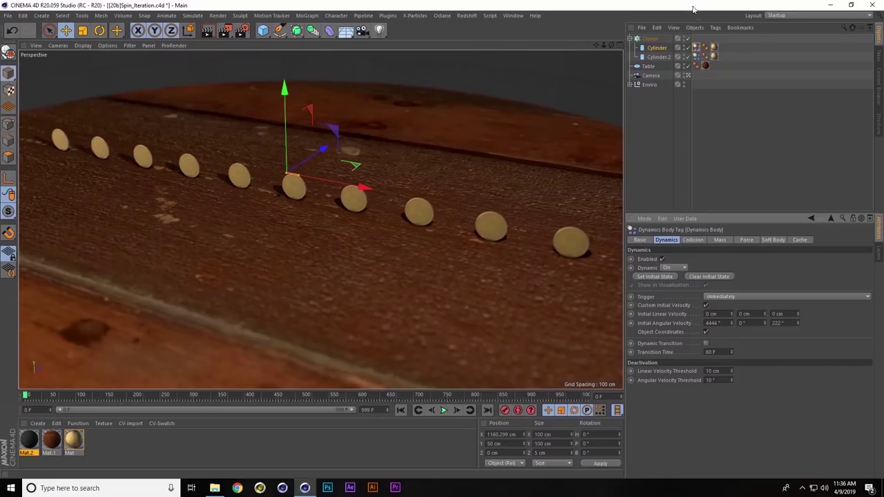
{"action": "left_click", "coordinate": [695, 56]}
{"action": "left_click", "coordinate": [724, 323]}
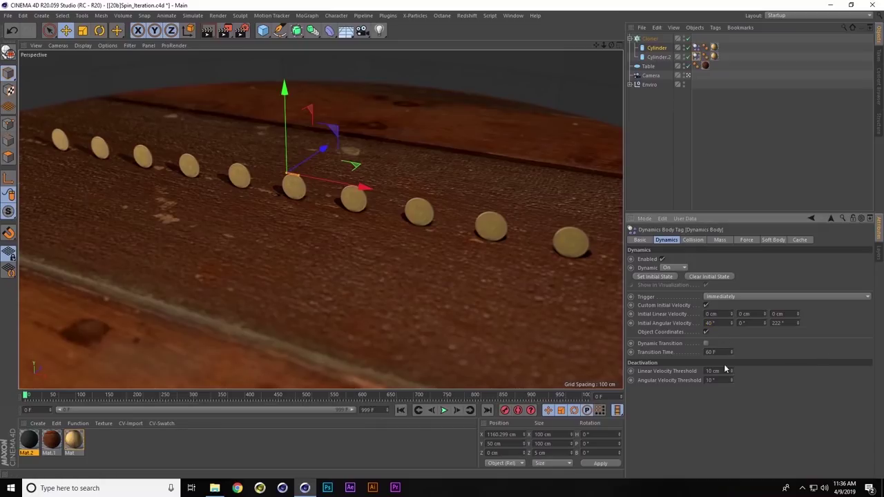
Step: Play the spinning simulation, rewind to frame 0, and select the Cloner
{"action": "left_click", "coordinate": [443, 410]}
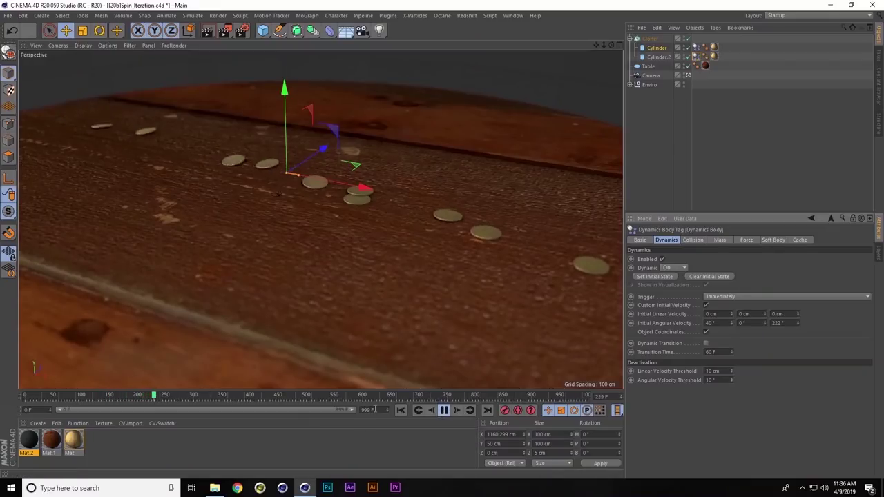
{"action": "left_click", "coordinate": [401, 410]}
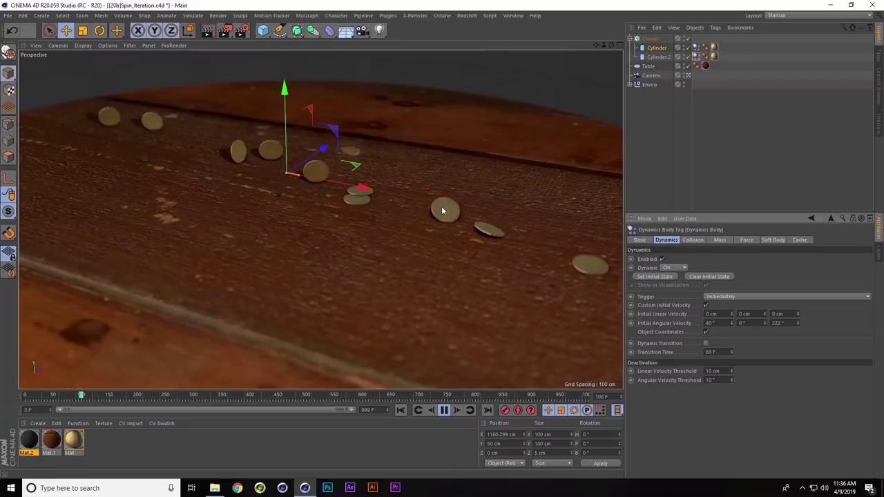
{"action": "left_click", "coordinate": [444, 410]}
{"action": "left_click", "coordinate": [401, 410]}
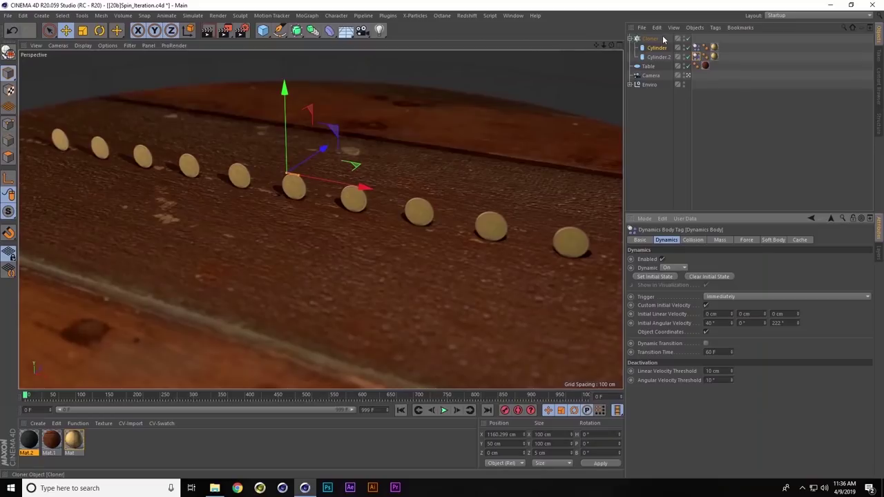
{"action": "left_click", "coordinate": [658, 40]}
Step: Make the Cloner editable to inspect a coin's angular velocity, then undo the conversion
{"action": "key", "text": "c"}
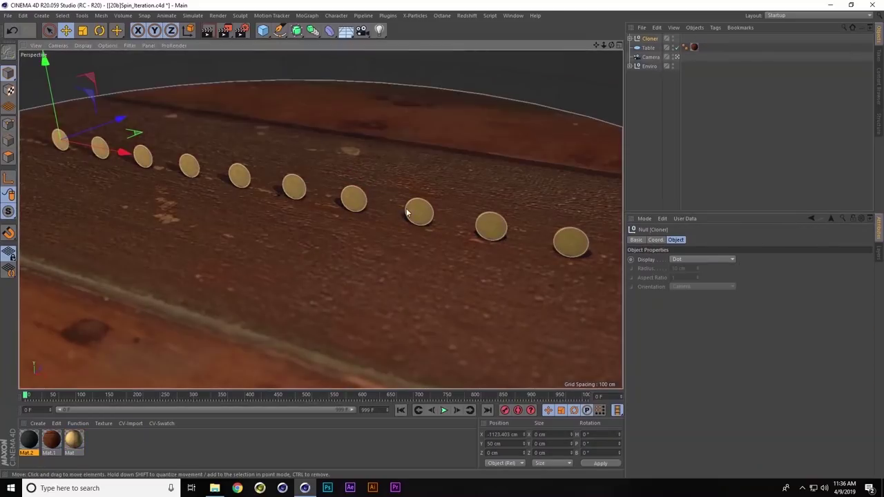
{"action": "left_click", "coordinate": [409, 212]}
{"action": "left_click", "coordinate": [628, 38]}
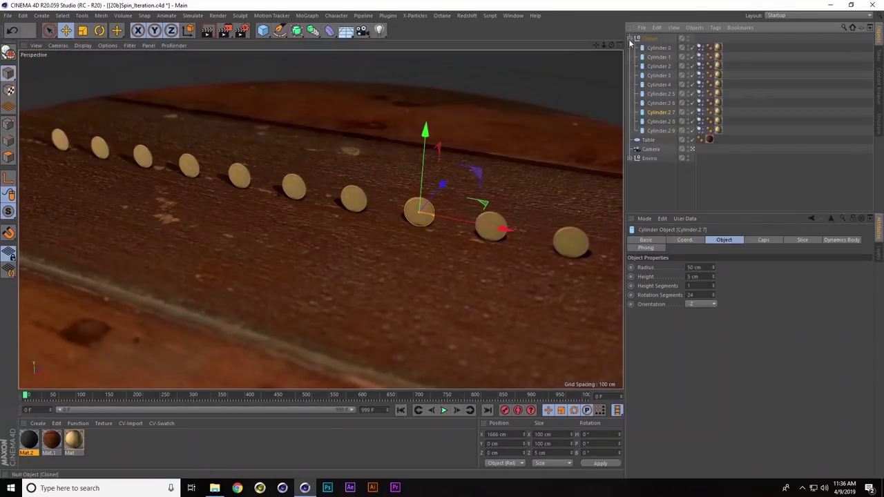
{"action": "left_click", "coordinate": [700, 113]}
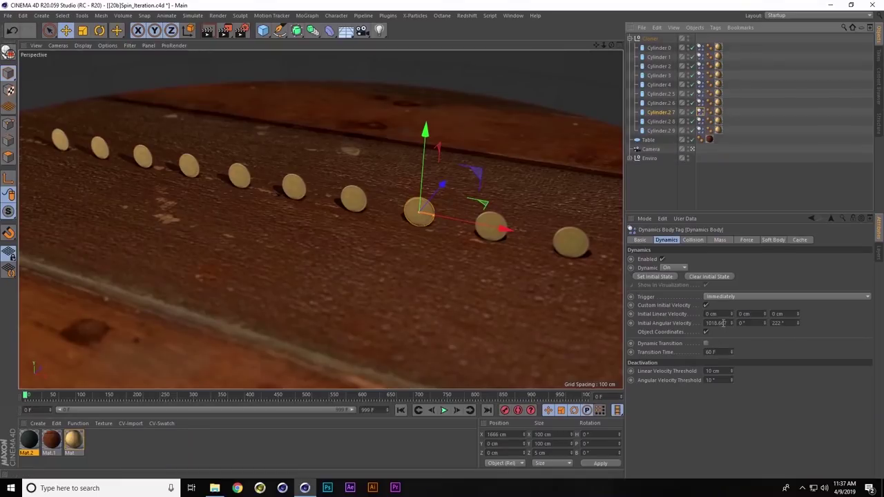
{"action": "double_click", "coordinate": [724, 323]}
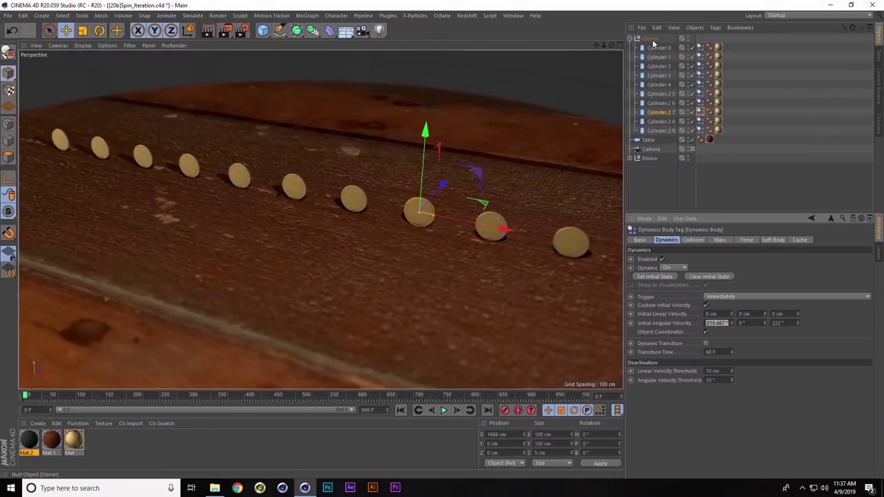
{"action": "key", "text": "ctrl+z"}
{"action": "key", "text": "ctrl+z"}
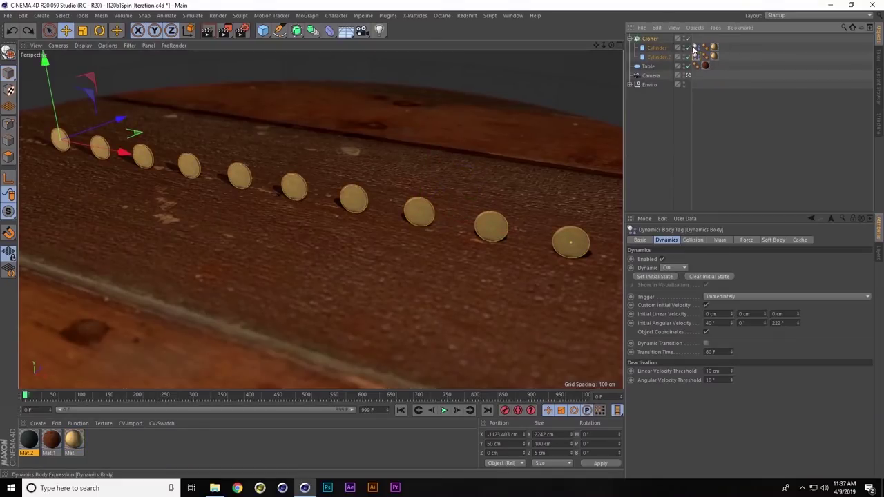
Step: Apply a 1000° X spin to both coins' dynamics tags and replay the simulation
{"action": "left_click", "coordinate": [696, 57], "text": "ctrl"}
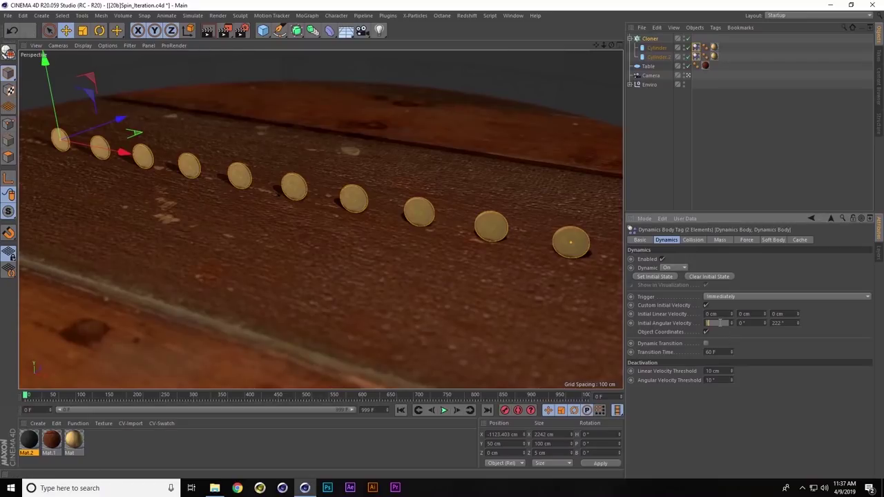
{"action": "key", "text": "Return"}
{"action": "left_click", "coordinate": [444, 410]}
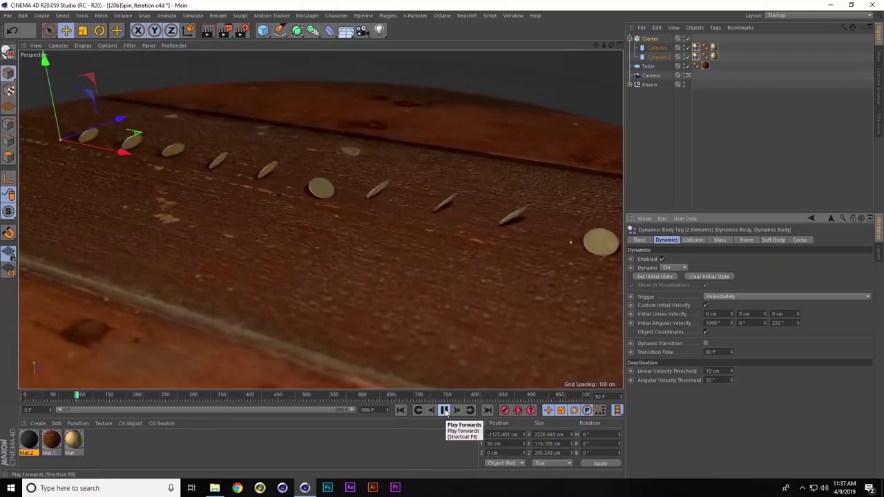
{"action": "left_click", "coordinate": [445, 411]}
{"action": "left_click", "coordinate": [402, 410]}
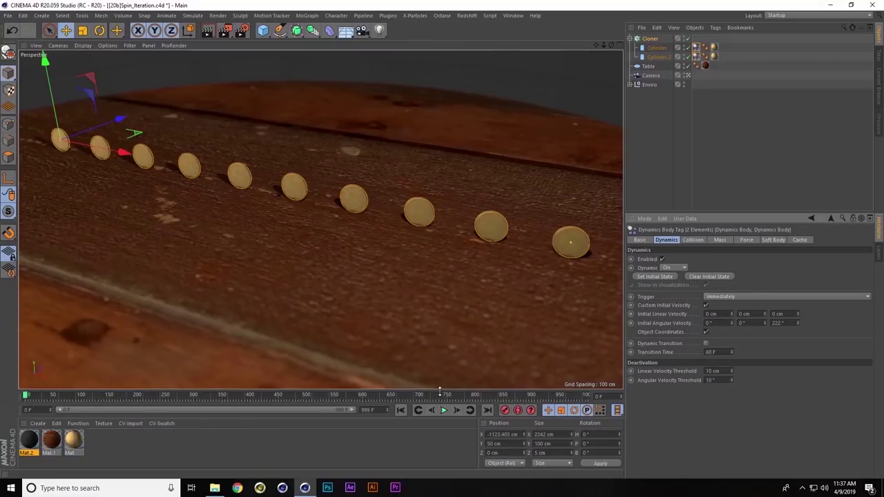
{"action": "left_click", "coordinate": [445, 411]}
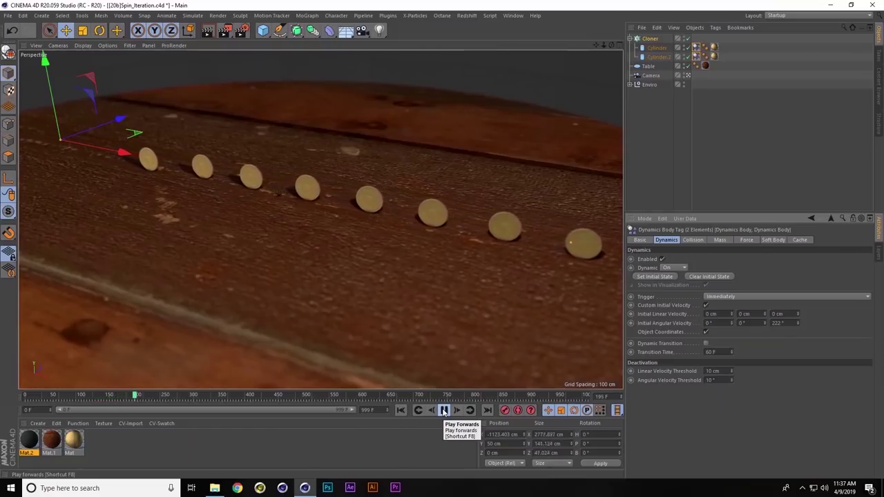
Step: Re-enter the 1000° X spin with zero Z spin and restart the simulation
{"action": "left_click", "coordinate": [715, 323]}
{"action": "type", "text": "1000"}
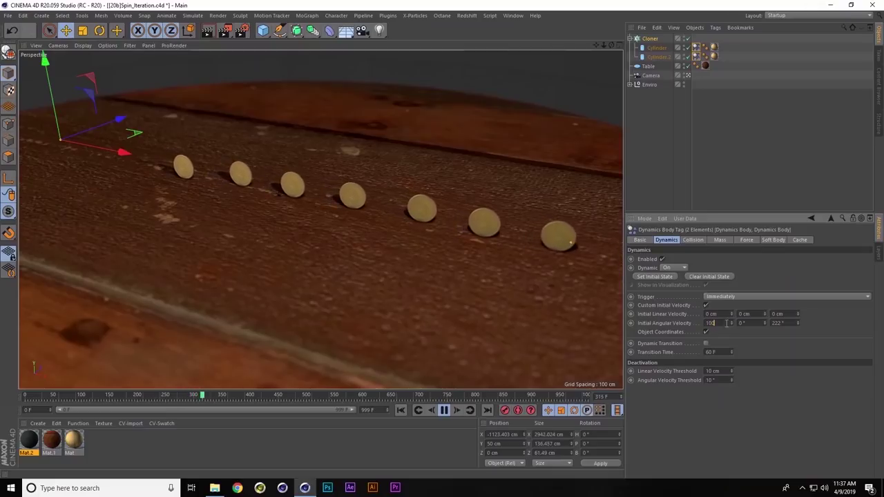
{"action": "key", "text": "Return"}
{"action": "left_click", "coordinate": [400, 410]}
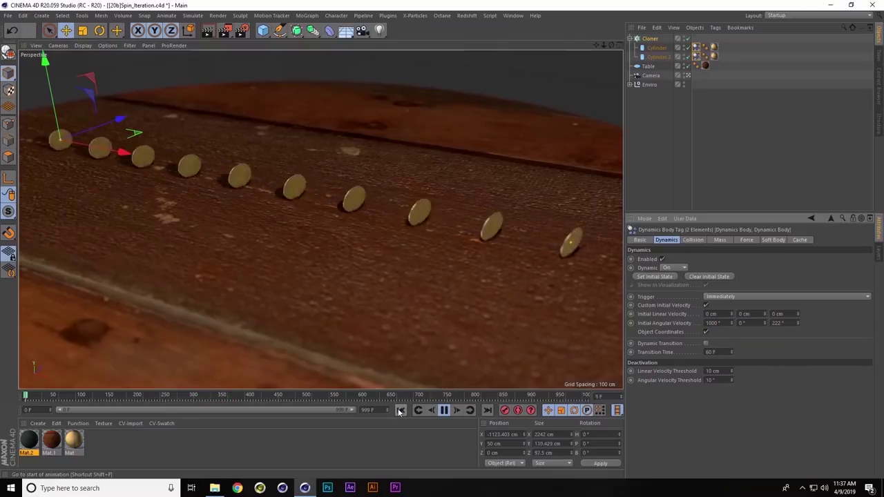
{"action": "key", "text": "Escape"}
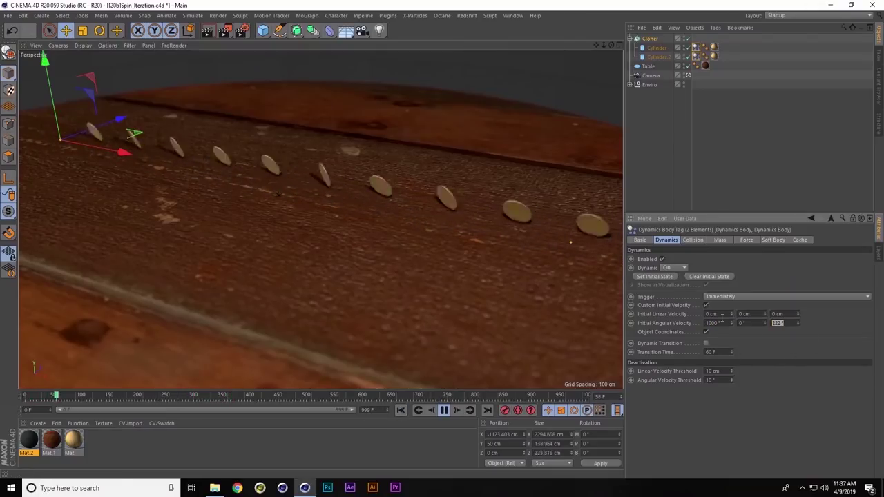
{"action": "left_click", "coordinate": [400, 411]}
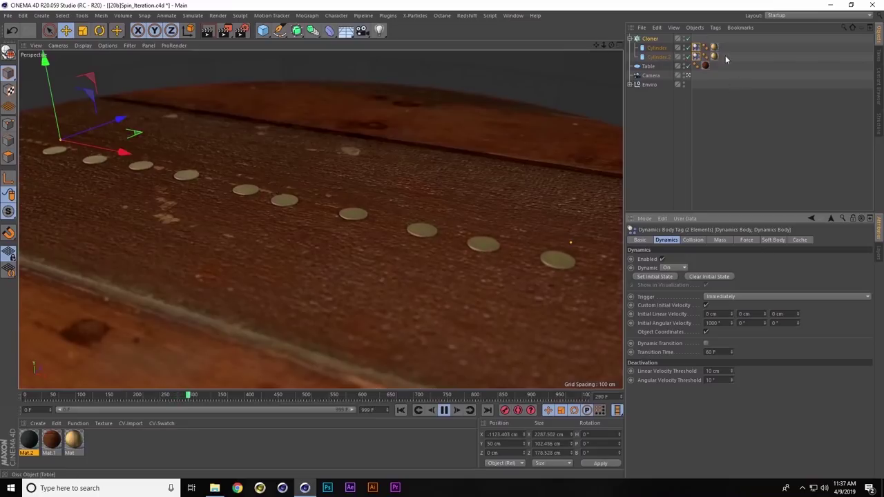
{"action": "left_click", "coordinate": [696, 47]}
Step: Set the coins' Z angular velocity to 2222° and go to the first frame
{"action": "left_click", "coordinate": [453, 412]}
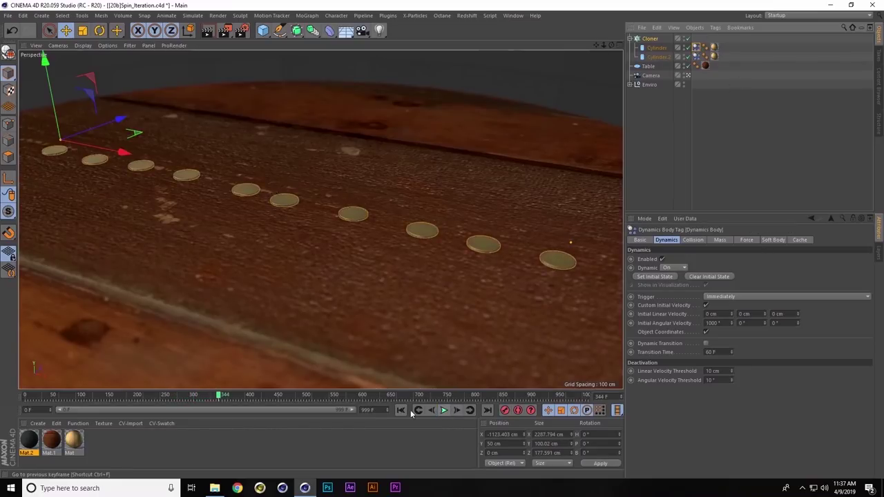
{"action": "key", "text": "shift+f"}
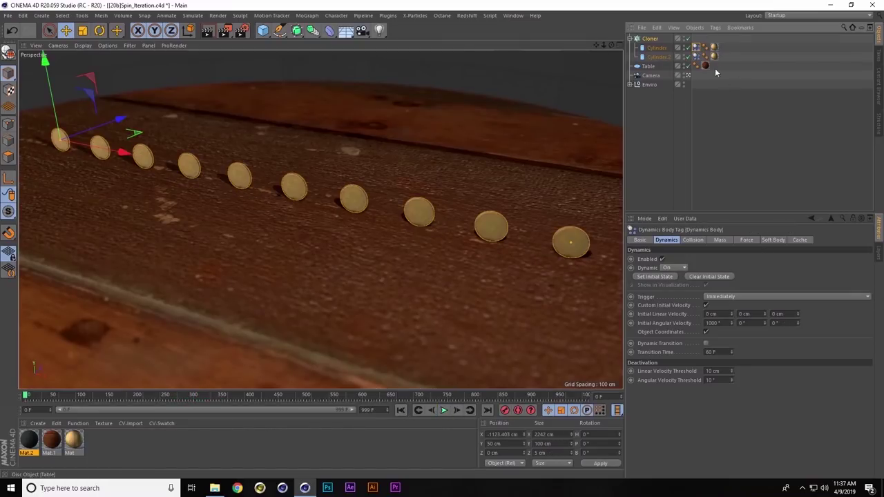
{"action": "left_click", "coordinate": [781, 322]}
{"action": "type", "text": "2222"}
{"action": "key", "text": "Return"}
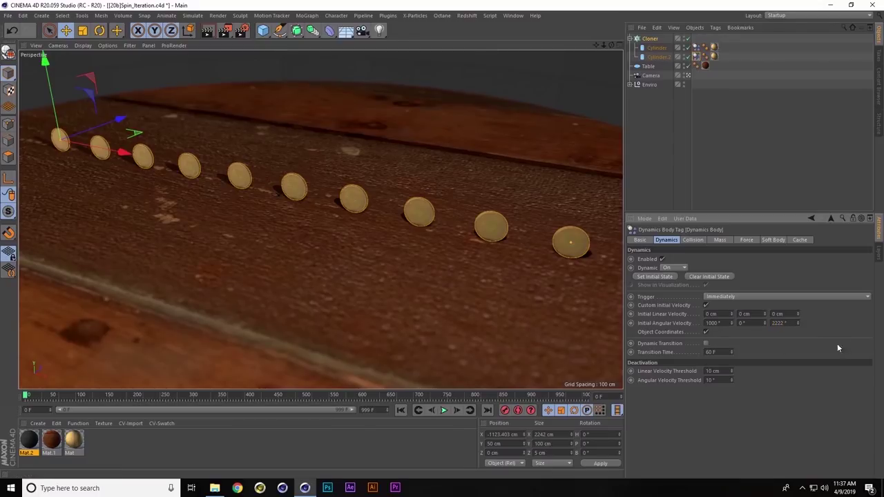
{"action": "left_click", "coordinate": [401, 410]}
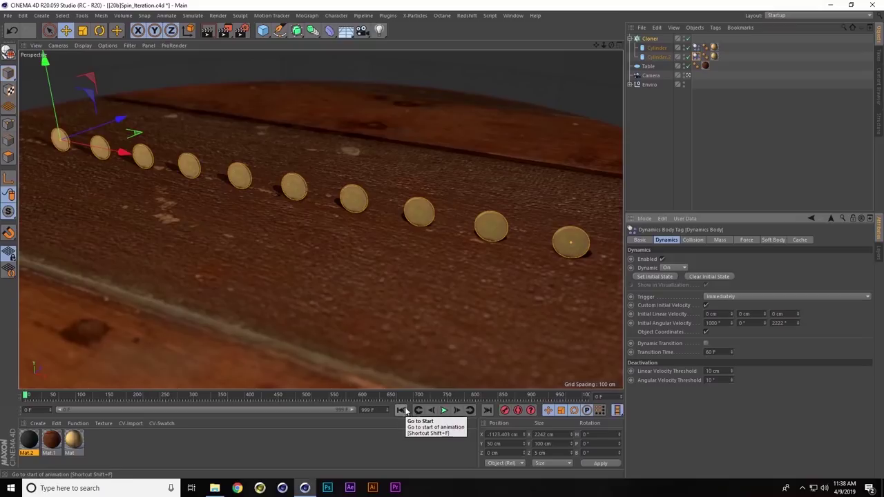
Step: Play the 2222° Z spin result, then lower the Z spin to 444°
{"action": "left_click", "coordinate": [444, 410]}
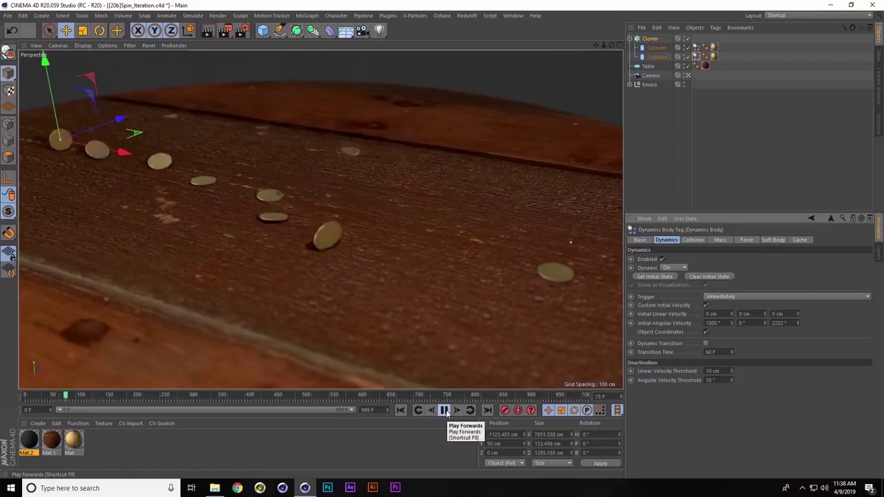
{"action": "left_click", "coordinate": [444, 410]}
{"action": "left_click", "coordinate": [400, 411]}
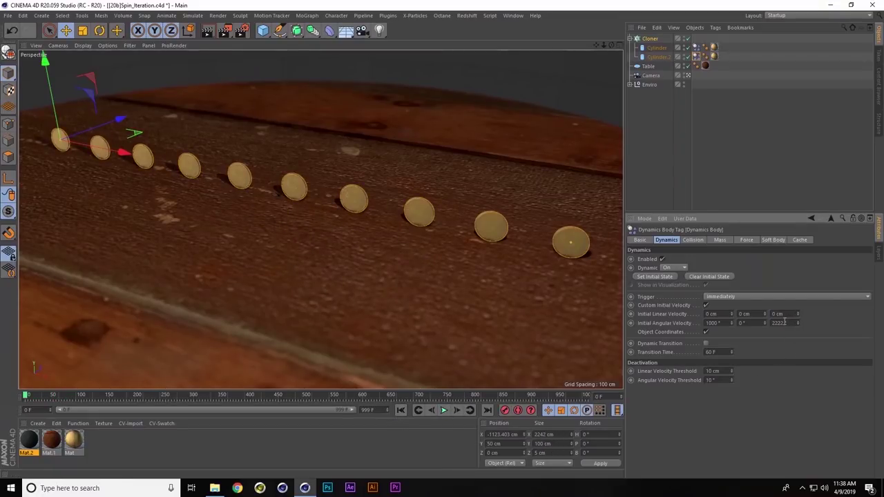
{"action": "left_click", "coordinate": [784, 322]}
{"action": "type", "text": "444"}
{"action": "key", "text": "Return"}
Step: Replay the 444° Z spin simulation and rewind it to frame 0
{"action": "left_click", "coordinate": [444, 410]}
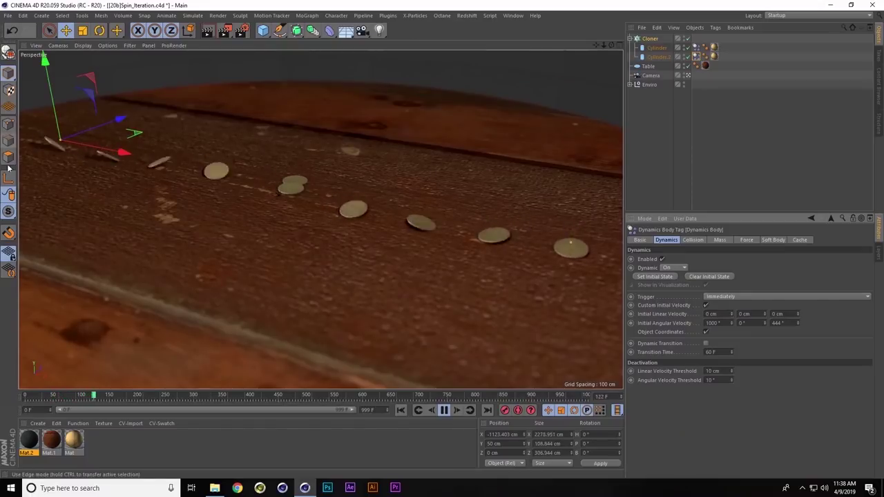
{"action": "left_click", "coordinate": [401, 410]}
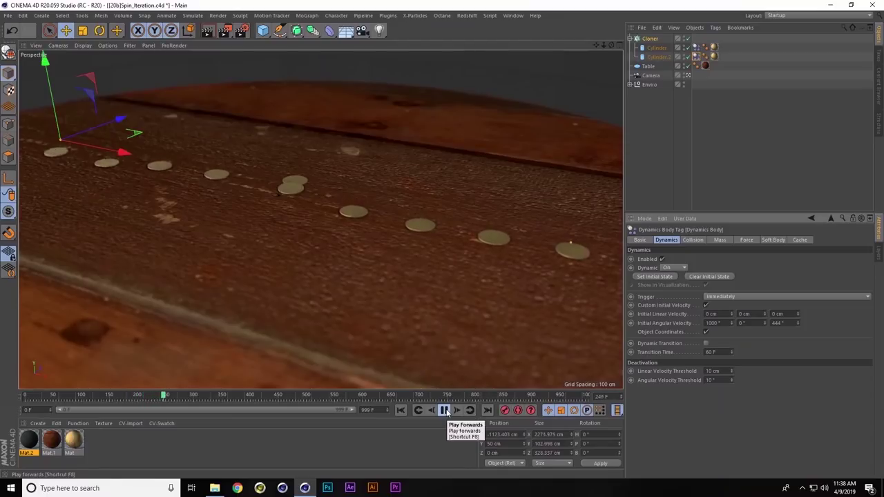
{"action": "left_click", "coordinate": [400, 410]}
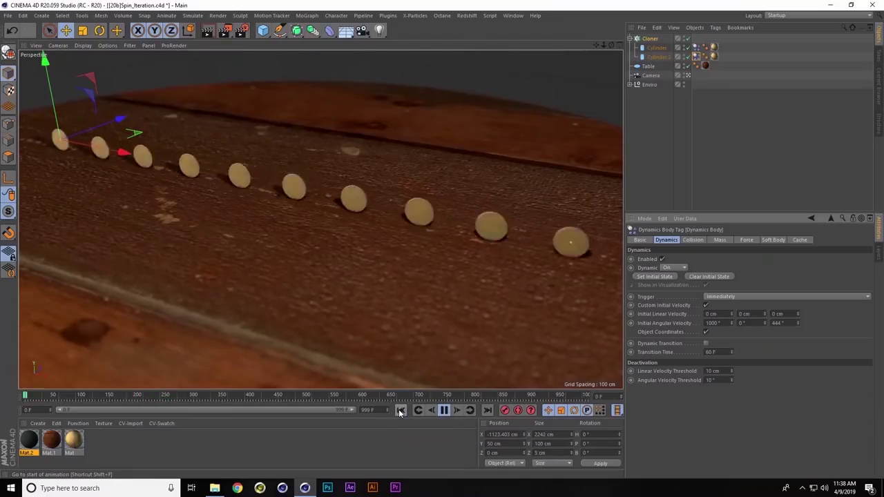
{"action": "left_click", "coordinate": [291, 187]}
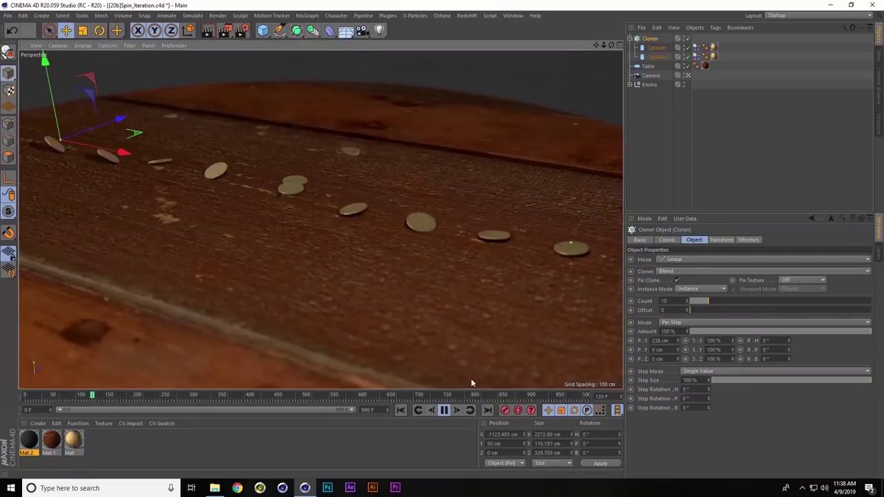
{"action": "left_click", "coordinate": [445, 410]}
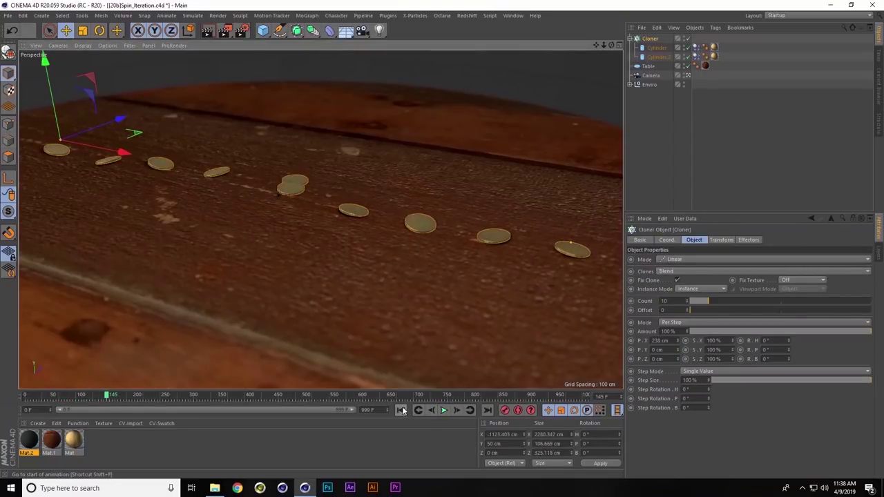
{"action": "left_click", "coordinate": [418, 410]}
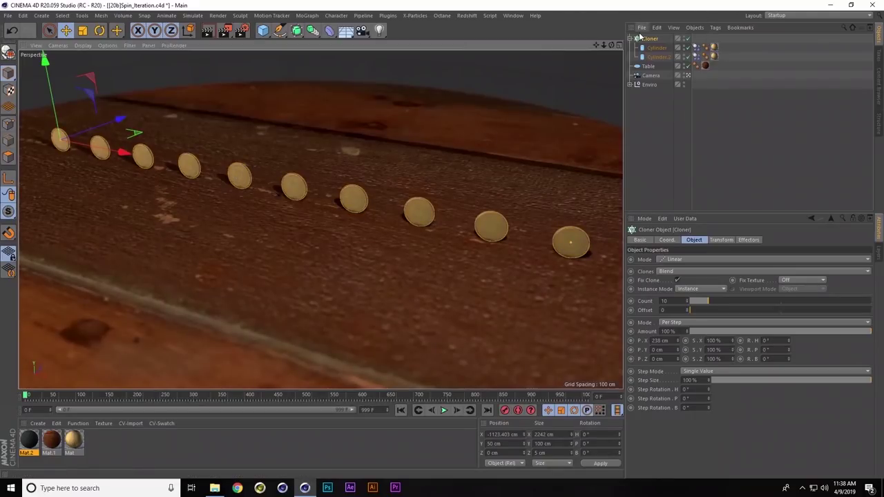
Step: Make the Cloner editable to check Cylinder 4's Z spin, then undo the conversion
{"action": "key", "text": "c"}
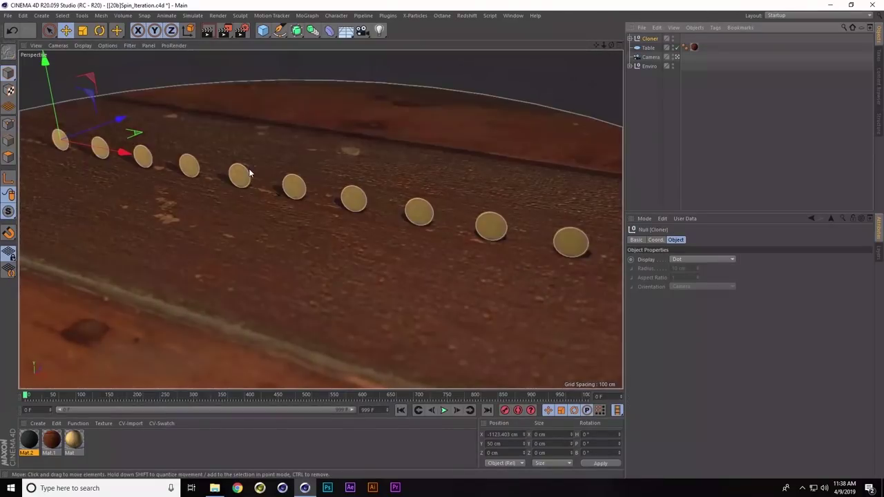
{"action": "left_click", "coordinate": [242, 174]}
{"action": "left_click", "coordinate": [630, 38]}
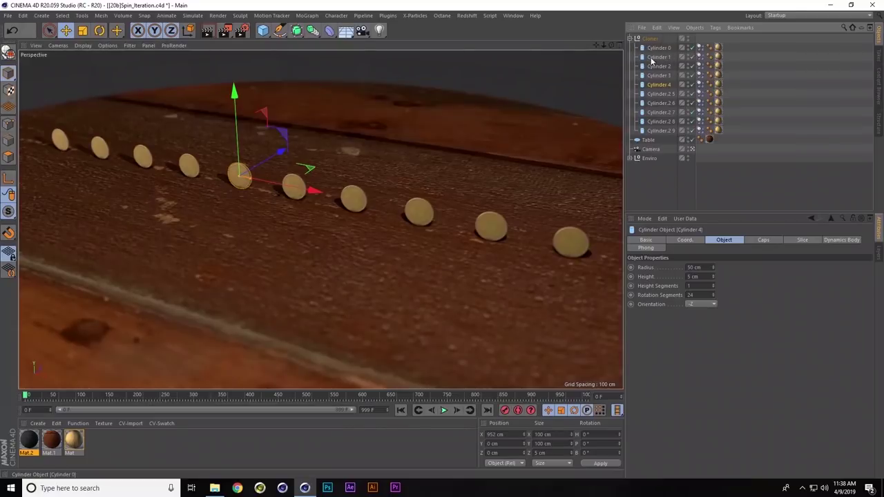
{"action": "left_click", "coordinate": [699, 83]}
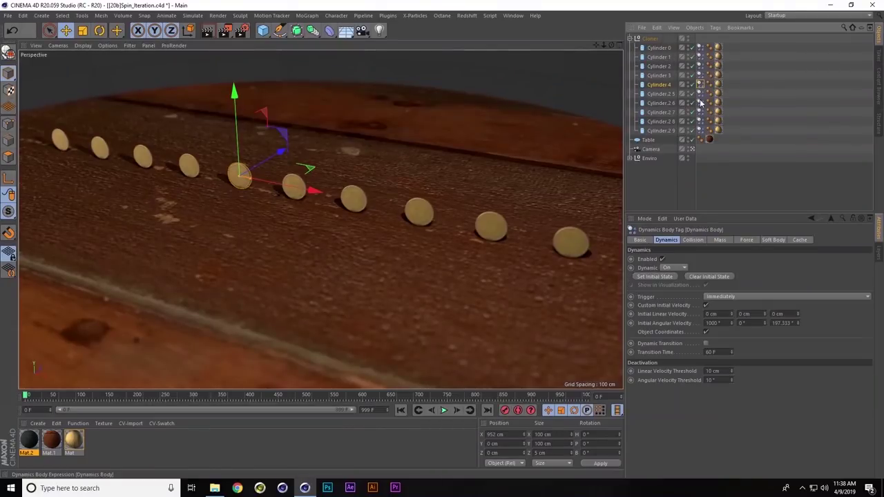
{"action": "left_click", "coordinate": [784, 323]}
{"action": "key", "text": "ctrl+z"}
{"action": "key", "text": "ctrl+z"}
{"action": "key", "text": "ctrl+z"}
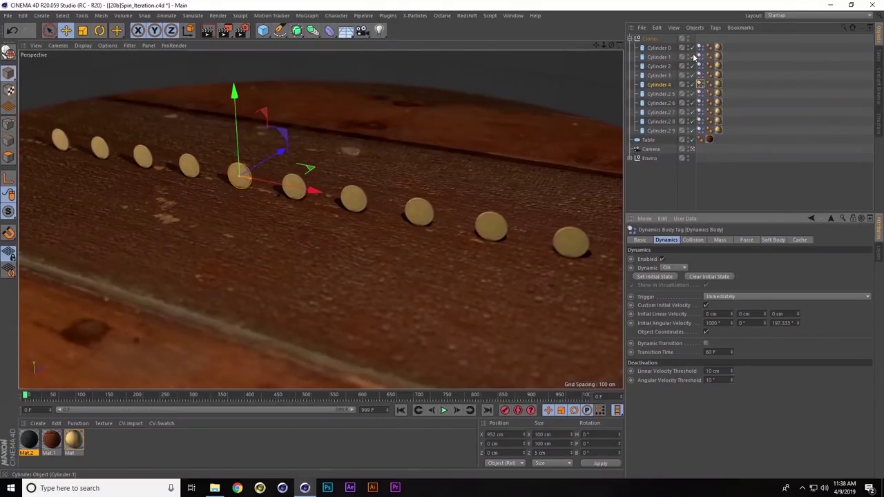
Step: Apply a 197.333° Z spin to both coins' dynamics tags and show their collision settings
{"action": "left_click", "coordinate": [695, 47]}
{"action": "left_click", "coordinate": [695, 56], "text": "ctrl"}
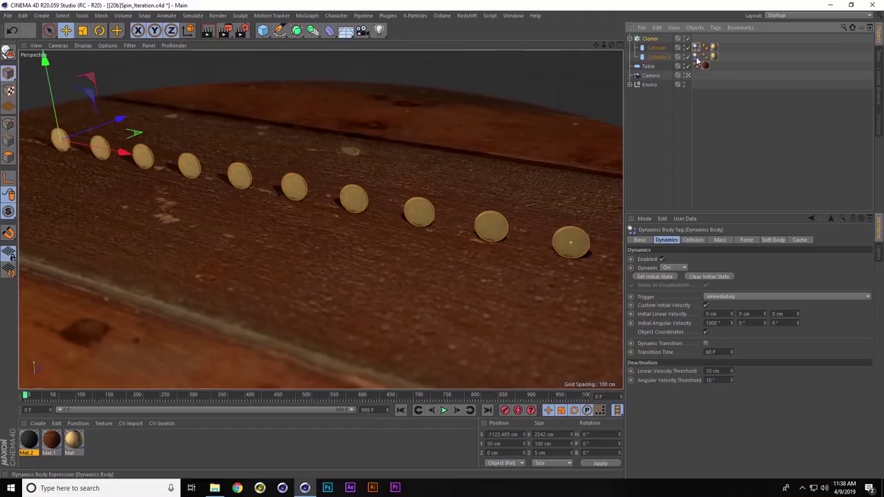
{"action": "left_click", "coordinate": [784, 322]}
{"action": "key", "text": "Return"}
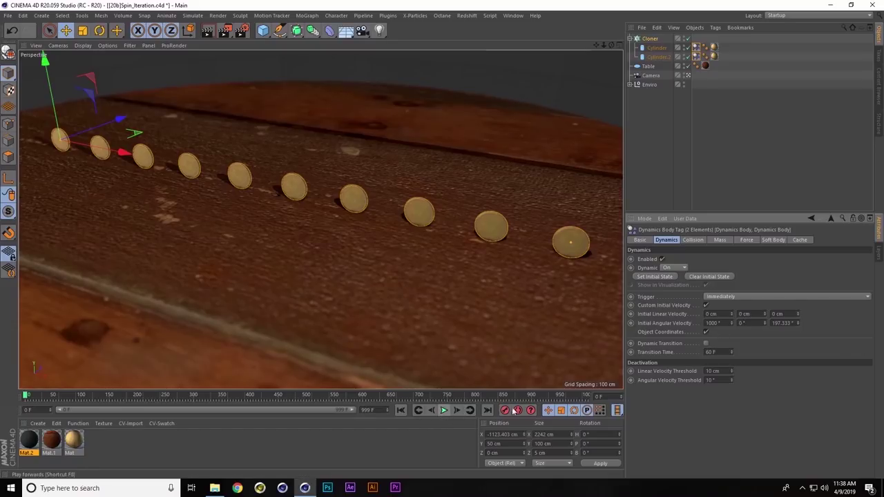
{"action": "left_click", "coordinate": [694, 239]}
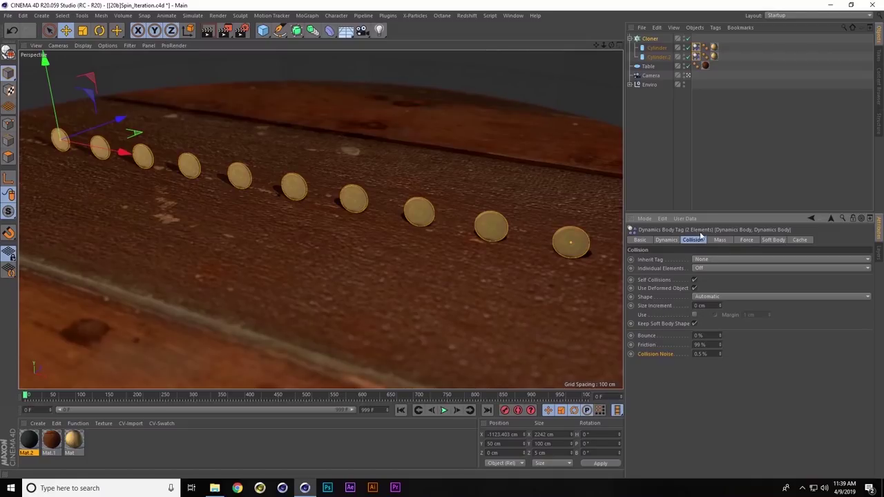
Step: Raise the coin's collision friction to 999%
{"action": "left_click", "coordinate": [696, 56]}
{"action": "double_click", "coordinate": [711, 344]}
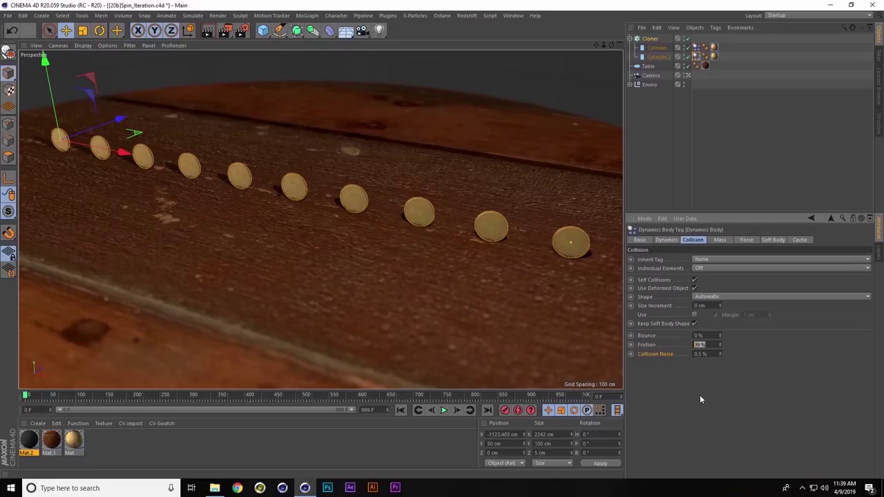
{"action": "type", "text": "0"}
{"action": "key", "text": "Return"}
{"action": "left_click", "coordinate": [695, 48]}
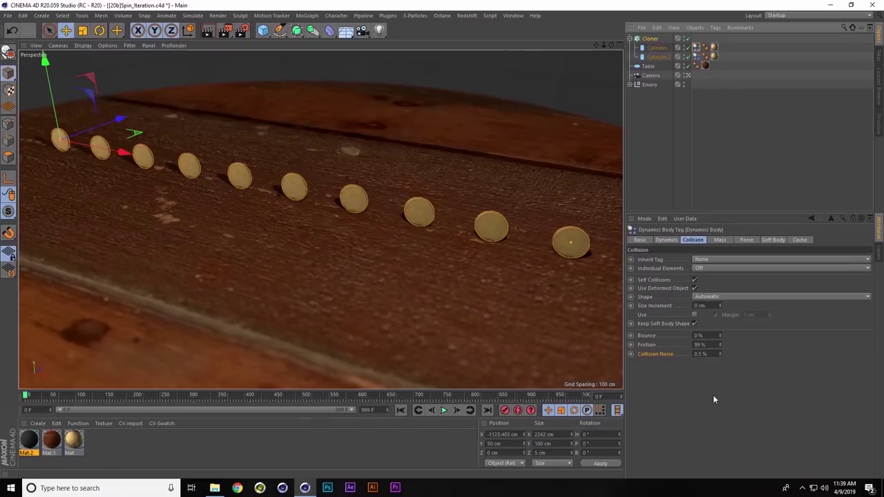
{"action": "left_click", "coordinate": [712, 345]}
{"action": "type", "text": "9"}
{"action": "key", "text": "Return"}
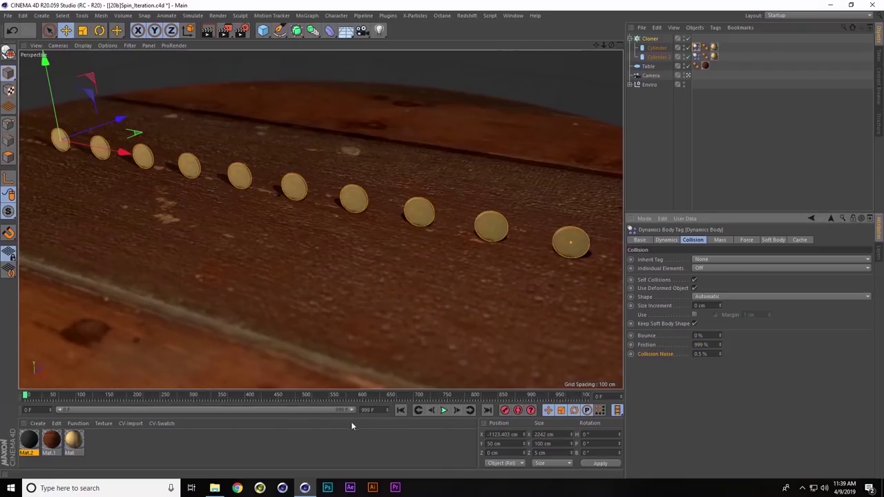
Step: Play the simulation with 999% friction, then pause and rewind to frame 0
{"action": "left_click", "coordinate": [444, 411]}
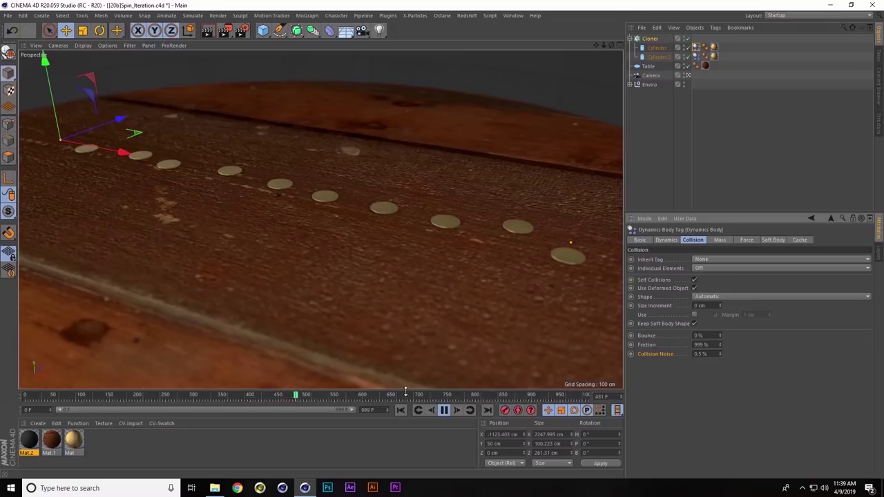
{"action": "left_click", "coordinate": [400, 412]}
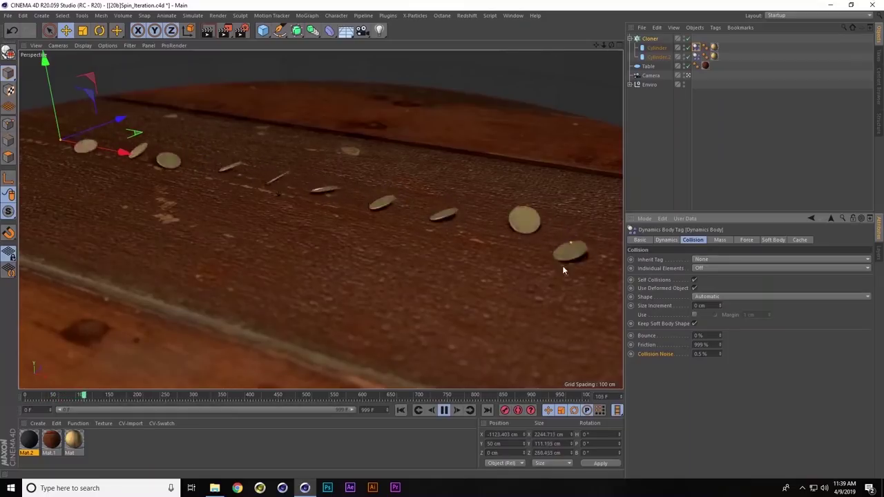
{"action": "left_click", "coordinate": [400, 410]}
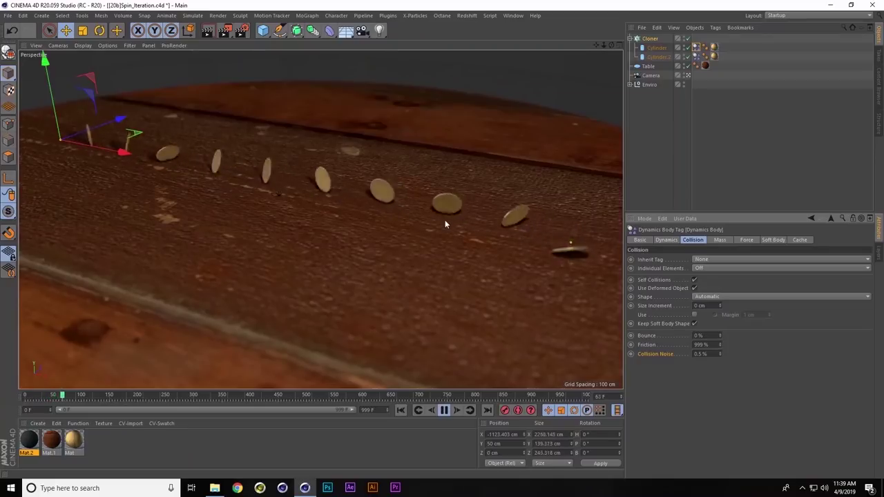
{"action": "left_click", "coordinate": [446, 410]}
{"action": "left_click", "coordinate": [401, 411]}
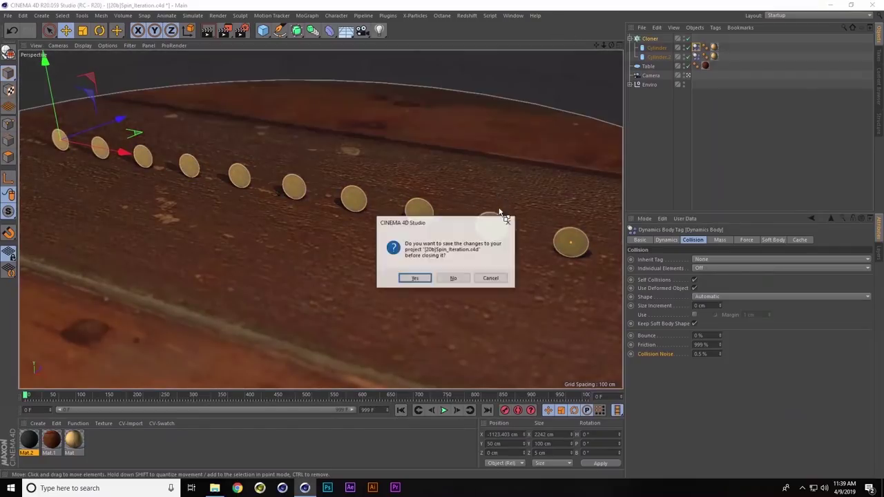
Step: Close the coin project without saving and browse the Simulate and Octane menus
{"action": "left_click", "coordinate": [452, 277]}
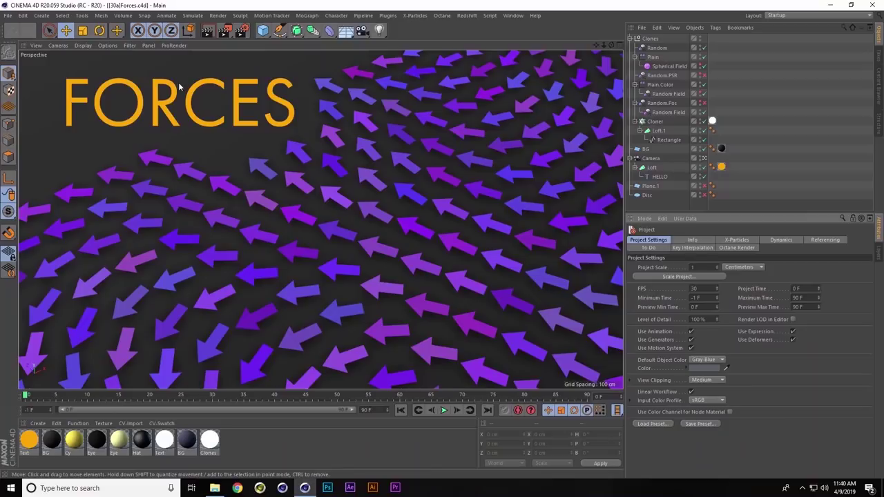
{"action": "left_click", "coordinate": [192, 15]}
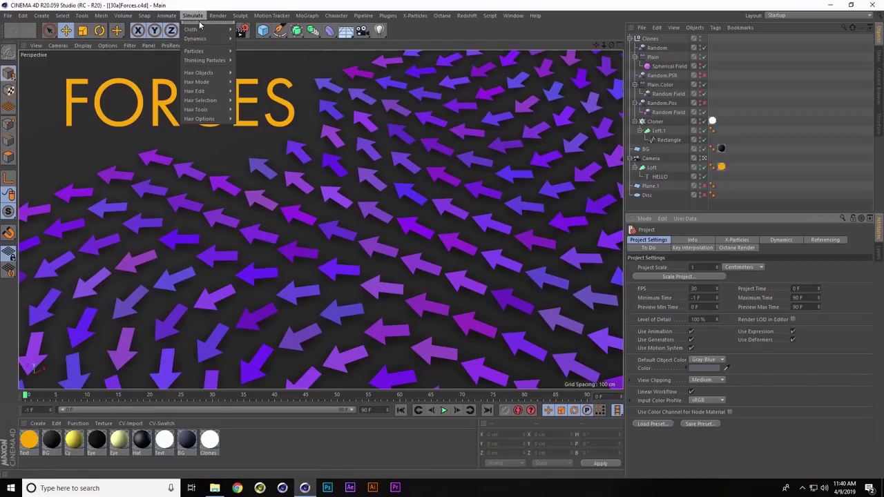
{"action": "mouse_move", "coordinate": [212, 70]}
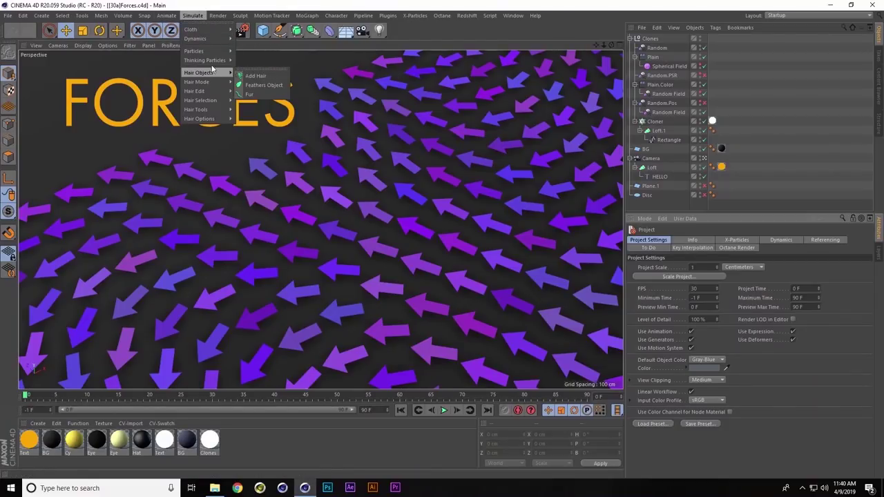
{"action": "mouse_move", "coordinate": [207, 51]}
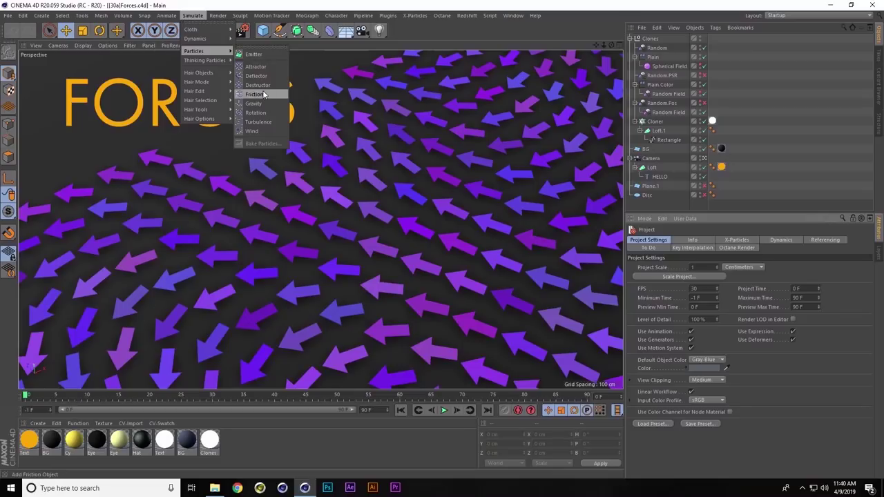
{"action": "left_click", "coordinate": [613, 15]}
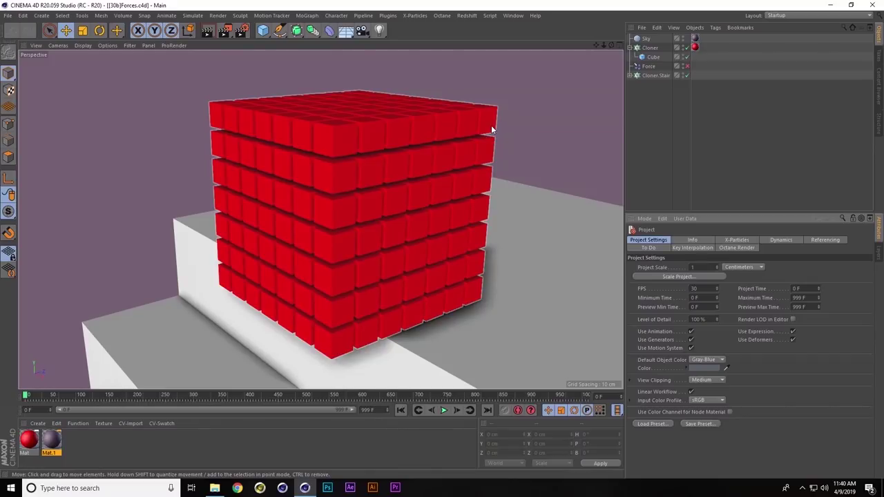
Step: Add a Dynamics Body tag to the Cloner holding the red cubes
{"action": "left_click", "coordinate": [199, 16]}
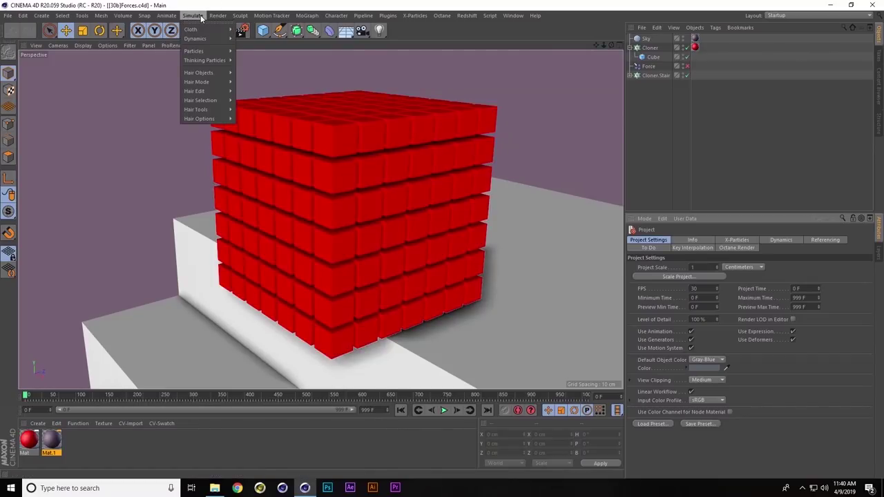
{"action": "mouse_move", "coordinate": [201, 39]}
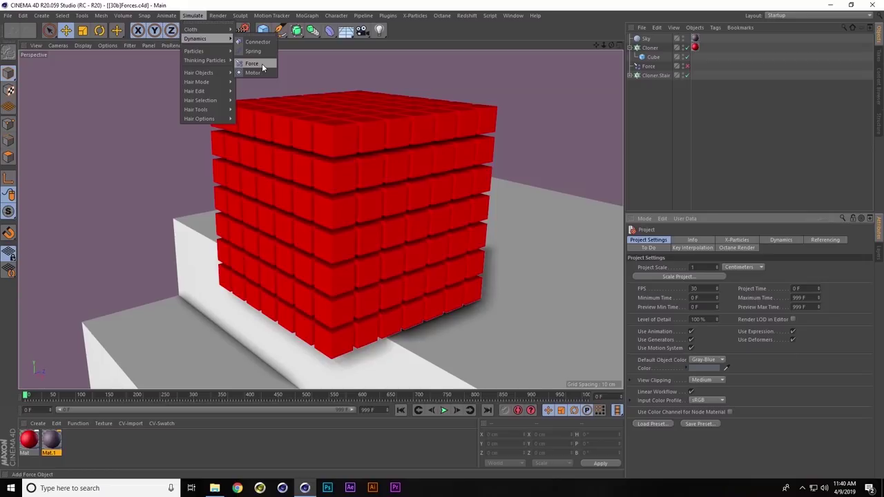
{"action": "left_click", "coordinate": [501, 144]}
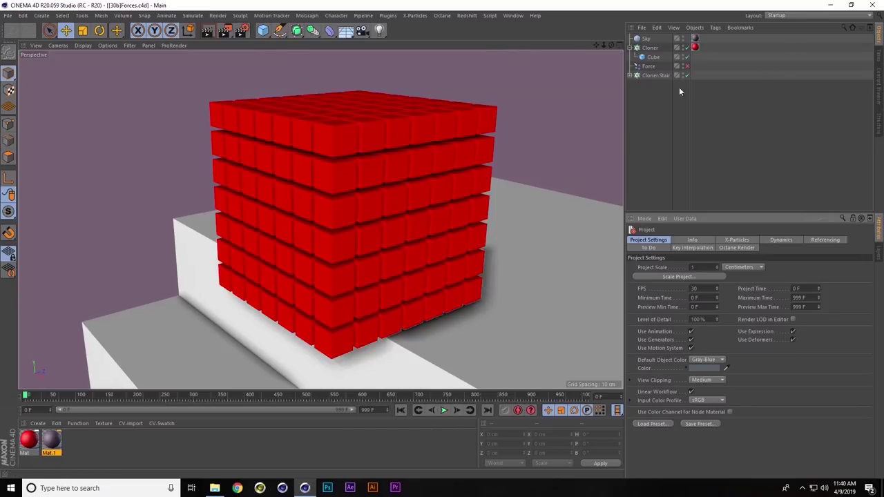
{"action": "left_click", "coordinate": [653, 57]}
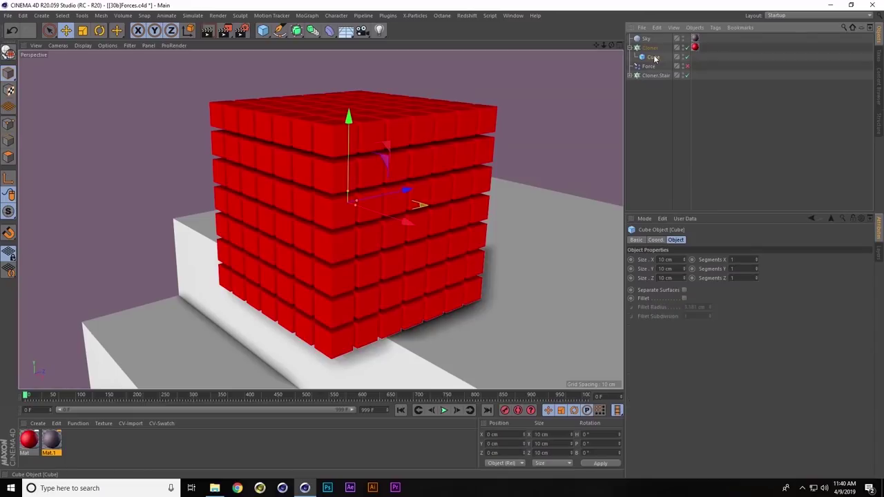
{"action": "left_click", "coordinate": [654, 48]}
{"action": "right_click", "coordinate": [654, 60]}
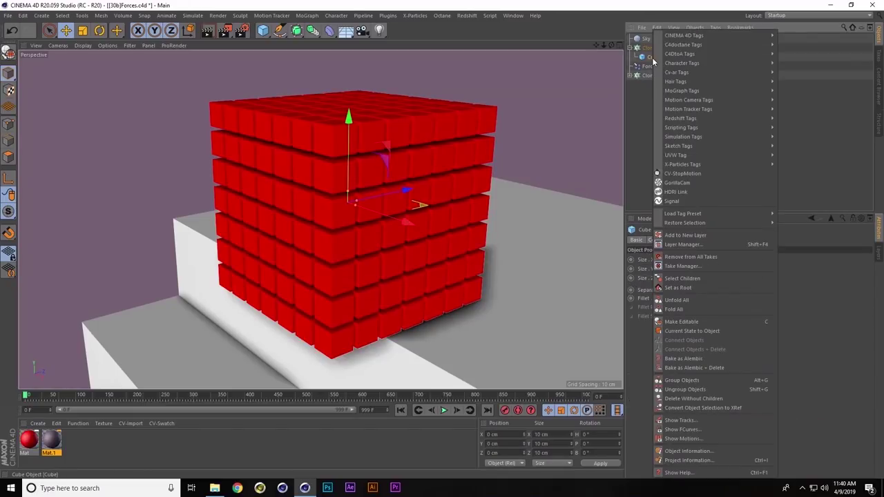
{"action": "mouse_move", "coordinate": [750, 129]}
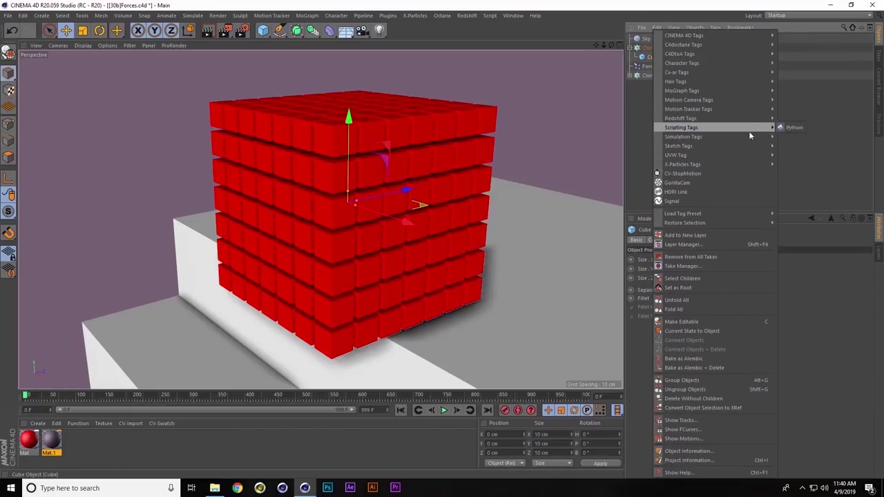
{"action": "left_click", "coordinate": [794, 136]}
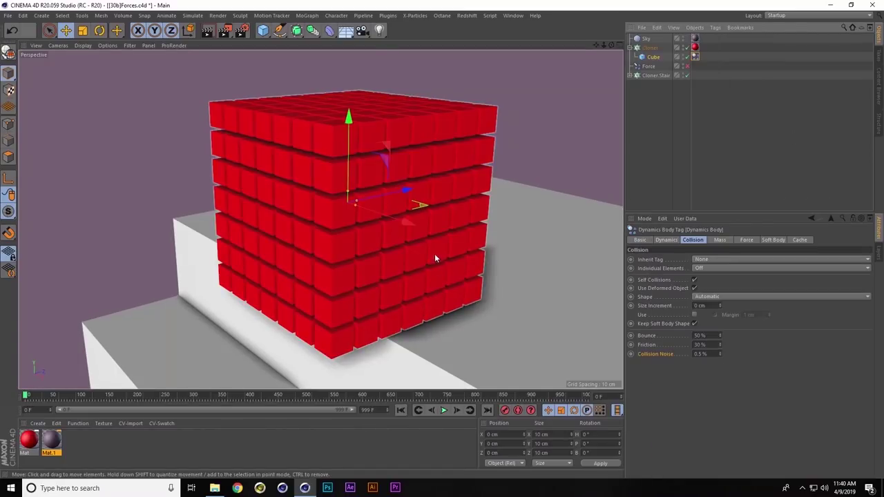
Step: Zoom out to the staircase, play the cubes tumbling down, and rewind to frame 0
{"action": "scroll", "coordinate": [435, 254], "scroll_direction": "down", "scroll_amount": 5}
{"action": "left_click_drag", "start_coordinate": [355, 286], "coordinate": [414, 228], "text": "alt"}
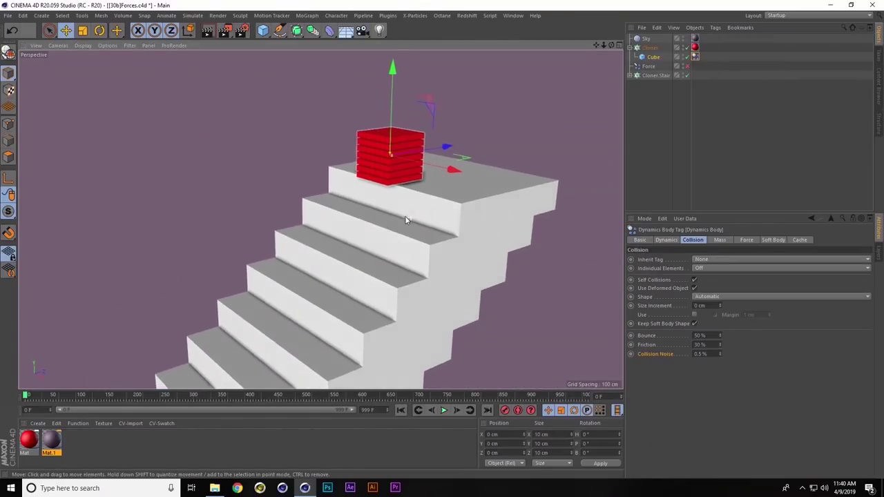
{"action": "left_click", "coordinate": [445, 411]}
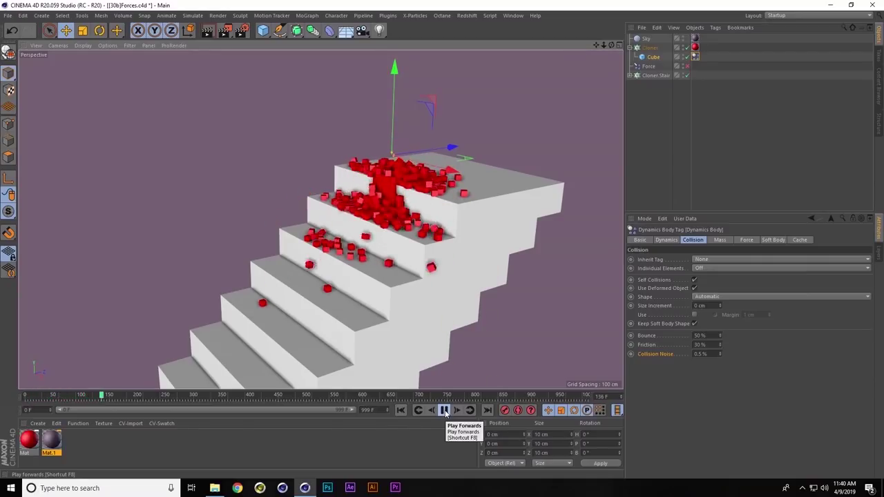
{"action": "left_click_drag", "start_coordinate": [373, 207], "coordinate": [401, 227], "text": "alt"}
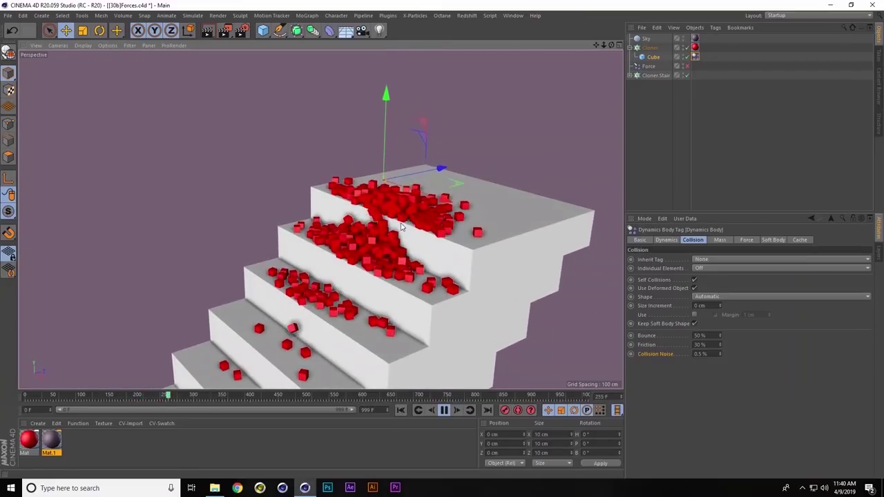
{"action": "left_click", "coordinate": [400, 411]}
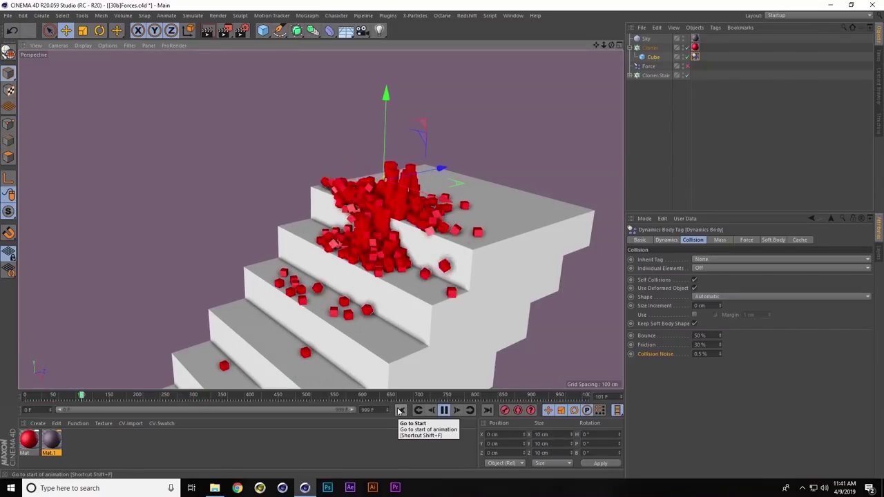
{"action": "left_click", "coordinate": [444, 410]}
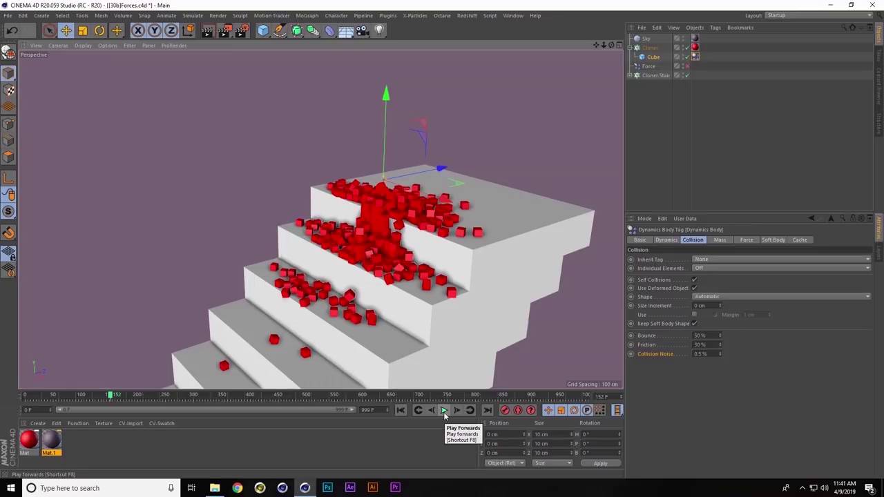
{"action": "left_click", "coordinate": [401, 410]}
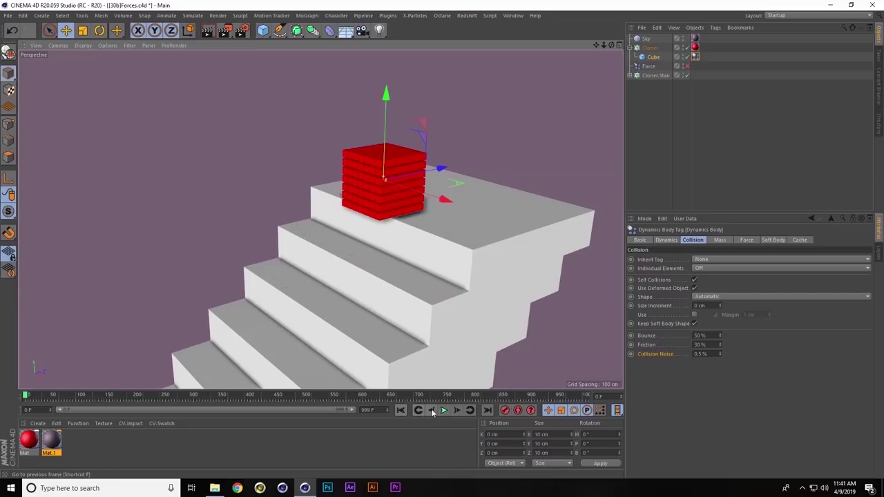
{"action": "left_click", "coordinate": [444, 411]}
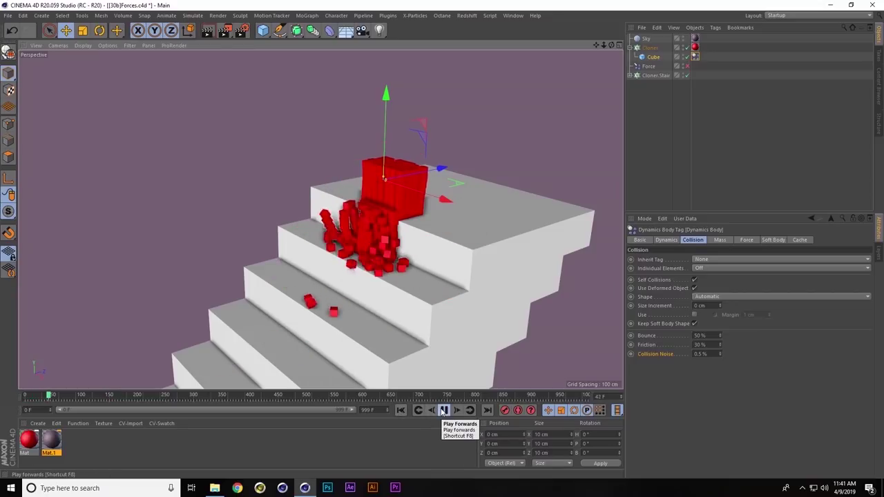
{"action": "left_click", "coordinate": [444, 411]}
{"action": "left_click", "coordinate": [401, 411]}
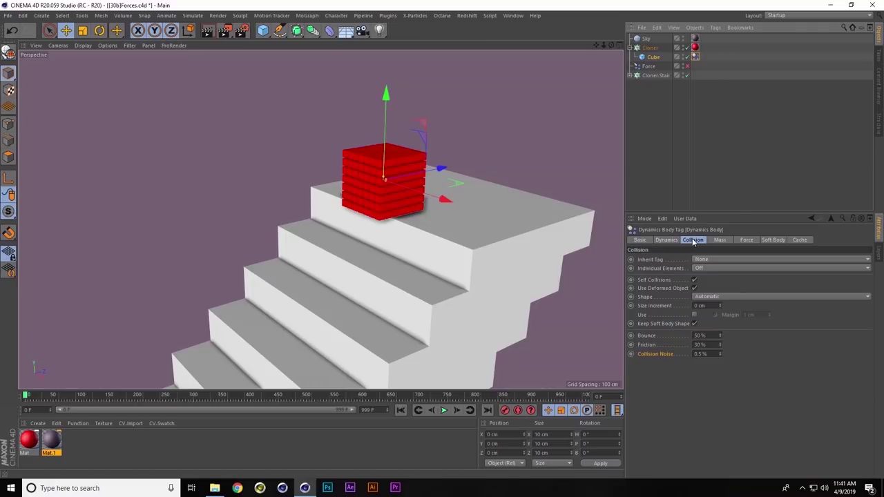
{"action": "left_click", "coordinate": [722, 296]}
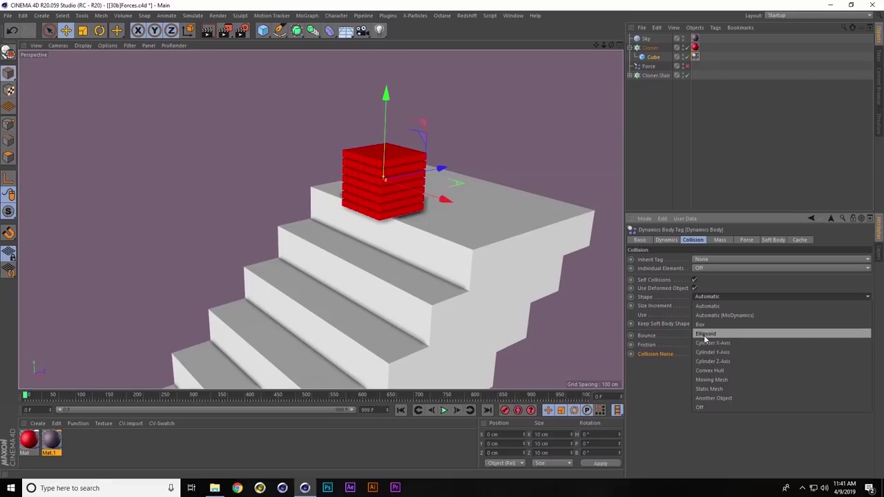
Step: Switch the collision Shape to Ellipsoid, replay the simulation and rewind to the start
{"action": "left_click", "coordinate": [705, 335]}
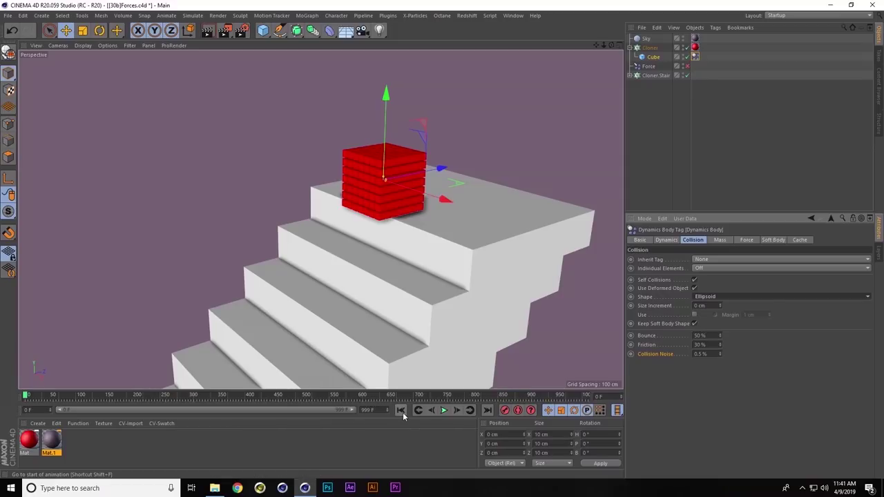
{"action": "left_click", "coordinate": [444, 411]}
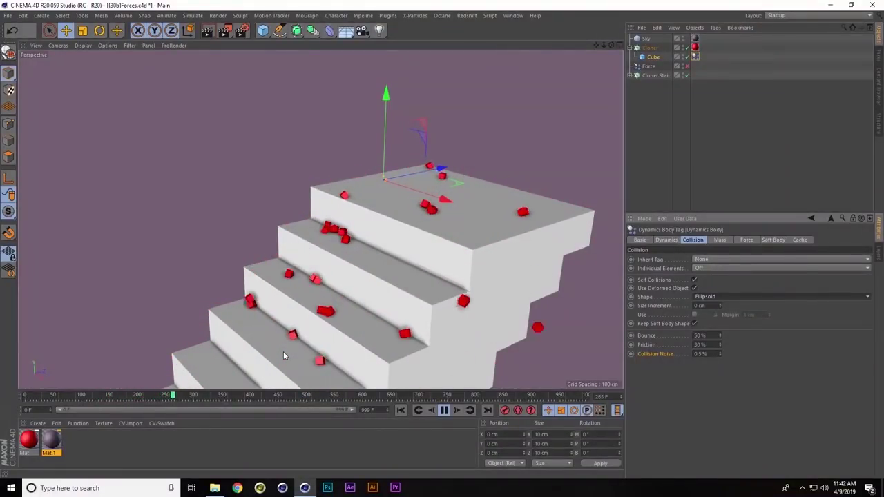
{"action": "left_click", "coordinate": [401, 411]}
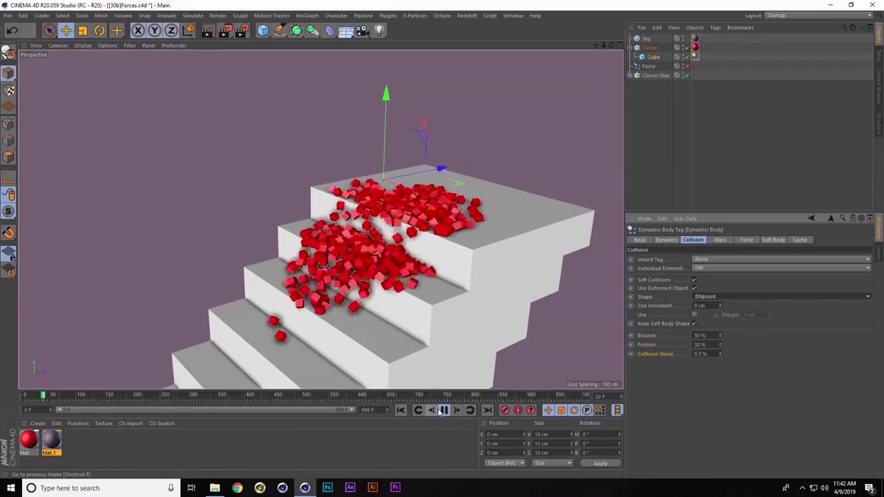
{"action": "left_click", "coordinate": [444, 410]}
{"action": "left_click", "coordinate": [402, 410]}
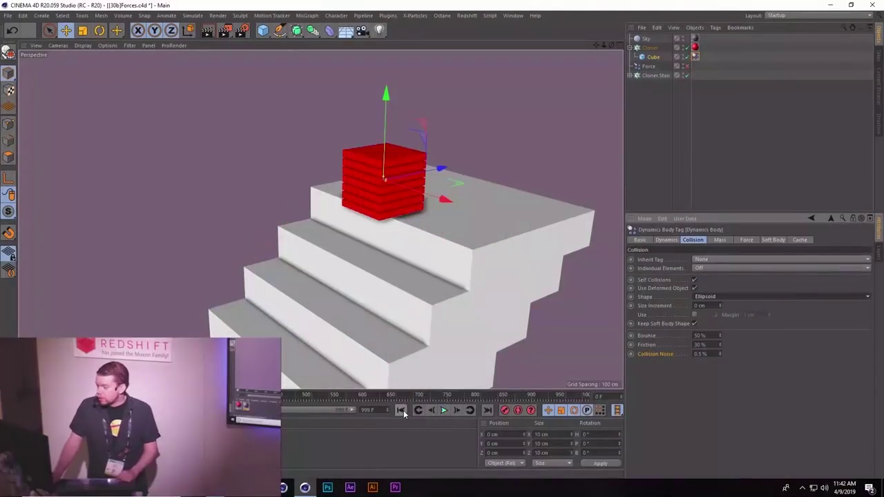
Step: Add a Force object from the Simulate > Dynamics menu
{"action": "left_click", "coordinate": [199, 16]}
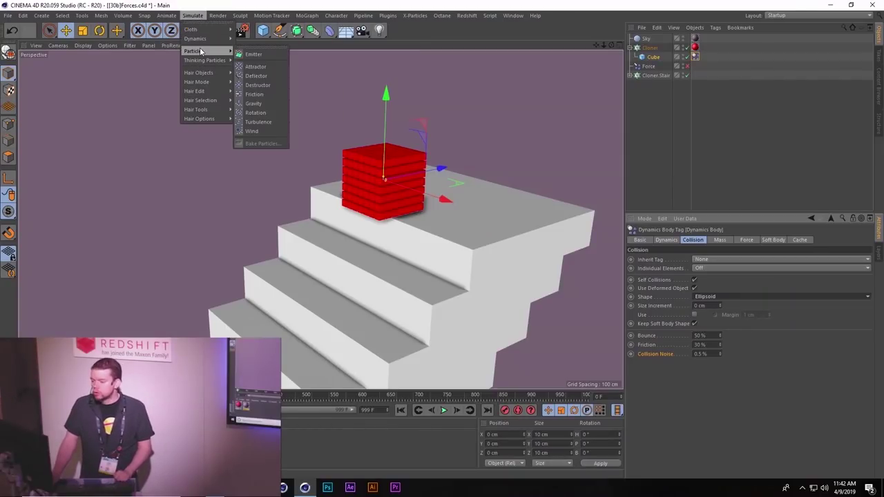
{"action": "mouse_move", "coordinate": [200, 39]}
{"action": "left_click", "coordinate": [262, 63]}
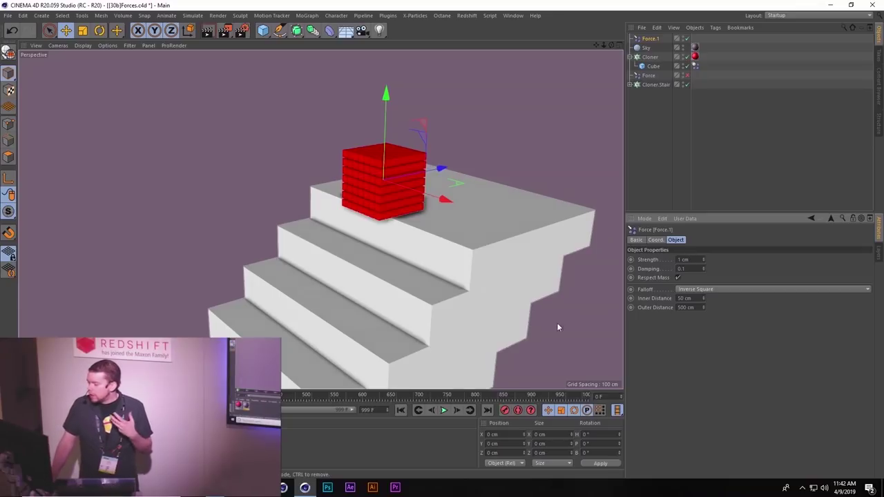
Step: Preview the force's effect on the falling cubes, then rewind to frame 0
{"action": "left_click", "coordinate": [444, 410]}
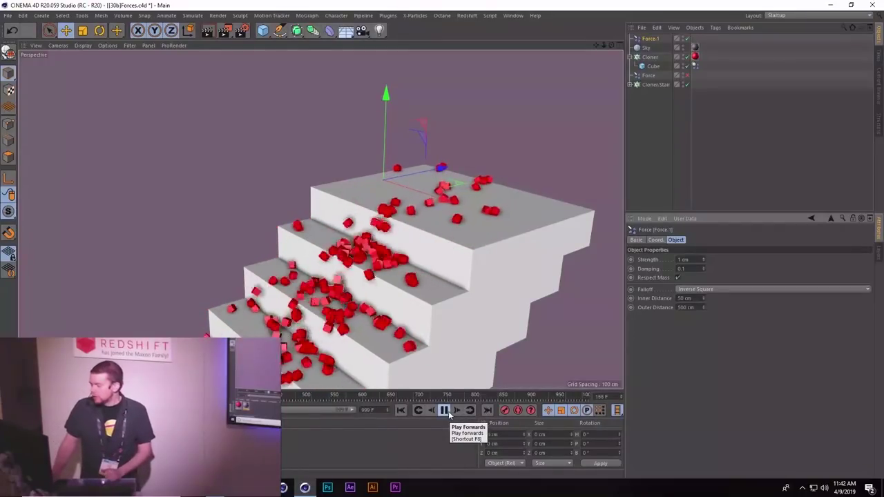
{"action": "left_click", "coordinate": [445, 411]}
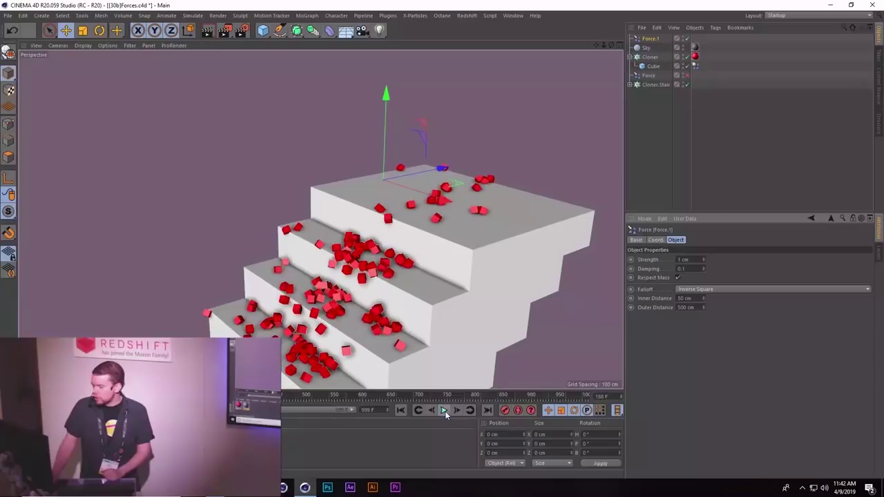
{"action": "left_click", "coordinate": [404, 410]}
{"action": "double_click", "coordinate": [688, 260]}
Step: Give Force.1 a Strength of -1 cm and Outer Distance of 27 cm, then play
{"action": "type", "text": "-1"}
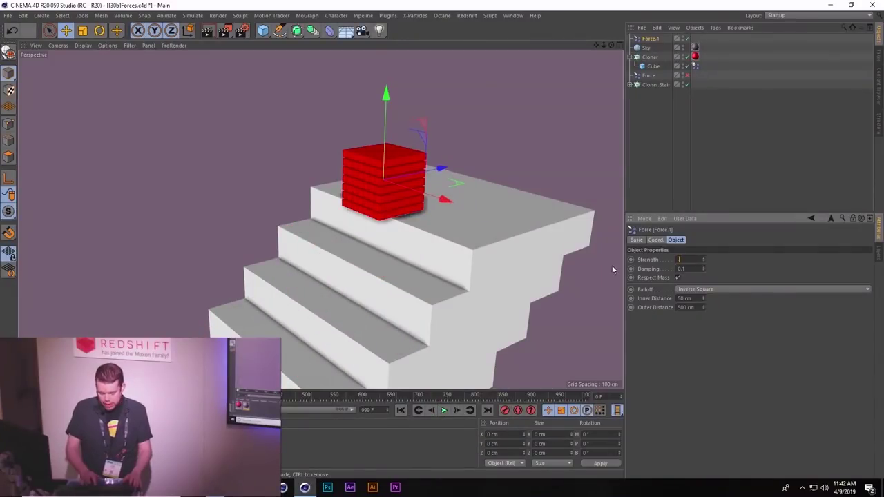
{"action": "key", "text": "Return"}
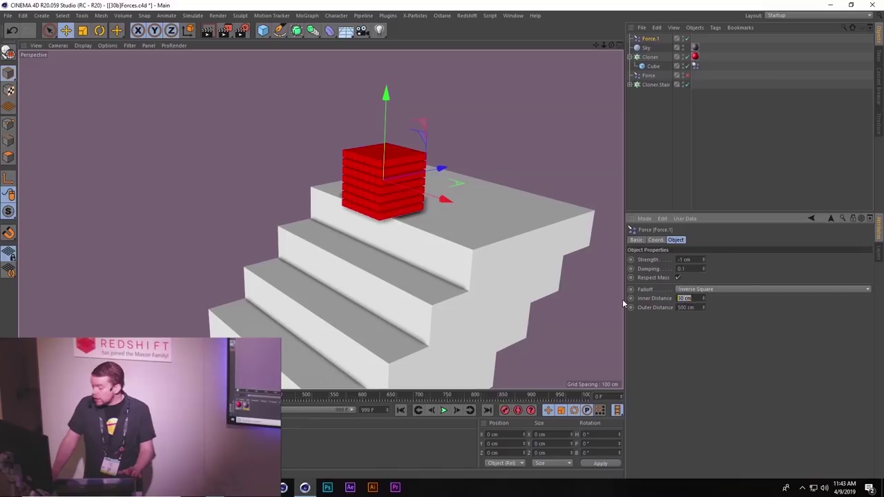
{"action": "left_click", "coordinate": [652, 67]}
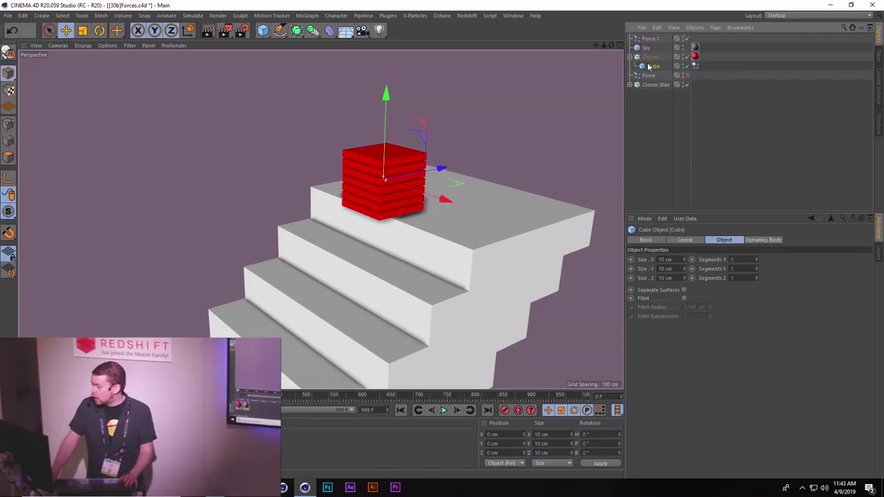
{"action": "left_click", "coordinate": [652, 39]}
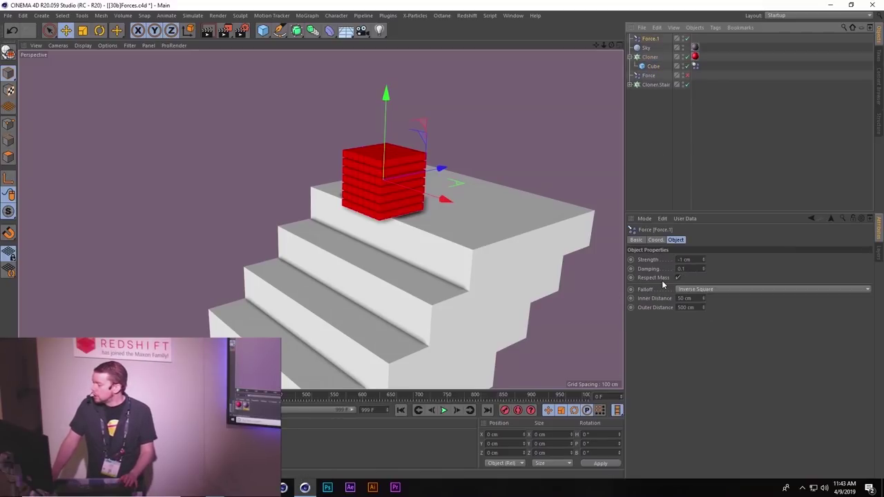
{"action": "left_click", "coordinate": [696, 298]}
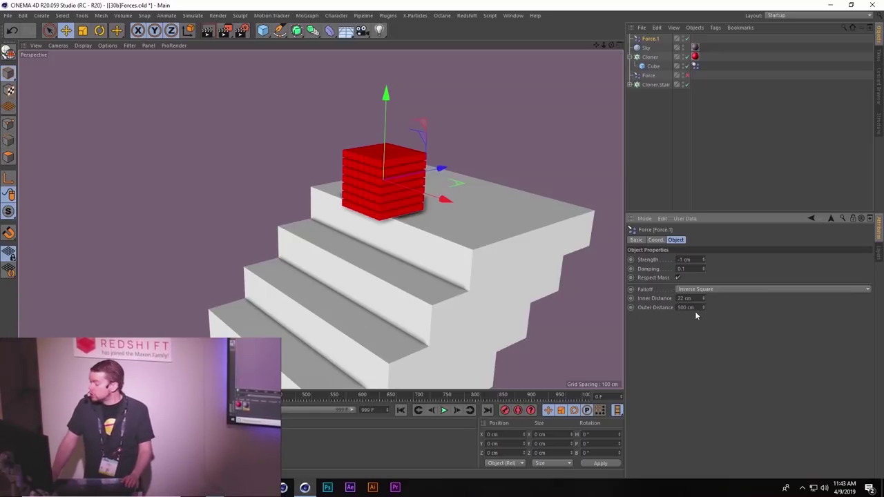
{"action": "type", "text": "27"}
{"action": "key", "text": "Return"}
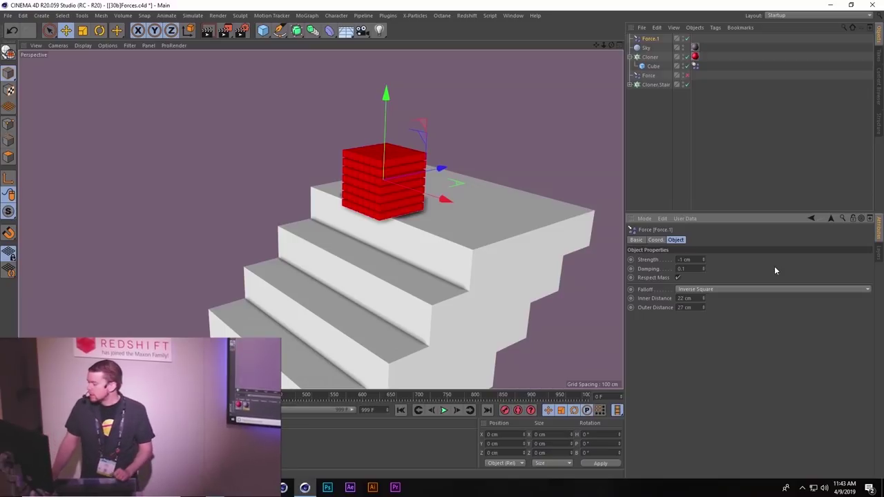
{"action": "left_click", "coordinate": [444, 411]}
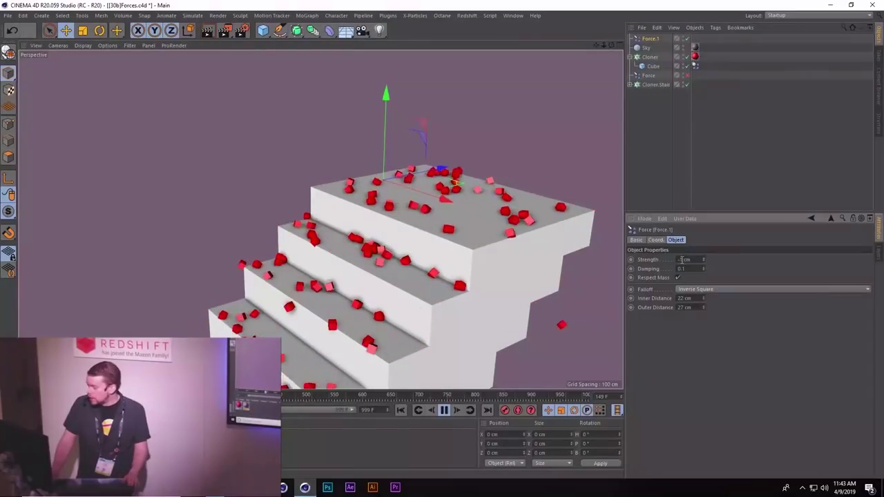
Step: Raise Force Strength to -1111 then -11111 cm, replaying from the start after each
{"action": "left_click", "coordinate": [401, 410]}
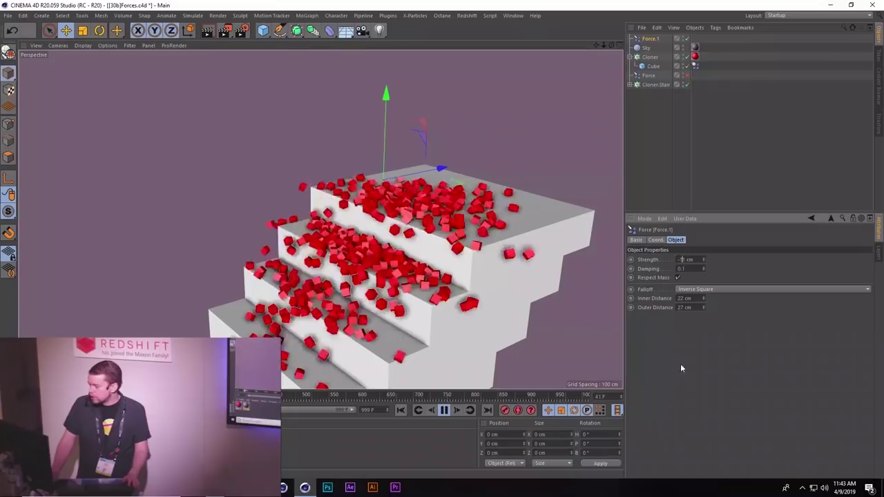
{"action": "left_click", "coordinate": [401, 411]}
{"action": "left_click", "coordinate": [401, 411]}
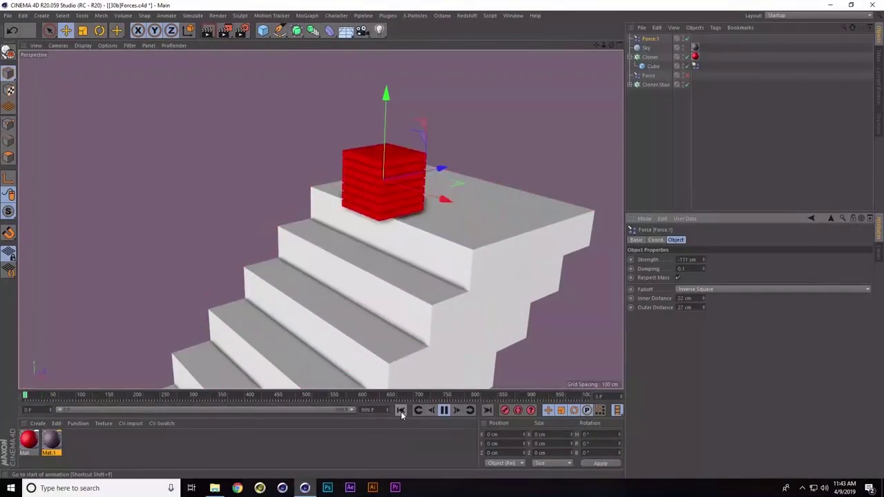
{"action": "left_click_drag", "start_coordinate": [703, 259], "coordinate": [696, 339]}
{"action": "left_click", "coordinate": [401, 410]}
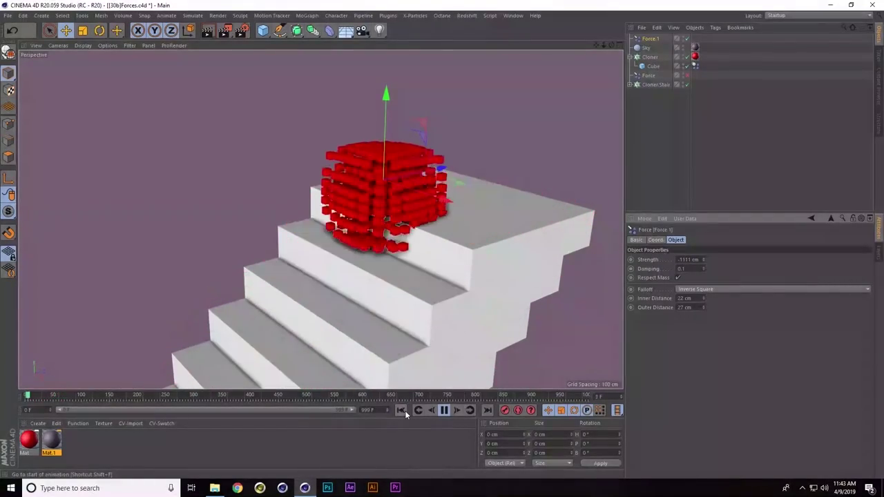
{"action": "left_click", "coordinate": [689, 259]}
{"action": "type", "text": "1"}
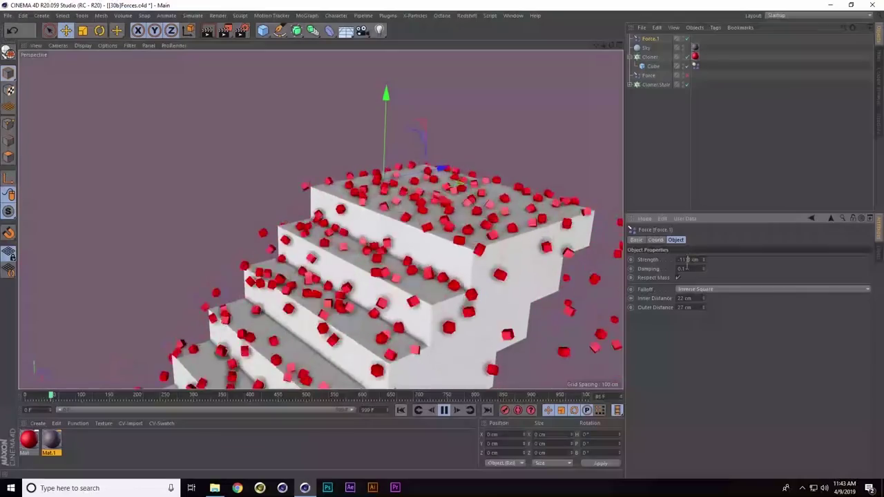
{"action": "key", "text": "Return"}
{"action": "left_click", "coordinate": [401, 411]}
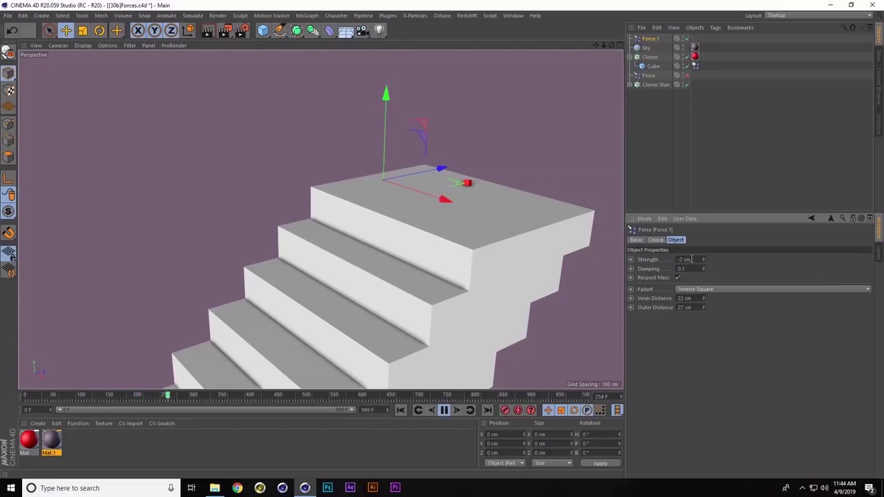
Step: Rewind and rerun the simulation with Force Strength at -11111 cm
{"action": "left_click", "coordinate": [444, 410]}
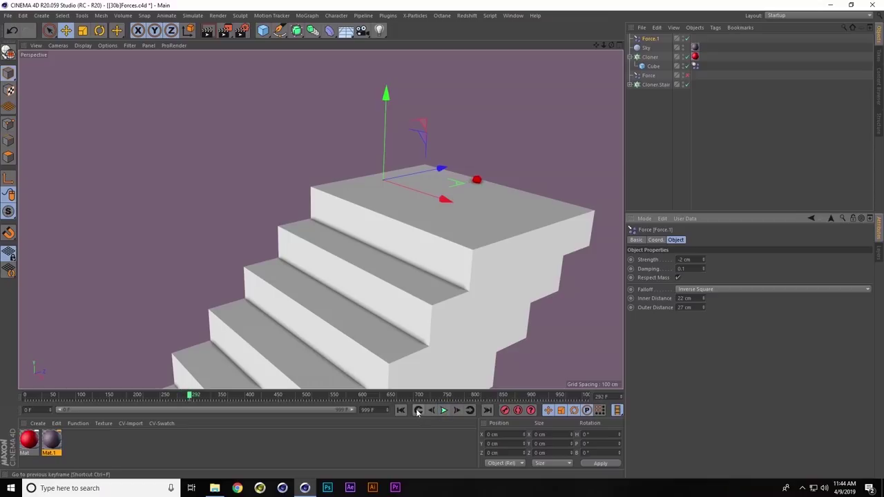
{"action": "left_click", "coordinate": [417, 411]}
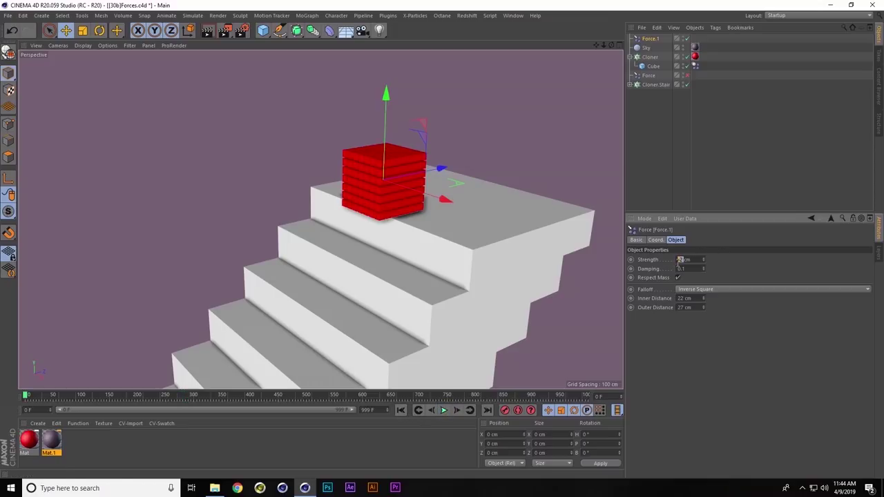
{"action": "type", "text": "-11111"}
{"action": "key", "text": "Return"}
{"action": "left_click", "coordinate": [444, 411]}
{"action": "left_click", "coordinate": [444, 411]}
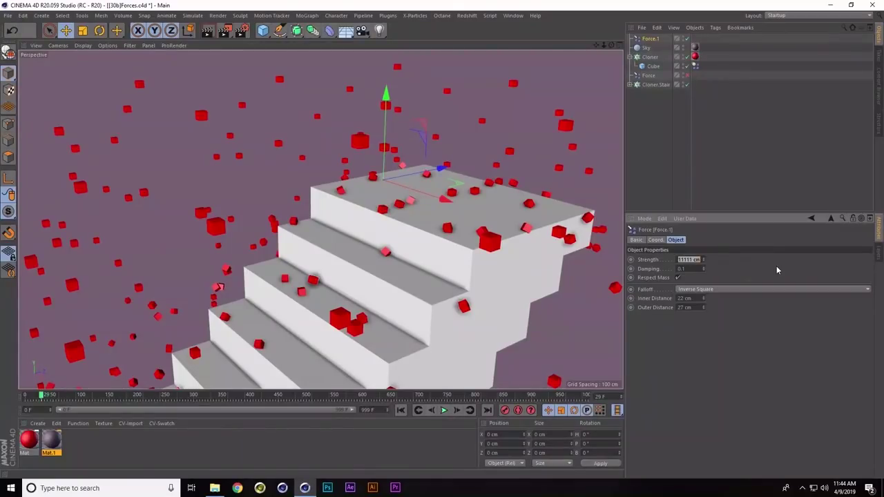
Step: Test Force Strength at -5555 cm, then replay with a positive 5555 cm
{"action": "type", "text": "-5555"}
{"action": "key", "text": "Return"}
{"action": "left_click", "coordinate": [400, 411]}
{"action": "left_click", "coordinate": [444, 411]}
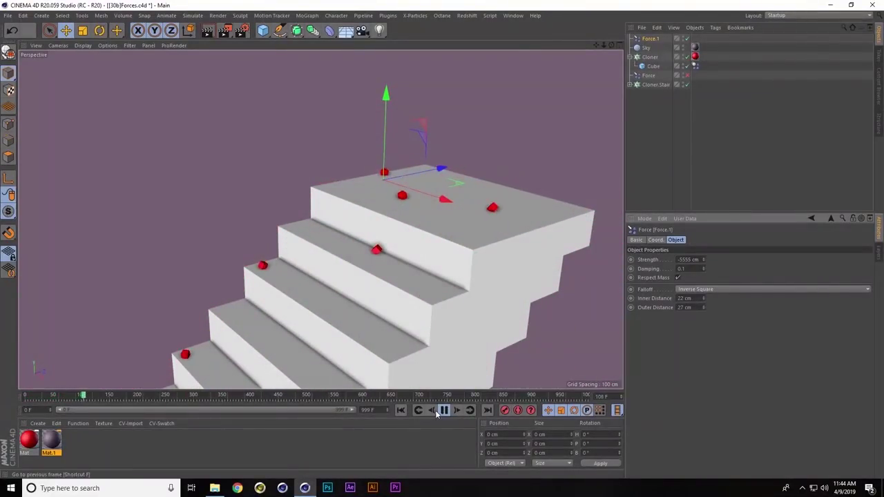
{"action": "left_click", "coordinate": [445, 410]}
{"action": "left_click", "coordinate": [400, 410]}
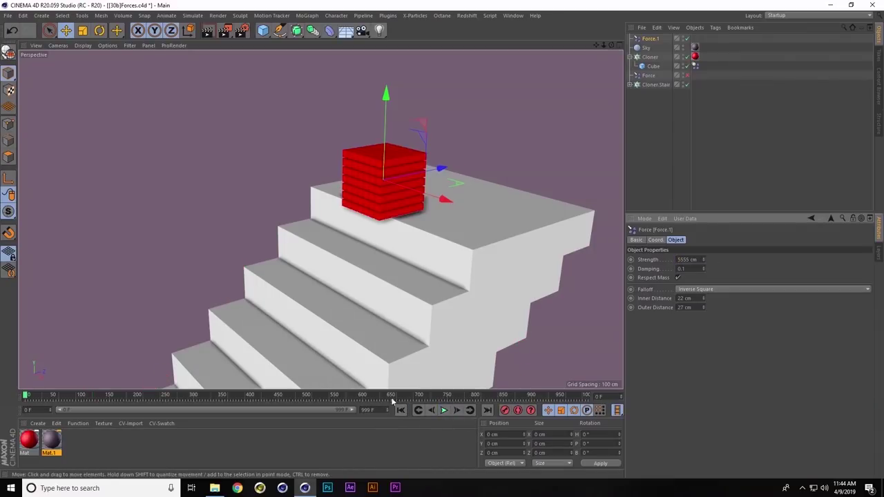
{"action": "left_click", "coordinate": [445, 410]}
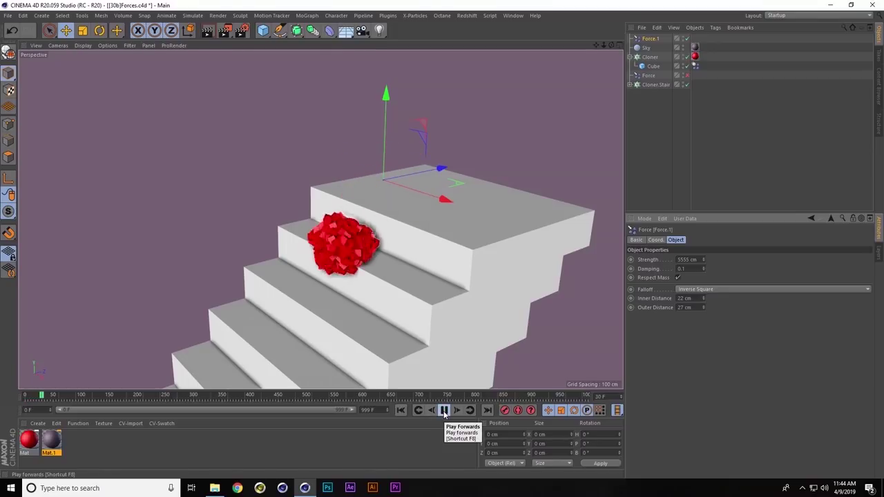
{"action": "left_click", "coordinate": [444, 410]}
Step: Orbit to frame the whole staircase, replay the cube simulation, then rewind to frame 0
{"action": "left_click_drag", "start_coordinate": [441, 289], "coordinate": [416, 380], "text": "alt"}
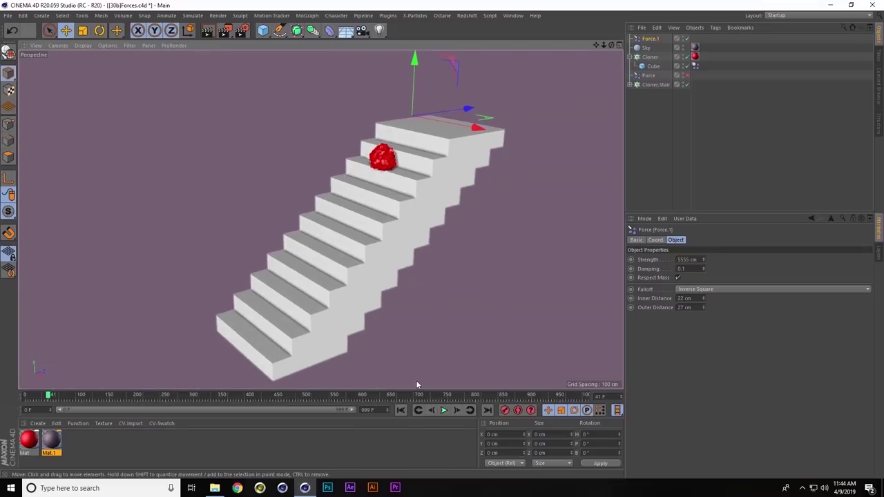
{"action": "left_click", "coordinate": [443, 410]}
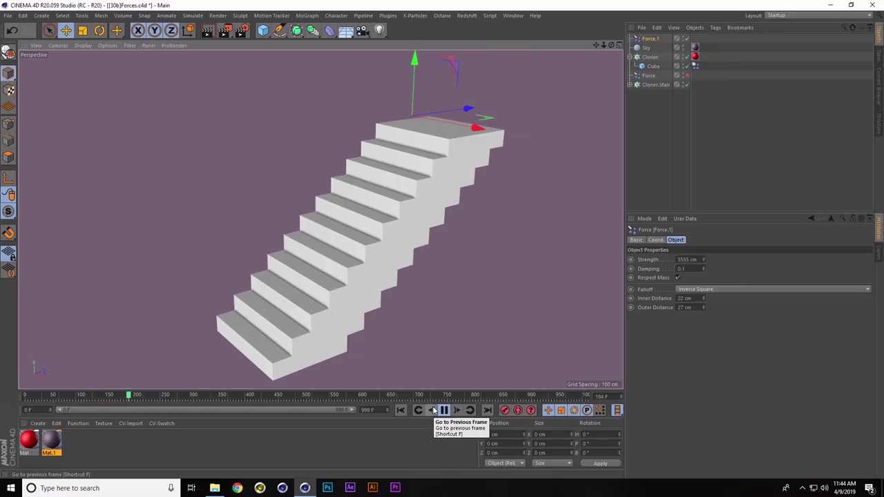
{"action": "left_click", "coordinate": [446, 411]}
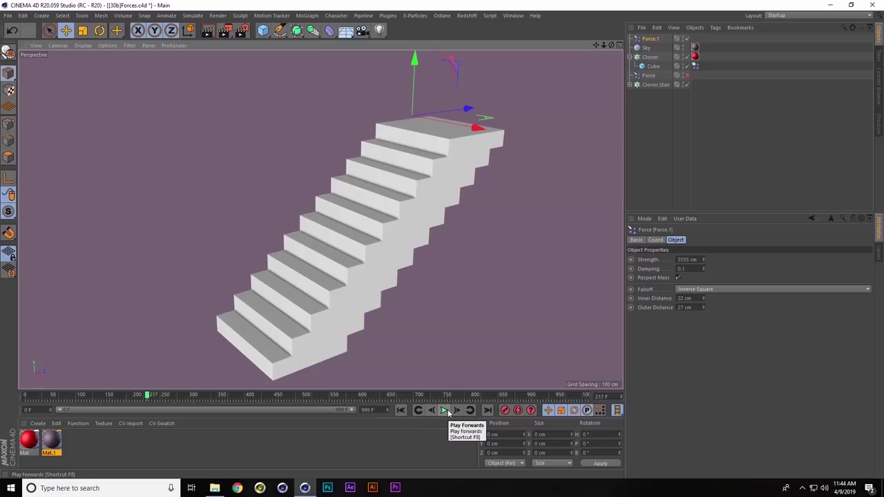
{"action": "left_click", "coordinate": [399, 411]}
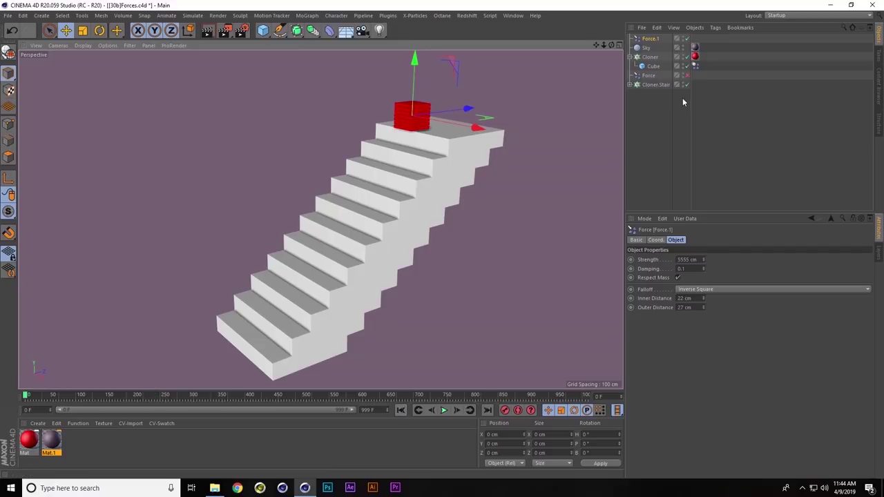
Step: Set the force Falloff to Step and play the simulation
{"action": "left_click", "coordinate": [688, 289]}
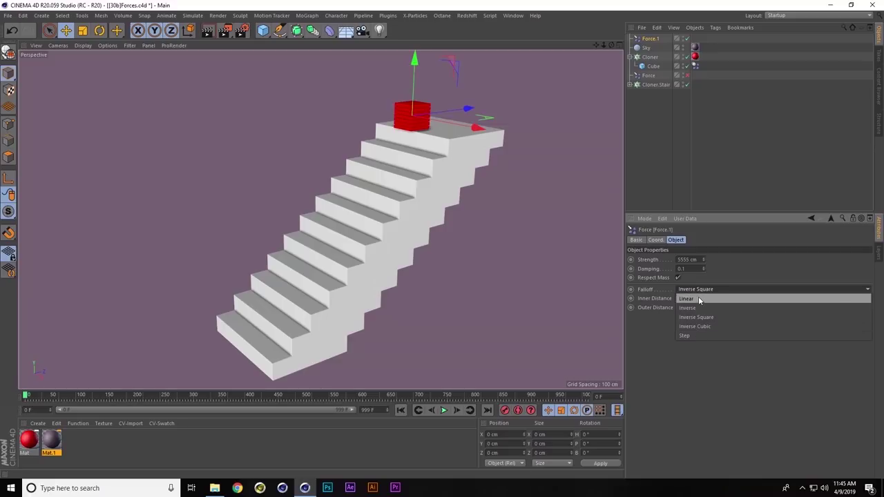
{"action": "left_click", "coordinate": [696, 337]}
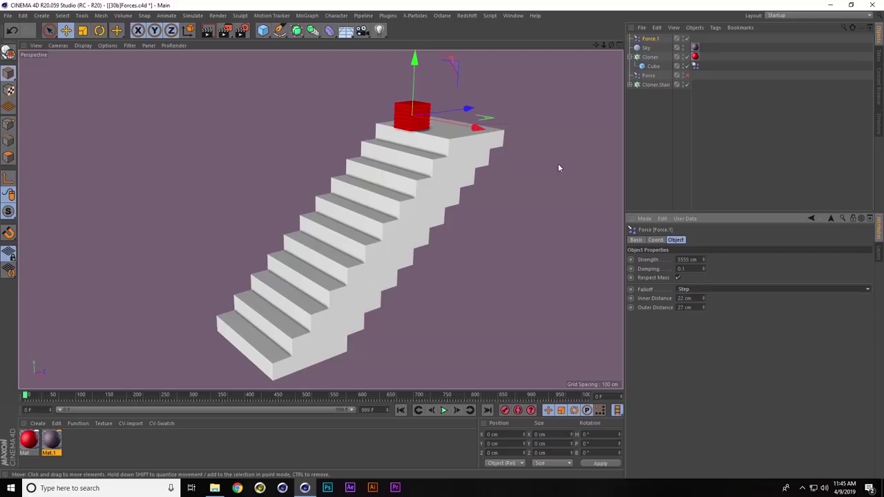
{"action": "left_click", "coordinate": [443, 411]}
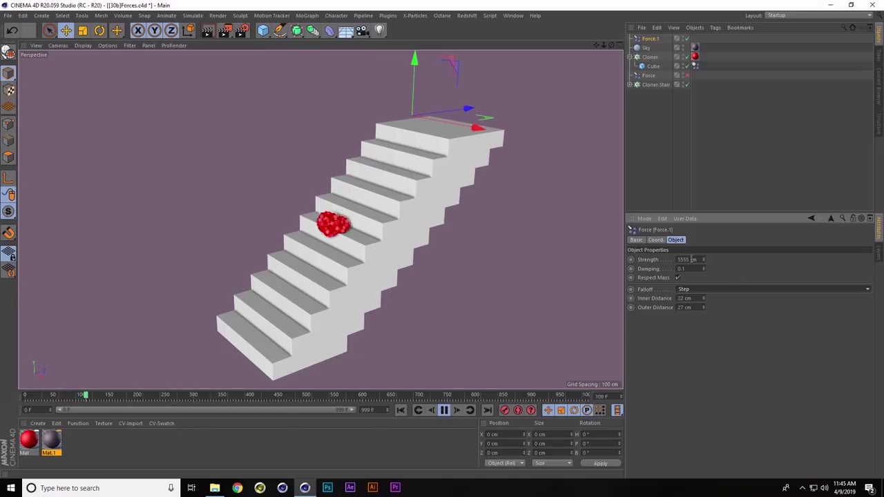
Step: Change Force Strength to 2555 then 1555 cm, restarting the simulation each time
{"action": "type", "text": "2555"}
{"action": "key", "text": "Return"}
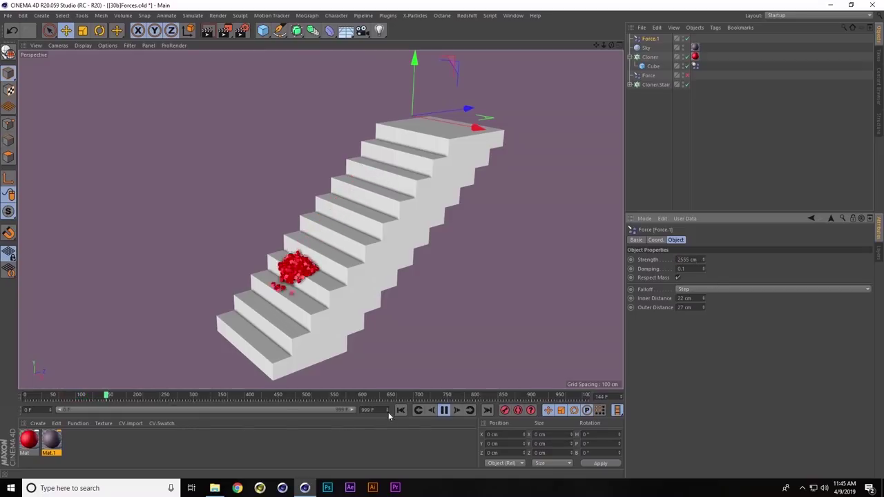
{"action": "left_click", "coordinate": [401, 410]}
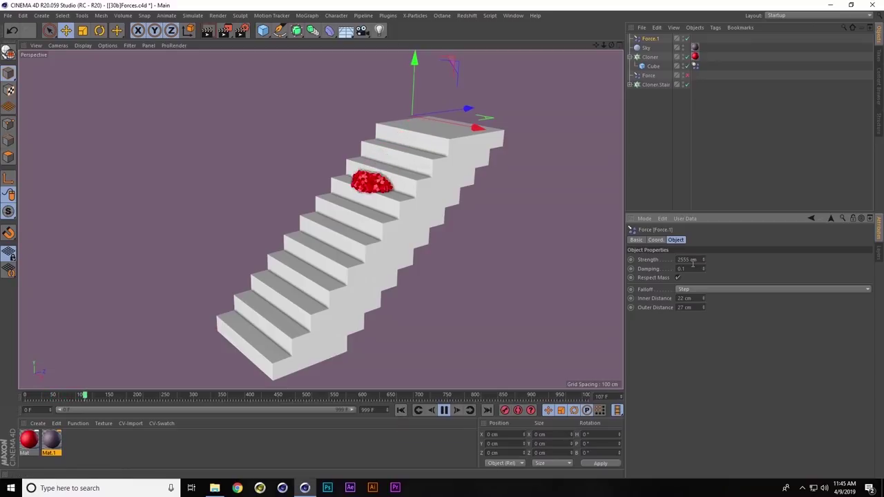
{"action": "left_click_drag", "start_coordinate": [633, 261], "coordinate": [624, 301]}
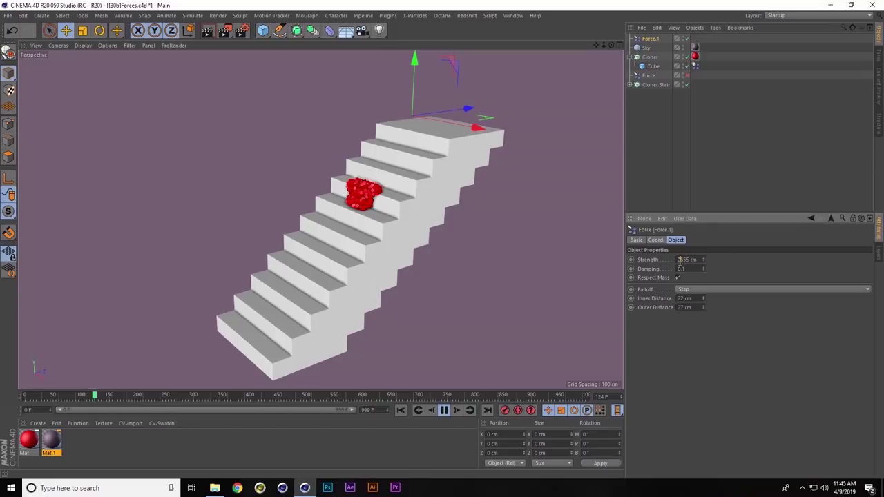
{"action": "left_click", "coordinate": [401, 411]}
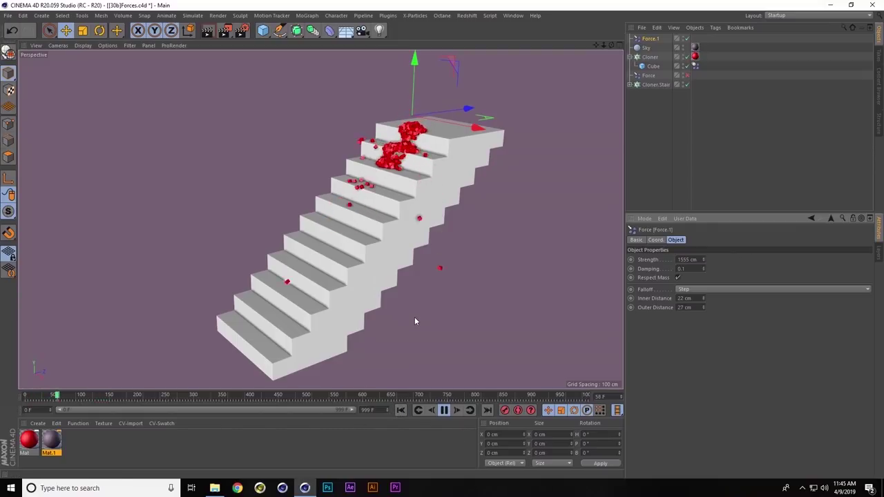
Step: Orbit closer to the tumbling cubes, then stop and rewind to frame 0
{"action": "scroll", "coordinate": [449, 123], "scroll_direction": "up", "scroll_amount": 3}
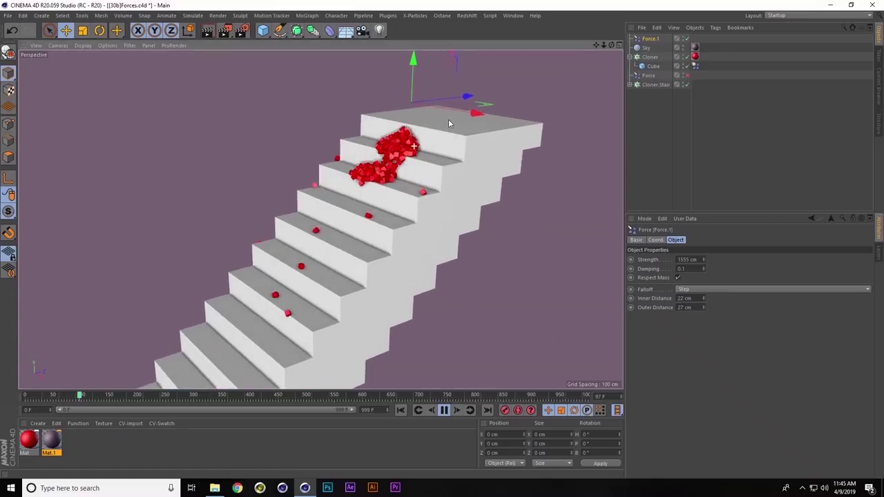
{"action": "left_click_drag", "start_coordinate": [448, 123], "coordinate": [386, 204], "text": "alt"}
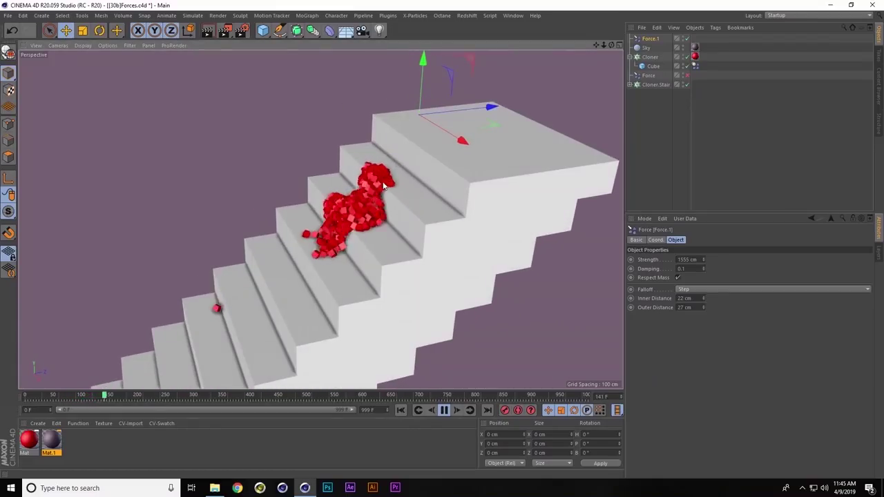
{"action": "left_click_drag", "start_coordinate": [365, 232], "coordinate": [413, 306], "text": "alt"}
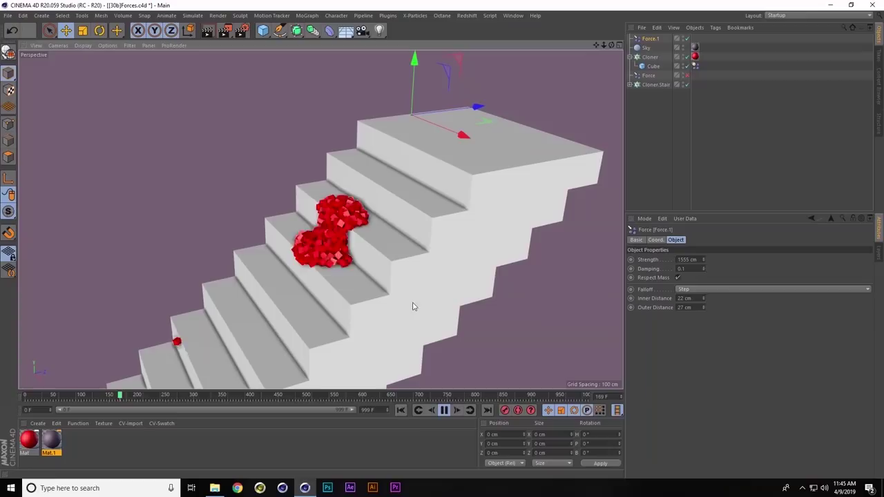
{"action": "left_click", "coordinate": [445, 410]}
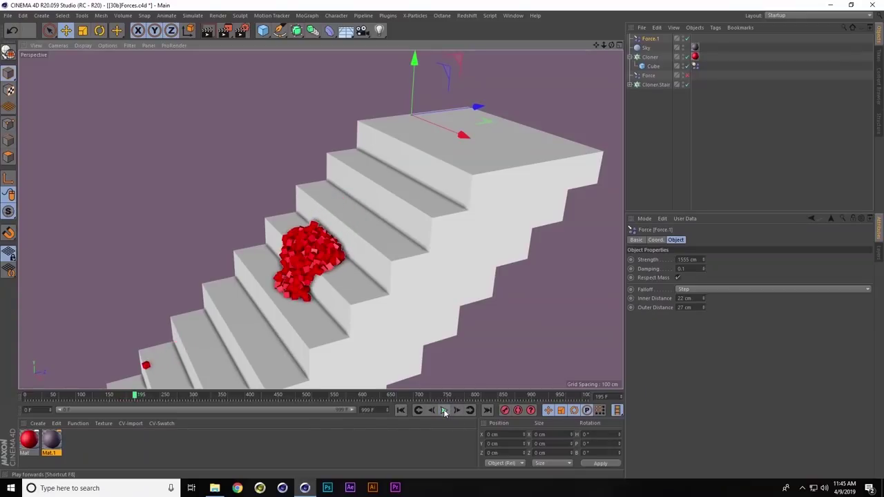
{"action": "left_click", "coordinate": [400, 410]}
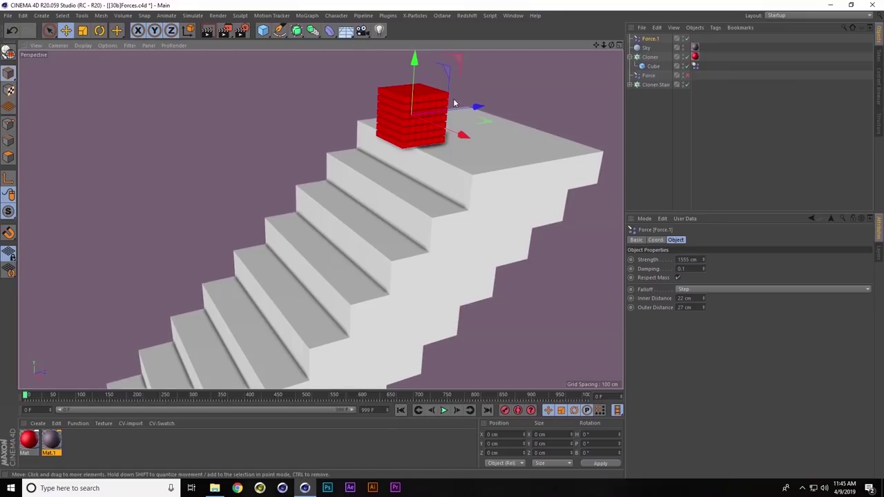
{"action": "left_click", "coordinate": [312, 31]}
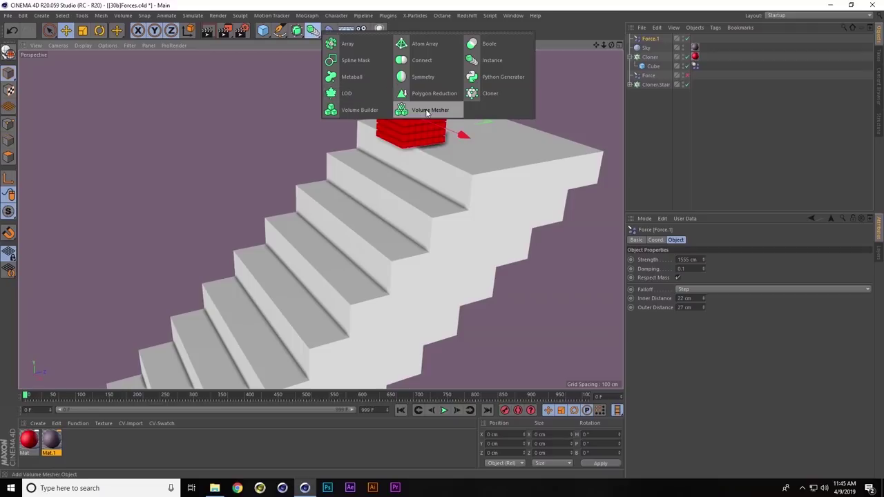
Step: Add a Volume Builder and make the Cube its child
{"action": "left_click", "coordinate": [360, 110]}
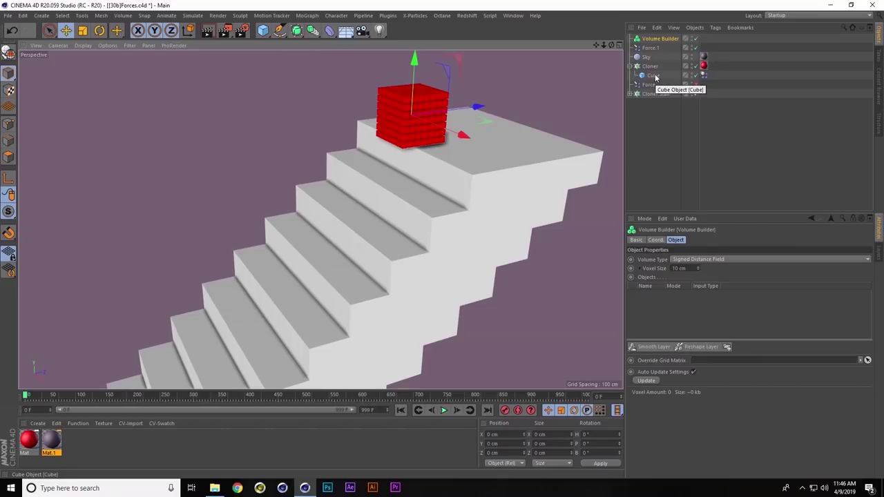
{"action": "left_click_drag", "start_coordinate": [656, 78], "coordinate": [661, 39]}
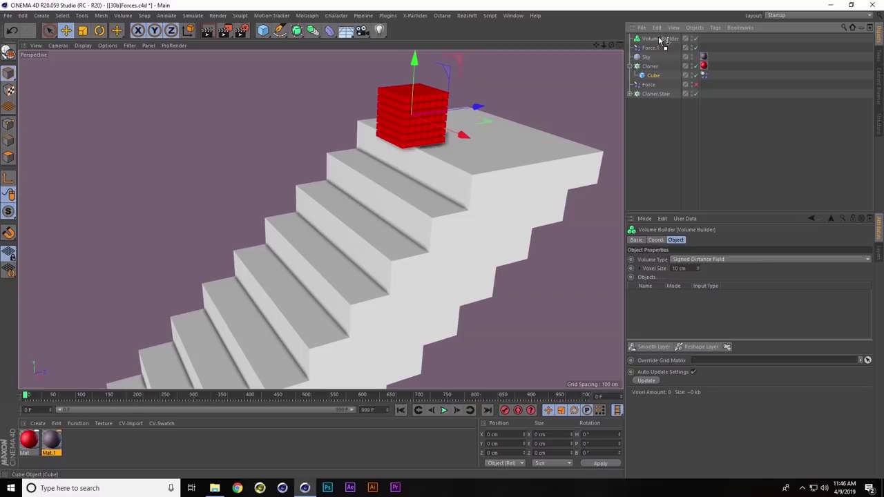
{"action": "left_click_drag", "start_coordinate": [661, 42], "coordinate": [659, 42]}
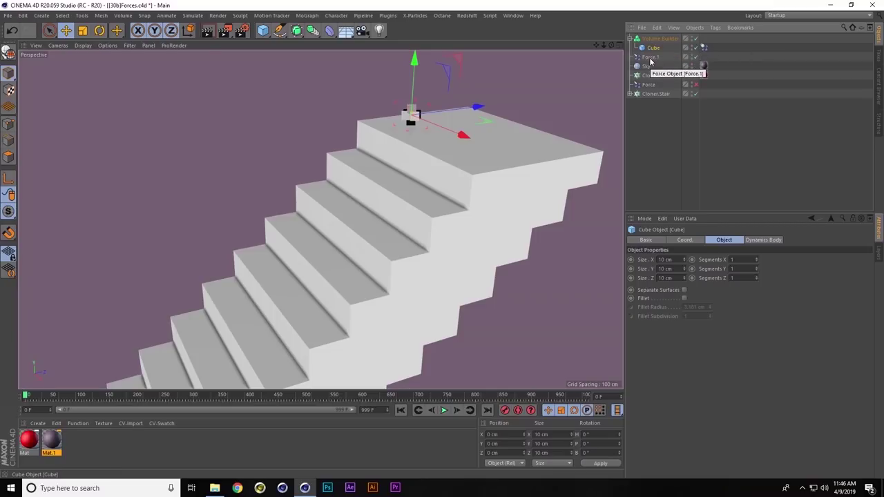
Step: Add a Volume Mesher as the parent of the Volume Builder
{"action": "left_click", "coordinate": [655, 39]}
{"action": "left_click", "coordinate": [298, 31]}
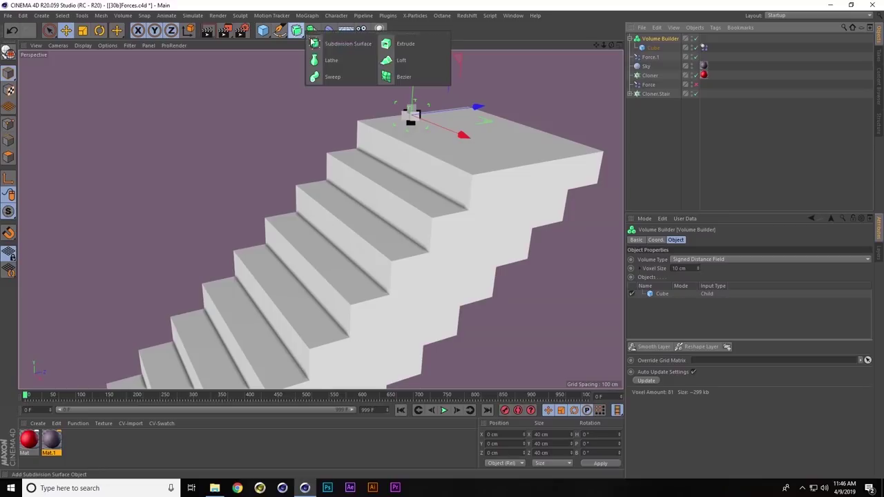
{"action": "left_click", "coordinate": [313, 31]}
{"action": "left_click", "coordinate": [418, 110], "text": "alt"}
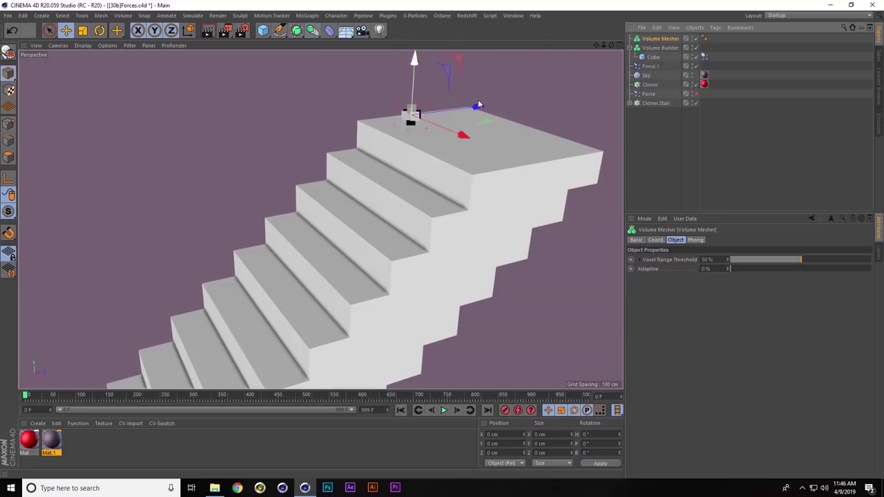
Step: Lower the Volume Builder voxel size to 7.4 cm, then move the Cube back into the Cloner
{"action": "left_click", "coordinate": [664, 48]}
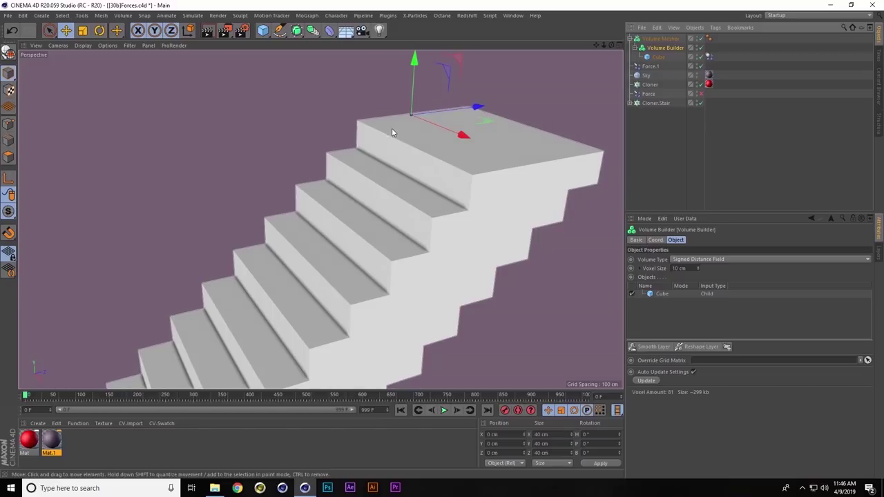
{"action": "scroll", "coordinate": [415, 118], "scroll_direction": "up", "scroll_amount": 5}
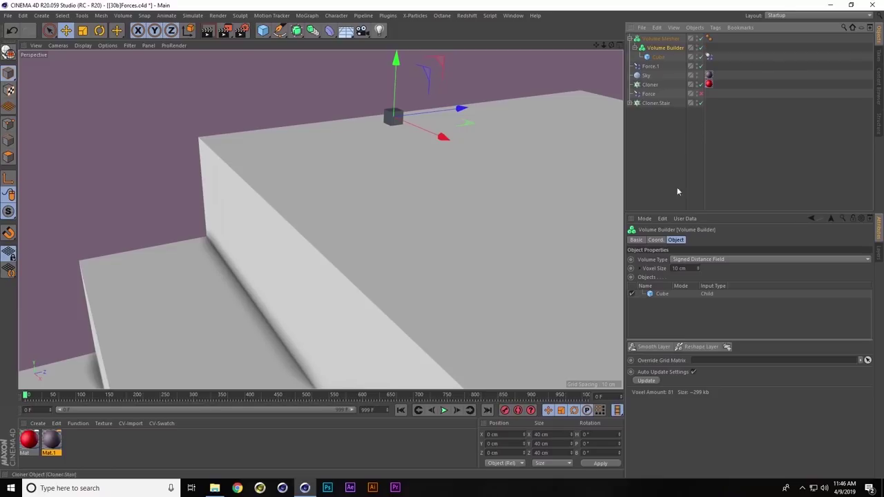
{"action": "left_click", "coordinate": [699, 270]}
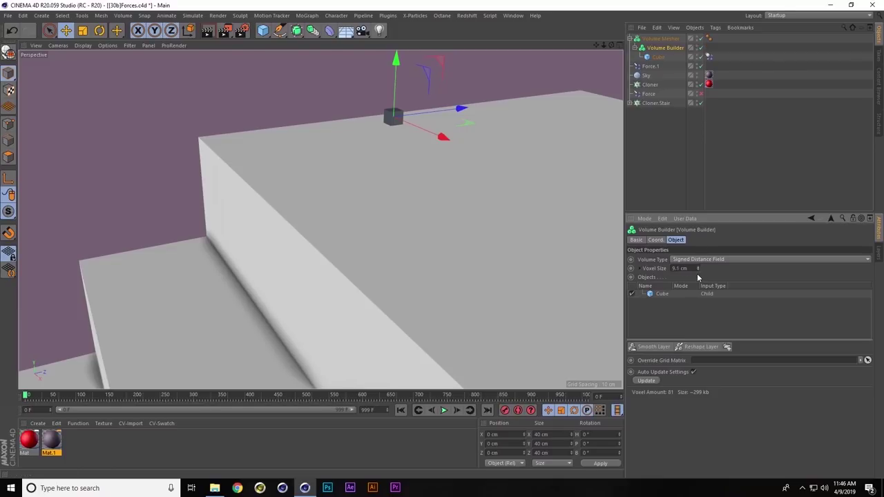
{"action": "left_click_drag", "start_coordinate": [698, 277], "coordinate": [697, 304]}
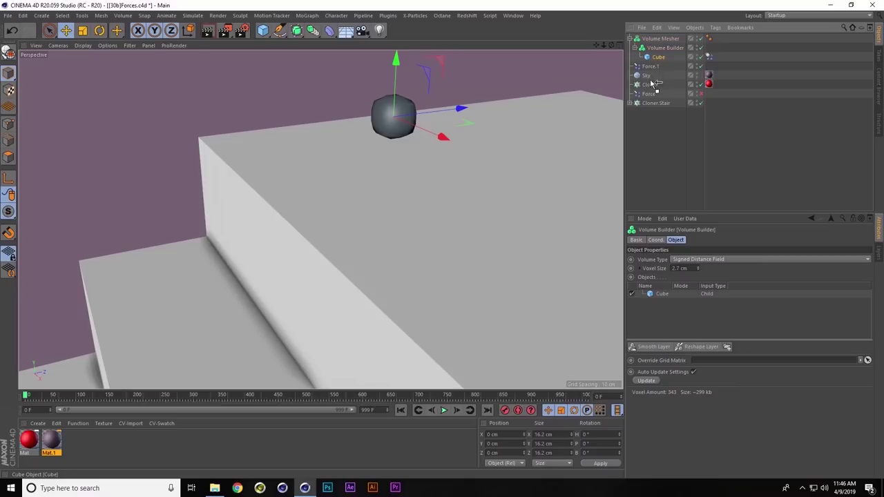
{"action": "left_click_drag", "start_coordinate": [653, 85], "coordinate": [652, 84]}
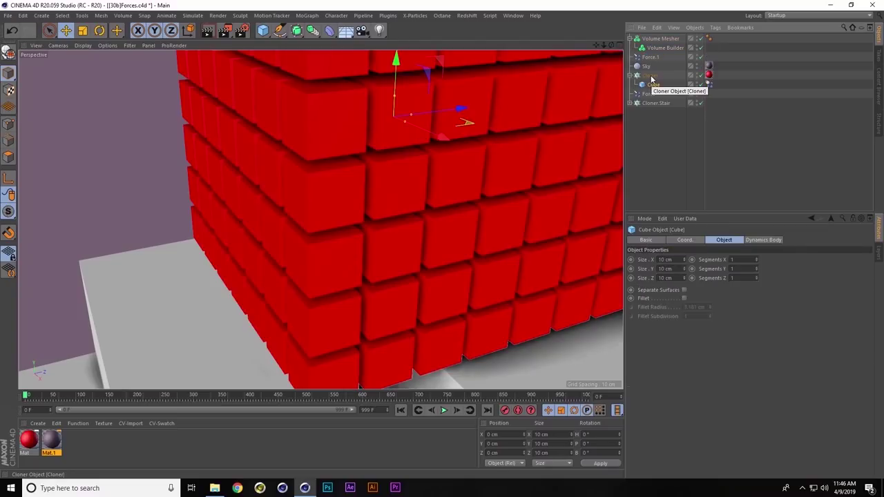
Step: Nest the cube Cloner under the Volume Builder and play the simulation down the stairs
{"action": "left_click", "coordinate": [652, 77]}
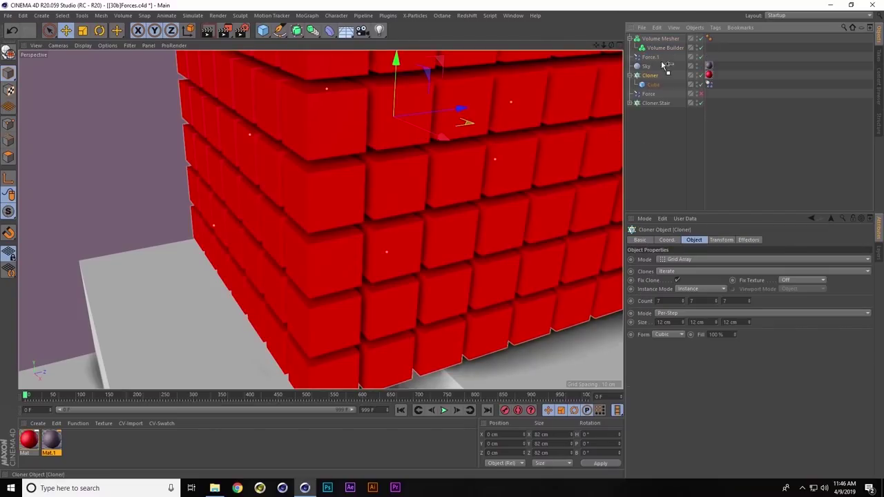
{"action": "left_click_drag", "start_coordinate": [663, 65], "coordinate": [666, 48]}
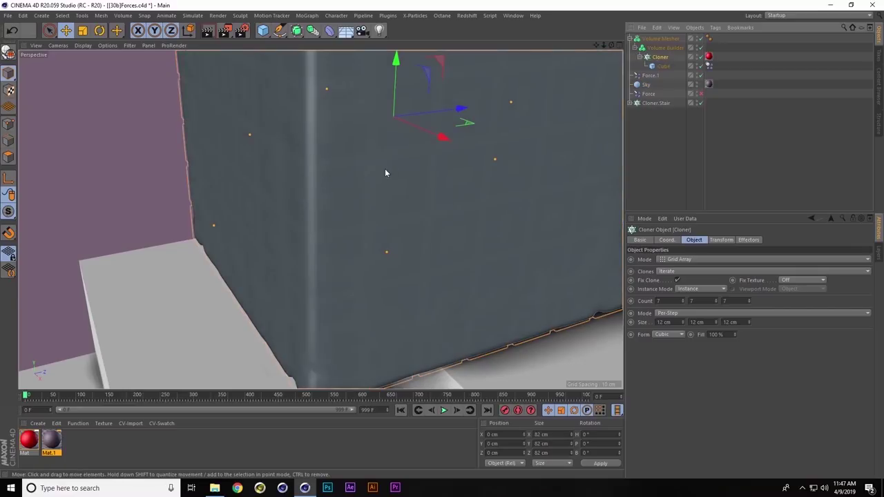
{"action": "scroll", "coordinate": [404, 178], "scroll_direction": "down", "scroll_amount": 5}
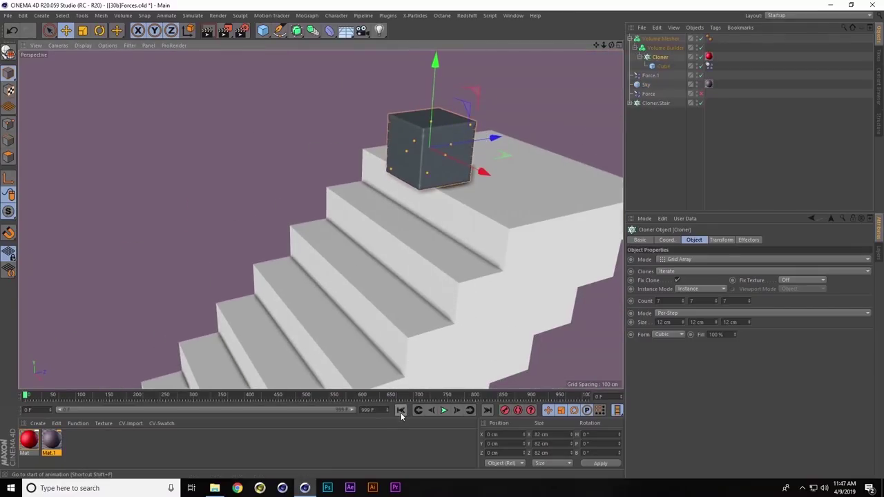
{"action": "left_click", "coordinate": [445, 411]}
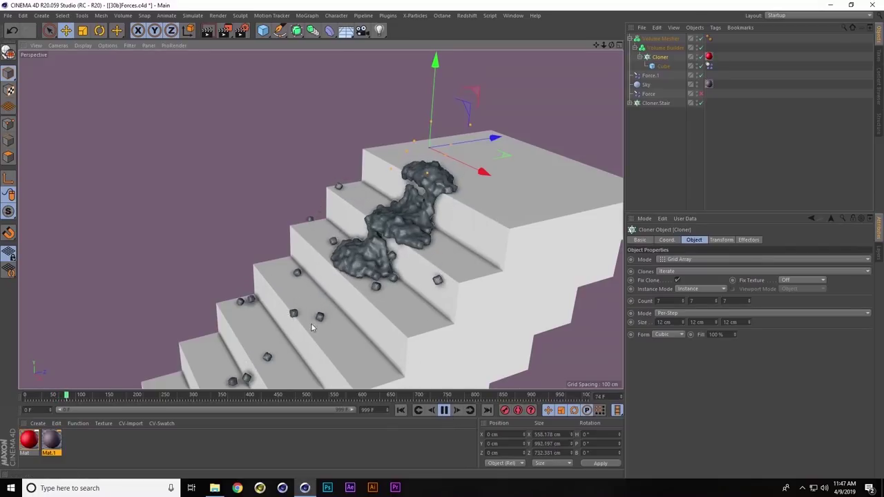
Step: Stop playback and give the Volume Builder a Smooth Layer with Strength lowered to 14%
{"action": "left_click", "coordinate": [444, 410]}
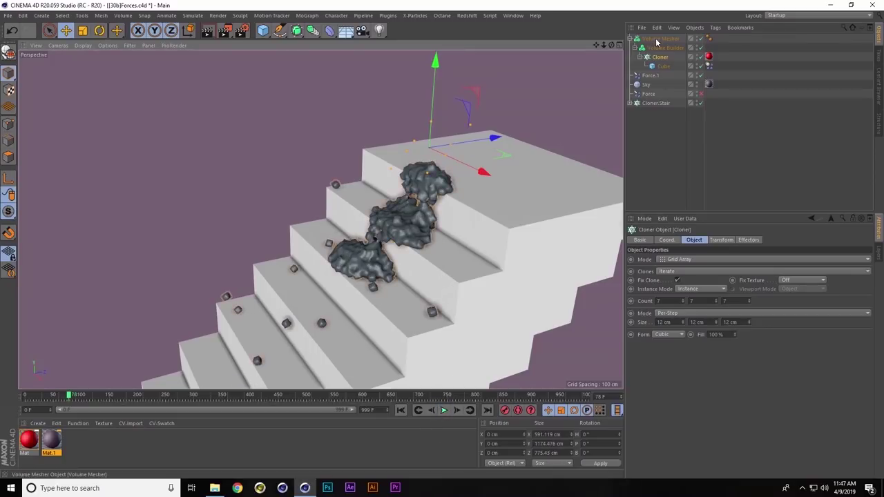
{"action": "left_click", "coordinate": [663, 48]}
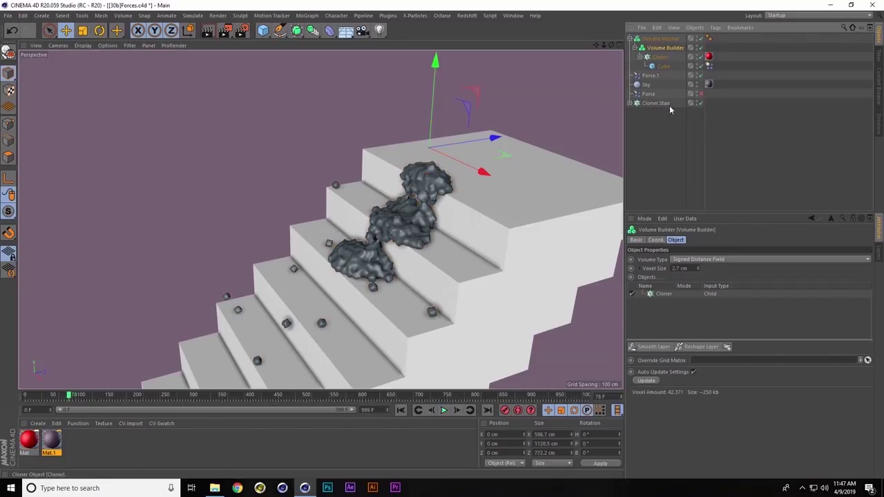
{"action": "left_click", "coordinate": [650, 348]}
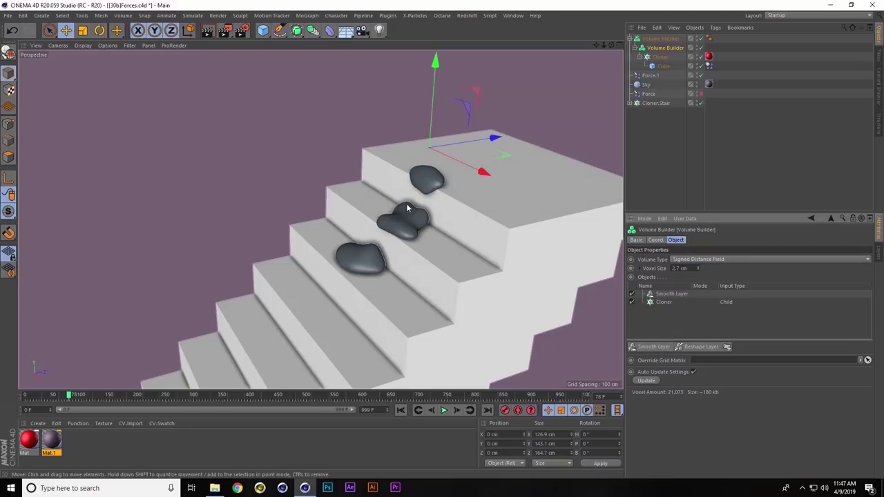
{"action": "left_click", "coordinate": [674, 294]}
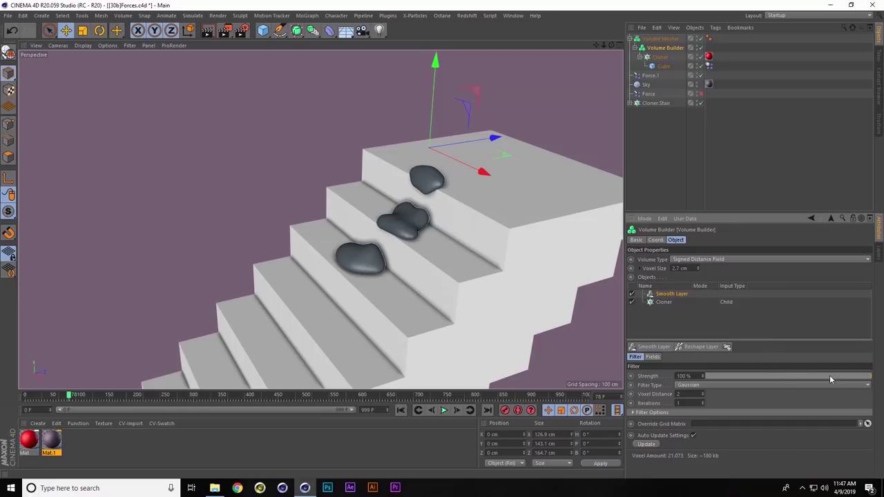
{"action": "left_click_drag", "start_coordinate": [842, 375], "coordinate": [731, 374]}
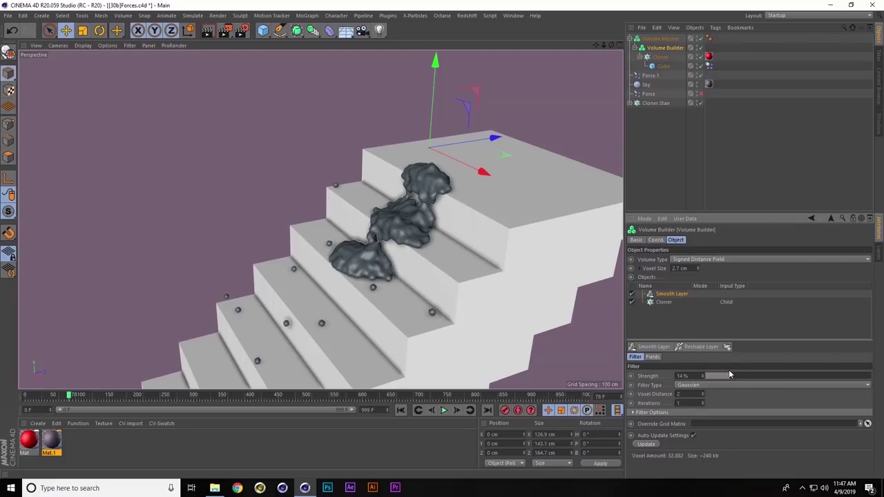
Step: Put a Smoothing deformer at 12% Stiffness under the Volume Mesher and rewind to frame 0
{"action": "left_click", "coordinate": [331, 33]}
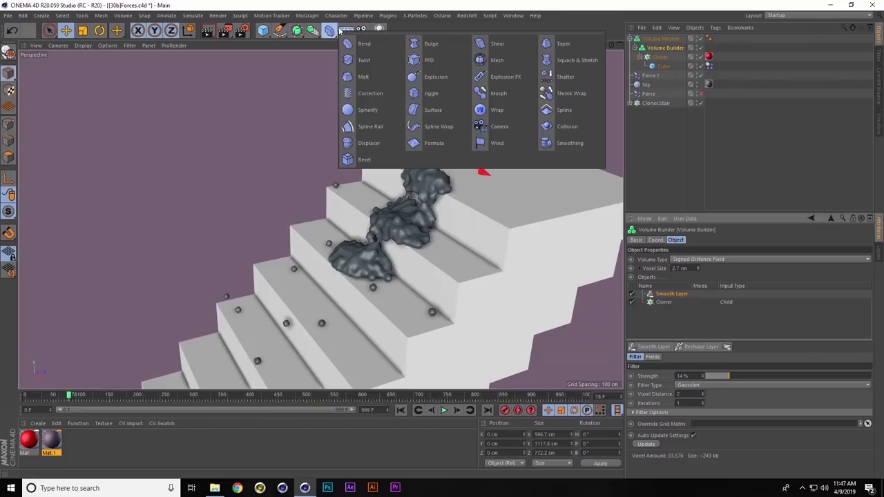
{"action": "left_click", "coordinate": [586, 146]}
{"action": "left_click_drag", "start_coordinate": [652, 40], "coordinate": [657, 58]}
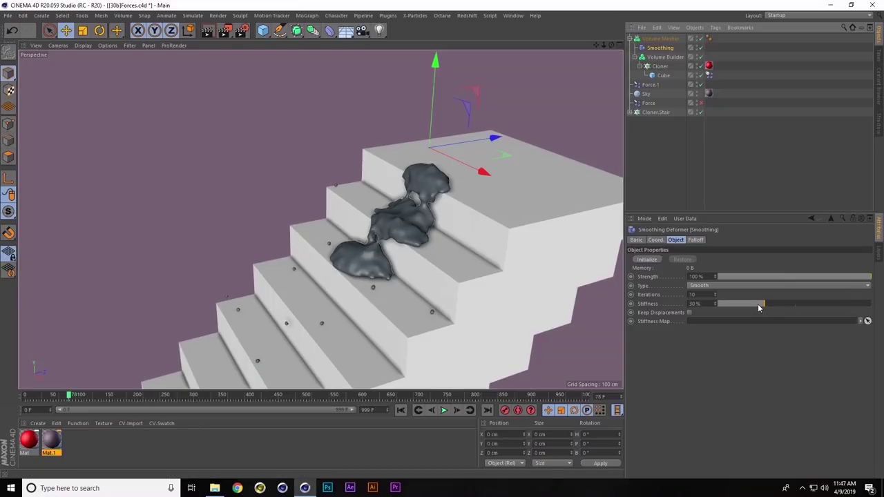
{"action": "mouse_move", "coordinate": [757, 304]}
{"action": "left_mouse_down"}
{"action": "mouse_move", "coordinate": [688, 309]}
{"action": "mouse_move", "coordinate": [863, 306]}
{"action": "mouse_move", "coordinate": [661, 312]}
{"action": "mouse_move", "coordinate": [834, 304]}
{"action": "mouse_move", "coordinate": [753, 309]}
{"action": "left_mouse_up"}
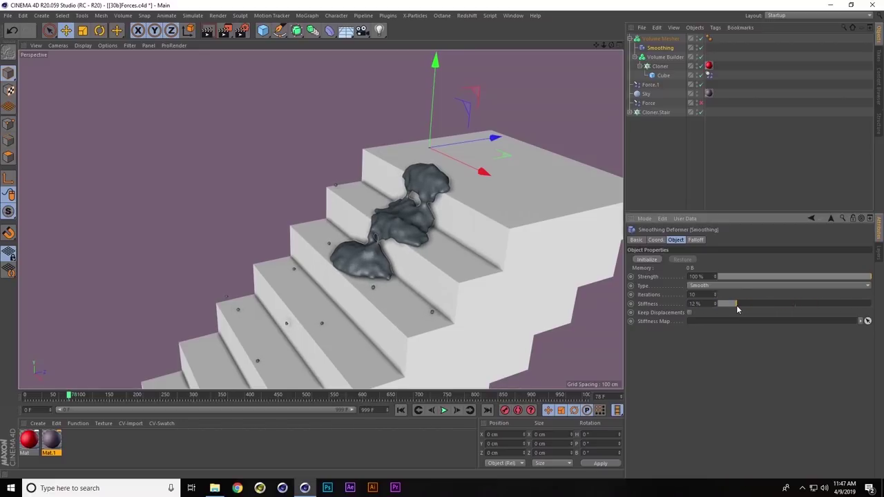
{"action": "left_click", "coordinate": [444, 410]}
{"action": "left_click", "coordinate": [400, 410]}
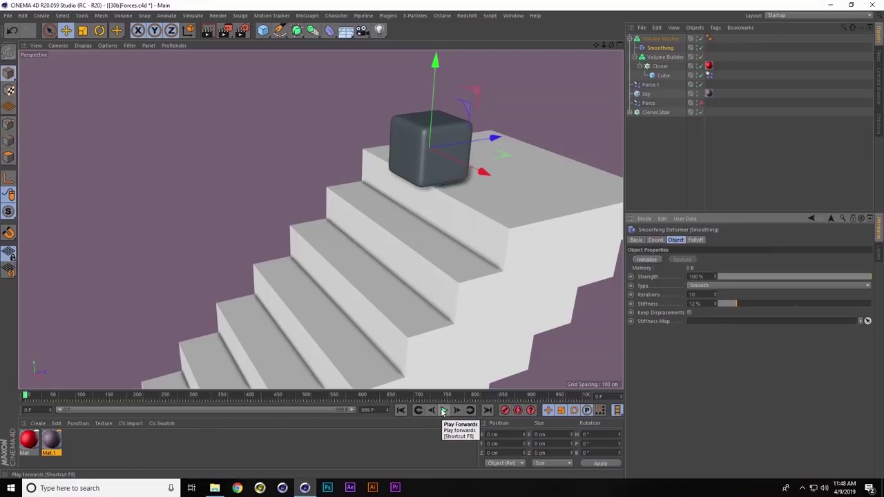
{"action": "left_click", "coordinate": [444, 410]}
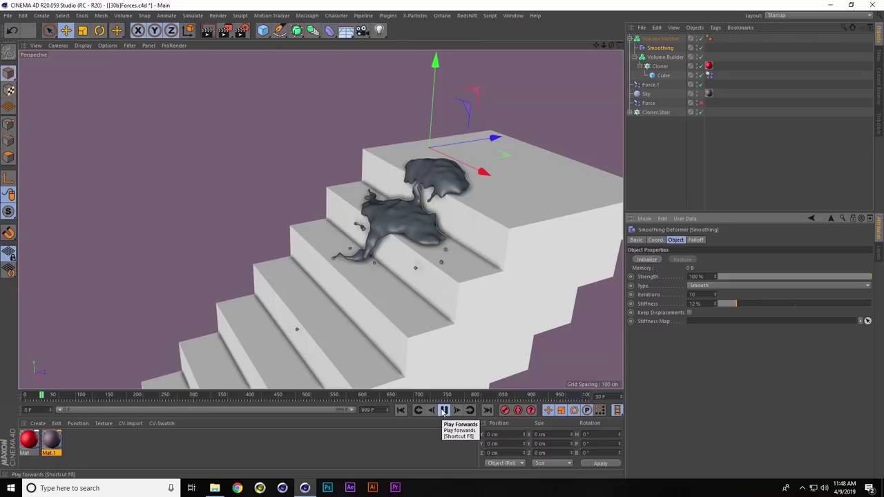
{"action": "left_click", "coordinate": [443, 411]}
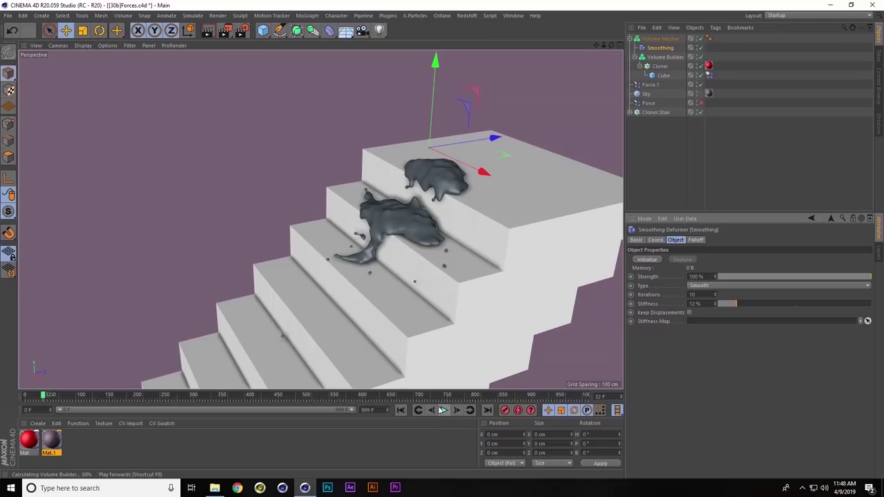
{"action": "left_click", "coordinate": [400, 412]}
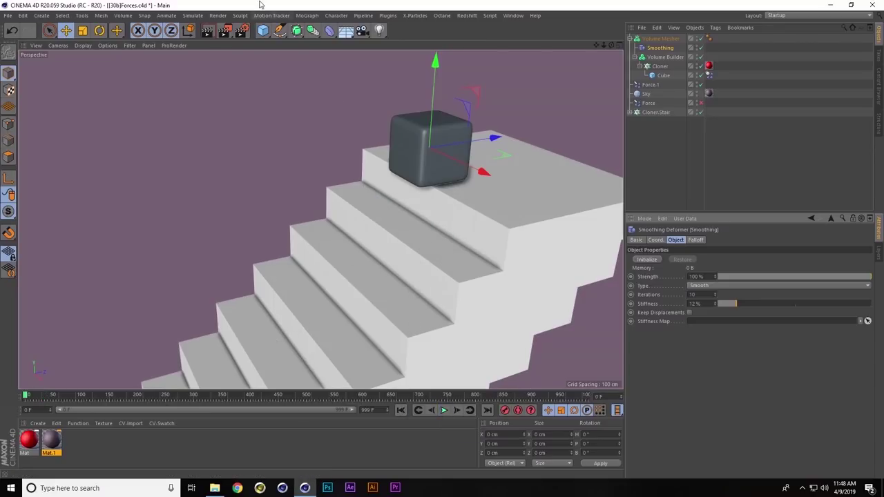
{"action": "left_click", "coordinate": [239, 15]}
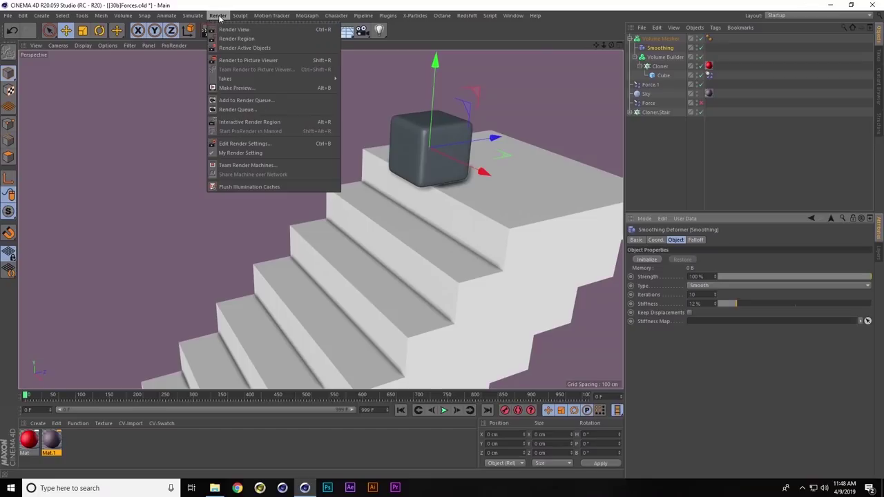
{"action": "mouse_move", "coordinate": [190, 42]}
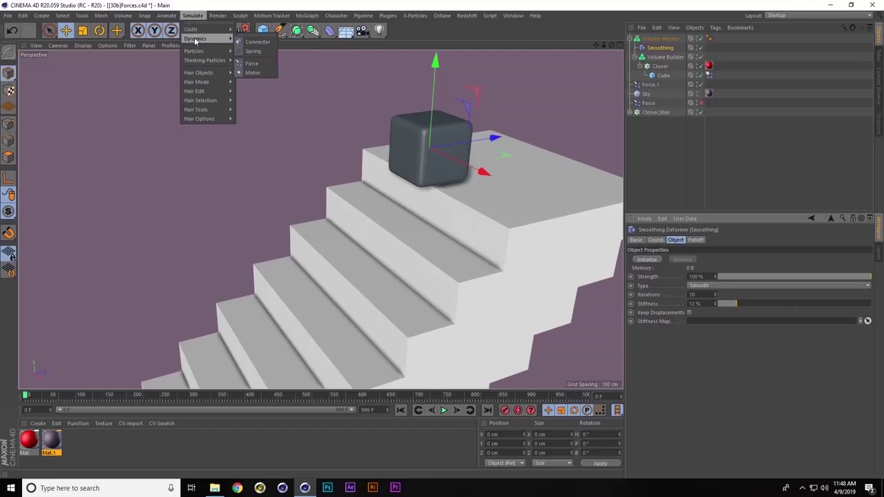
{"action": "left_click", "coordinate": [515, 6]}
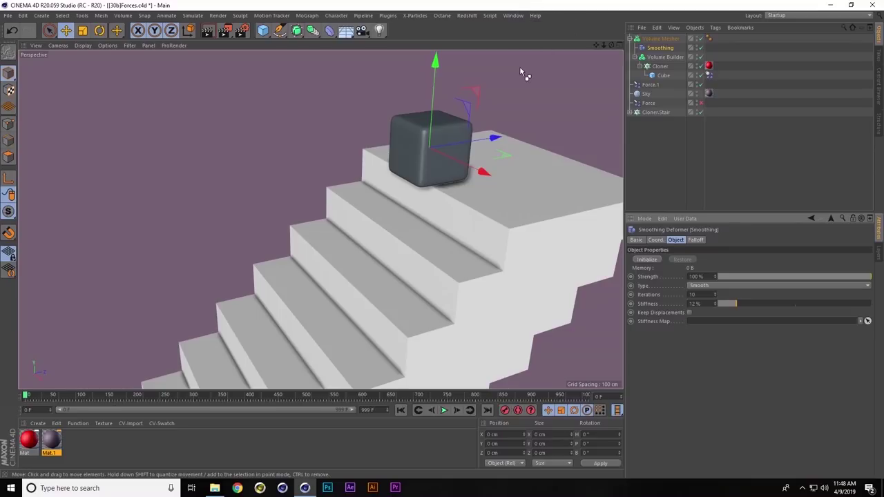
Step: Close the stairs scene for Crumple2.c4d, disable subdivision, and set Gouraud Shading (Lines)
{"action": "key", "text": "ctrl+F4"}
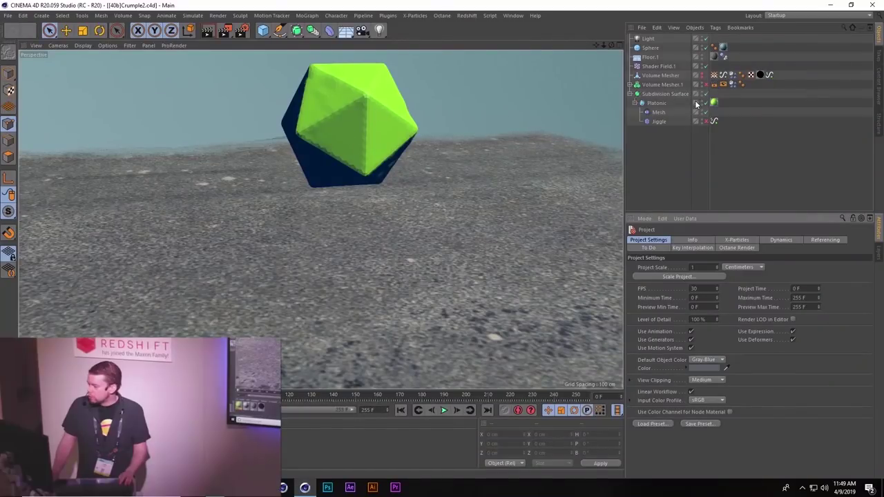
{"action": "left_click", "coordinate": [660, 94]}
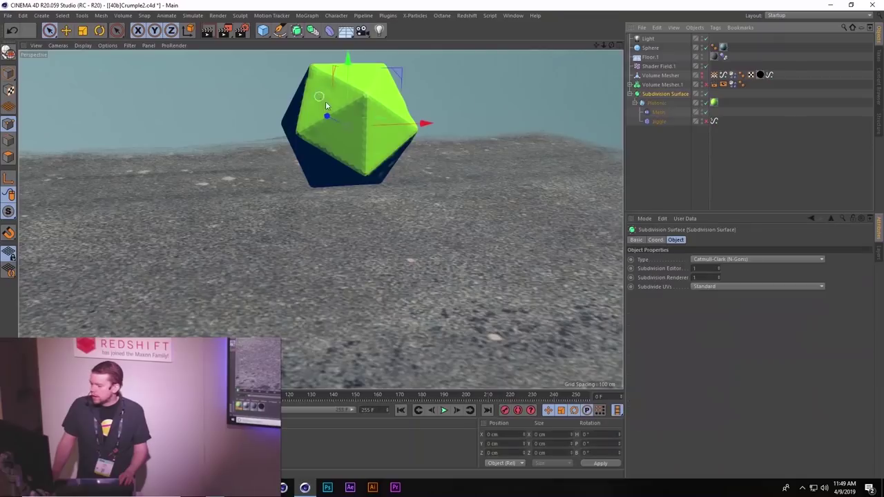
{"action": "left_click", "coordinate": [706, 93]}
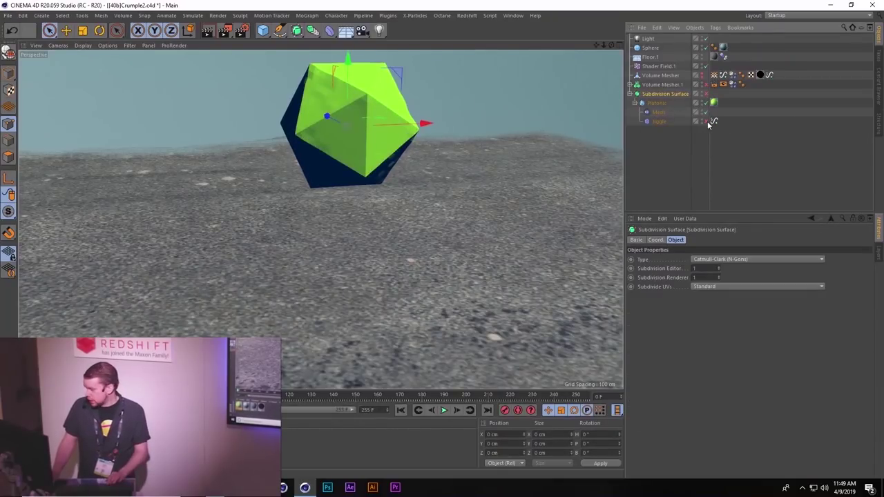
{"action": "key", "text": "n"}
{"action": "key", "text": "b"}
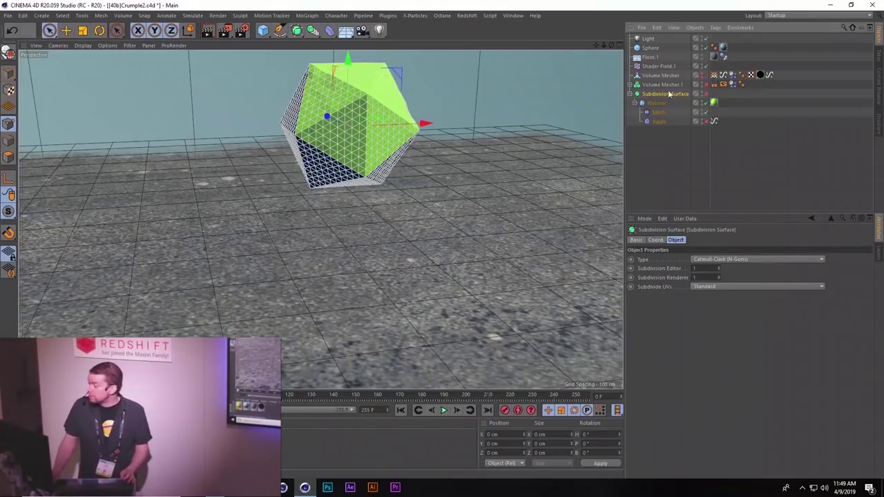
Step: Hide the subdivided icosahedron and enable Volume Mesher.1 to reveal the Platonic's cage
{"action": "left_click", "coordinate": [706, 94]}
{"action": "left_click", "coordinate": [706, 94]}
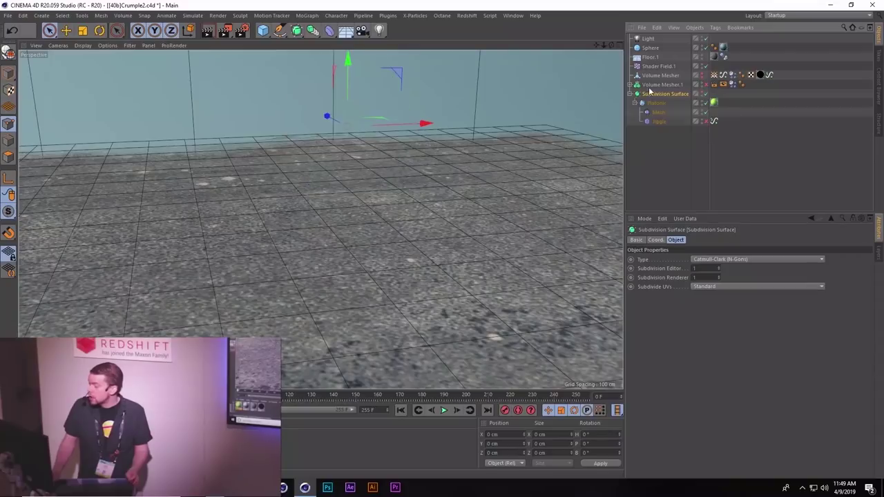
{"action": "left_click", "coordinate": [631, 84]}
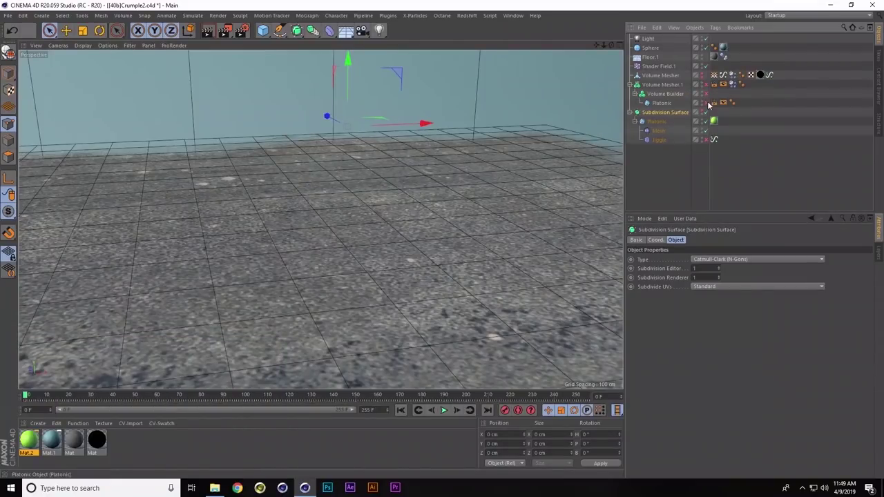
{"action": "left_click", "coordinate": [676, 106]}
{"action": "left_click", "coordinate": [706, 104]}
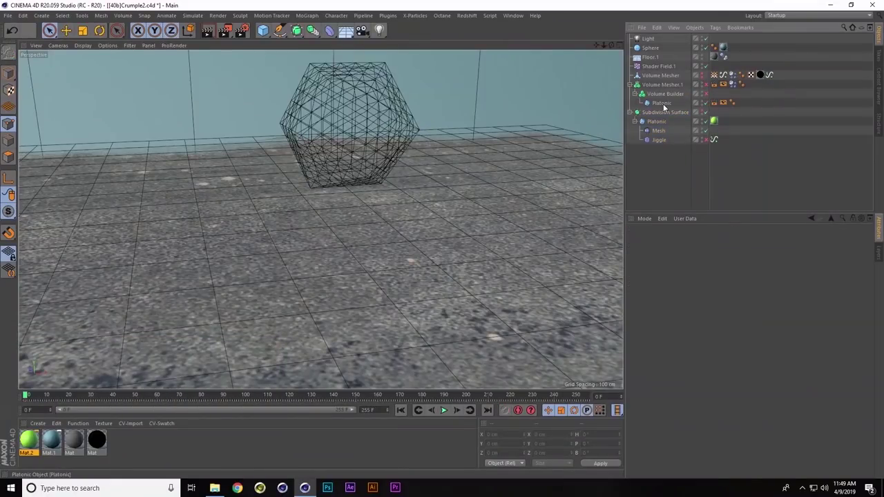
{"action": "left_click", "coordinate": [661, 103]}
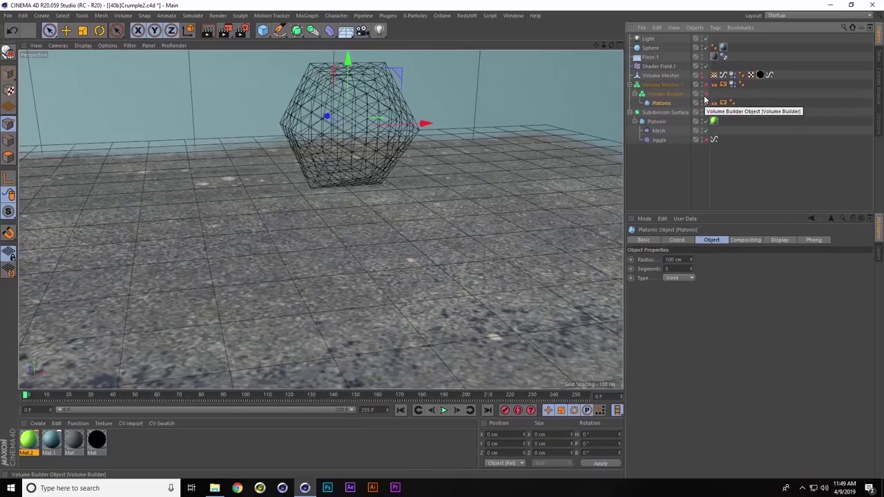
Step: Toggle the Volume Builder off and on, then delete Volume Mesher.1's Display tag
{"action": "left_click", "coordinate": [706, 96]}
{"action": "left_click", "coordinate": [706, 95]}
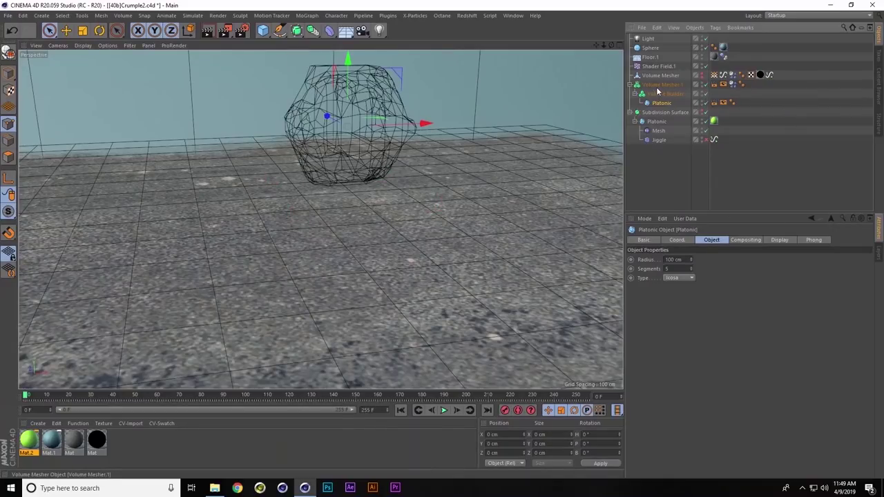
{"action": "left_click", "coordinate": [722, 85]}
{"action": "key", "text": "Delete"}
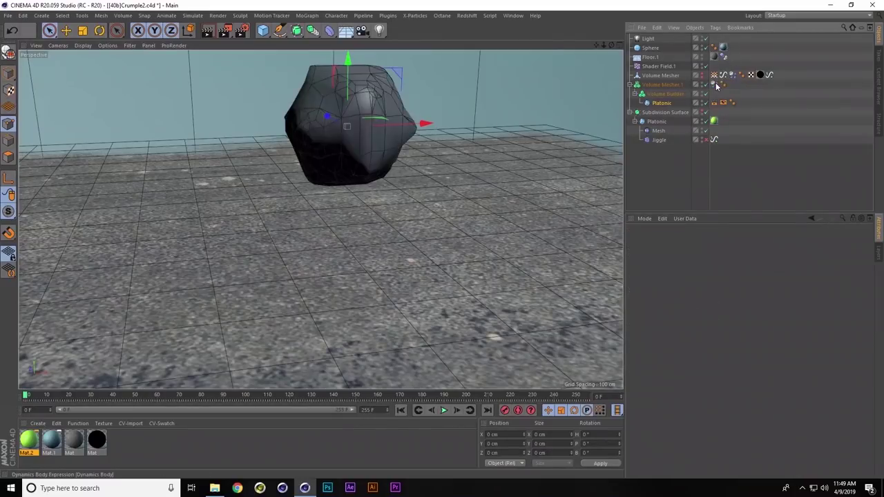
Step: Drop Volume Mesher.1's Adaptive to 0%, check the voxel size, then raise Adaptive to 29.1%
{"action": "left_click", "coordinate": [669, 85]}
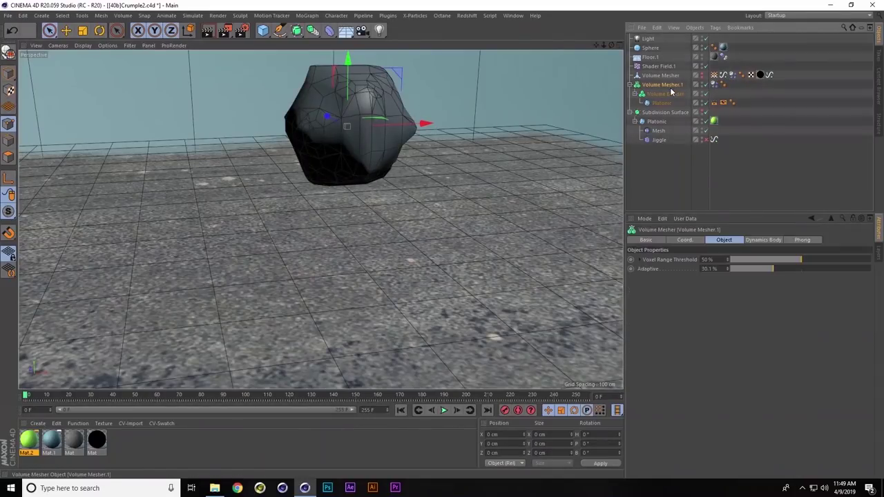
{"action": "left_click_drag", "start_coordinate": [772, 268], "coordinate": [691, 269]}
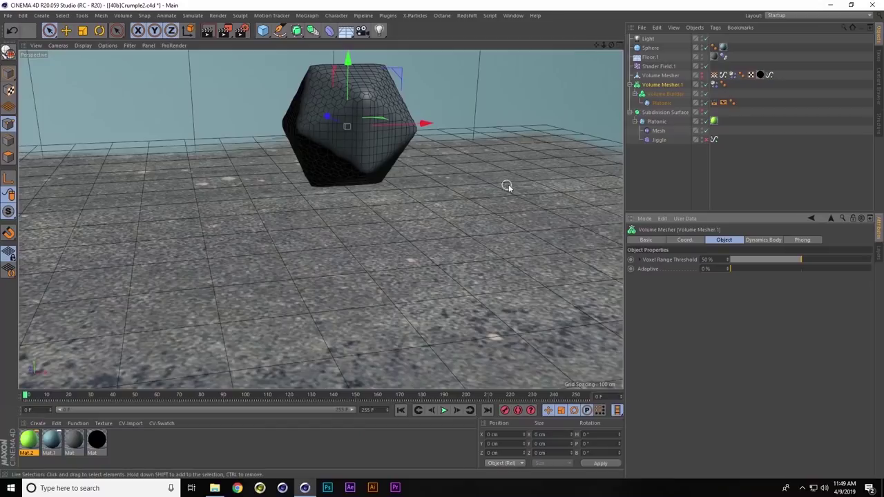
{"action": "left_click", "coordinate": [663, 93]}
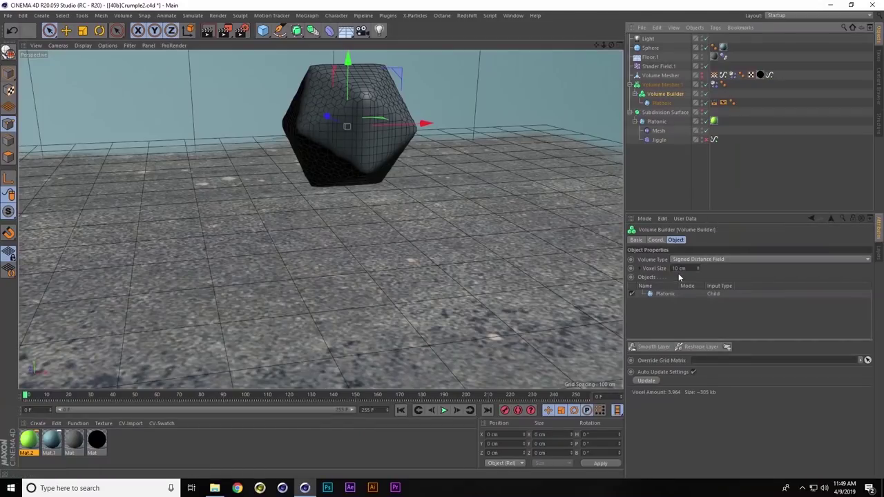
{"action": "left_click", "coordinate": [679, 269]}
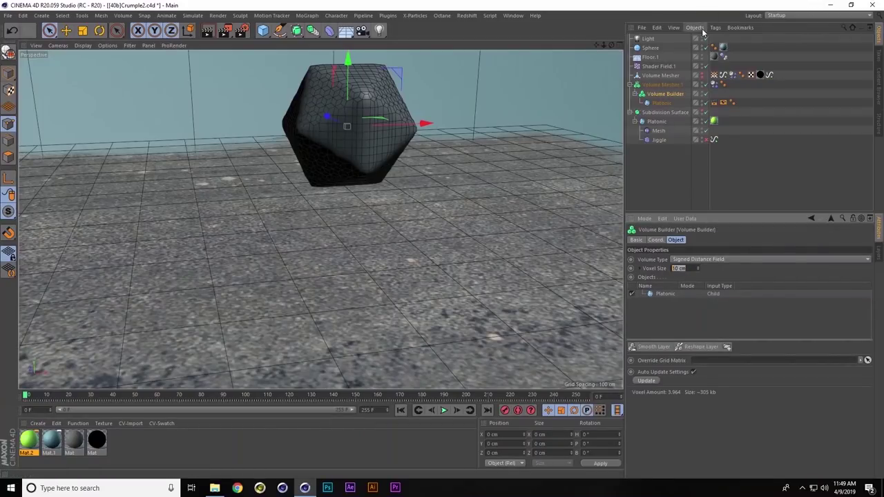
{"action": "left_click", "coordinate": [660, 84]}
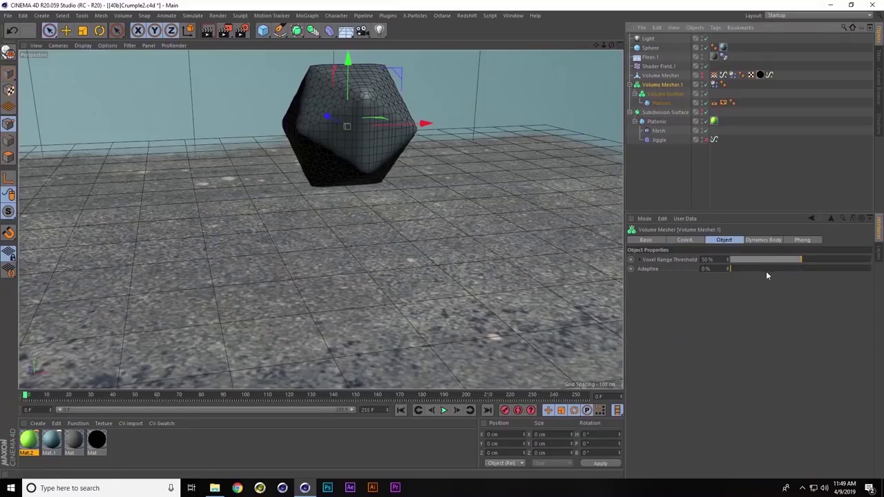
{"action": "left_click_drag", "start_coordinate": [737, 269], "coordinate": [772, 268]}
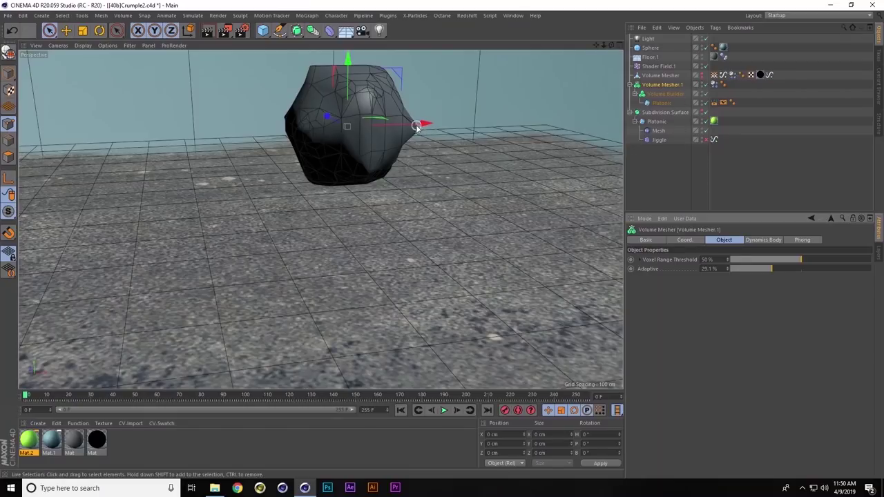
Step: Hide Volume Mesher.1 and show the original Volume Mesher's black crumpled rock instead
{"action": "mouse_move", "coordinate": [416, 126]}
{"action": "left_mouse_down", "text": "alt"}
{"action": "mouse_move", "coordinate": [455, 124]}
{"action": "mouse_move", "coordinate": [405, 115]}
{"action": "mouse_move", "coordinate": [375, 122]}
{"action": "mouse_move", "coordinate": [409, 114]}
{"action": "left_mouse_up", "text": "alt"}
{"action": "left_click_drag", "start_coordinate": [338, 111], "coordinate": [322, 103], "text": "alt"}
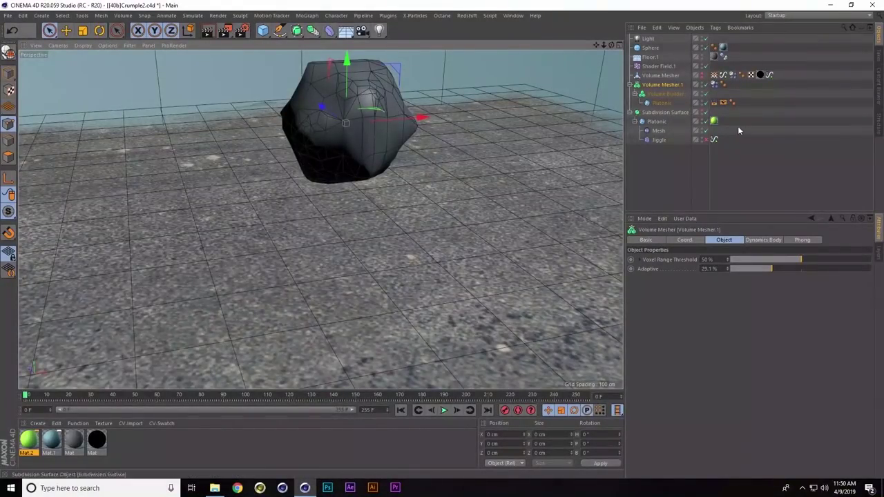
{"action": "left_click", "coordinate": [704, 84]}
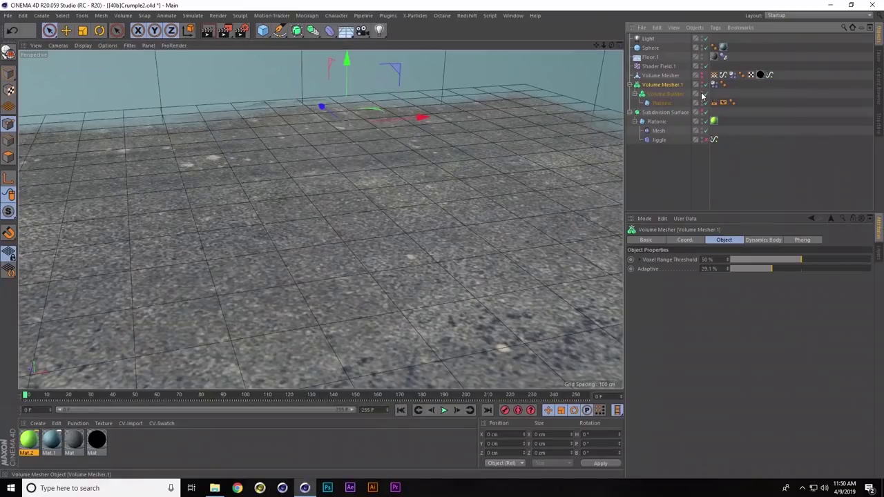
{"action": "left_click", "coordinate": [704, 113]}
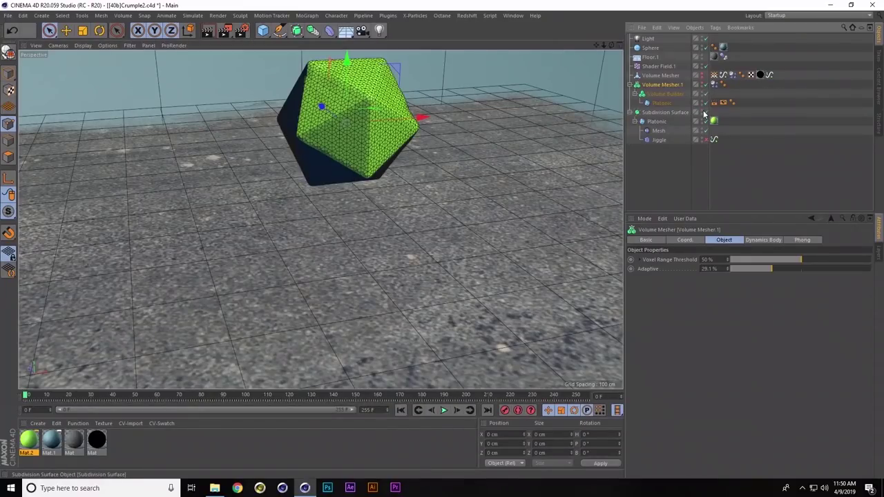
{"action": "left_click", "coordinate": [704, 113]}
{"action": "left_click", "coordinate": [660, 75]}
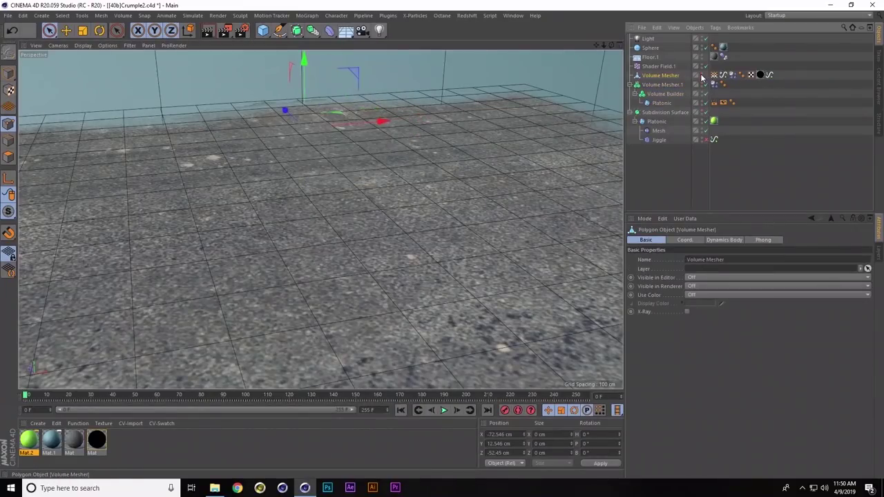
{"action": "left_click", "coordinate": [704, 75]}
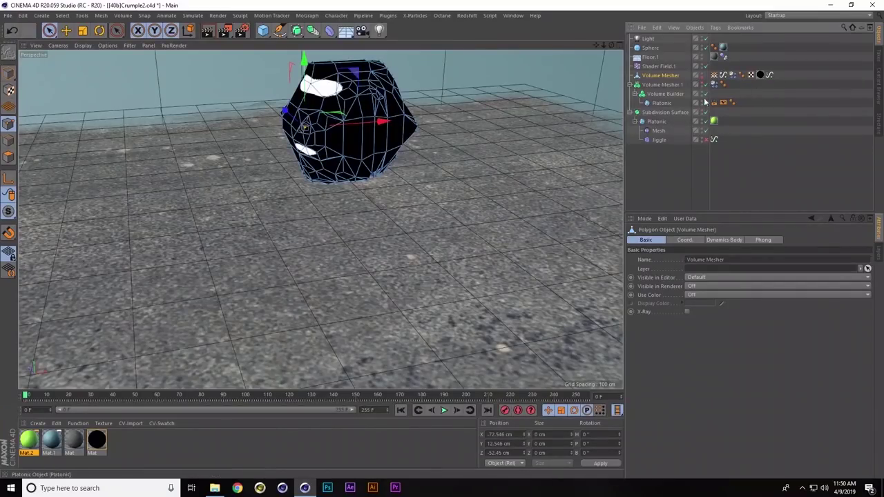
Step: Show the Volume Mesher Dynamics Body's Soft Body tab and select its Vertex Map-driven Stiffness
{"action": "left_click", "coordinate": [726, 103]}
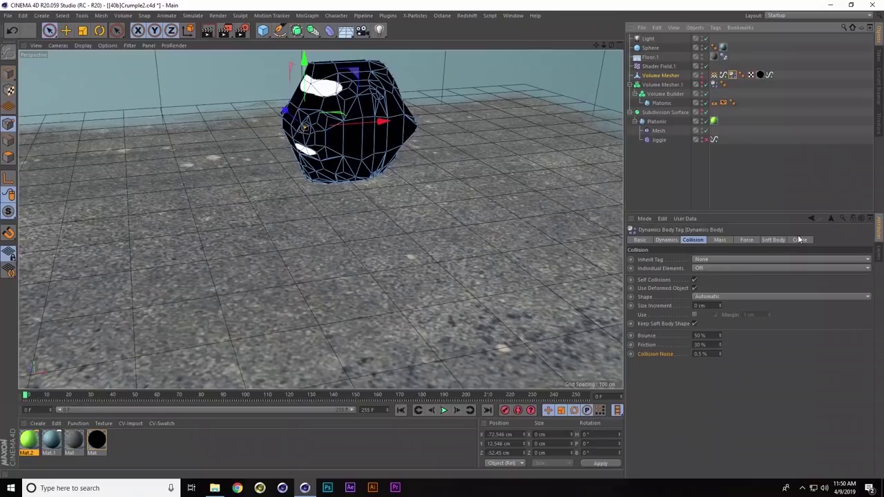
{"action": "left_click", "coordinate": [775, 241]}
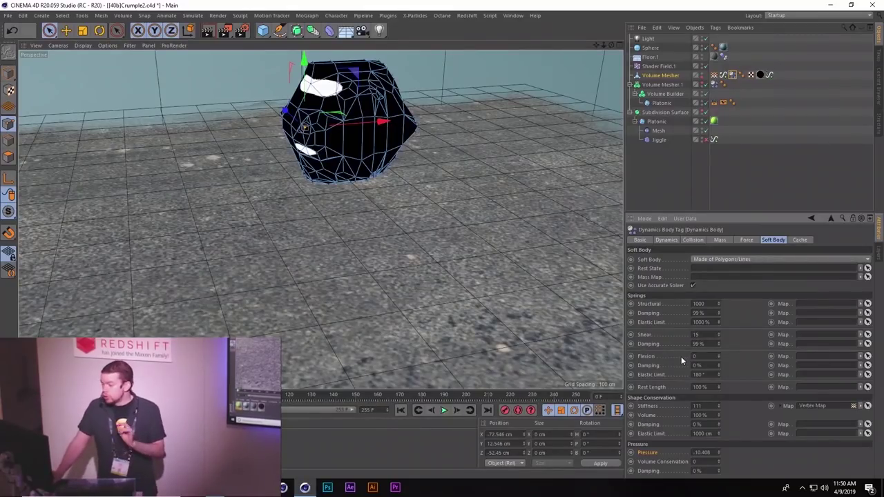
{"action": "left_click", "coordinate": [649, 406]}
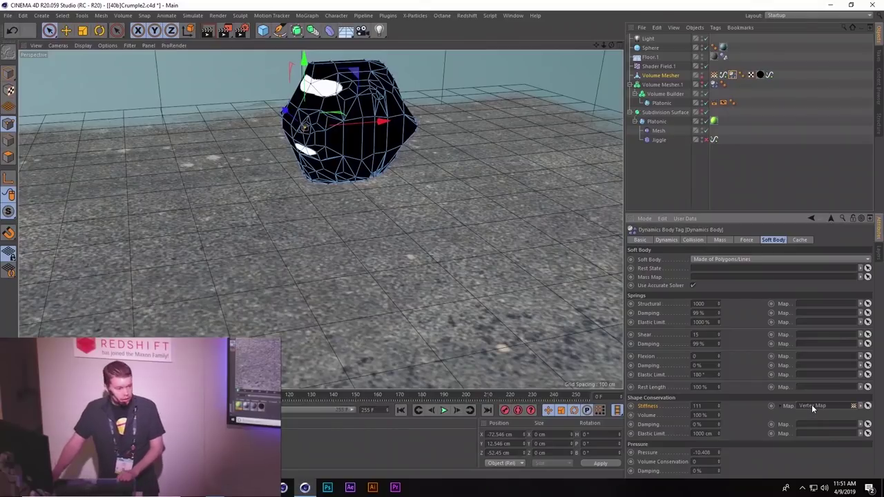
Step: Inspect the Vertex Map's Freeze and Shader Field.1 layers and the layer-type lists
{"action": "left_click", "coordinate": [715, 75]}
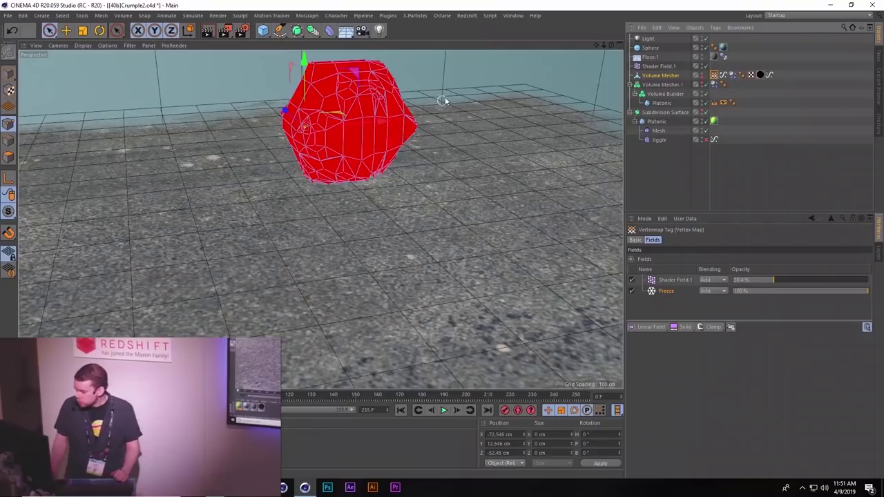
{"action": "left_click", "coordinate": [666, 296]}
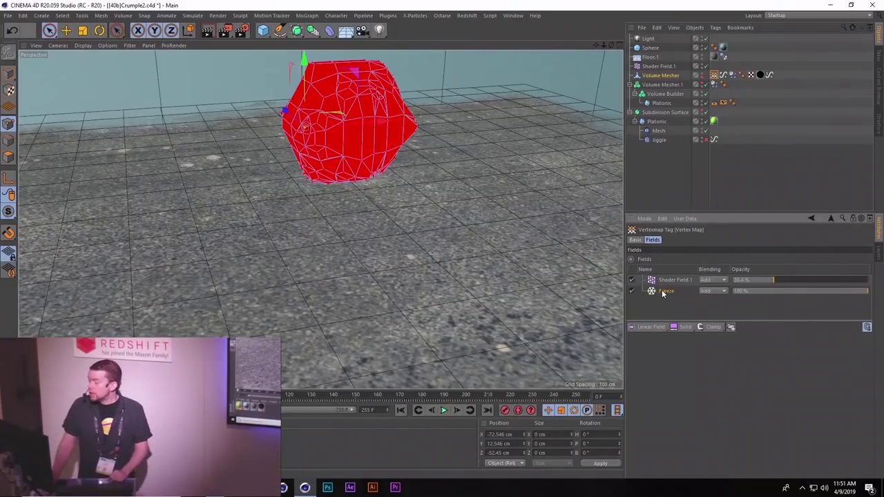
{"action": "left_click", "coordinate": [680, 326]}
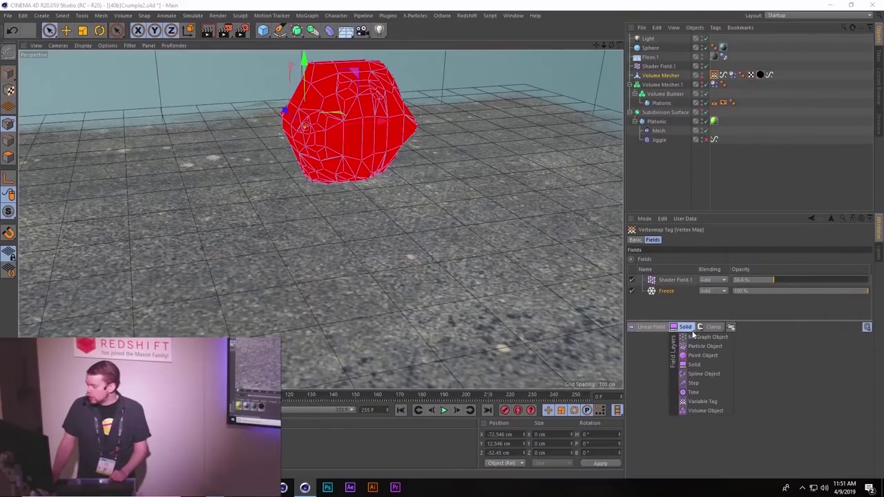
{"action": "left_click", "coordinate": [795, 353]}
{"action": "left_click", "coordinate": [645, 329]}
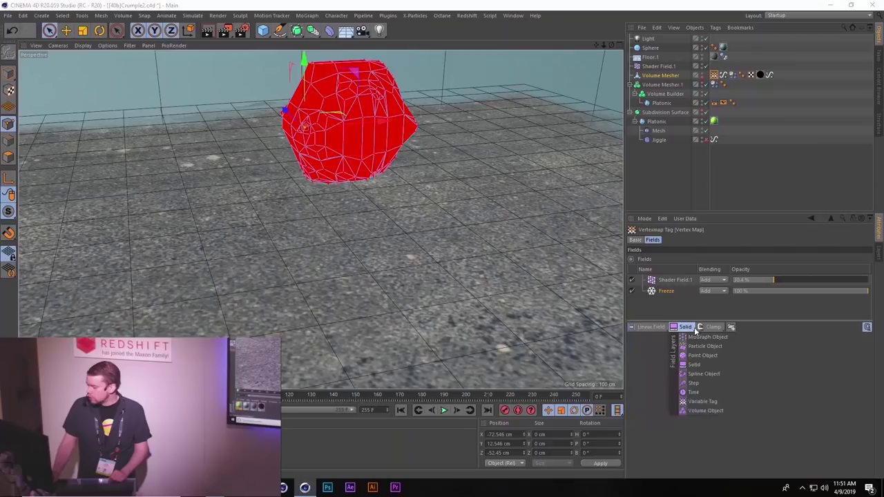
{"action": "mouse_move", "coordinate": [710, 327]}
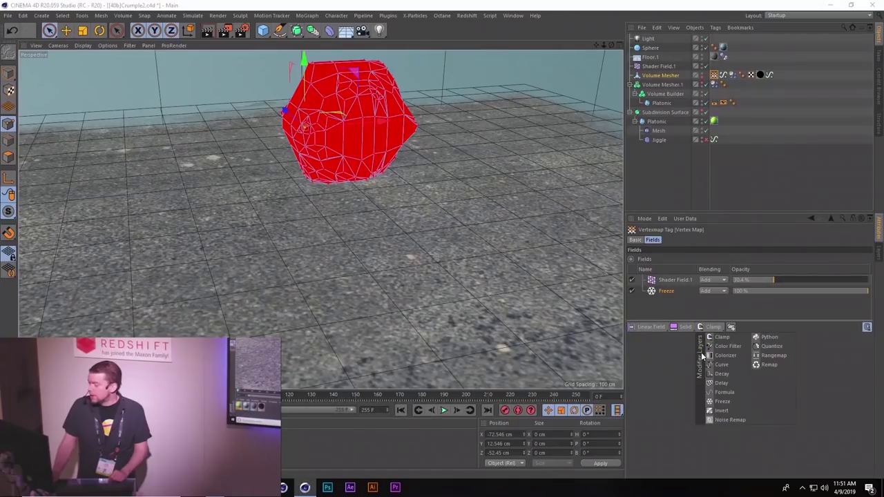
{"action": "left_click", "coordinate": [685, 359]}
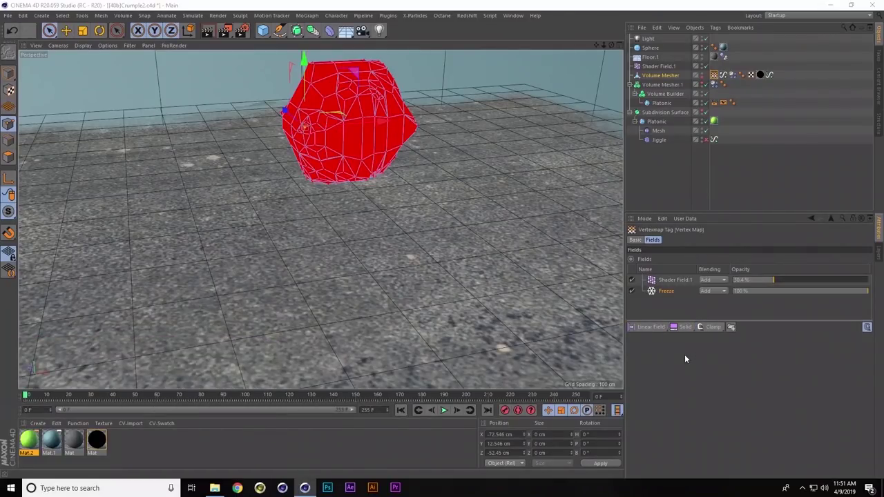
{"action": "left_click", "coordinate": [667, 282]}
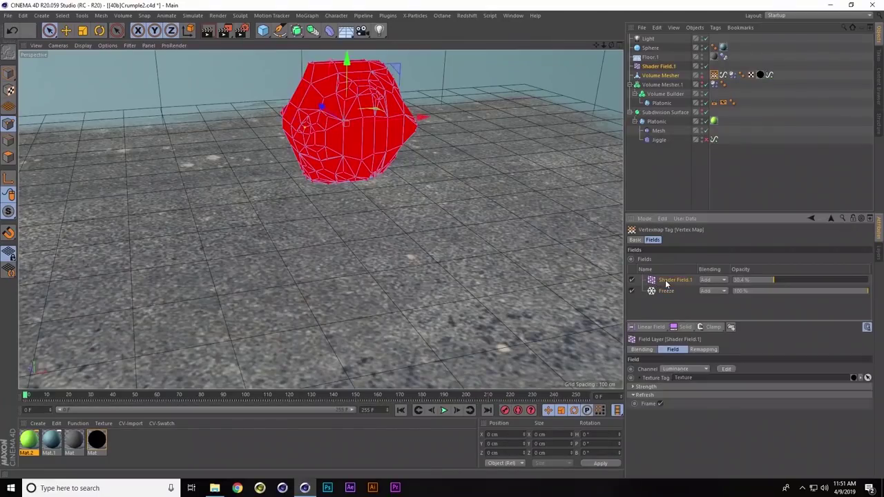
{"action": "left_click", "coordinate": [659, 66]}
Step: Edit the Noise shader in Mat's Luminance channel, Low Clip 50.575%, previewing it on the timeline
{"action": "left_click", "coordinate": [98, 442]}
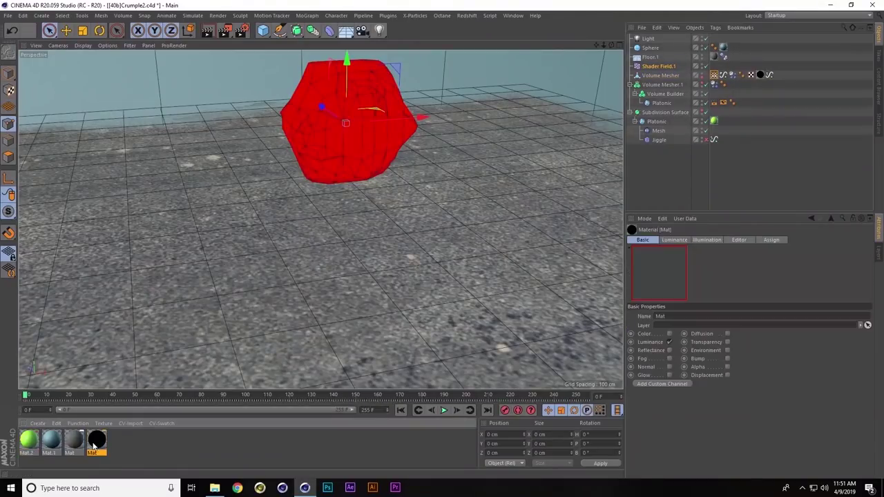
{"action": "double_click", "coordinate": [98, 442]}
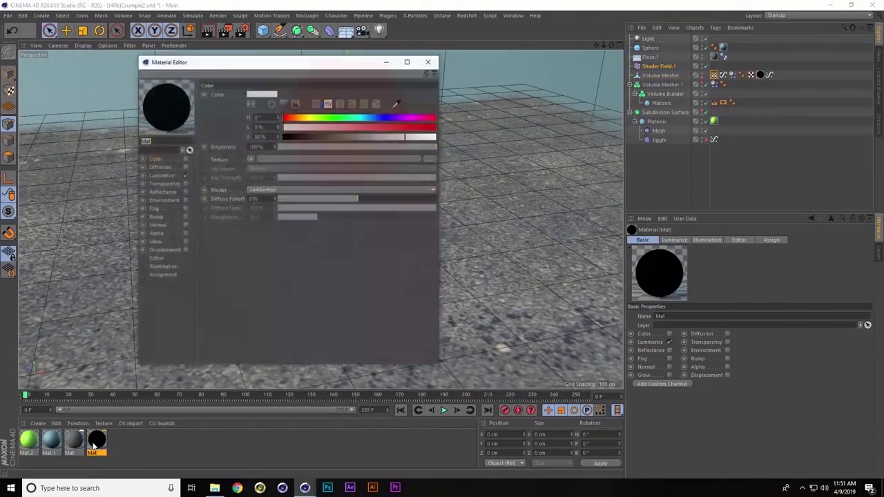
{"action": "left_click", "coordinate": [160, 175]}
{"action": "left_click", "coordinate": [256, 180]}
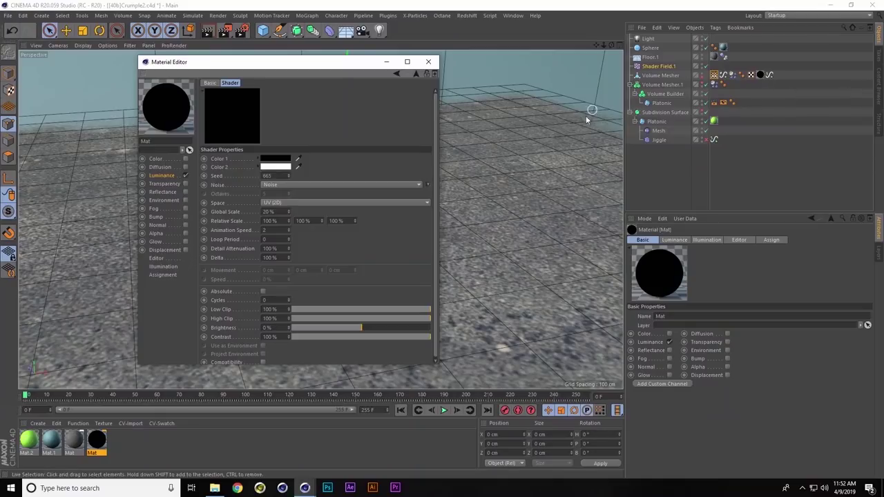
{"action": "left_click_drag", "start_coordinate": [58, 399], "coordinate": [119, 398]}
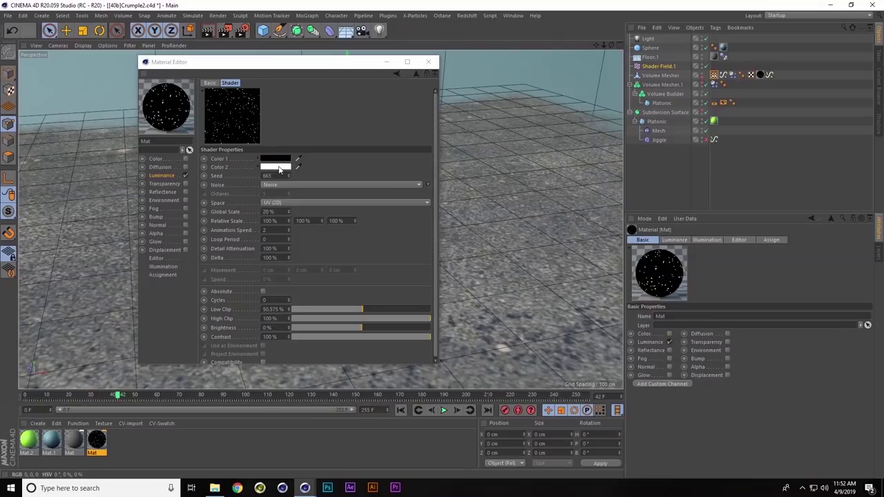
{"action": "left_click", "coordinate": [235, 231]}
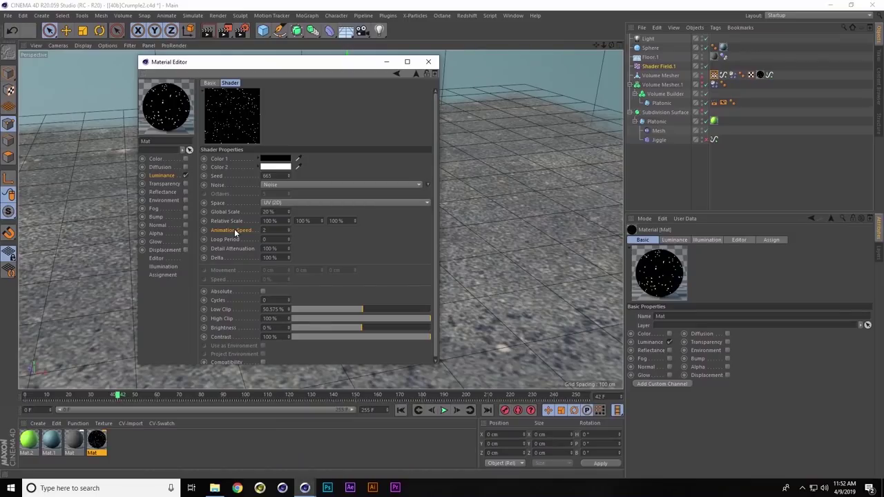
Step: Reselect the vertex map's Freeze layer, close the Material Editor, and return to frame 0
{"action": "left_click", "coordinate": [715, 76]}
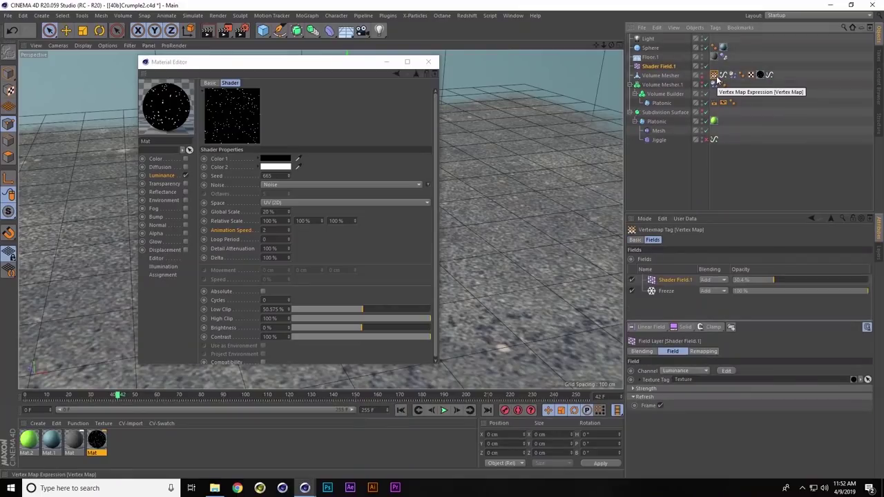
{"action": "left_click", "coordinate": [667, 291]}
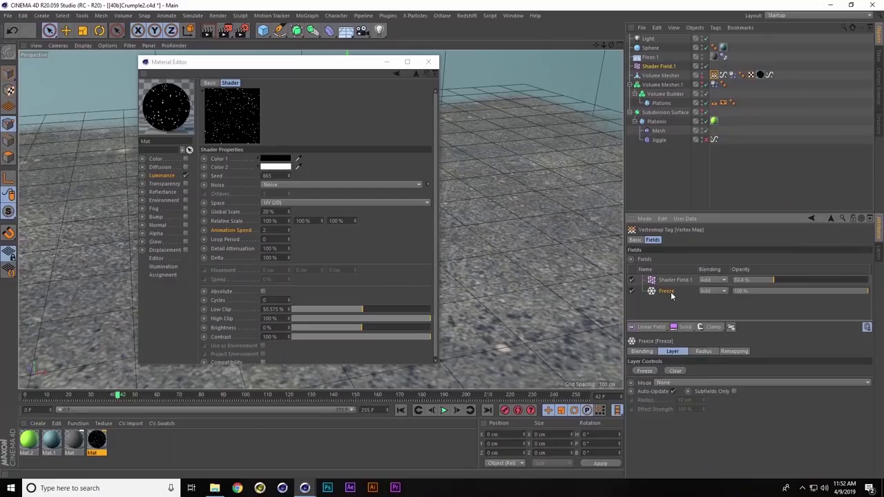
{"action": "left_click", "coordinate": [429, 62]}
{"action": "left_click", "coordinate": [400, 410]}
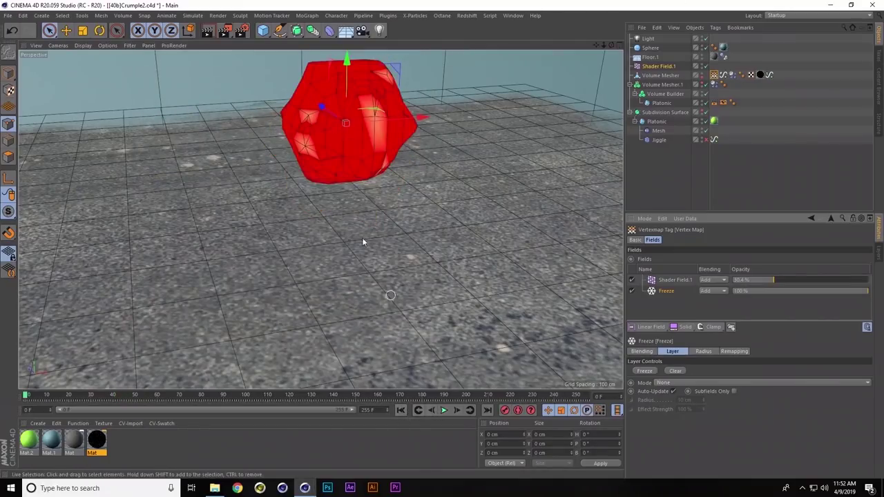
Step: Run and stop the red crumple simulation, reset to frame 0, and show the soft-body settings
{"action": "left_click", "coordinate": [445, 410]}
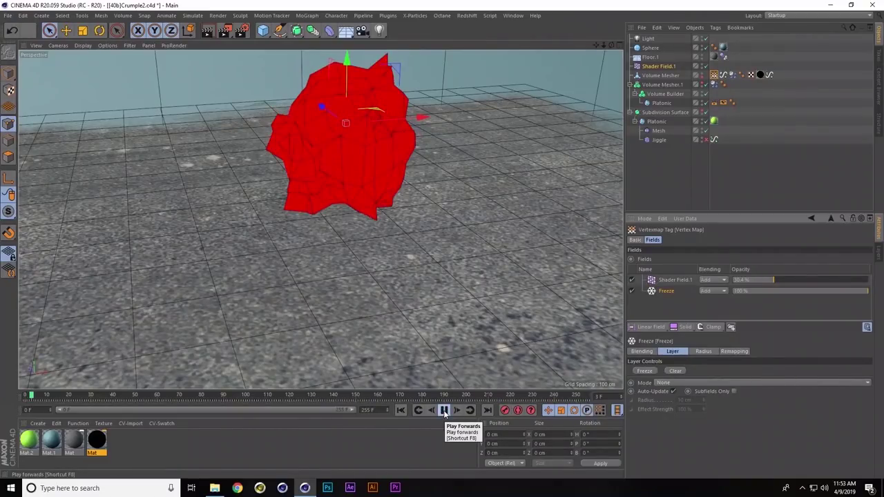
{"action": "left_click", "coordinate": [444, 411]}
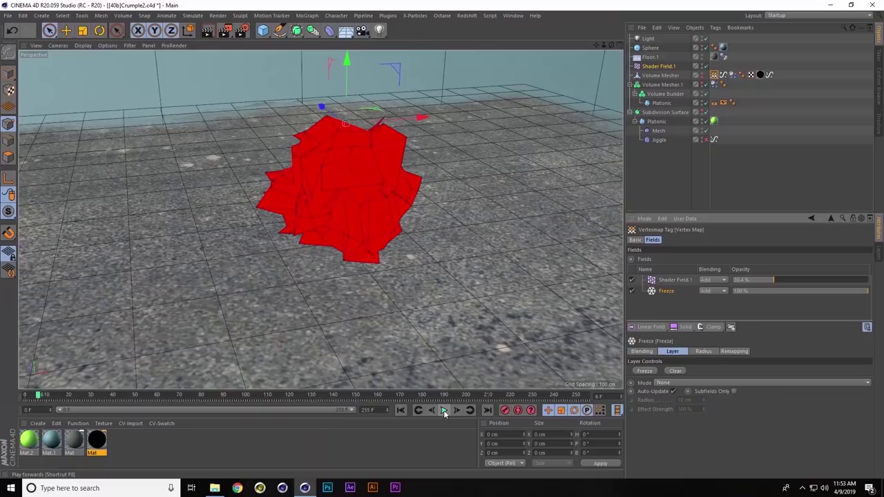
{"action": "left_click", "coordinate": [402, 411]}
{"action": "left_click", "coordinate": [733, 75]}
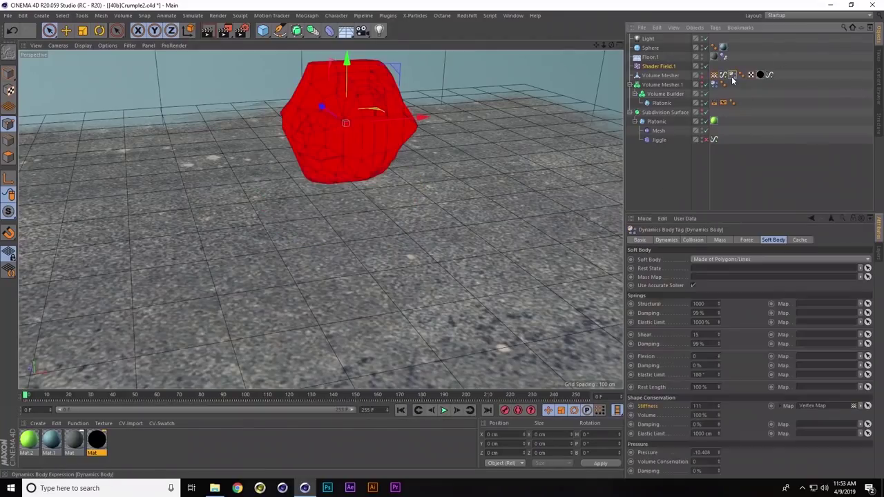
Step: Revert the project to its saved version, discarding unsaved changes
{"action": "left_click", "coordinate": [8, 16]}
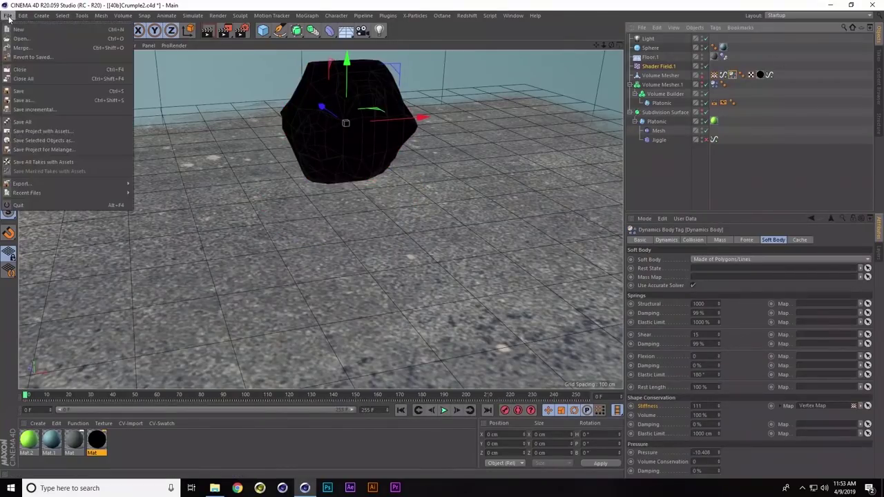
{"action": "left_click", "coordinate": [44, 58]}
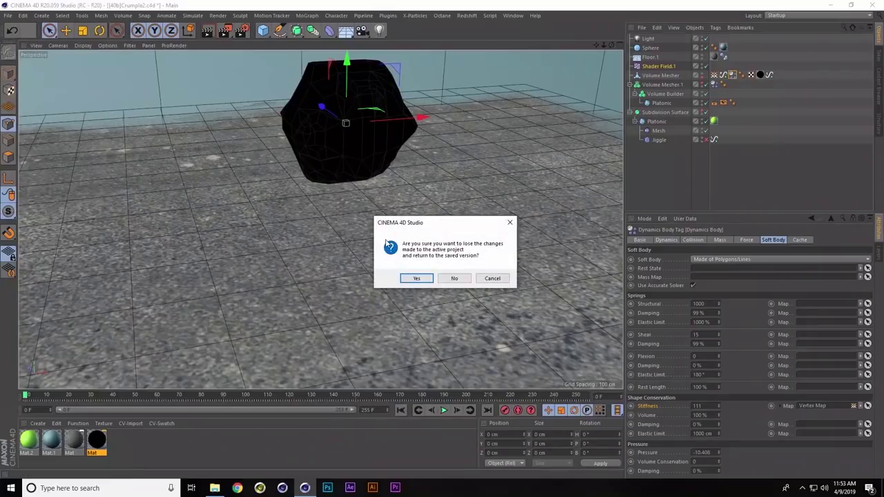
{"action": "left_click", "coordinate": [419, 277]}
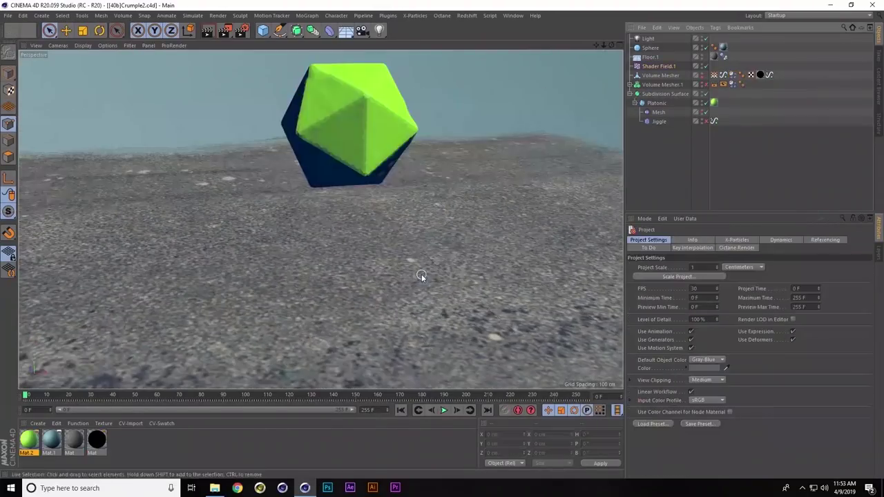
Step: Enable the Volume Mesher object and select it
{"action": "left_click", "coordinate": [703, 75]}
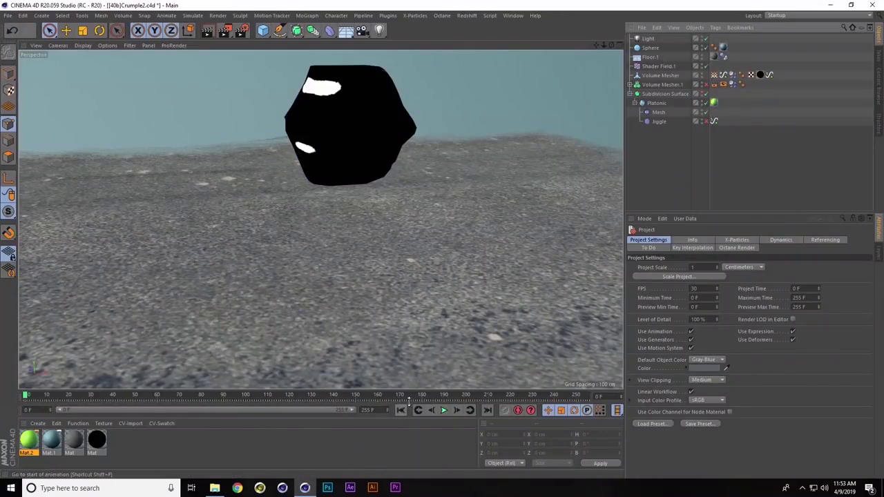
{"action": "left_click", "coordinate": [713, 74]}
{"action": "left_click", "coordinate": [660, 74]}
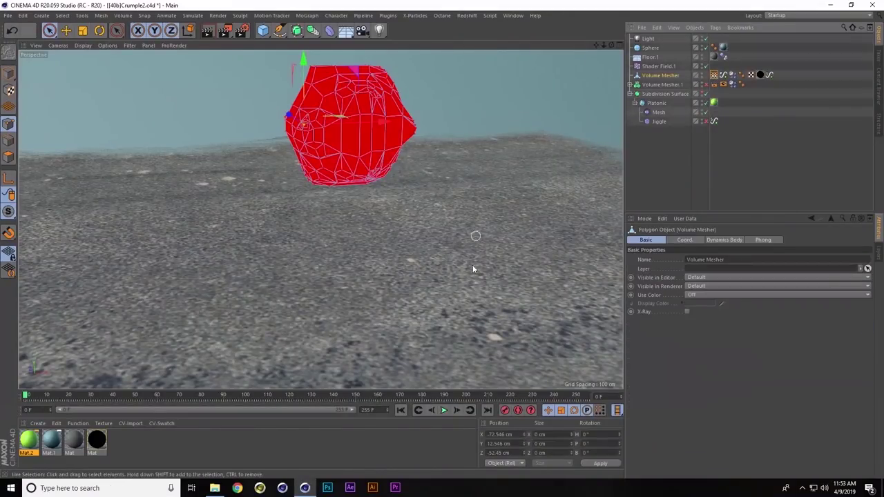
Step: Play the soft-body crumple, rewind to frame 0, and re-enable Subdivision Surface
{"action": "left_click", "coordinate": [445, 411]}
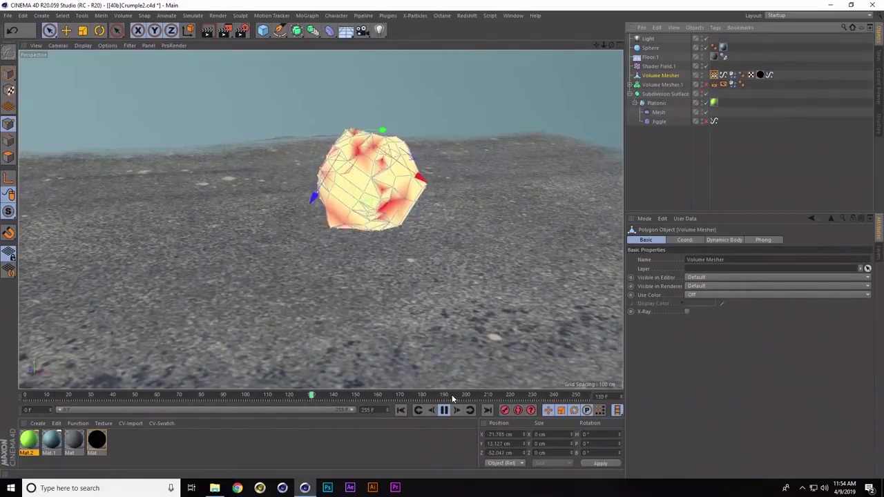
{"action": "left_click", "coordinate": [444, 410]}
{"action": "left_click", "coordinate": [401, 410]}
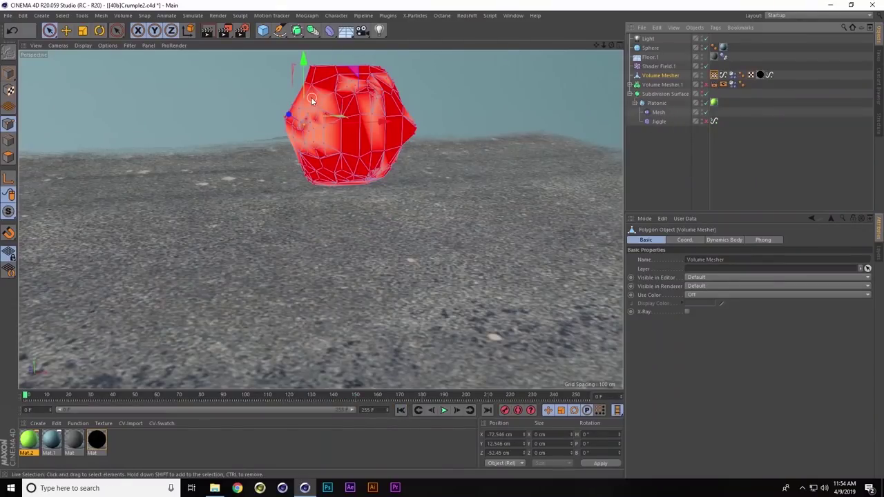
{"action": "left_click", "coordinate": [704, 94]}
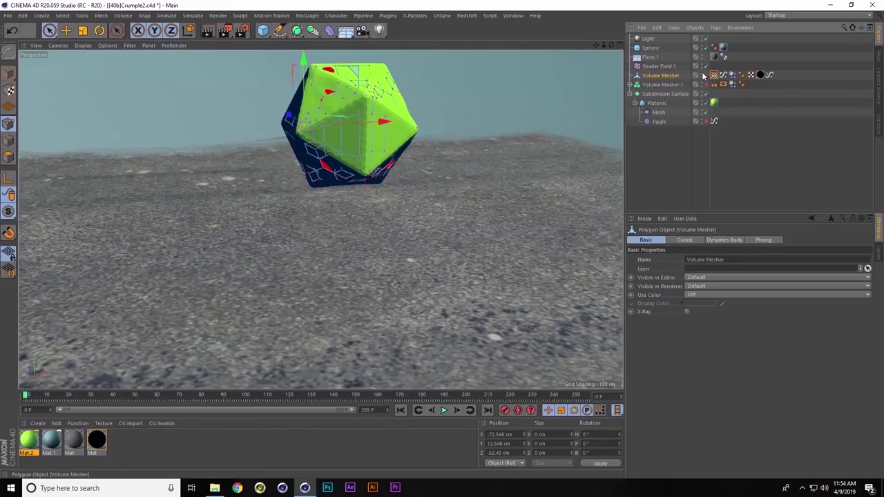
Step: Replace the Mesh deformer with a new one under Platonic, above Jiggle
{"action": "left_click", "coordinate": [658, 113]}
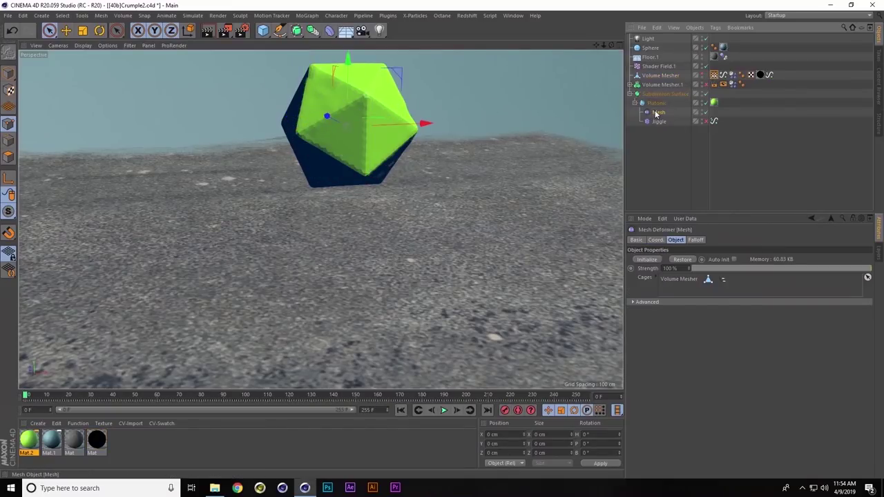
{"action": "key", "text": "Delete"}
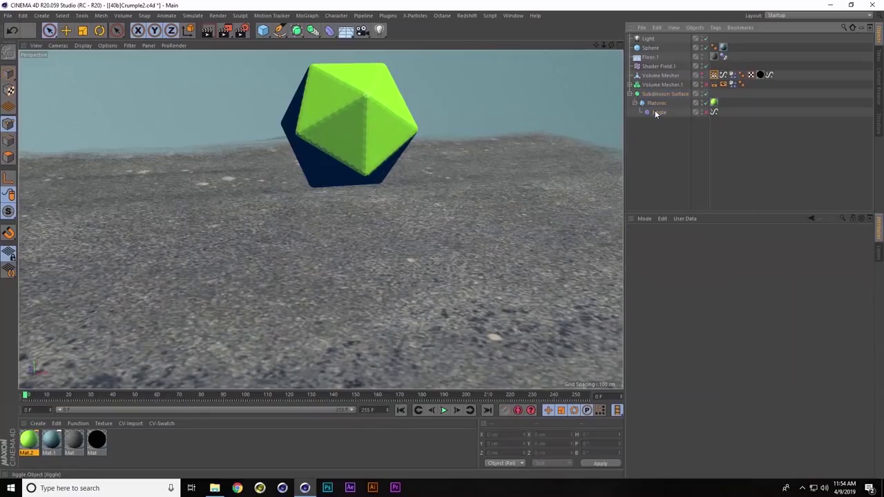
{"action": "left_click", "coordinate": [655, 104]}
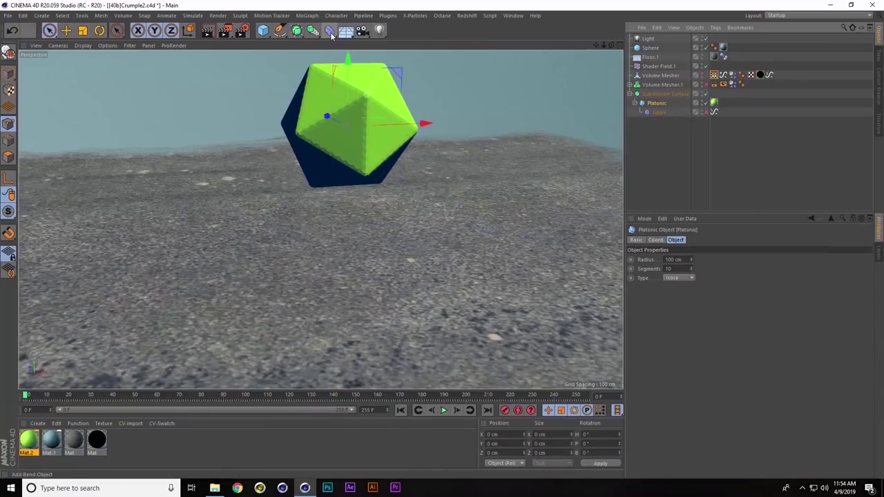
{"action": "left_click", "coordinate": [330, 31]}
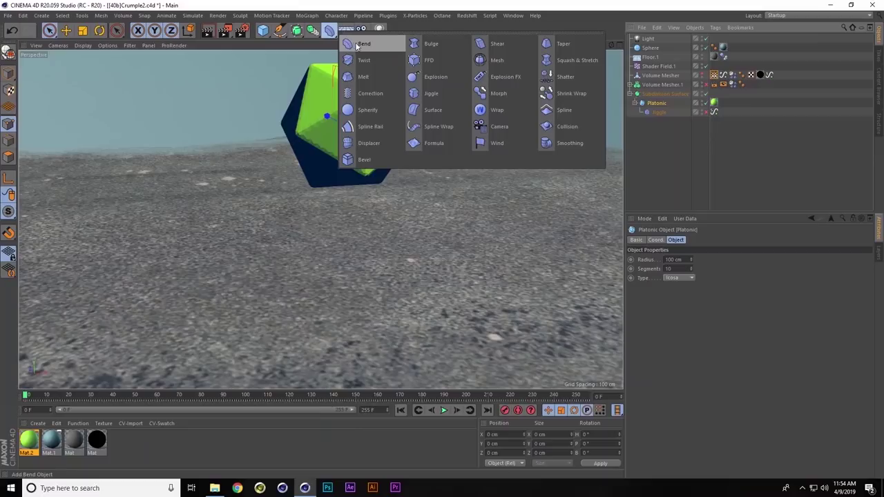
{"action": "left_click", "coordinate": [496, 61]}
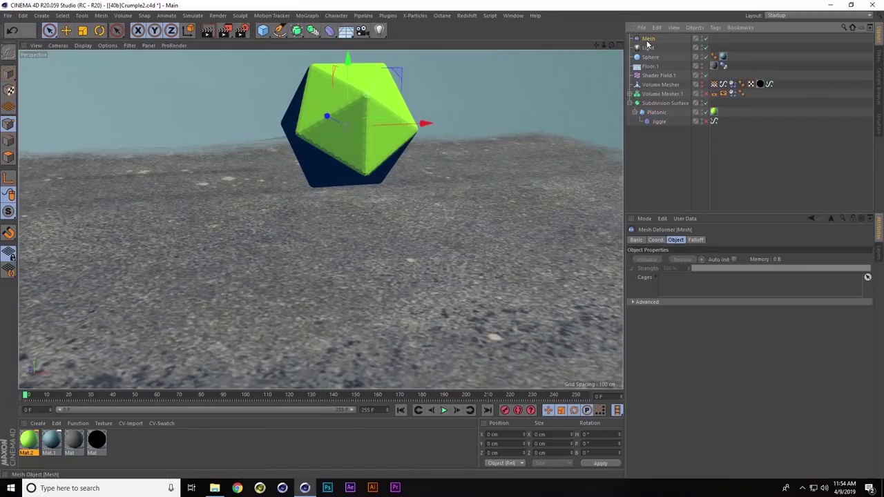
{"action": "left_click_drag", "start_coordinate": [666, 93], "coordinate": [661, 117]}
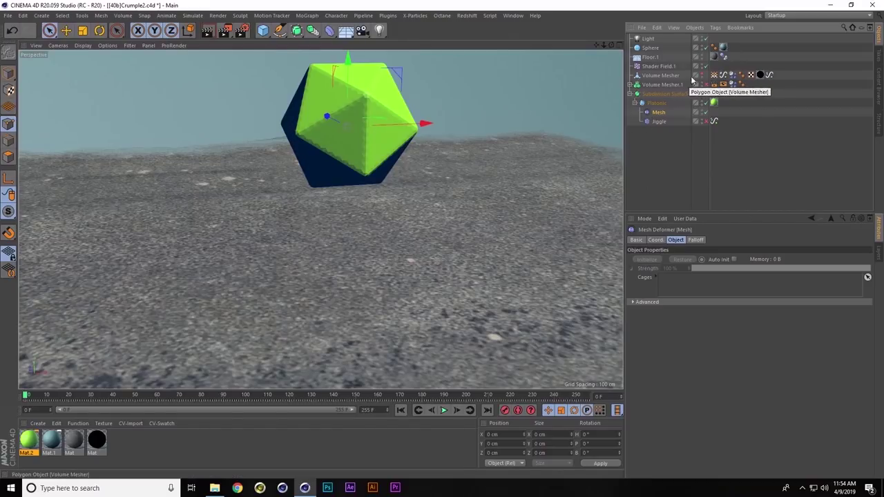
Step: Use Volume Mesher as the Mesh deformer's cage, set External to Surface, and initialize
{"action": "left_click_drag", "start_coordinate": [661, 77], "coordinate": [676, 278]}
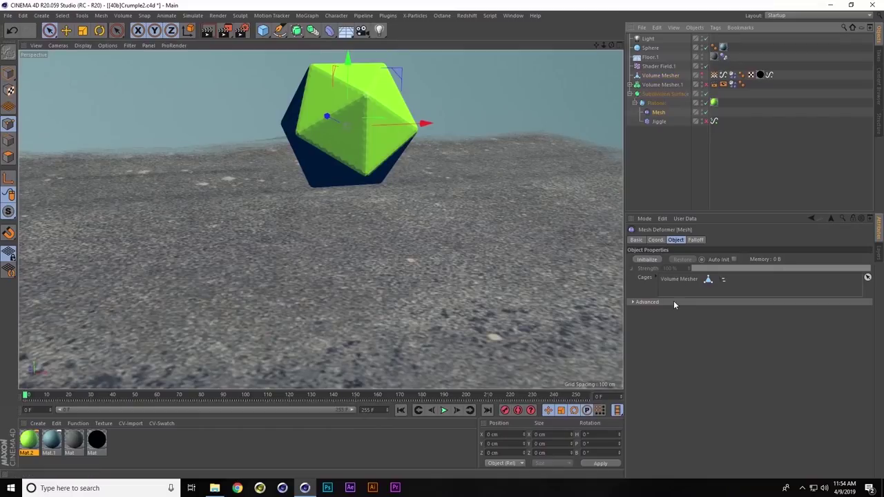
{"action": "left_click", "coordinate": [672, 303]}
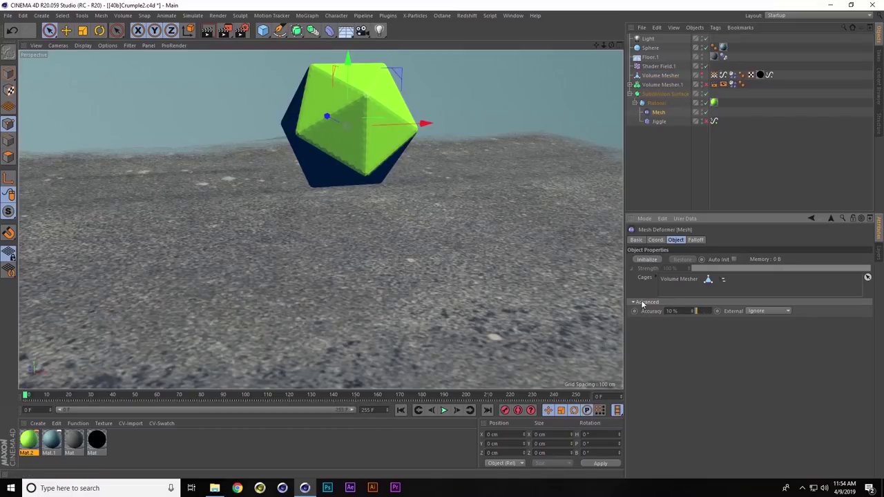
{"action": "left_click", "coordinate": [643, 304]}
{"action": "left_click", "coordinate": [644, 303]}
{"action": "left_click", "coordinate": [757, 311]}
{"action": "left_click", "coordinate": [648, 259]}
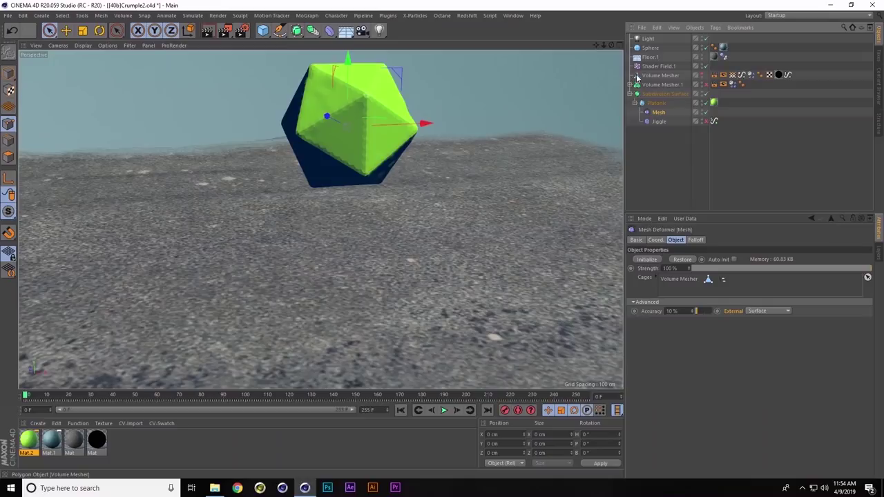
Step: Play the icosahedron crumpling into a rock, rewind to frame 0, and close the project
{"action": "left_click", "coordinate": [443, 409]}
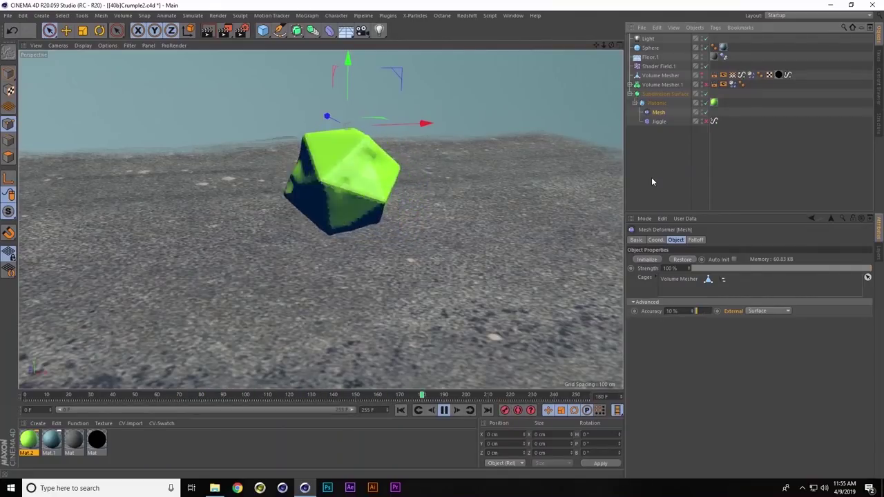
{"action": "left_click", "coordinate": [445, 411]}
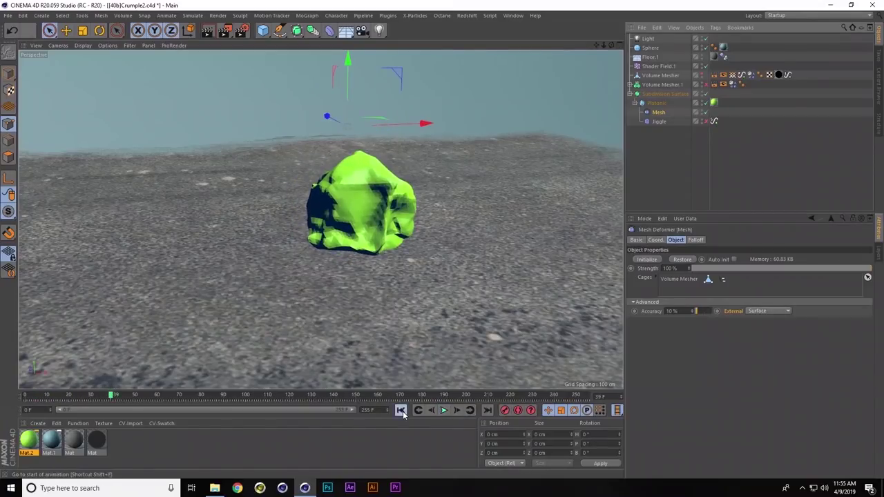
{"action": "left_click", "coordinate": [401, 411]}
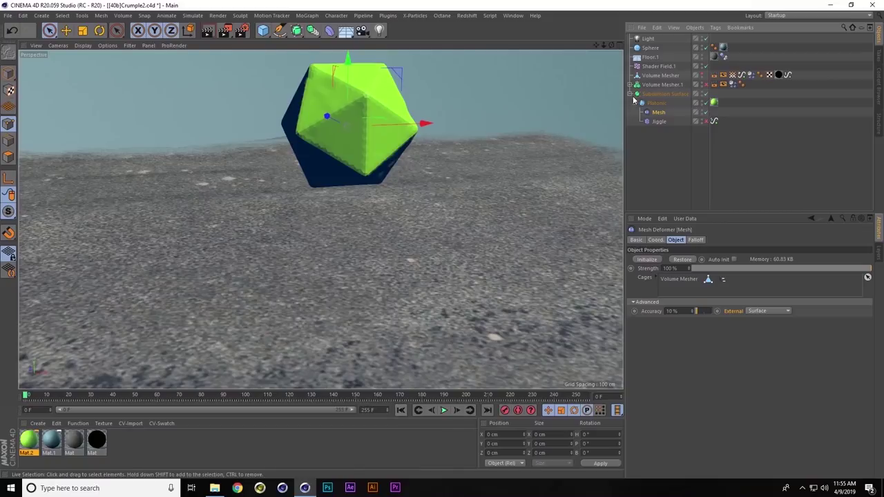
{"action": "key", "text": "ctrl+F4"}
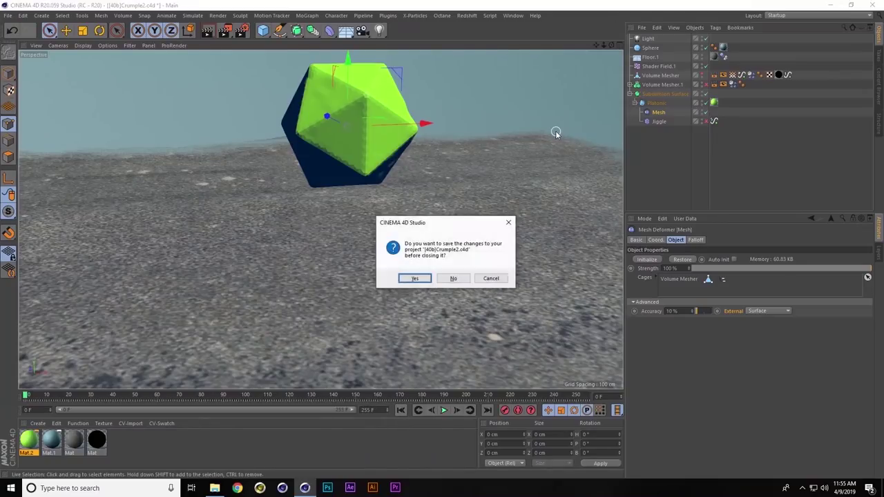
{"action": "left_click", "coordinate": [456, 278]}
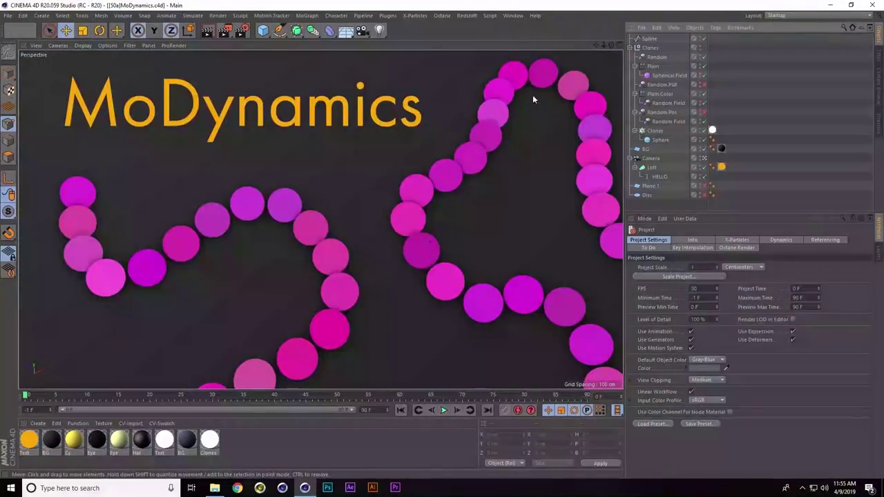
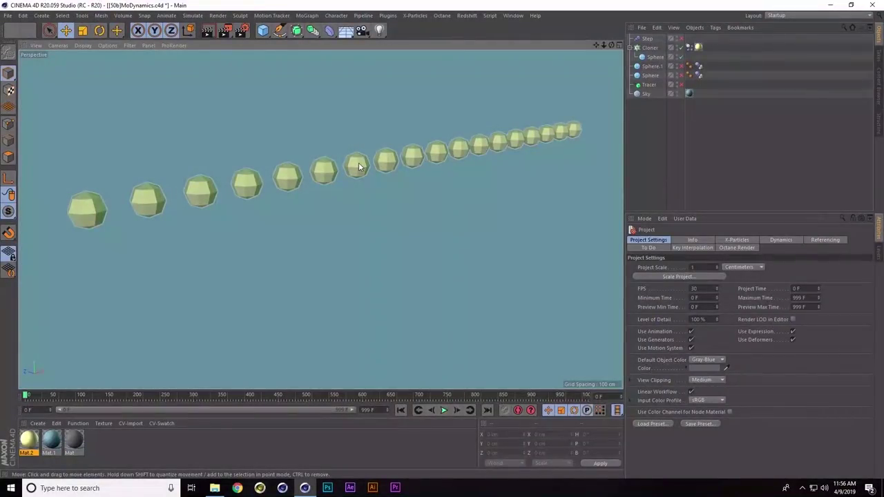
Step: Delete the Dynamics Body tag from the Cloner
{"action": "left_click", "coordinate": [649, 48]}
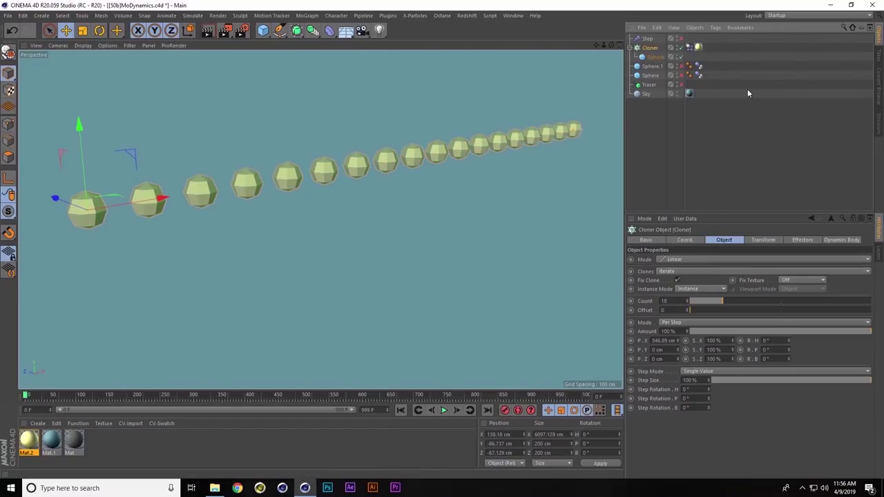
{"action": "left_click", "coordinate": [690, 46]}
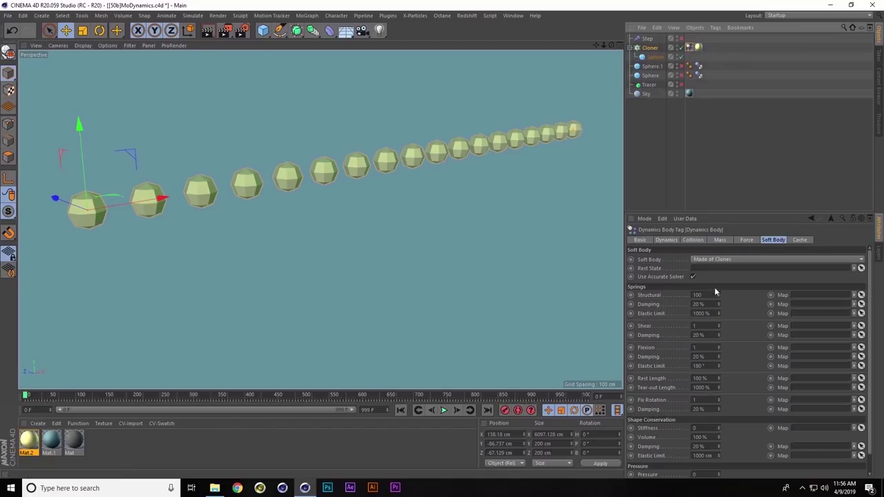
{"action": "left_click", "coordinate": [703, 240]}
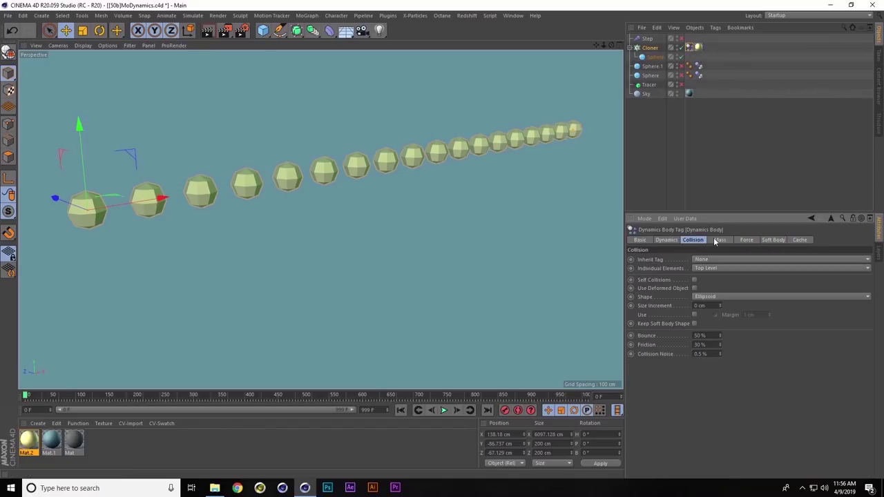
{"action": "key", "text": "Delete"}
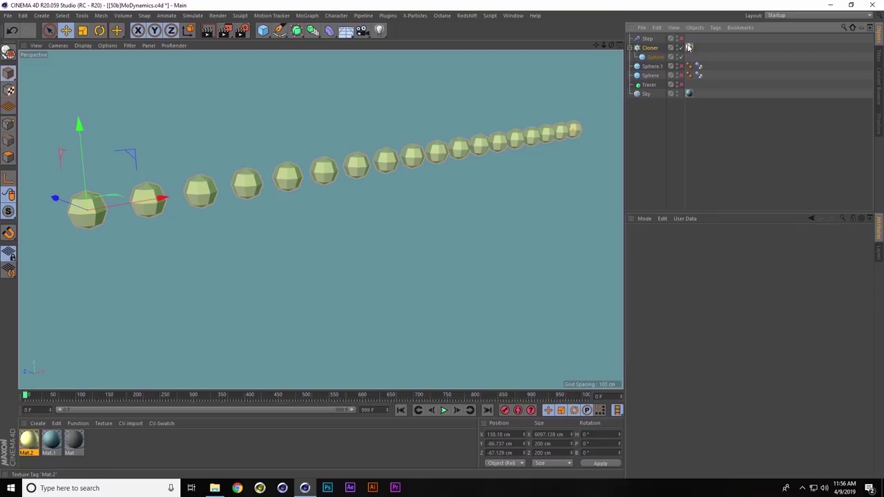
Step: Look through the tag menus for the Cloner and its child Sphere without adding a tag
{"action": "right_click", "coordinate": [653, 51]}
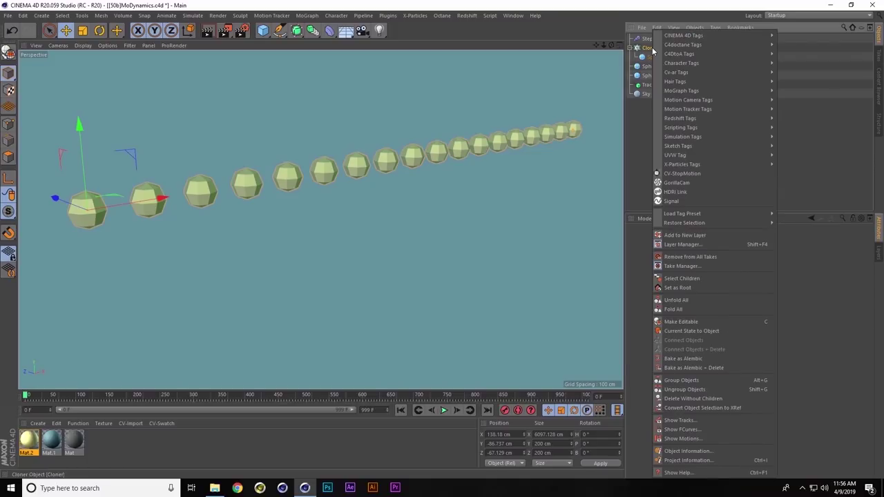
{"action": "mouse_move", "coordinate": [706, 138]}
{"action": "left_click", "coordinate": [654, 58]}
{"action": "left_click", "coordinate": [653, 58]}
{"action": "right_click", "coordinate": [654, 61]}
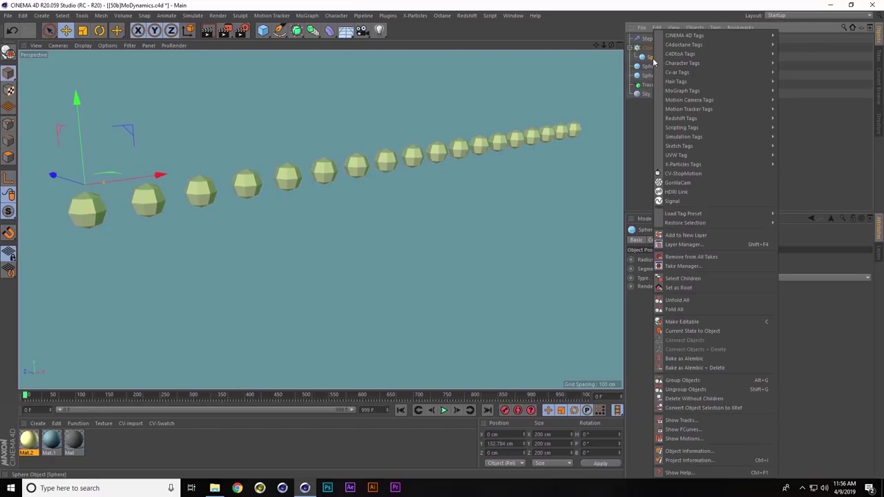
{"action": "left_click", "coordinate": [649, 62]}
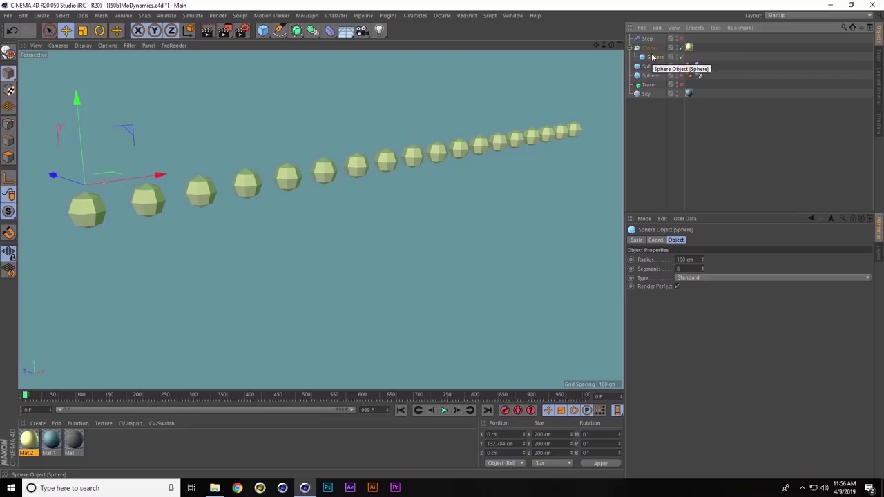
Step: Attach a Rigid Body simulation tag to the Cloner
{"action": "left_click", "coordinate": [650, 48]}
{"action": "right_click", "coordinate": [651, 47]}
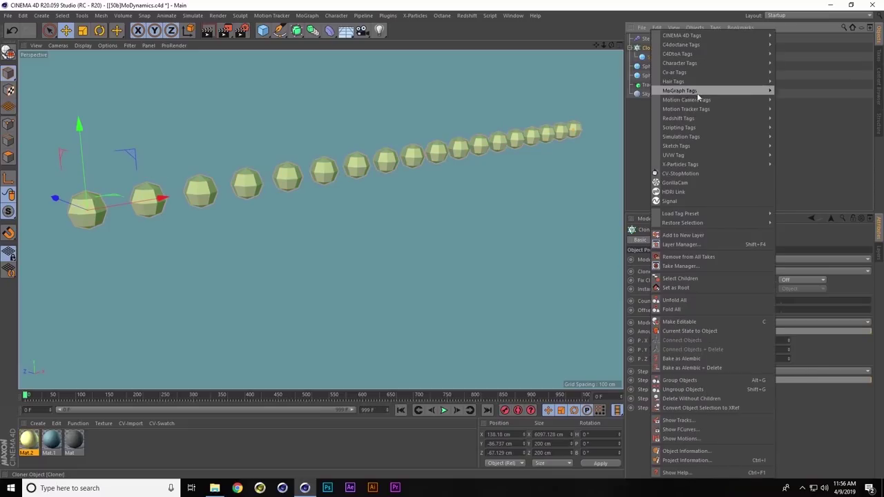
{"action": "mouse_move", "coordinate": [703, 136]}
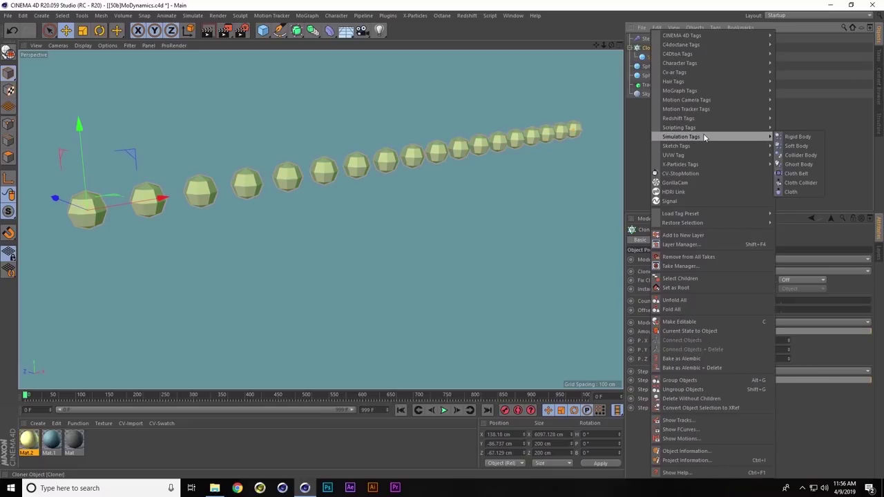
{"action": "left_click", "coordinate": [807, 141]}
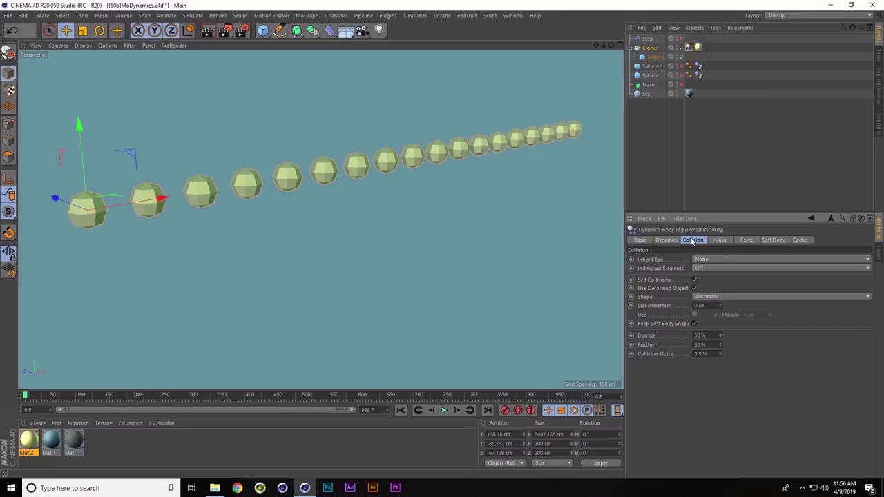
Step: Set collision Individual Elements to Top Level and Soft Body to Made of Clones
{"action": "left_click", "coordinate": [710, 268]}
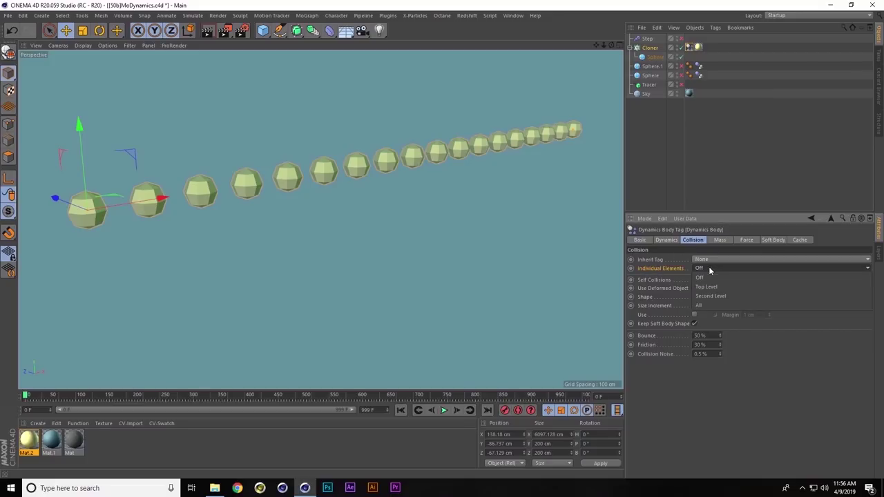
{"action": "left_click", "coordinate": [714, 287]}
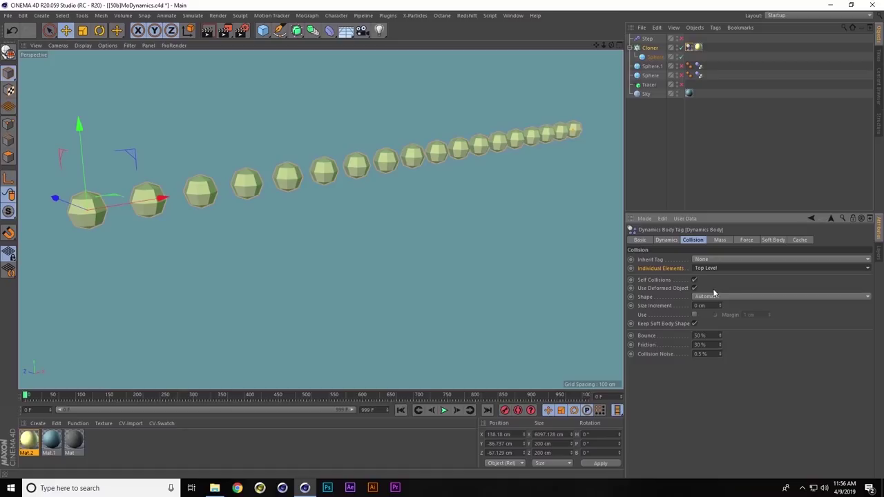
{"action": "left_click", "coordinate": [720, 241]}
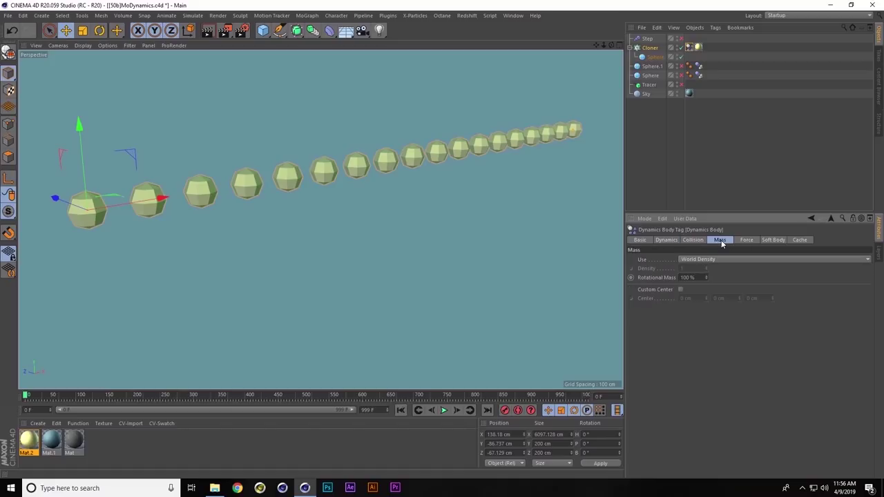
{"action": "left_click", "coordinate": [743, 242]}
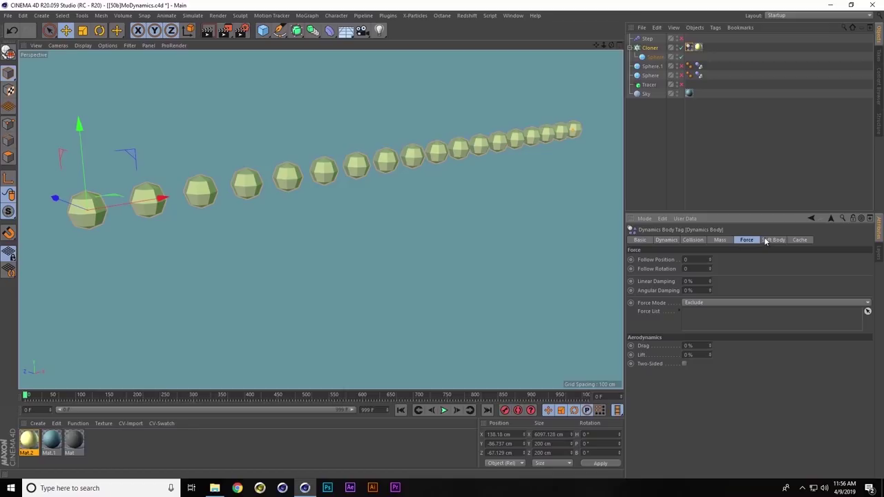
{"action": "left_click", "coordinate": [769, 240]}
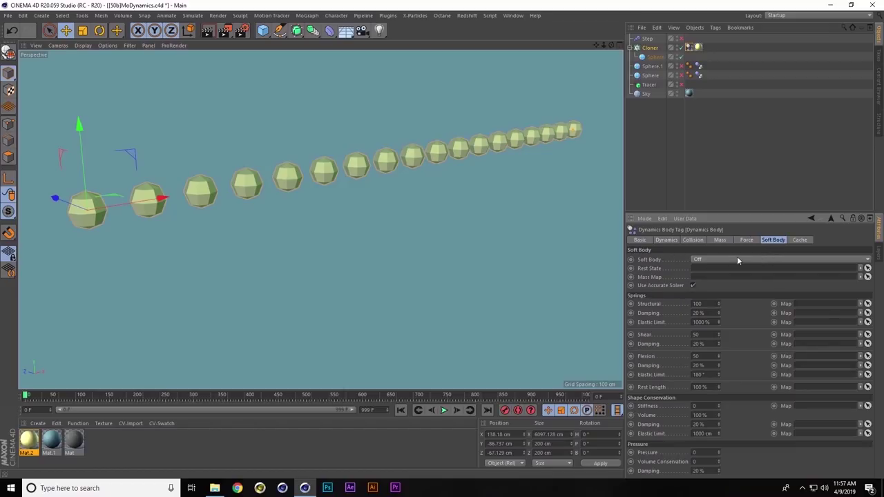
{"action": "left_click", "coordinate": [699, 260]}
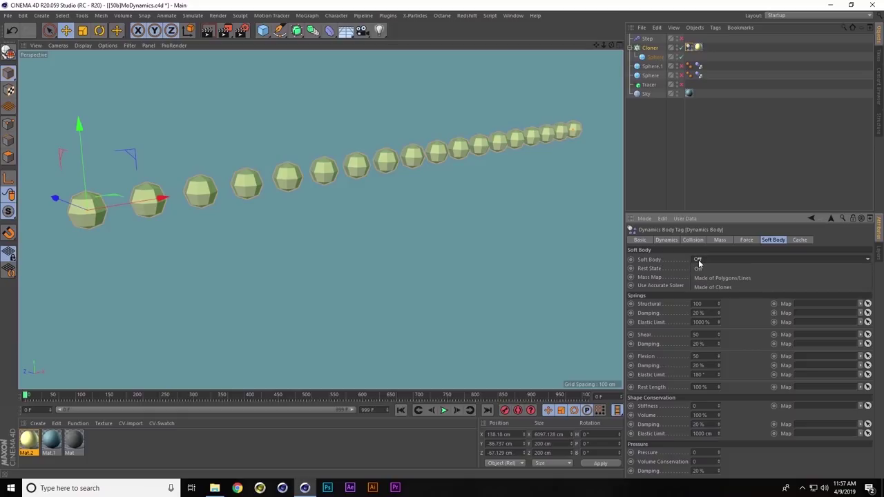
{"action": "left_click", "coordinate": [739, 288]}
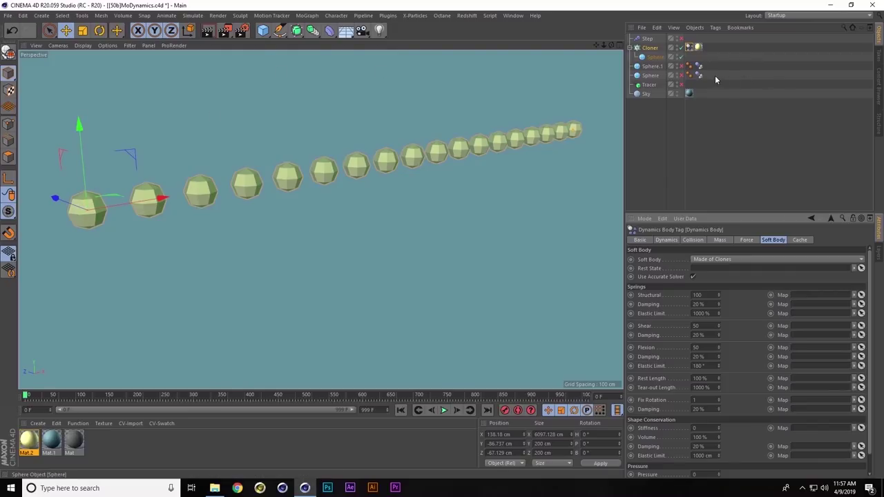
Step: Enable colliders Sphere and Sphere.1, run the simulation, then rewind to frame 0
{"action": "left_click", "coordinate": [681, 66]}
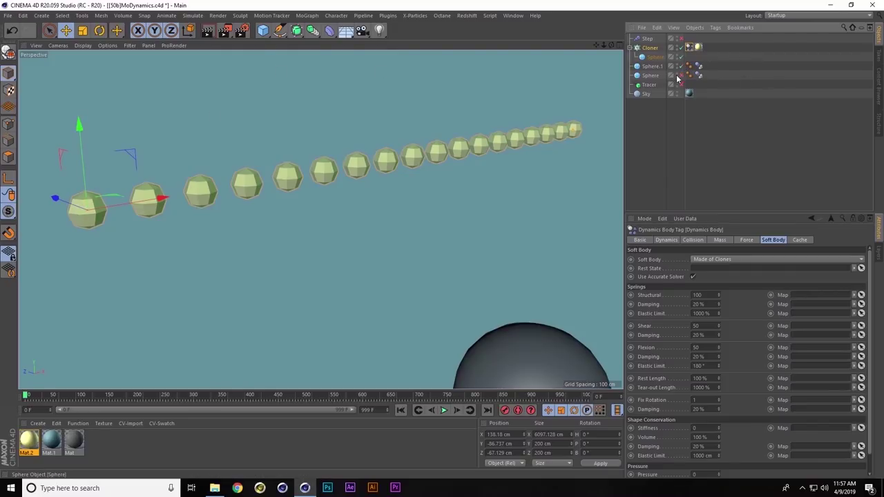
{"action": "left_click", "coordinate": [681, 75]}
{"action": "left_click_drag", "start_coordinate": [351, 297], "coordinate": [422, 325], "text": "alt"}
{"action": "left_click", "coordinate": [447, 411]}
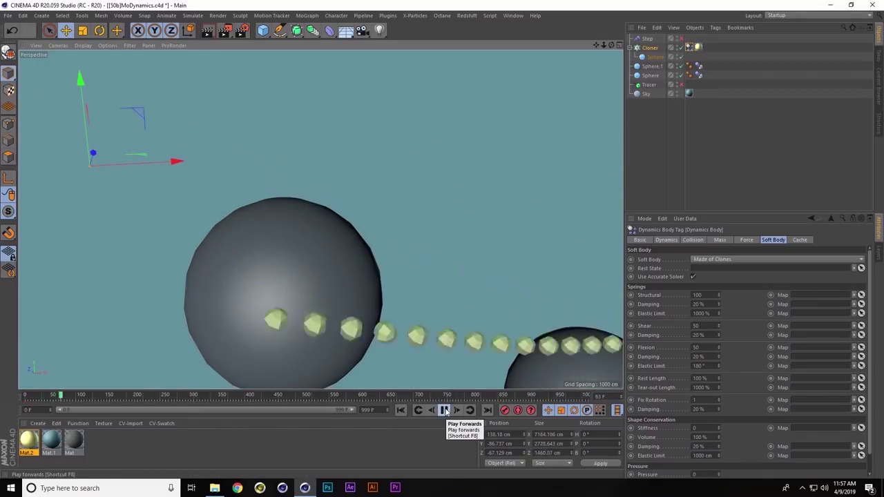
{"action": "left_click", "coordinate": [446, 411]}
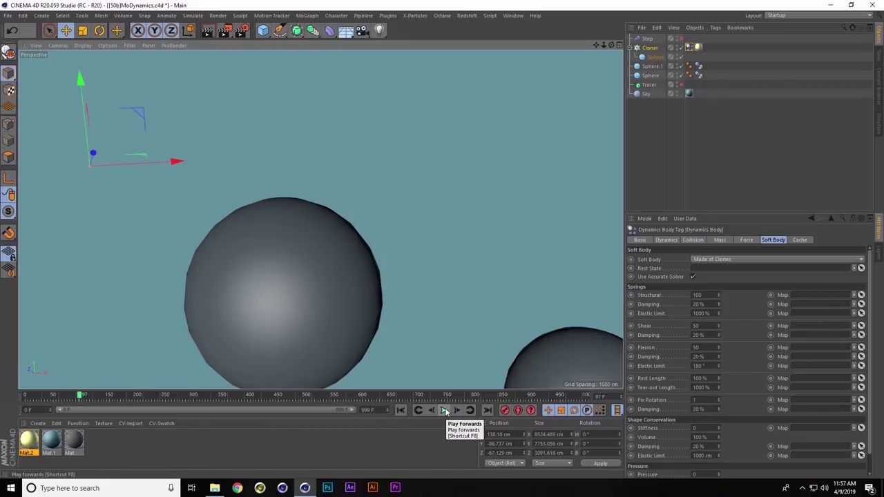
{"action": "left_click", "coordinate": [401, 410]}
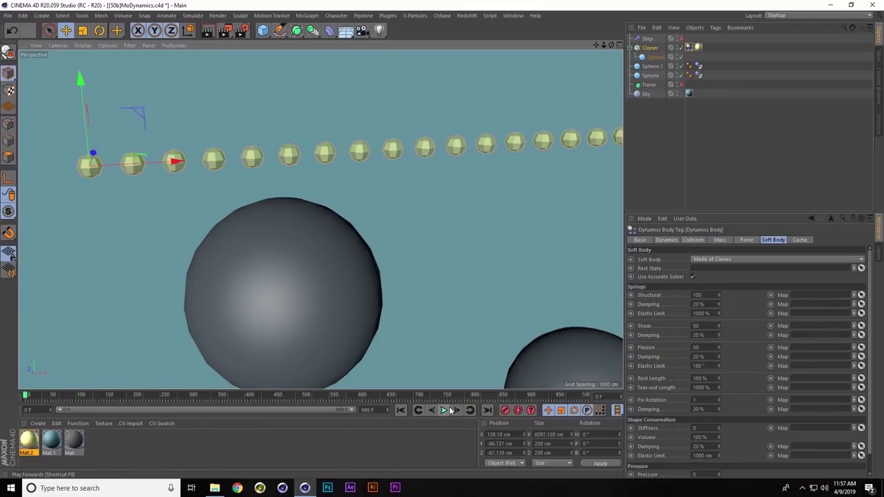
Step: Replay the draping simulation once more and rewind to frame 0
{"action": "scroll", "coordinate": [449, 186], "scroll_direction": "down", "scroll_amount": 3}
{"action": "scroll", "coordinate": [445, 276], "scroll_direction": "up", "scroll_amount": 1}
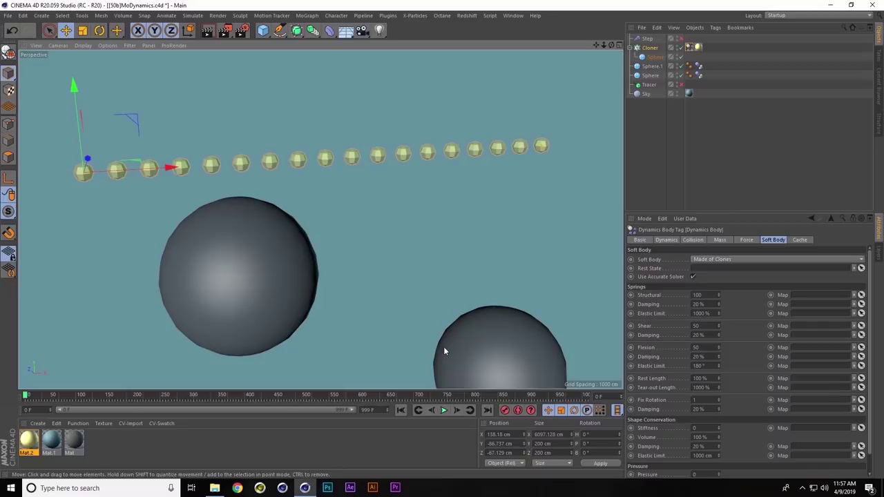
{"action": "left_click", "coordinate": [445, 410]}
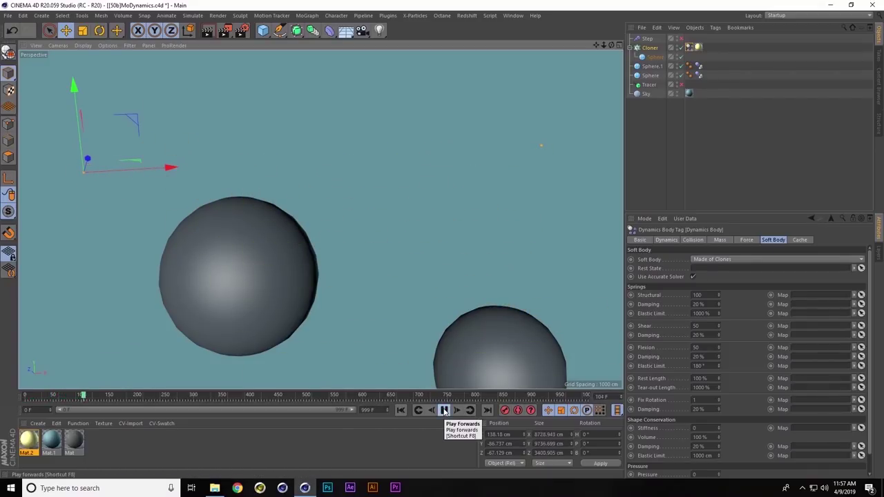
{"action": "left_click", "coordinate": [445, 410]}
{"action": "left_click", "coordinate": [401, 410]}
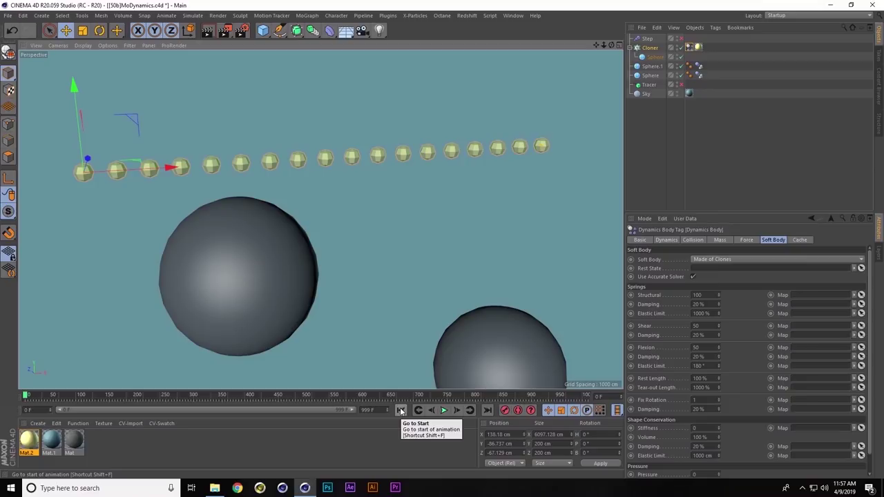
Step: Paint a MoGraph selection onto the Cloner's first clone, creating a MoGraph Selection tag
{"action": "left_click", "coordinate": [650, 50]}
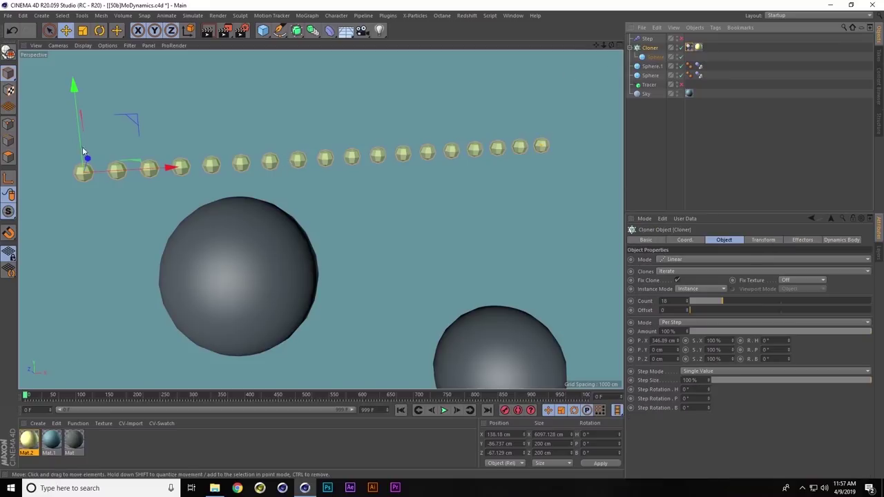
{"action": "left_click", "coordinate": [49, 31]}
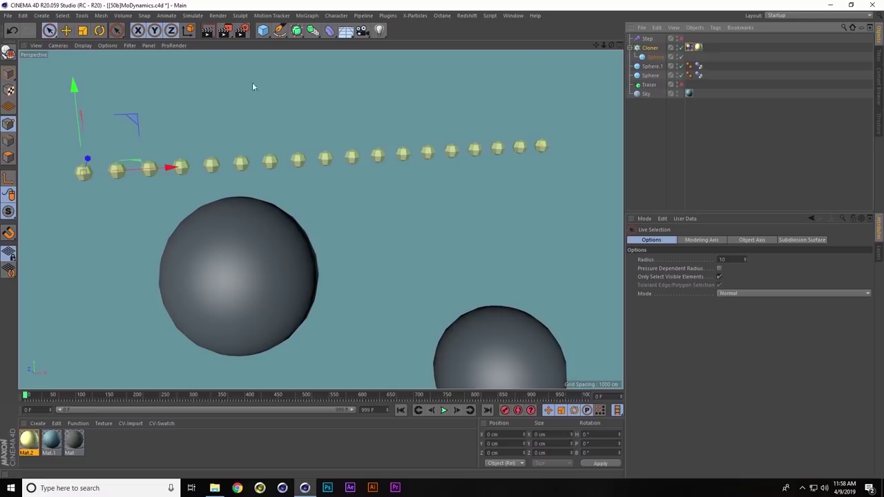
{"action": "left_click", "coordinate": [651, 48]}
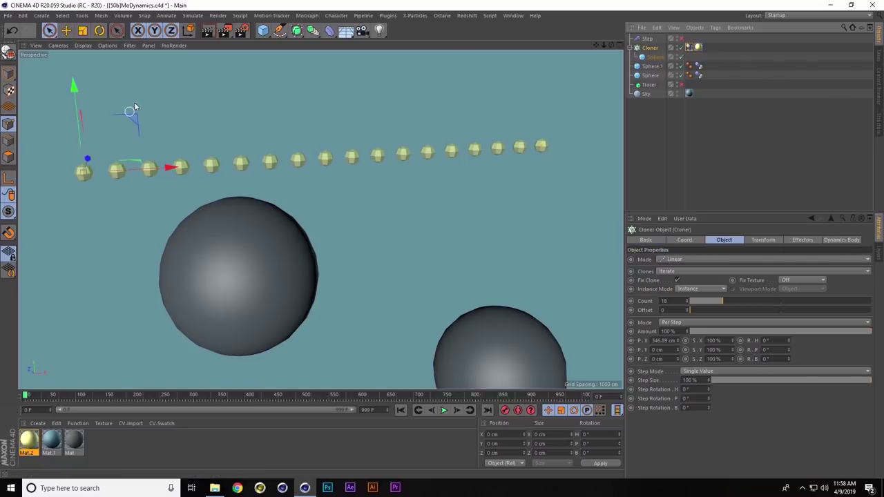
{"action": "left_click", "coordinate": [311, 16]}
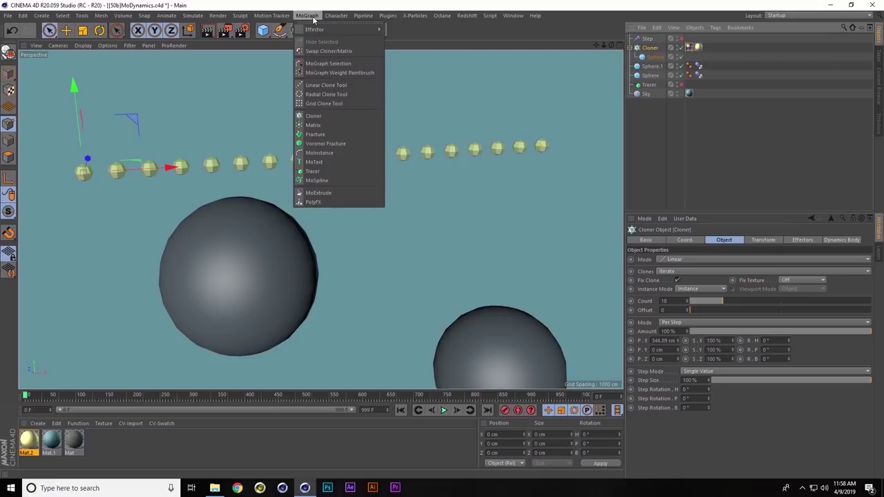
{"action": "left_click", "coordinate": [334, 64]}
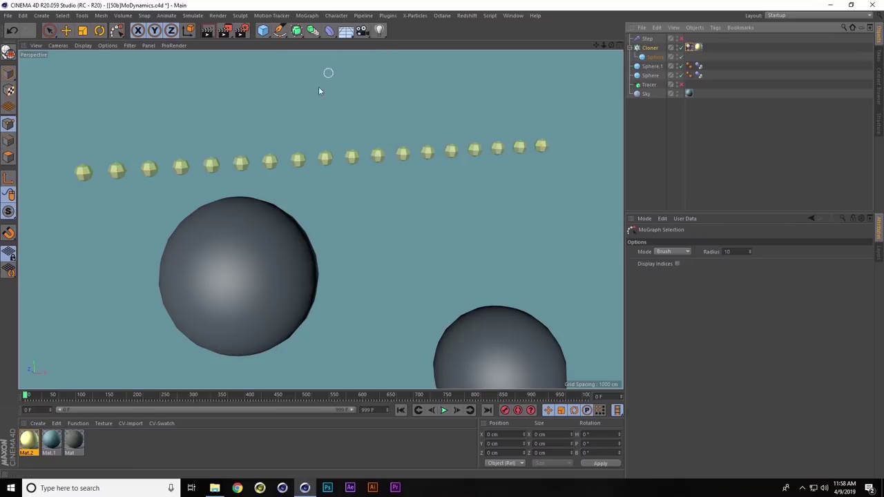
{"action": "left_click", "coordinate": [84, 176]}
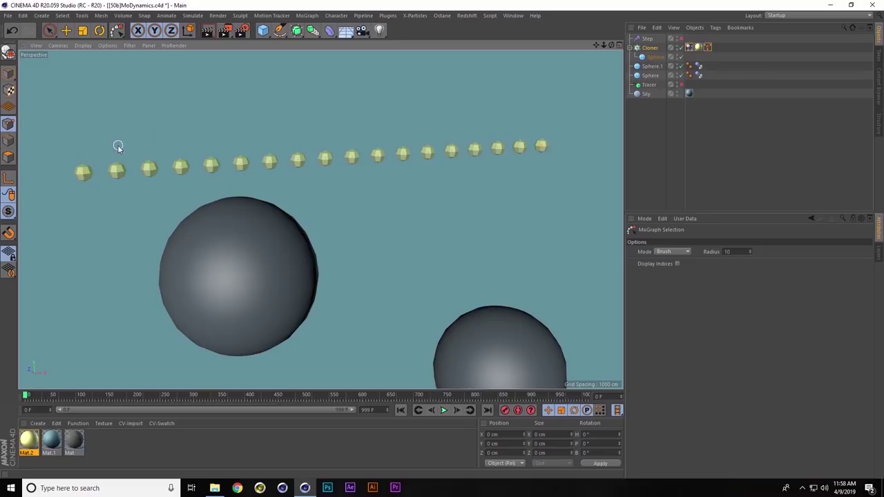
{"action": "left_click", "coordinate": [709, 47]}
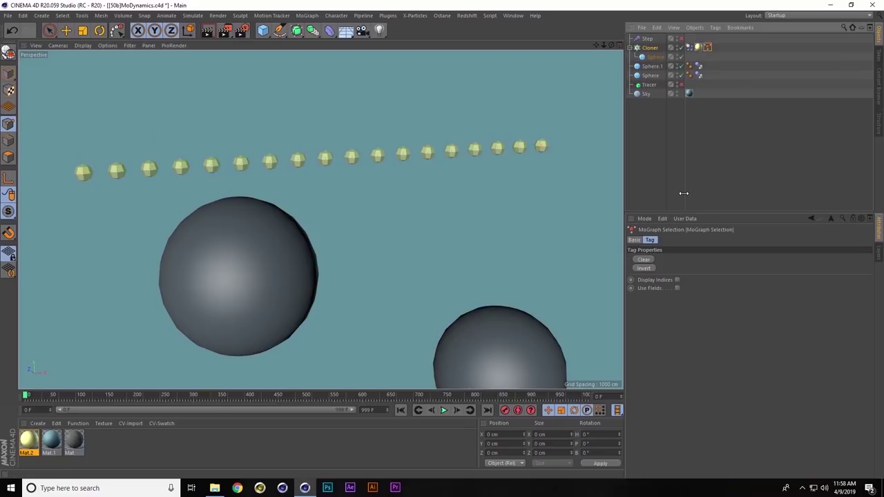
Step: Assign the MoGraph Selection tag to the dynamics tag's selection field, test playback, and rewind
{"action": "left_click", "coordinate": [690, 46]}
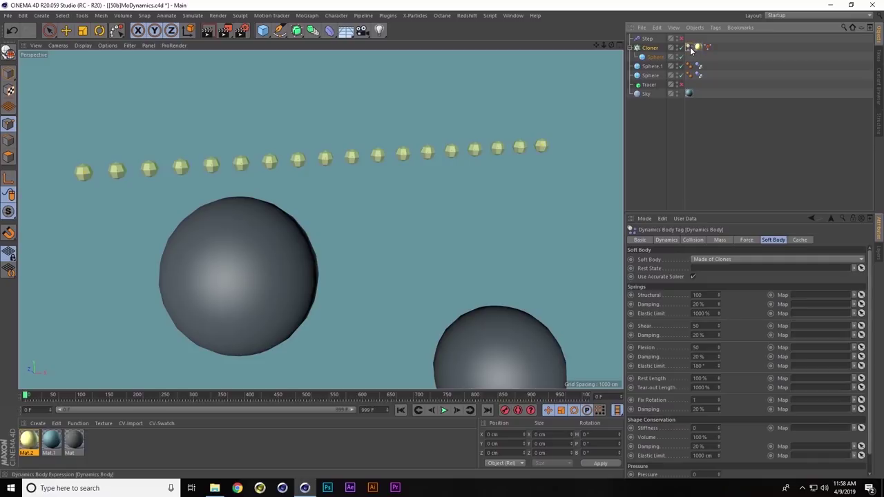
{"action": "left_click", "coordinate": [676, 239]}
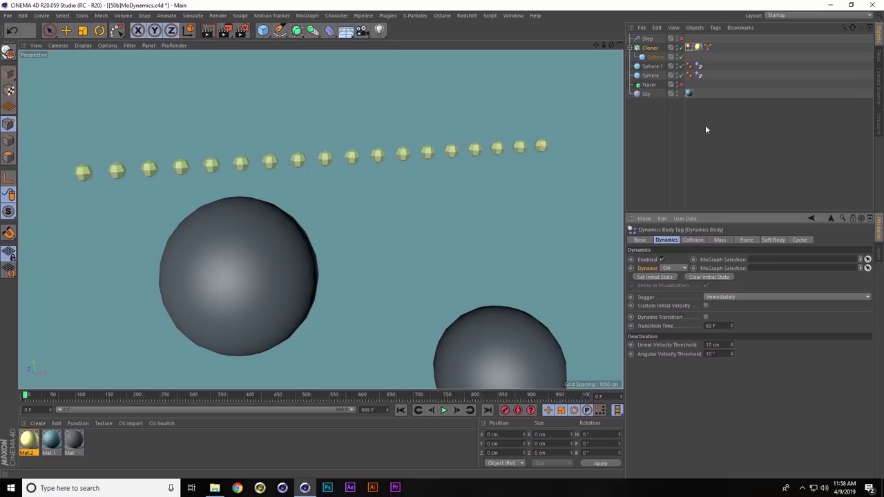
{"action": "left_click_drag", "start_coordinate": [709, 47], "coordinate": [708, 59]}
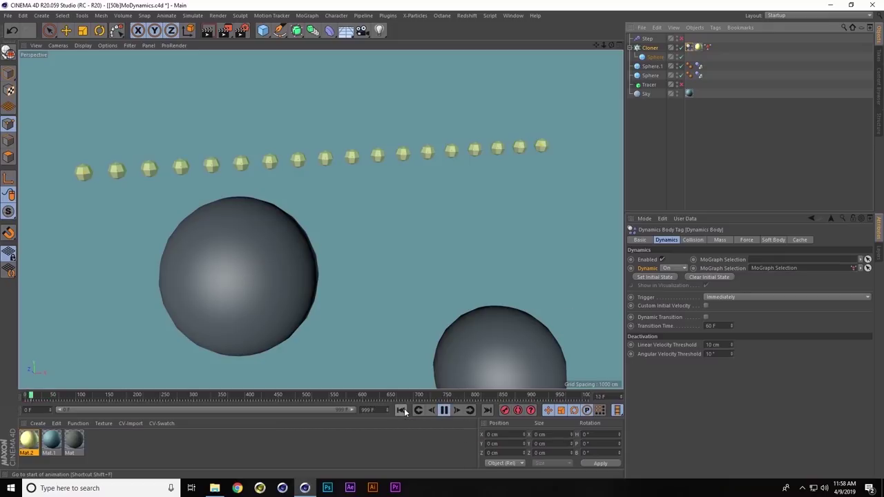
{"action": "left_click", "coordinate": [442, 412]}
{"action": "left_click", "coordinate": [401, 410]}
Step: Retest the single-clone drop, then start editing which clones the MoGraph Selection holds
{"action": "left_click", "coordinate": [707, 47]}
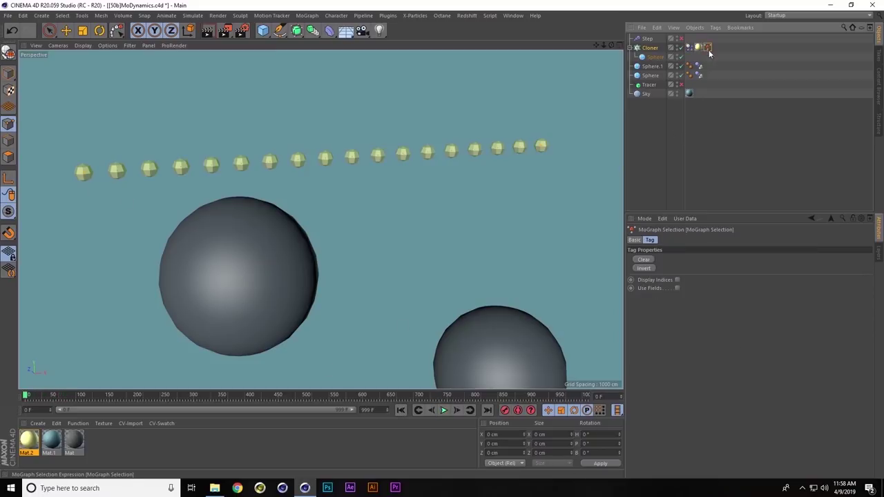
{"action": "left_click", "coordinate": [444, 411]}
{"action": "left_click", "coordinate": [444, 412]}
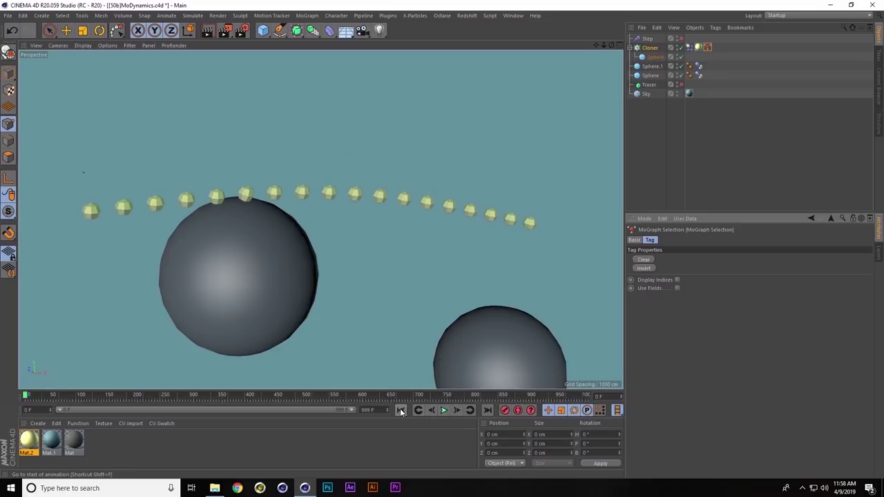
{"action": "left_click", "coordinate": [401, 410]}
{"action": "double_click", "coordinate": [710, 48]}
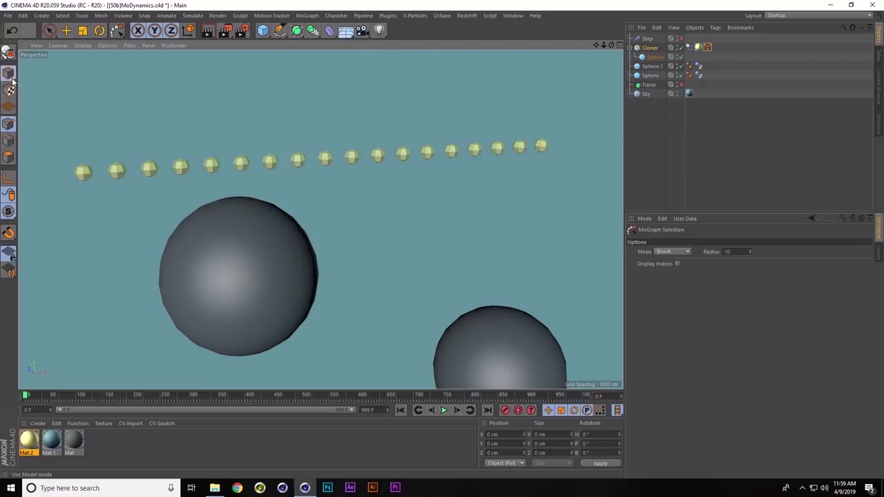
{"action": "left_click", "coordinate": [649, 48]}
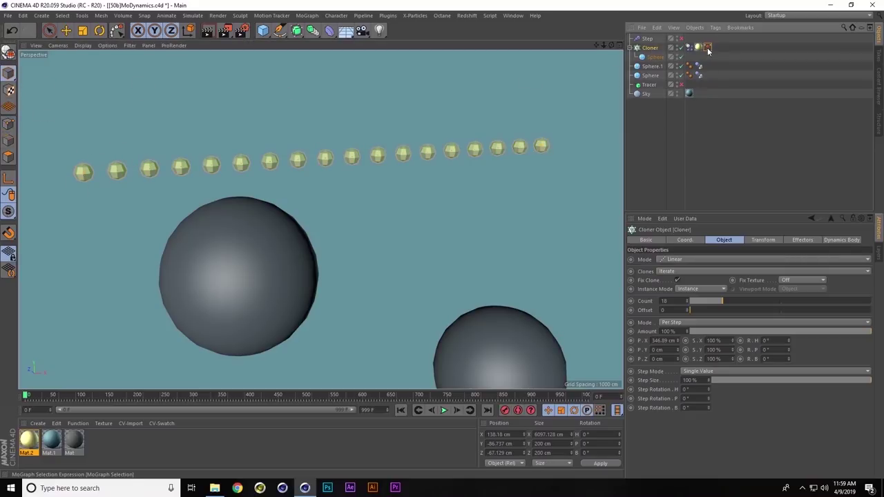
{"action": "left_click", "coordinate": [707, 47]}
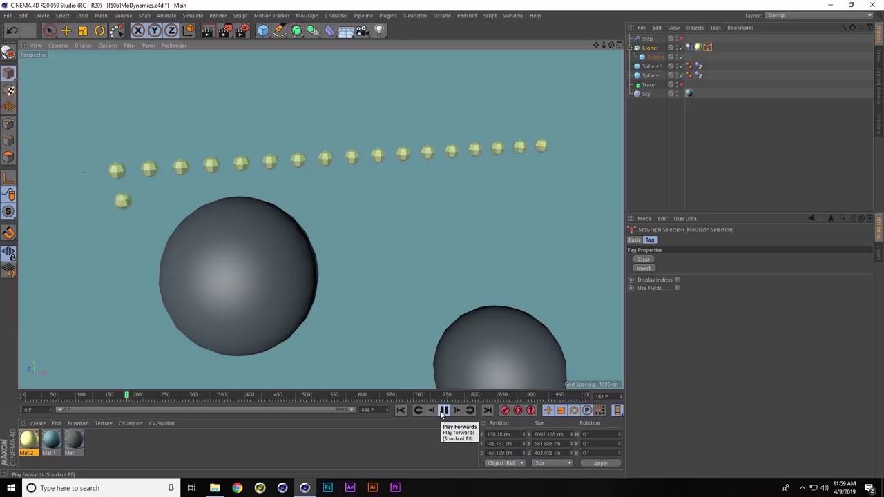
Step: Invert the MoGraph selection and replay so the chain hangs from its first clone
{"action": "left_click", "coordinate": [444, 411]}
{"action": "left_click", "coordinate": [401, 410]}
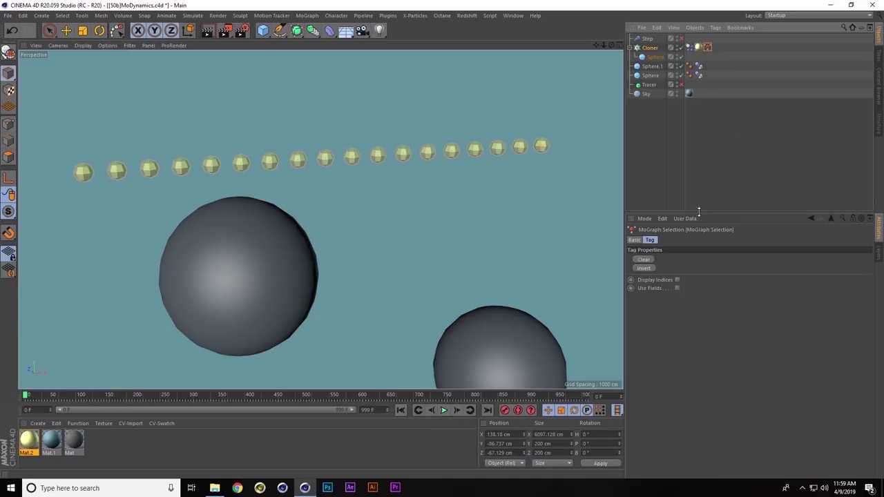
{"action": "left_click", "coordinate": [645, 268]}
{"action": "left_click", "coordinate": [443, 409]}
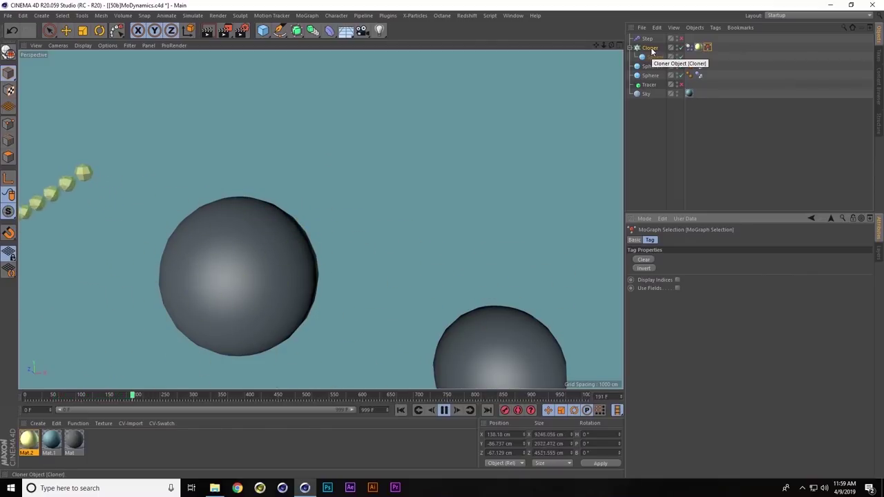
{"action": "left_click", "coordinate": [689, 47]}
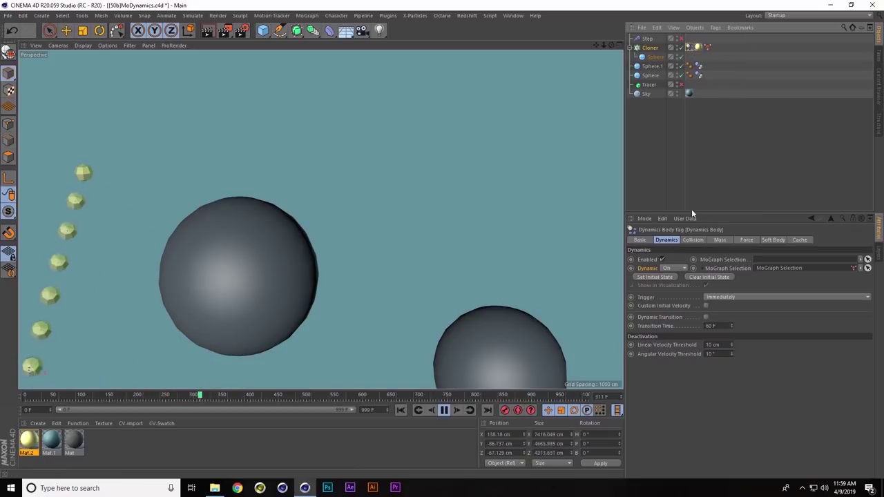
{"action": "left_click", "coordinate": [763, 237]}
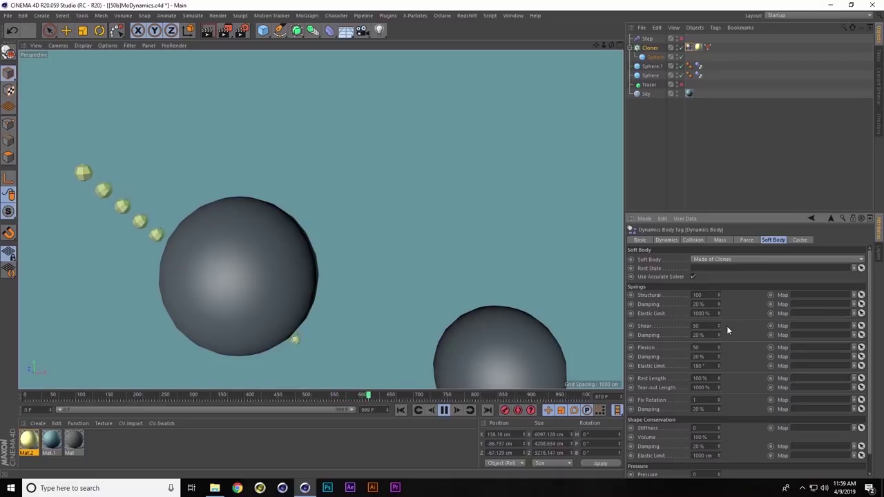
Step: Set Shear and Flexion springs to 0, replay the loose chain twice, and rewind
{"action": "left_click_drag", "start_coordinate": [719, 326], "coordinate": [659, 342]}
{"action": "left_click_drag", "start_coordinate": [719, 348], "coordinate": [681, 349]}
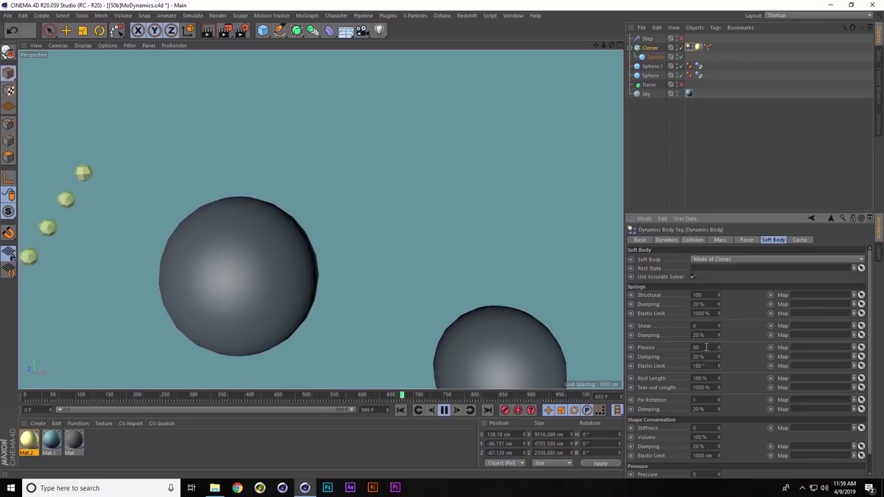
{"action": "left_click", "coordinate": [401, 411]}
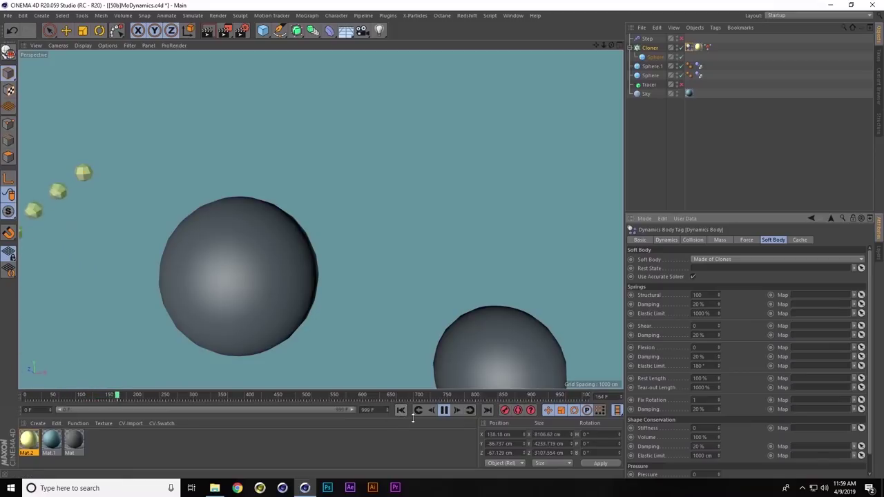
{"action": "left_click", "coordinate": [445, 410]}
{"action": "left_click", "coordinate": [399, 410]}
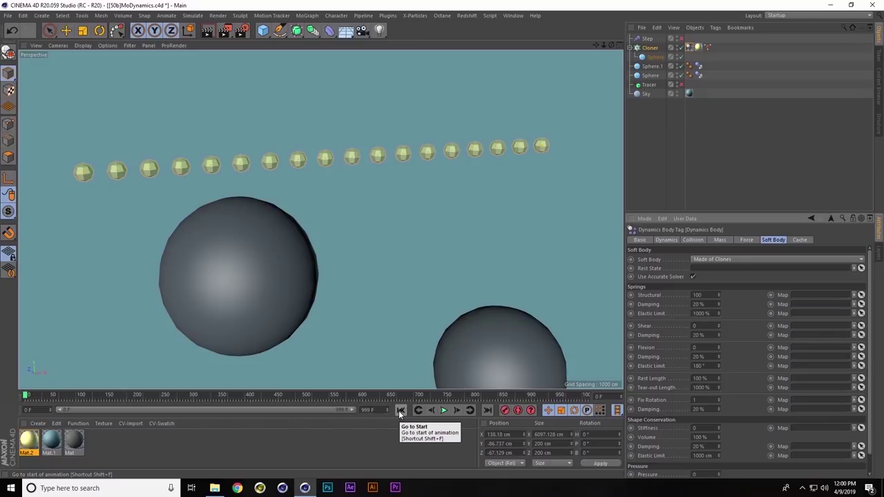
{"action": "left_click", "coordinate": [69, 31]}
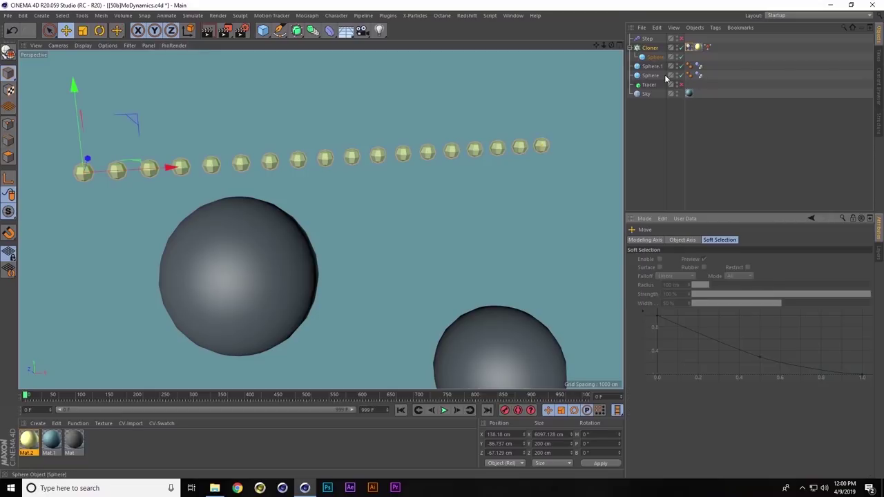
{"action": "left_click", "coordinate": [443, 410]}
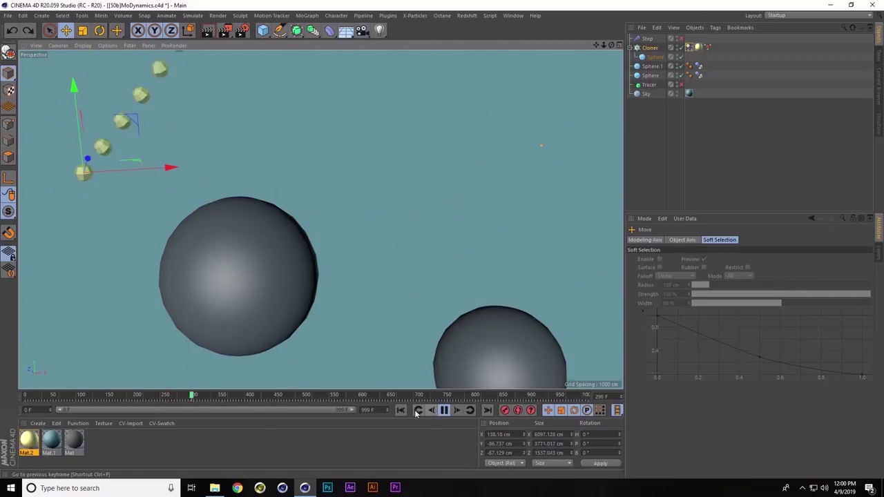
{"action": "left_click", "coordinate": [444, 411]}
{"action": "left_click", "coordinate": [404, 410]}
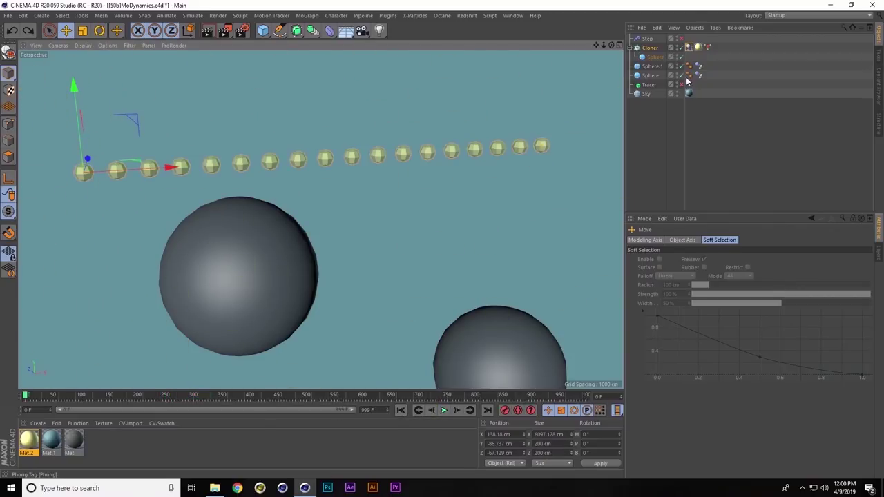
Step: Set Cloner P.X spacing to 147.89 cm and Count to 44, then test and rewind
{"action": "left_click", "coordinate": [650, 47]}
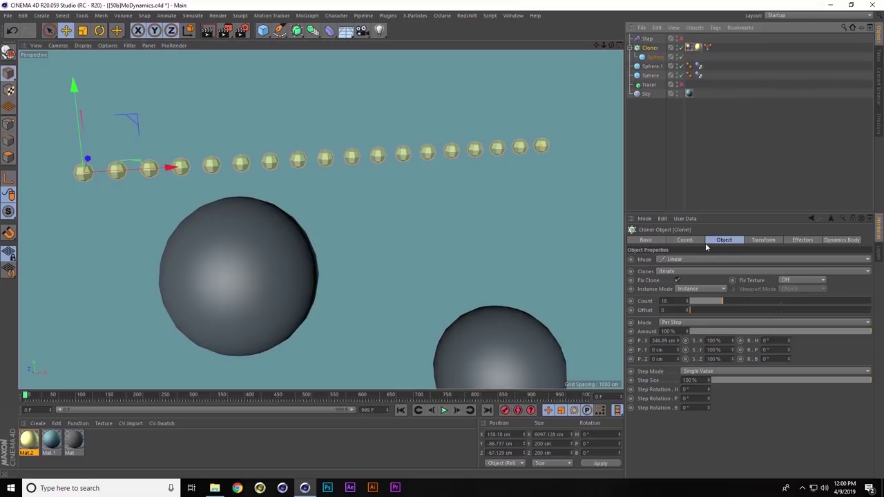
{"action": "left_click", "coordinate": [689, 47]}
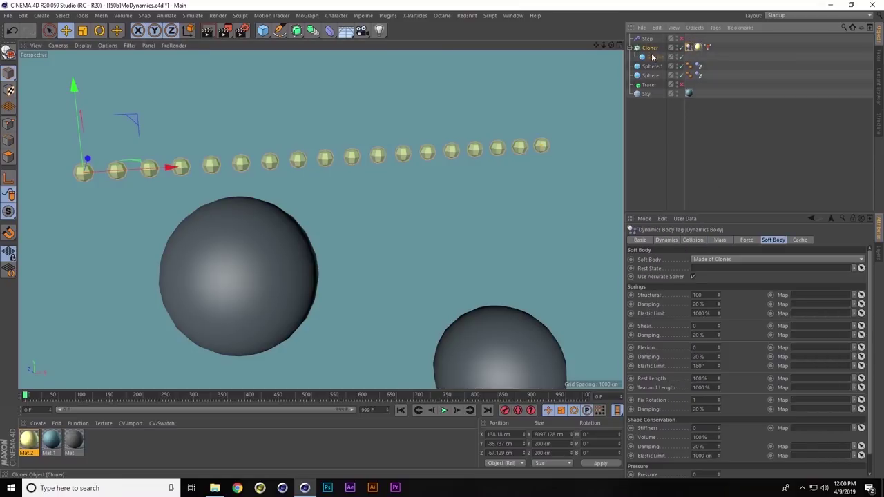
{"action": "left_click", "coordinate": [648, 49]}
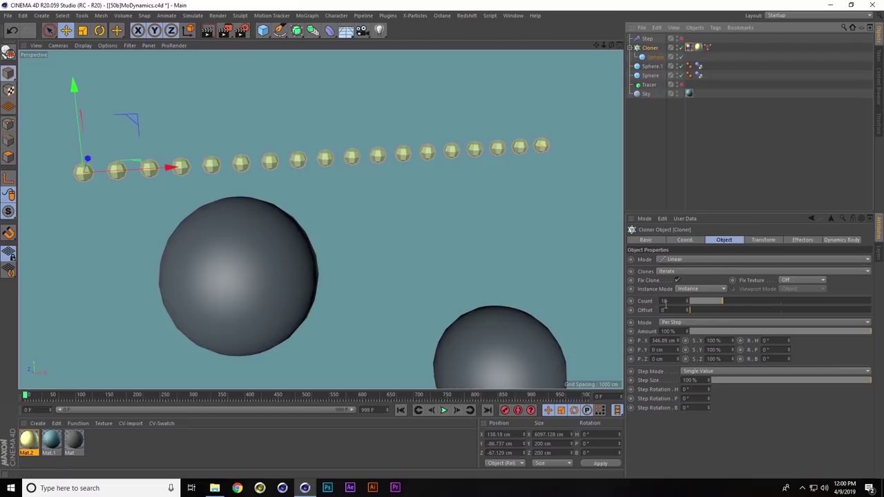
{"action": "left_click_drag", "start_coordinate": [678, 342], "coordinate": [641, 432]}
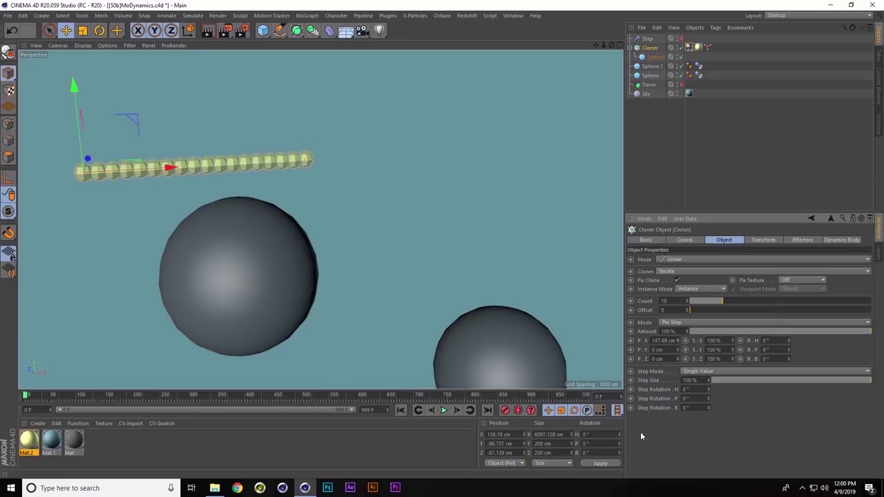
{"action": "mouse_move", "coordinate": [726, 304]}
{"action": "left_mouse_down"}
{"action": "mouse_move", "coordinate": [783, 298]}
{"action": "mouse_move", "coordinate": [770, 300]}
{"action": "left_mouse_up"}
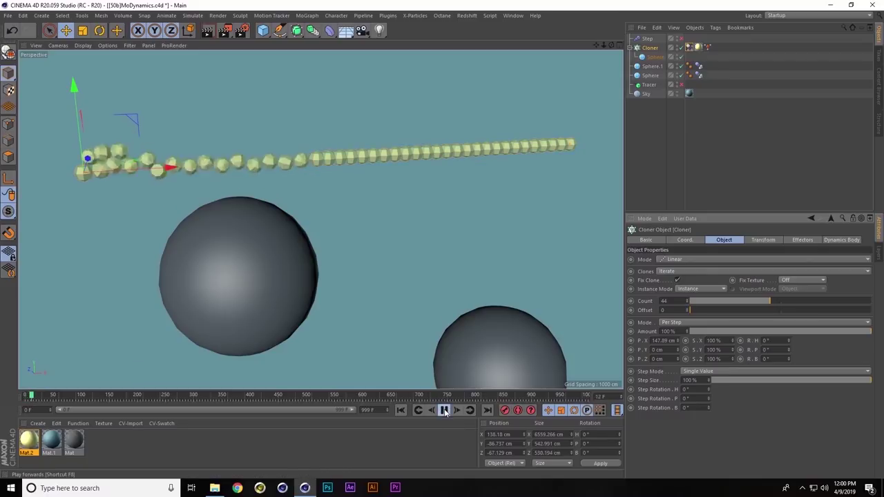
{"action": "left_click", "coordinate": [445, 412]}
{"action": "left_click", "coordinate": [400, 411]}
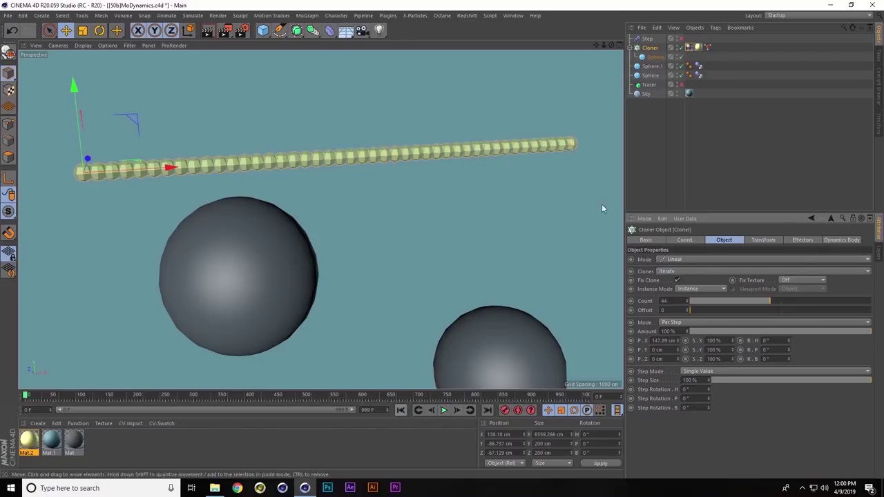
{"action": "left_click", "coordinate": [707, 47]}
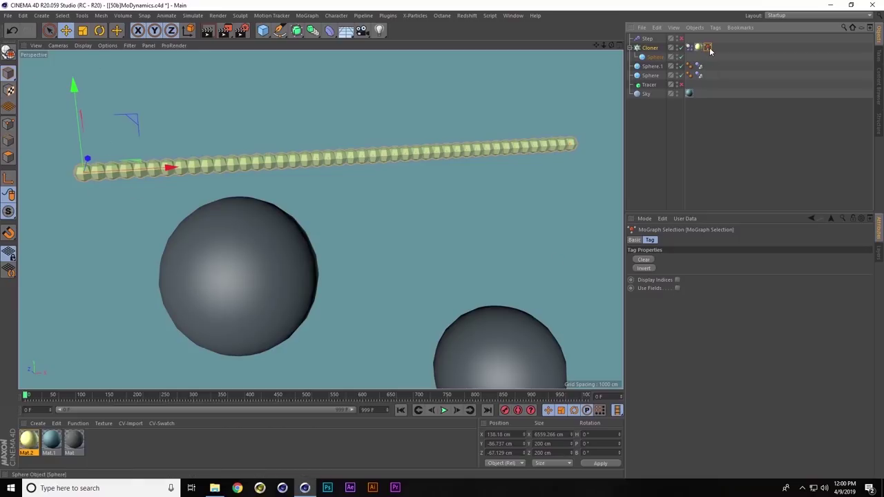
Step: Clear the MoGraph clone selection, test the chain with nothing pinned, and rewind
{"action": "left_click", "coordinate": [642, 260]}
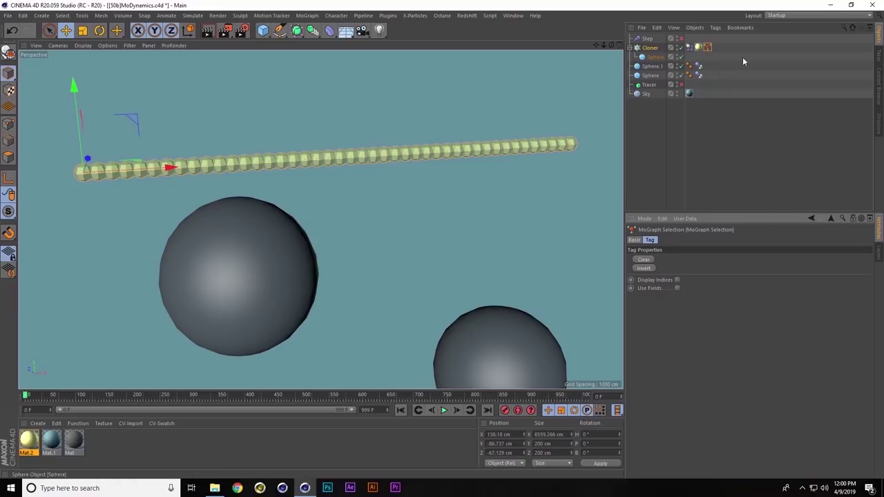
{"action": "double_click", "coordinate": [708, 47]}
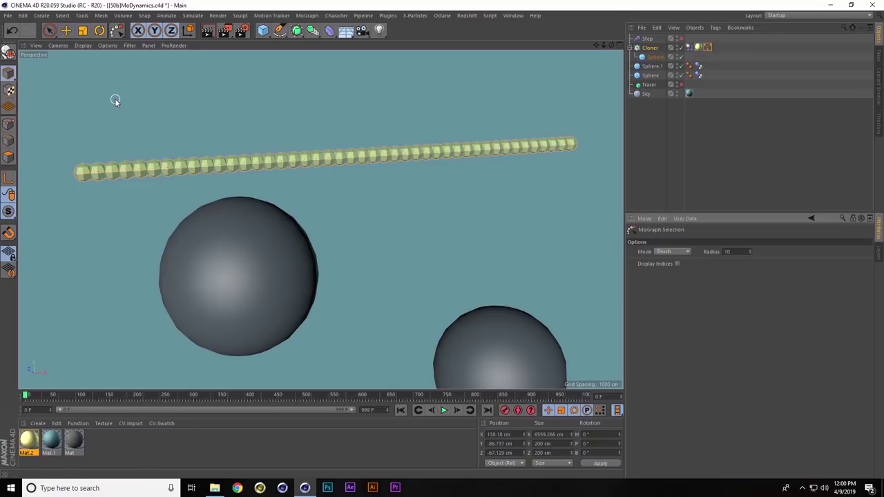
{"action": "left_click", "coordinate": [707, 47]}
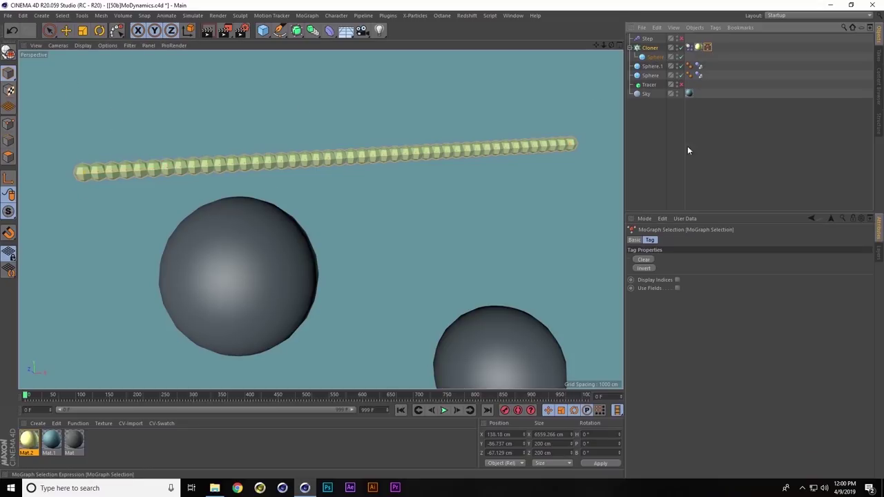
{"action": "left_click", "coordinate": [443, 410]}
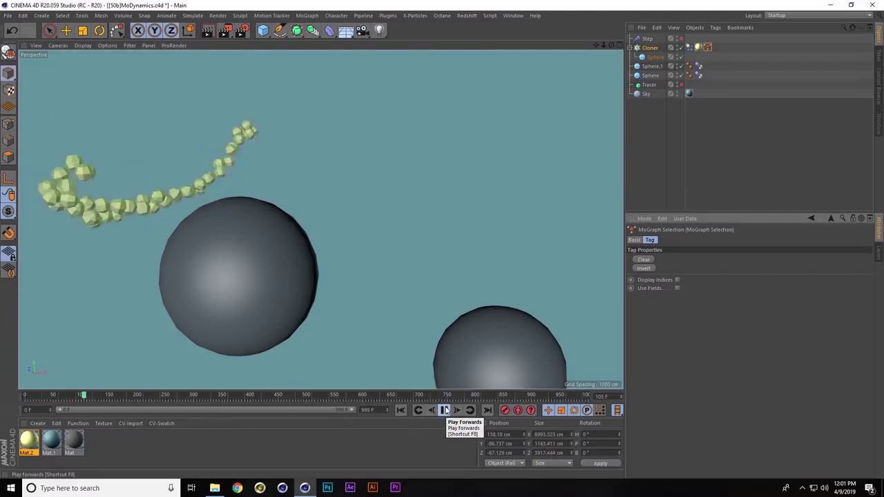
{"action": "left_click", "coordinate": [444, 410]}
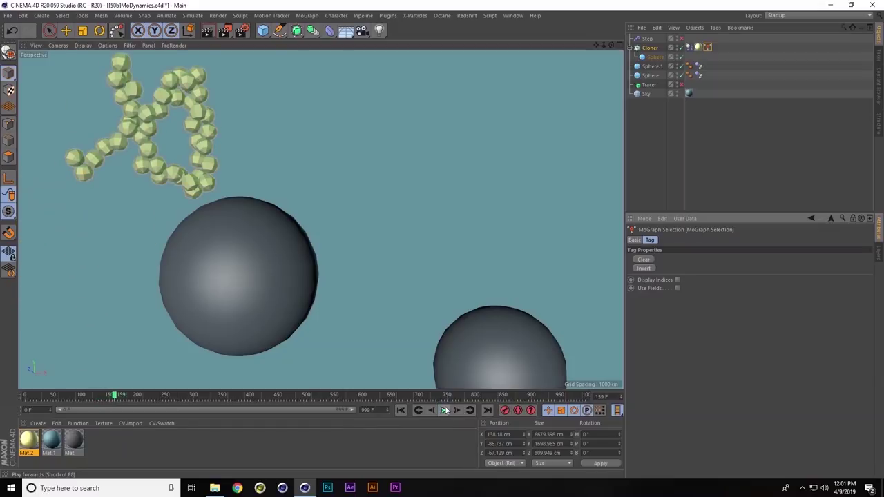
{"action": "left_click", "coordinate": [400, 410]}
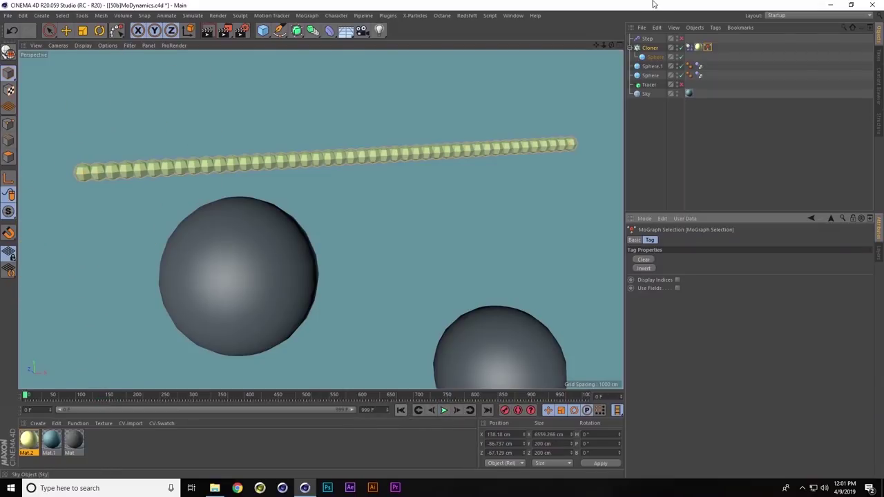
{"action": "left_click", "coordinate": [689, 48]}
Step: Turn off Self Collisions for the sphere chain, test the drop, and rewind to frame 0
{"action": "left_click", "coordinate": [667, 240]}
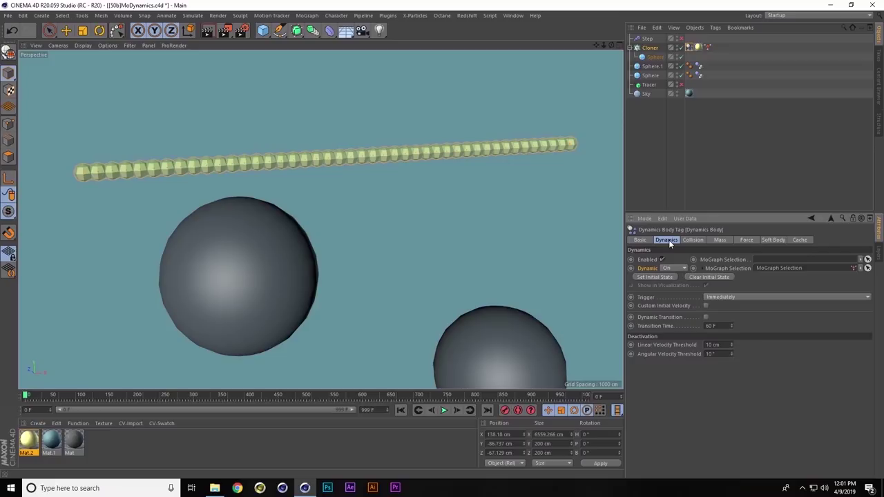
{"action": "left_click", "coordinate": [693, 240]}
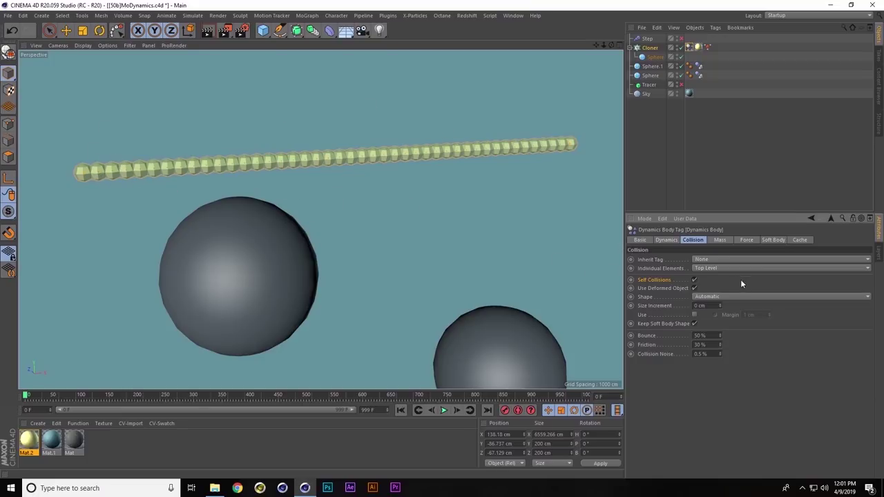
{"action": "left_click", "coordinate": [444, 410]}
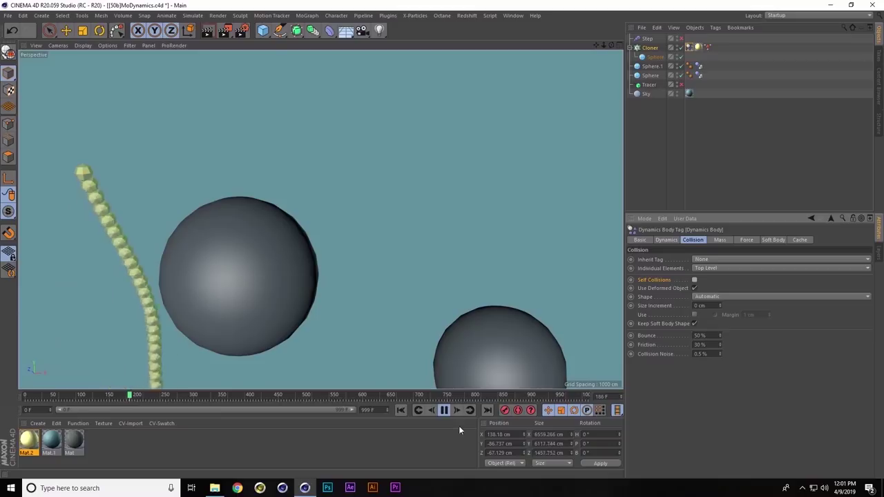
{"action": "left_click", "coordinate": [444, 411]}
{"action": "left_click", "coordinate": [400, 410]}
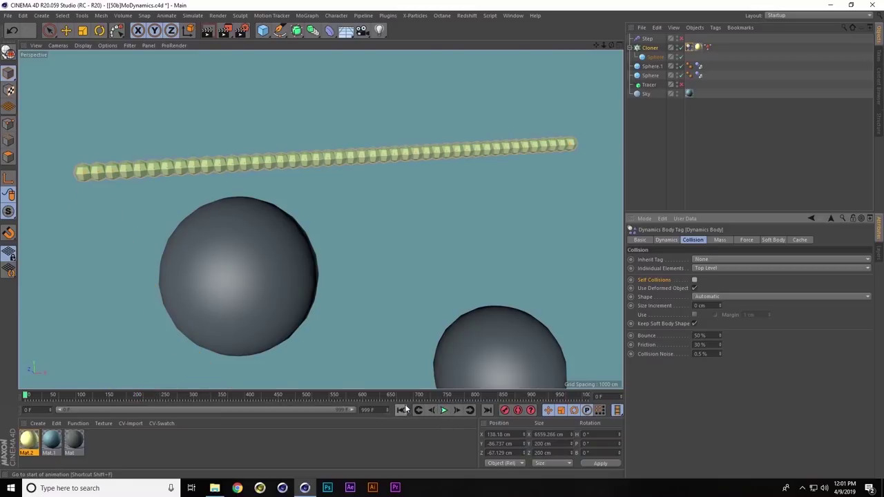
Step: Keep the Tracer on Connect All Objects and hide the Cloner's sphere chain
{"action": "left_click", "coordinate": [650, 85]}
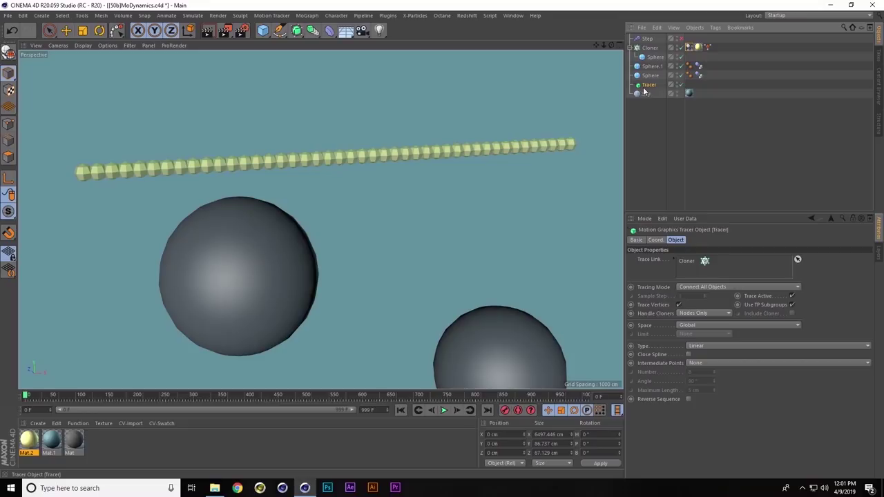
{"action": "left_click", "coordinate": [689, 287]}
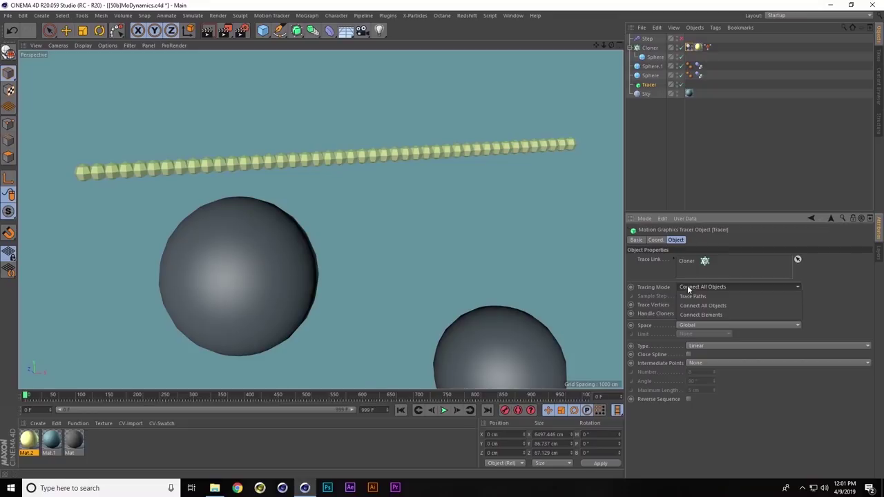
{"action": "left_click", "coordinate": [821, 278]}
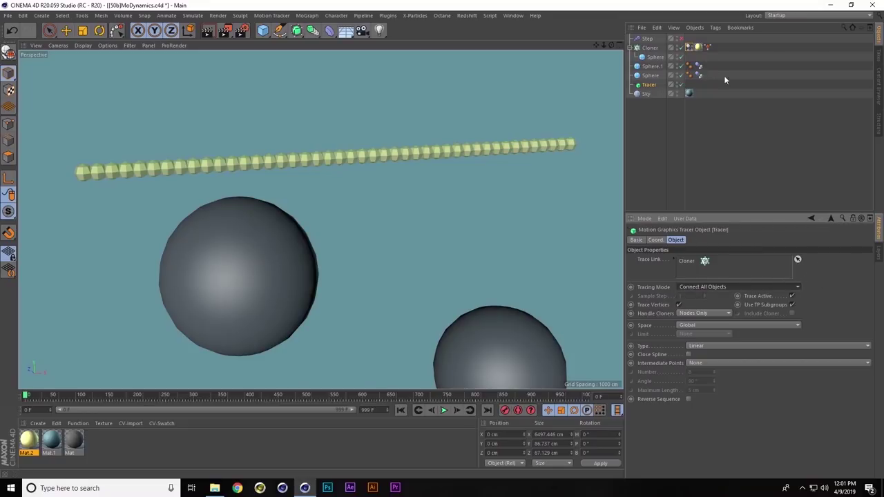
{"action": "left_click", "coordinate": [678, 46]}
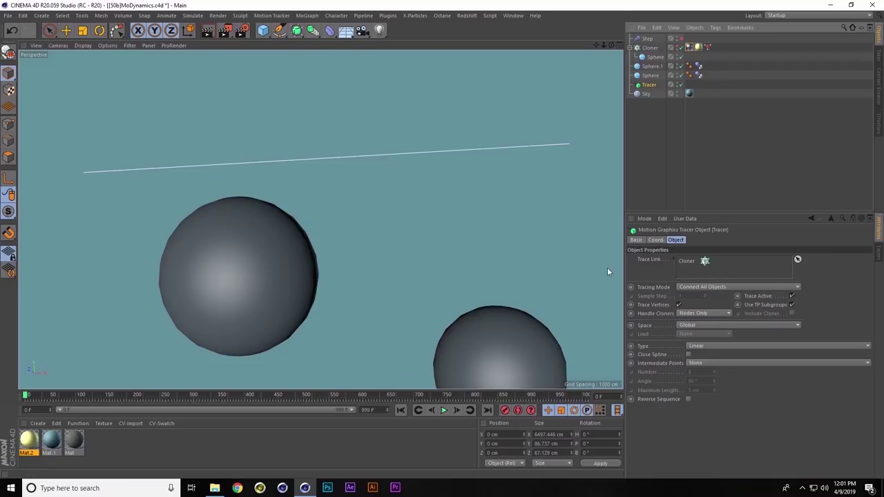
Step: Play the tracer line animation, then stop and rewind to frame 0
{"action": "left_click", "coordinate": [445, 410]}
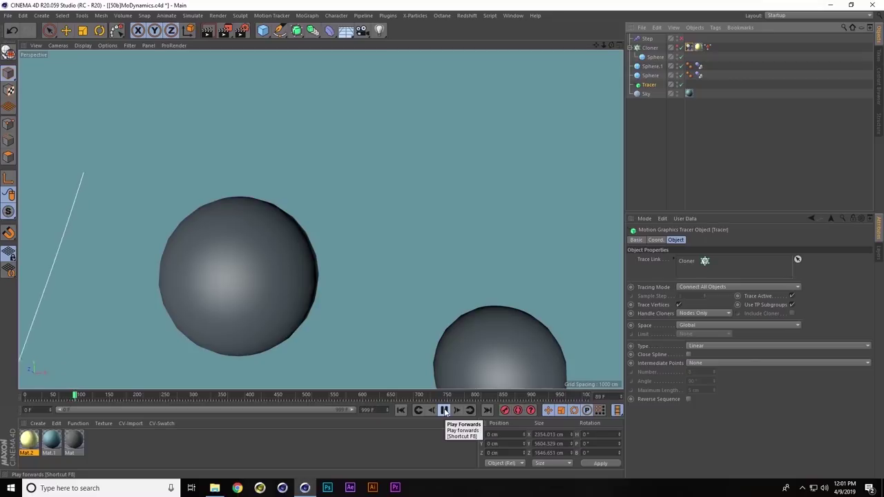
{"action": "left_click", "coordinate": [406, 411]}
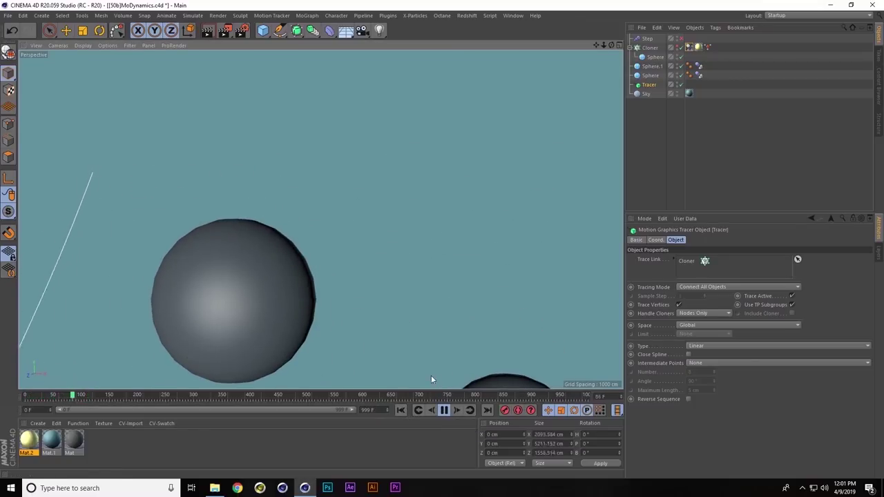
{"action": "left_click", "coordinate": [444, 411]}
{"action": "left_click", "coordinate": [401, 410]}
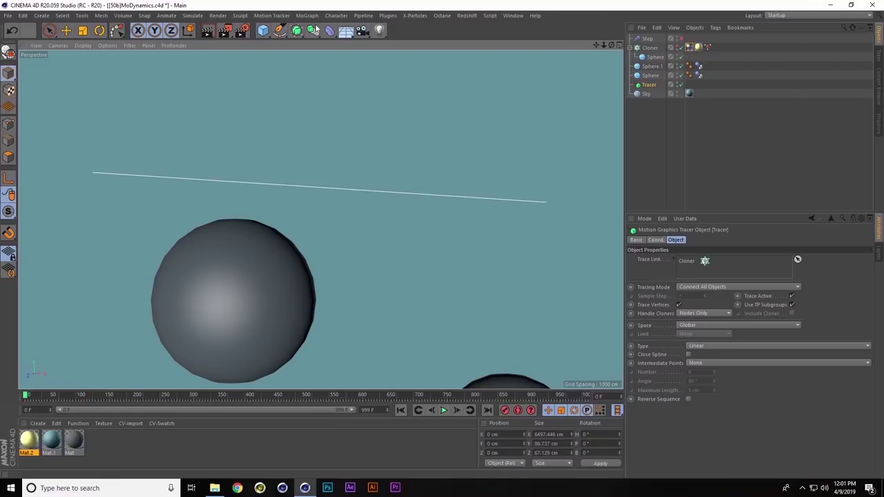
Step: Add an n-Side spline and a Sweep, with the n-Side and Tracer inside the Sweep
{"action": "left_click", "coordinate": [279, 39]}
{"action": "left_click", "coordinate": [375, 91]}
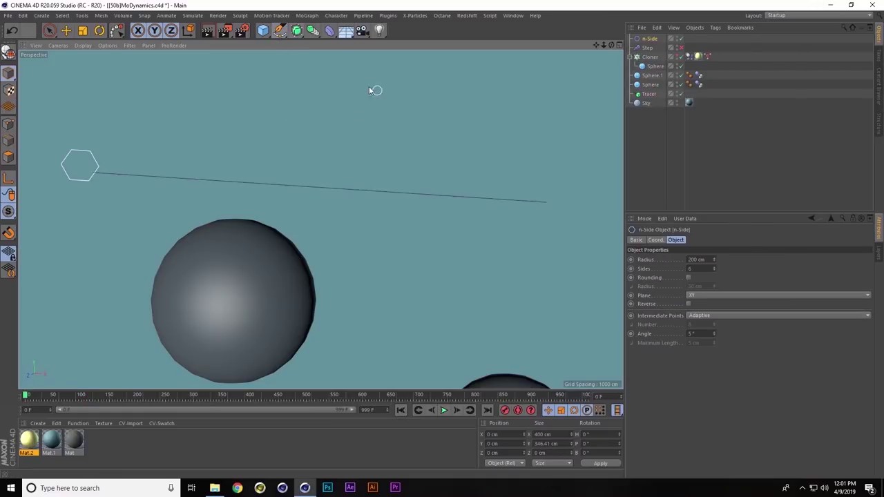
{"action": "left_click", "coordinate": [297, 30]}
{"action": "left_click", "coordinate": [331, 77]}
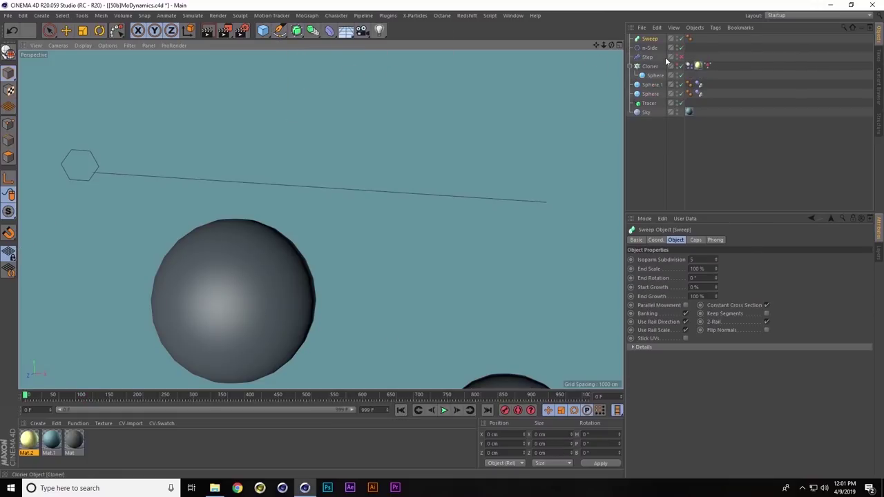
{"action": "left_click_drag", "start_coordinate": [646, 52], "coordinate": [648, 40]}
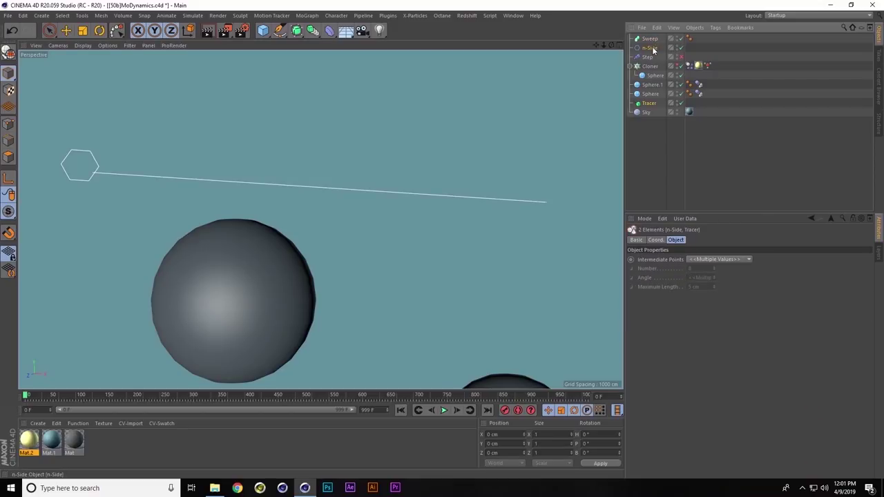
{"action": "left_click_drag", "start_coordinate": [655, 40], "coordinate": [654, 41]}
Step: Give the n-Side profile a 100 cm radius and 8 sides
{"action": "left_click", "coordinate": [655, 84]}
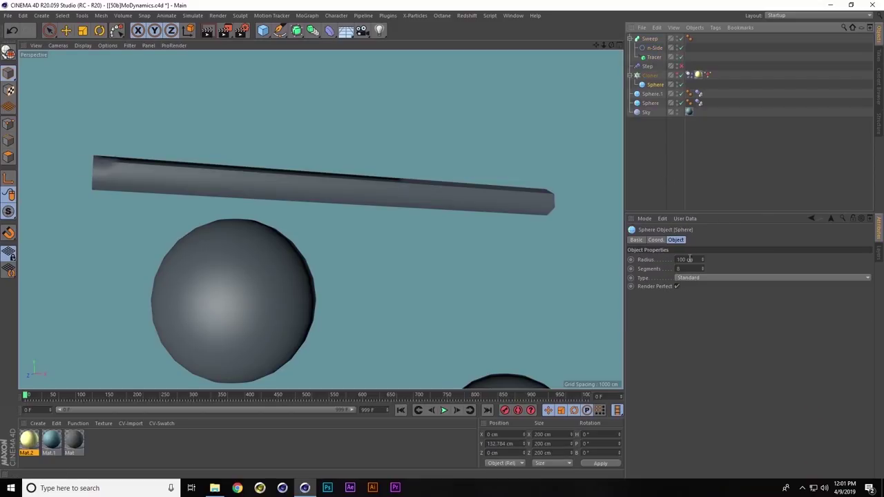
{"action": "left_click", "coordinate": [654, 47]}
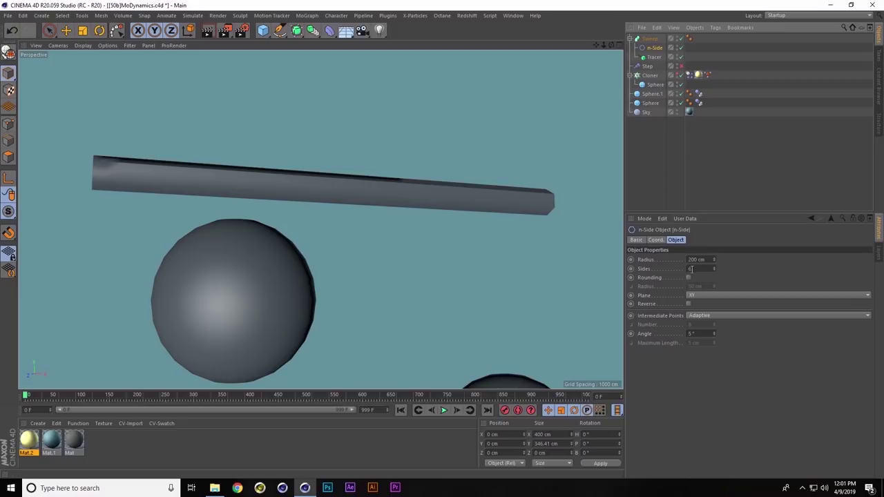
{"action": "type", "text": "100"}
{"action": "key", "text": "Return"}
{"action": "left_click", "coordinate": [715, 268]}
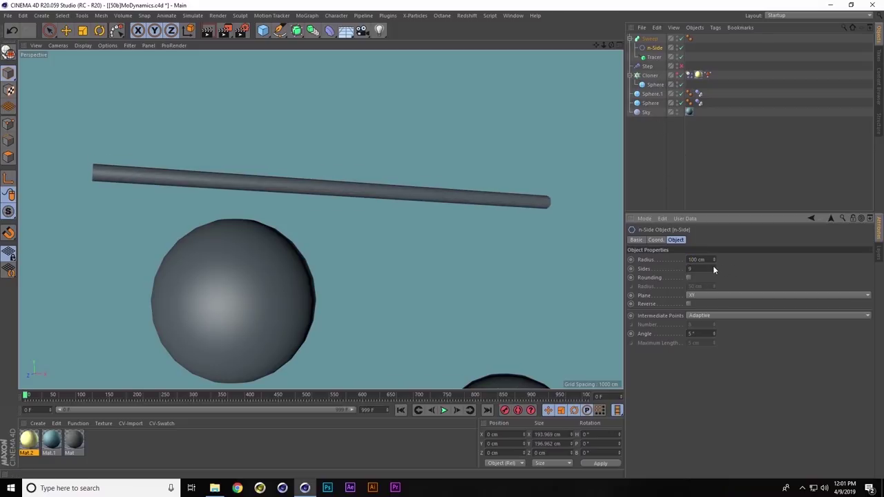
Step: Play the tube draping over the sphere, then rewind to the start
{"action": "left_click", "coordinate": [445, 410]}
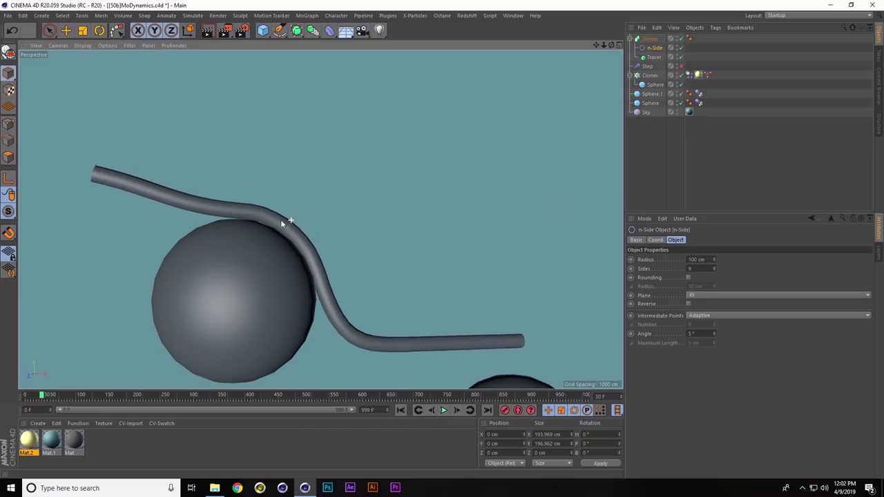
{"action": "left_click", "coordinate": [401, 410]}
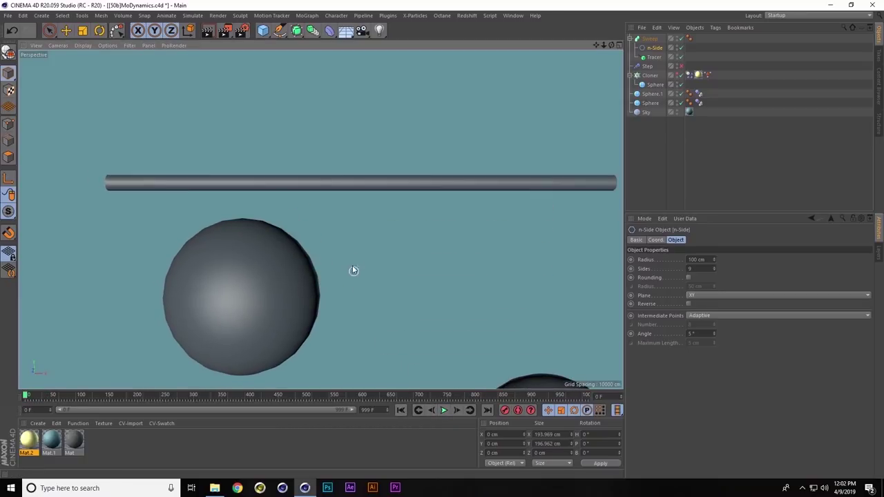
{"action": "scroll", "coordinate": [388, 185], "scroll_direction": "down", "scroll_amount": 3}
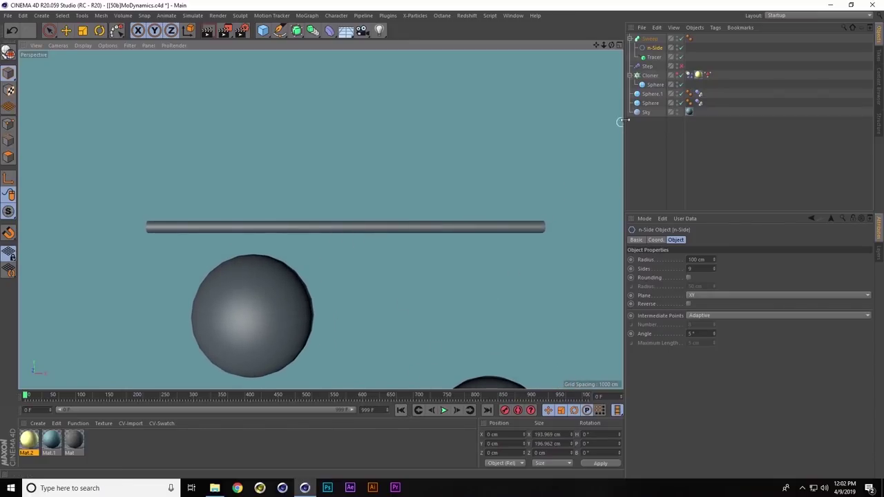
Step: Show the sphere chain and enable the Step effector with clone size ramping sharply near the end
{"action": "left_click", "coordinate": [679, 38]}
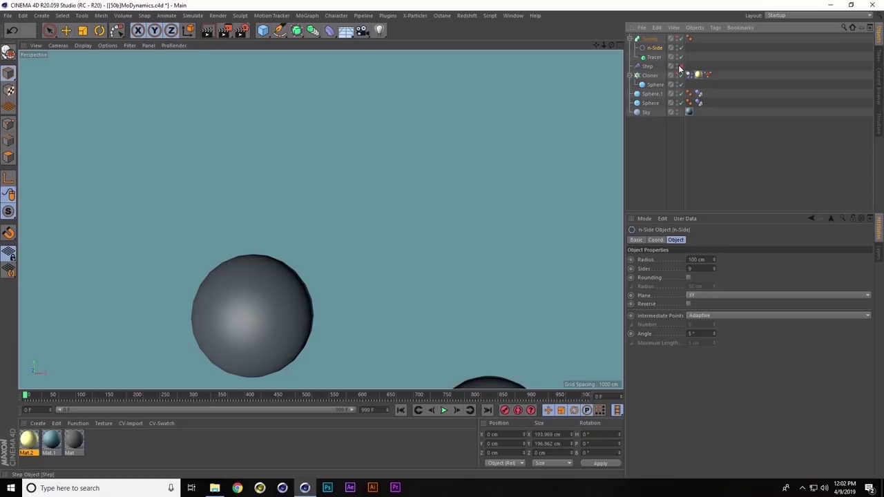
{"action": "left_click", "coordinate": [679, 75]}
{"action": "left_click", "coordinate": [649, 76]}
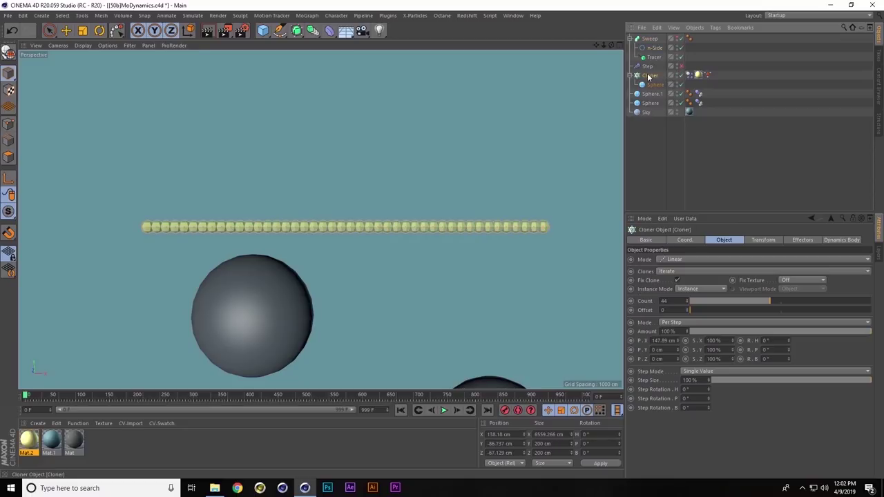
{"action": "left_click", "coordinate": [648, 67]}
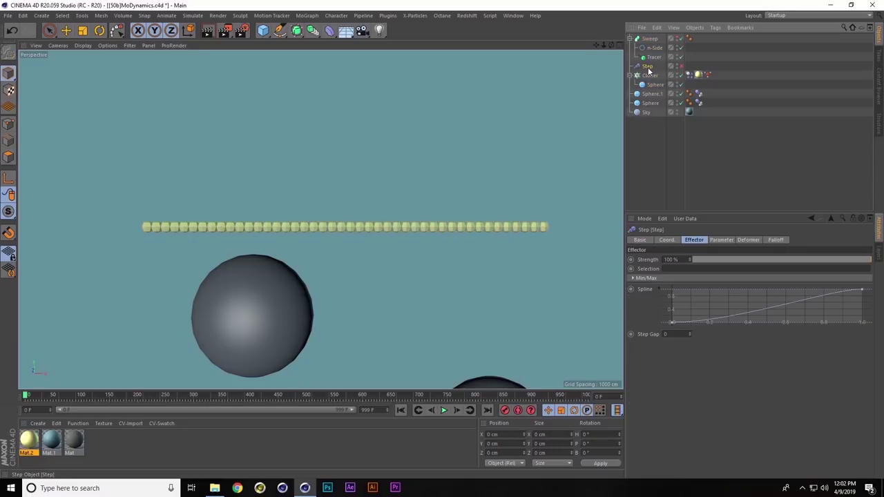
{"action": "left_click", "coordinate": [650, 75]}
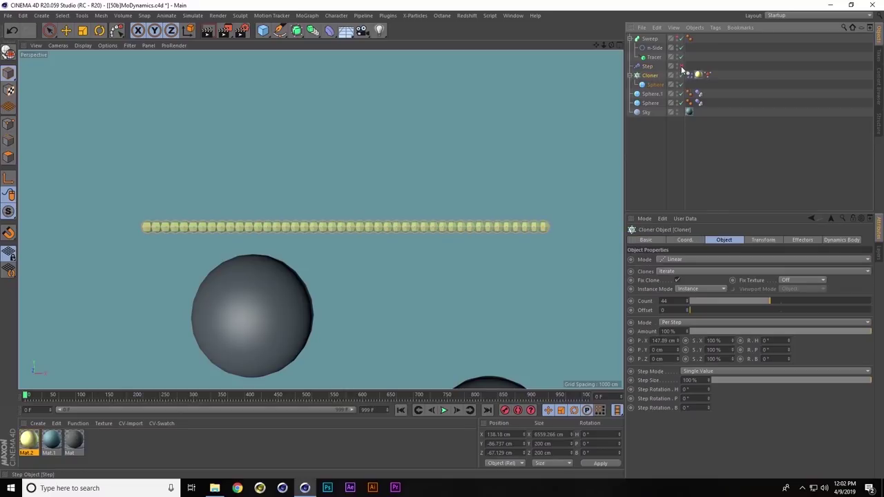
{"action": "left_click", "coordinate": [681, 66]}
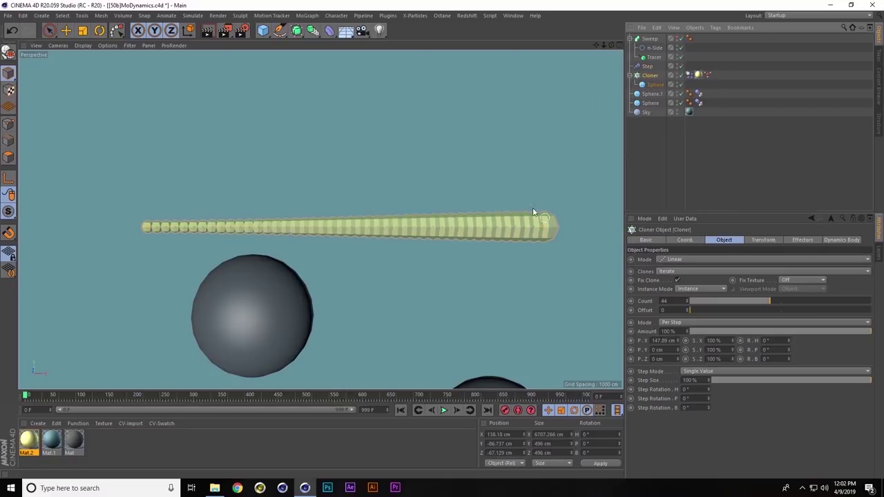
{"action": "left_click", "coordinate": [648, 66]}
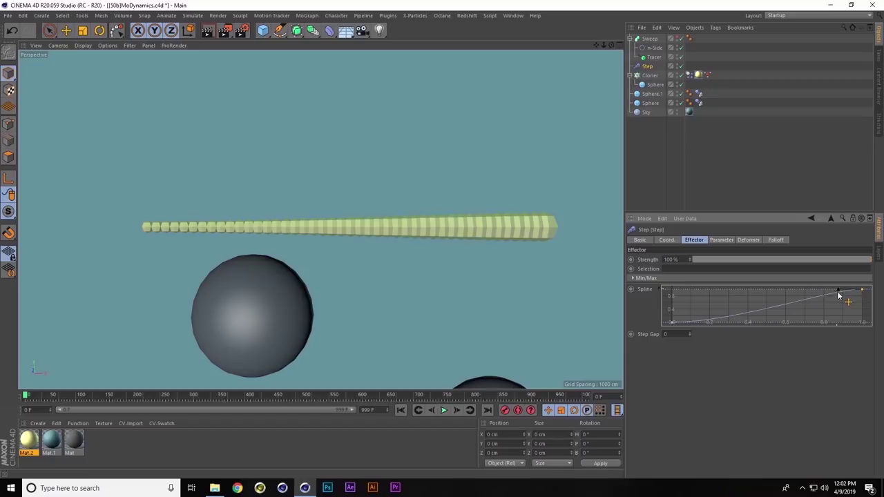
{"action": "left_click_drag", "start_coordinate": [838, 291], "coordinate": [850, 310]}
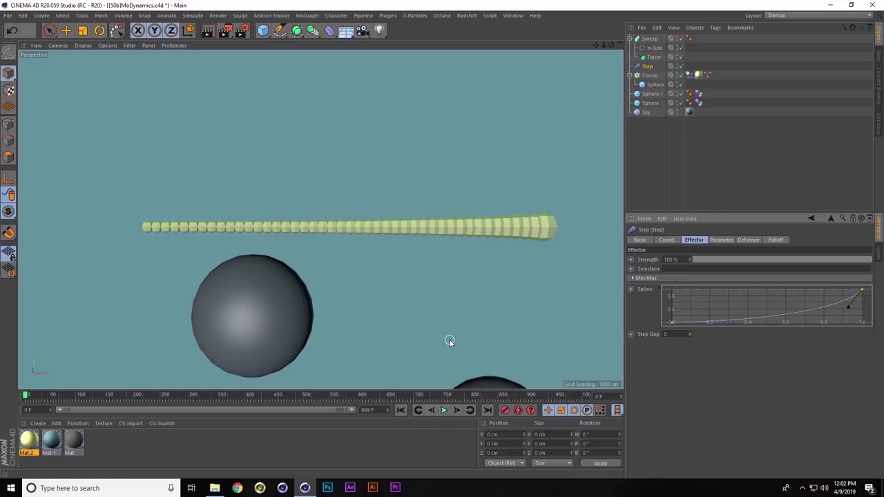
{"action": "left_click_drag", "start_coordinate": [449, 339], "coordinate": [433, 362], "text": "alt"}
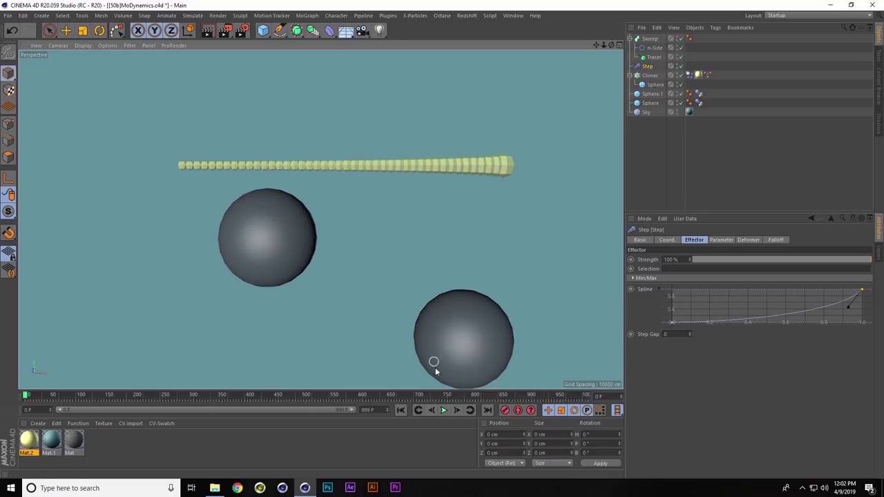
Step: Play the tapered chain simulation, then stop and rewind
{"action": "left_click", "coordinate": [444, 411]}
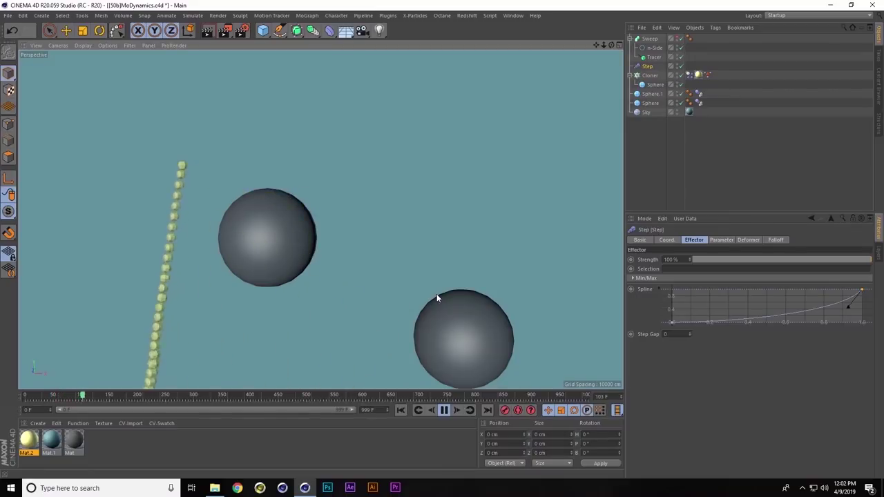
{"action": "left_click", "coordinate": [444, 411]}
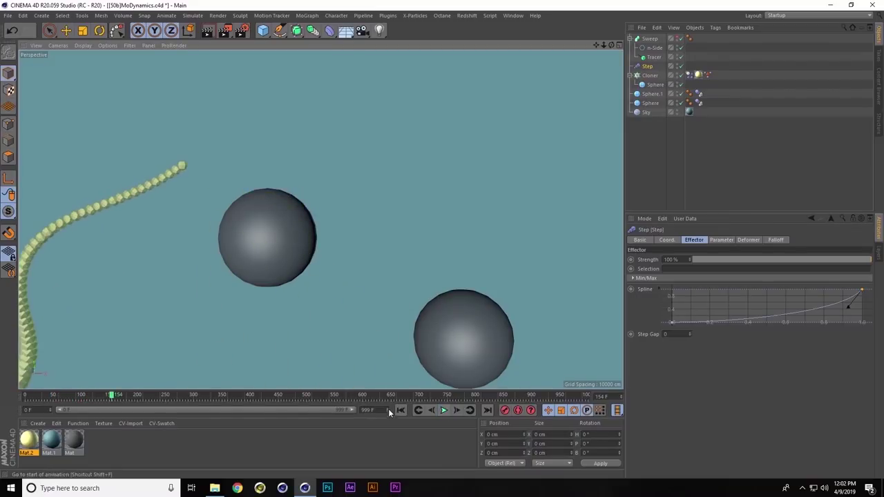
{"action": "left_click", "coordinate": [400, 410]}
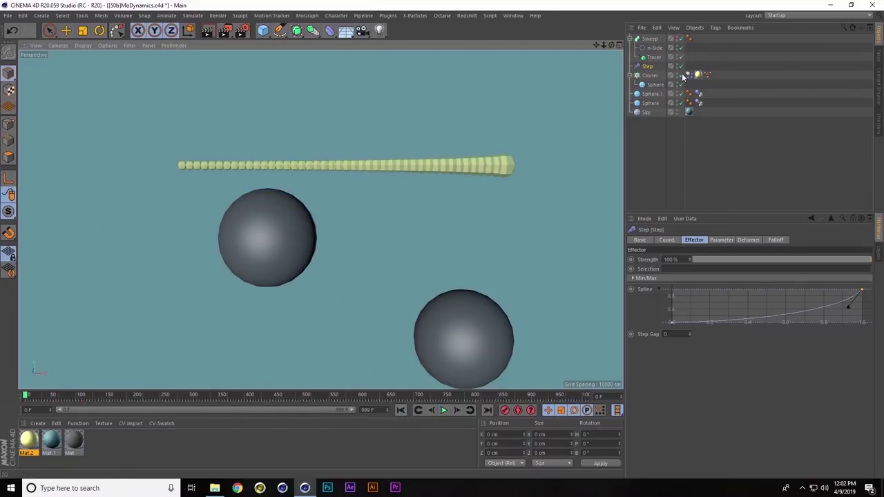
Step: Enable the Sweep and scale the Tracer up to about 228% so the tube covers the chain
{"action": "left_click", "coordinate": [677, 38]}
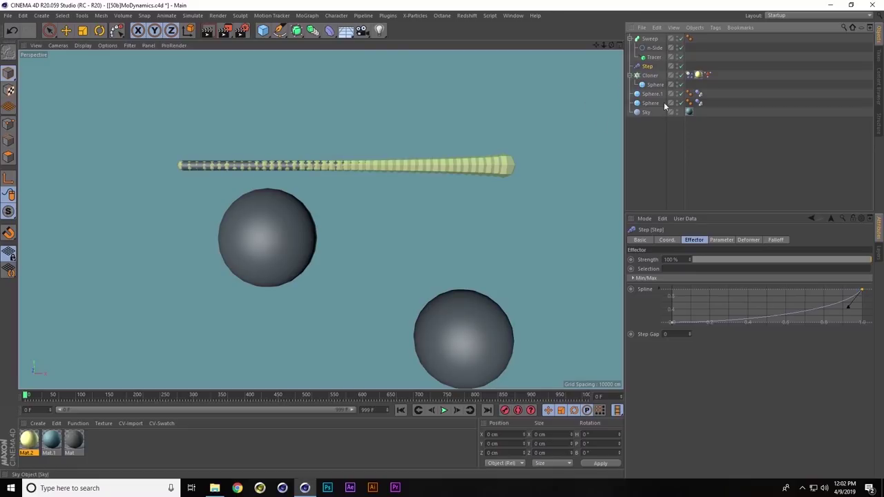
{"action": "left_click", "coordinate": [649, 49]}
{"action": "left_click", "coordinate": [653, 56]}
{"action": "key", "text": "t"}
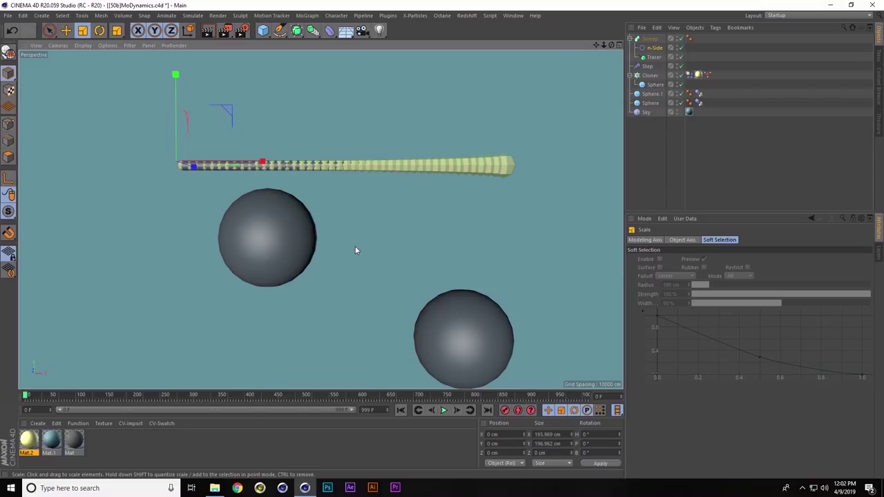
{"action": "left_click_drag", "start_coordinate": [355, 247], "coordinate": [760, 46]}
Step: Shape the Sweep's Scale curve to taper the tube from a point, and hide the Cloner
{"action": "left_click", "coordinate": [646, 39]}
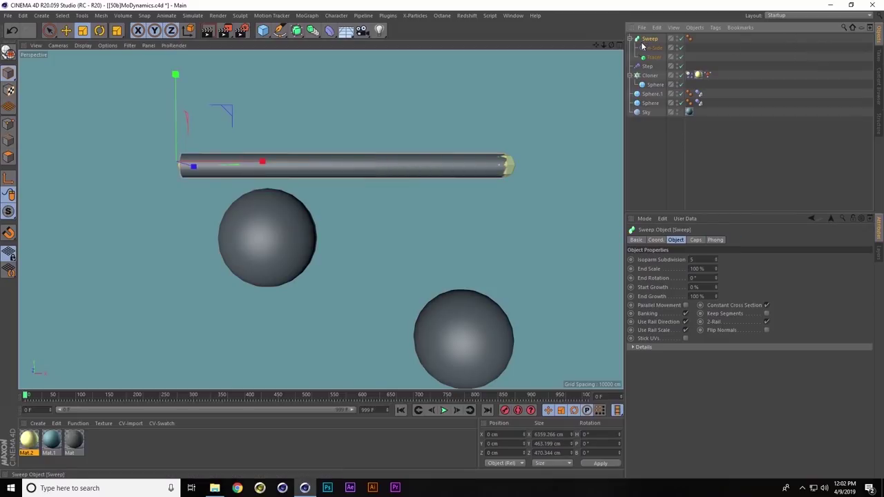
{"action": "left_click", "coordinate": [642, 348]}
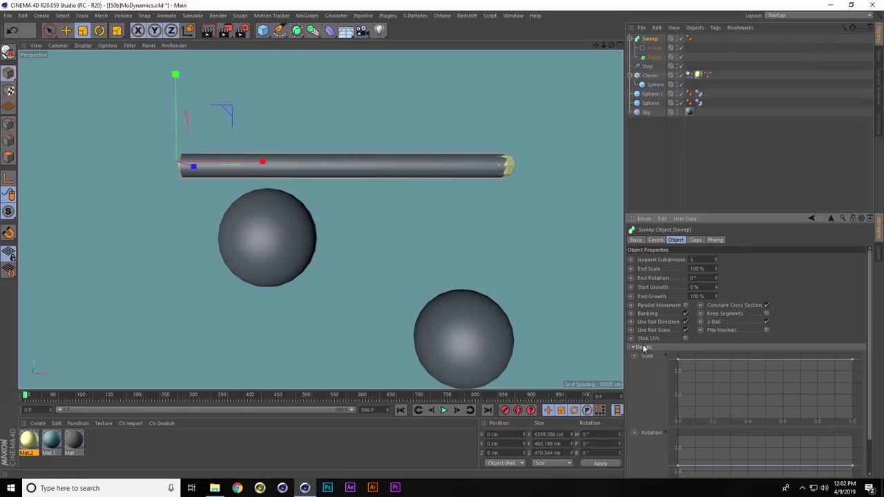
{"action": "left_click_drag", "start_coordinate": [678, 363], "coordinate": [696, 390]}
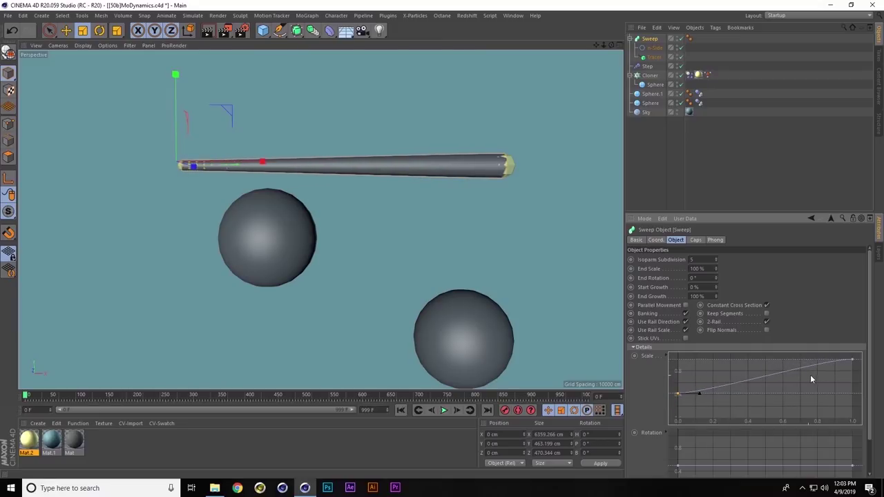
{"action": "left_click_drag", "start_coordinate": [833, 364], "coordinate": [830, 383]}
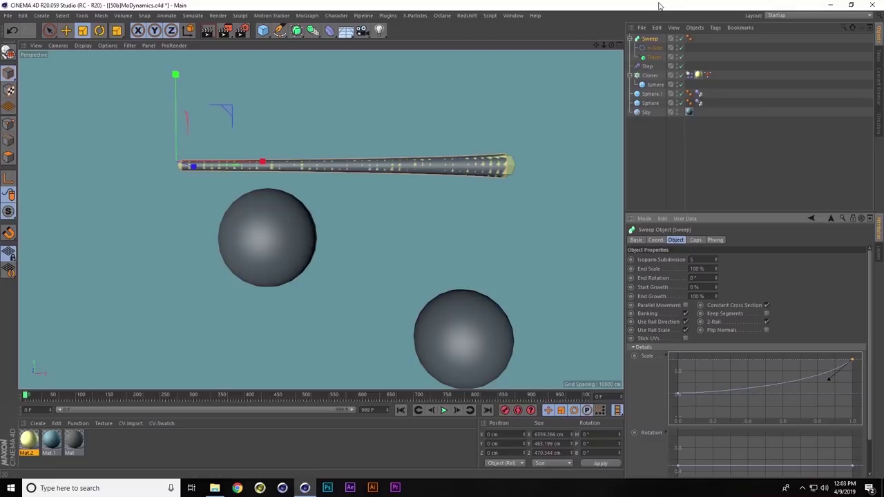
{"action": "left_click", "coordinate": [680, 75]}
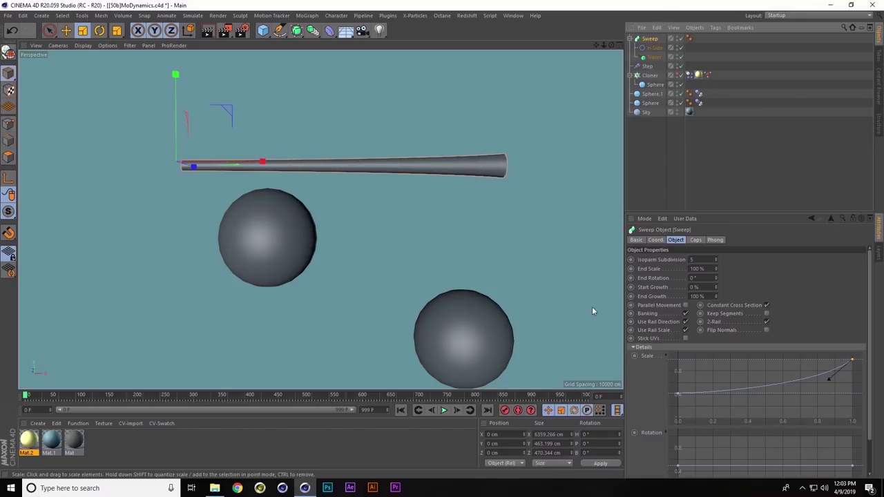
Step: Play the tube falling until frame 375, rewind to frame 0, and close the project
{"action": "left_click", "coordinate": [444, 412]}
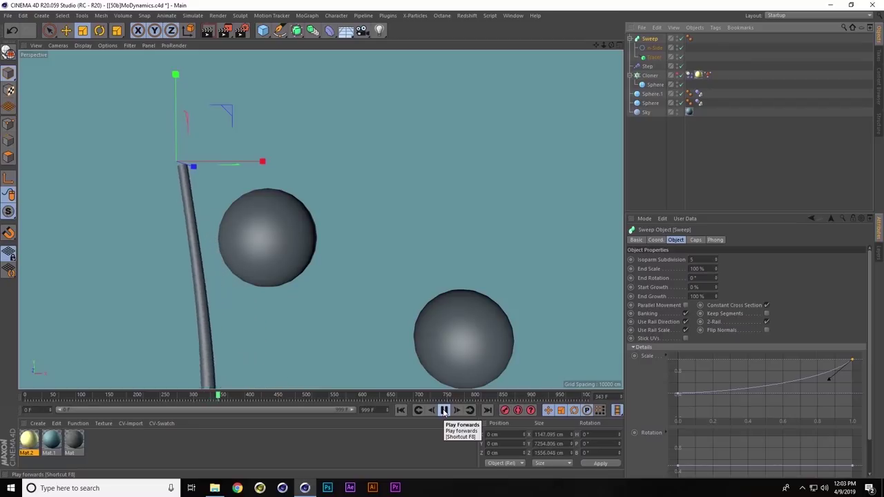
{"action": "left_click", "coordinate": [444, 411]}
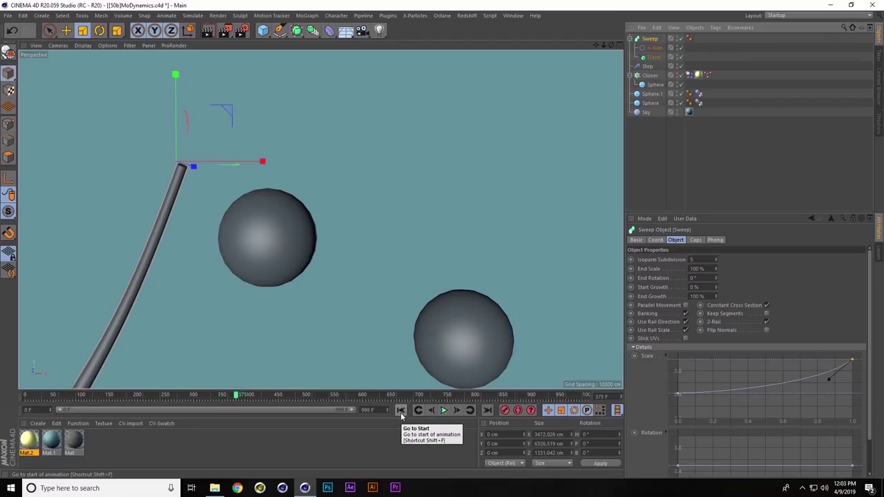
{"action": "left_click", "coordinate": [402, 411]}
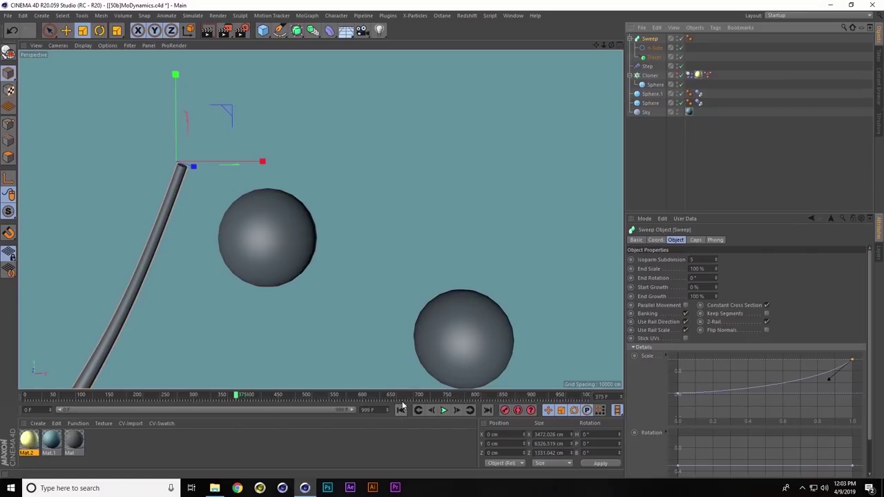
{"action": "left_click", "coordinate": [401, 411]}
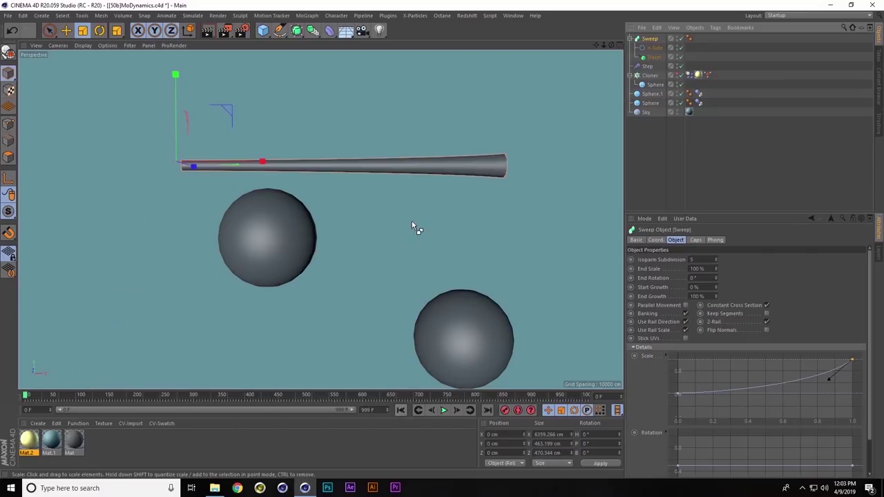
{"action": "key", "text": "ctrl+F4"}
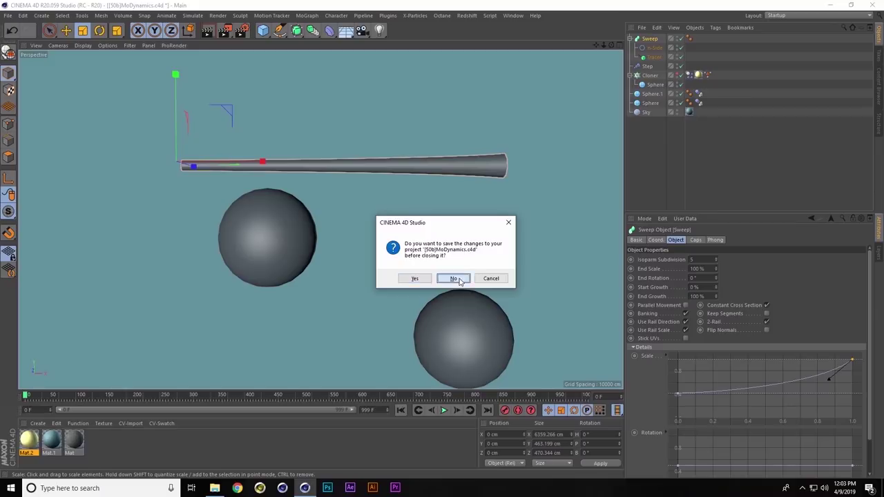
Step: Discard unsaved changes, then display the Subdivision Surface plane in Gouraud Shading (Lines)
{"action": "left_click", "coordinate": [453, 278]}
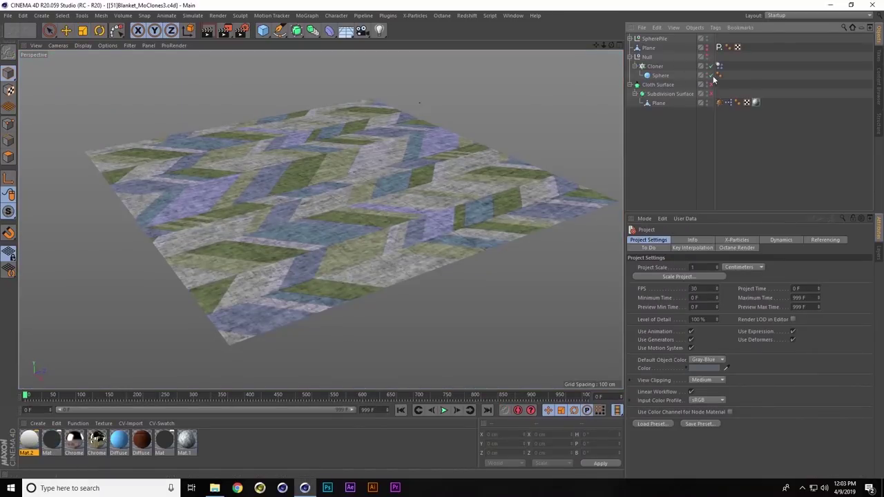
{"action": "left_click", "coordinate": [657, 104]}
{"action": "left_click", "coordinate": [670, 47]}
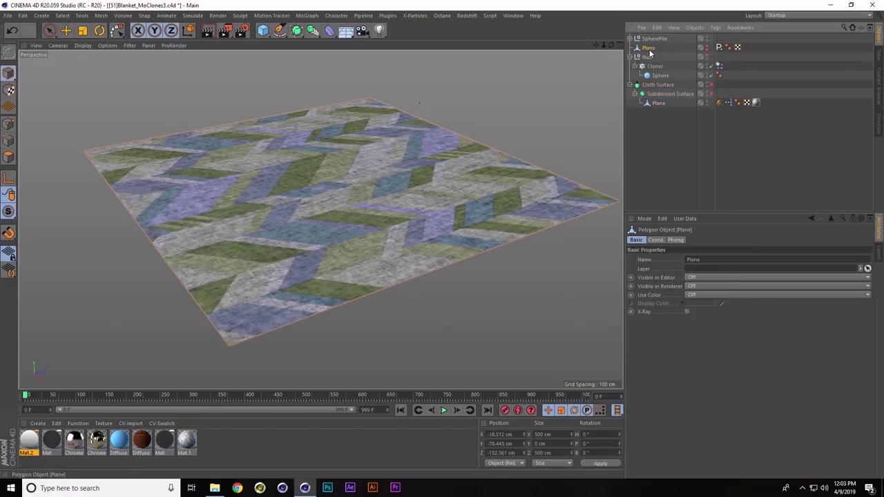
{"action": "left_click", "coordinate": [657, 104]}
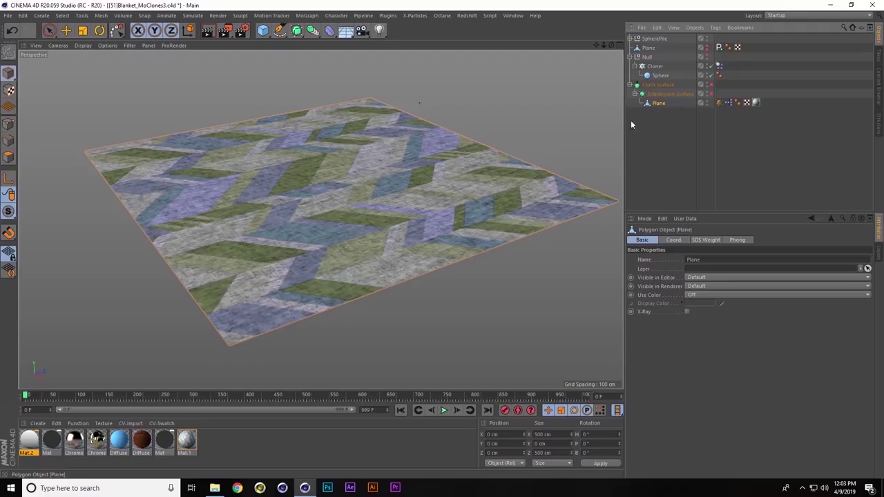
{"action": "key", "text": "n"}
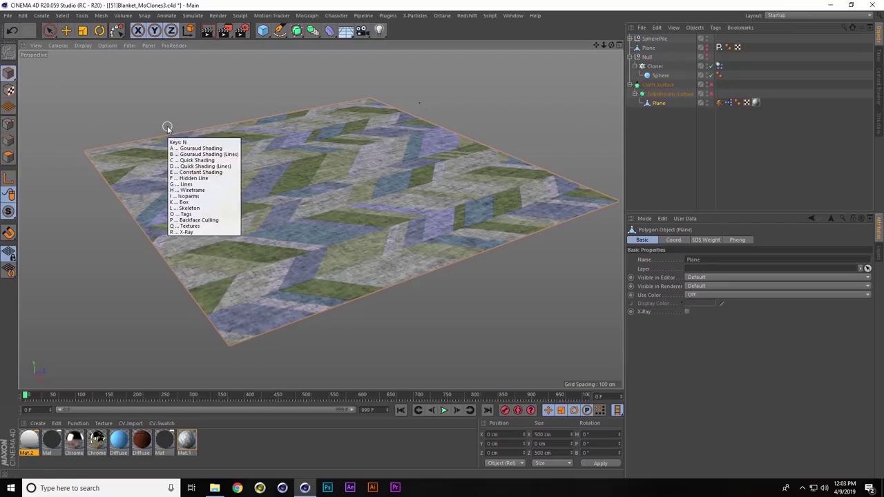
{"action": "key", "text": "b"}
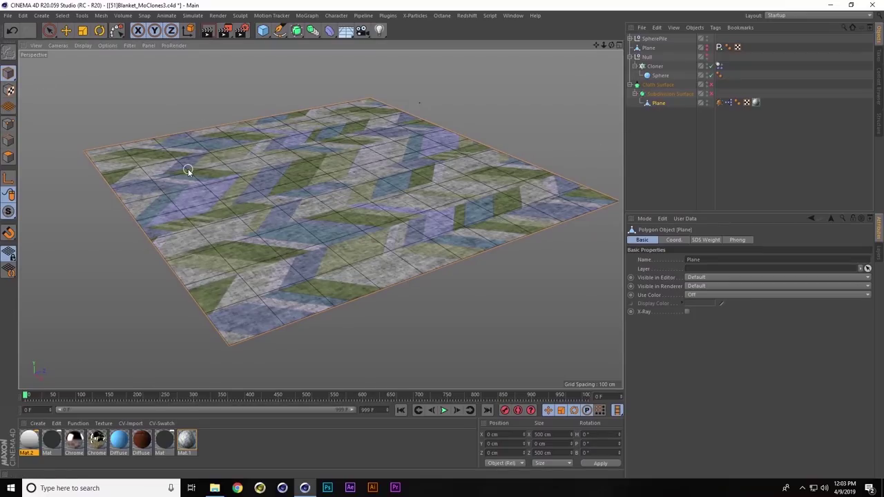
{"action": "left_click", "coordinate": [657, 66]}
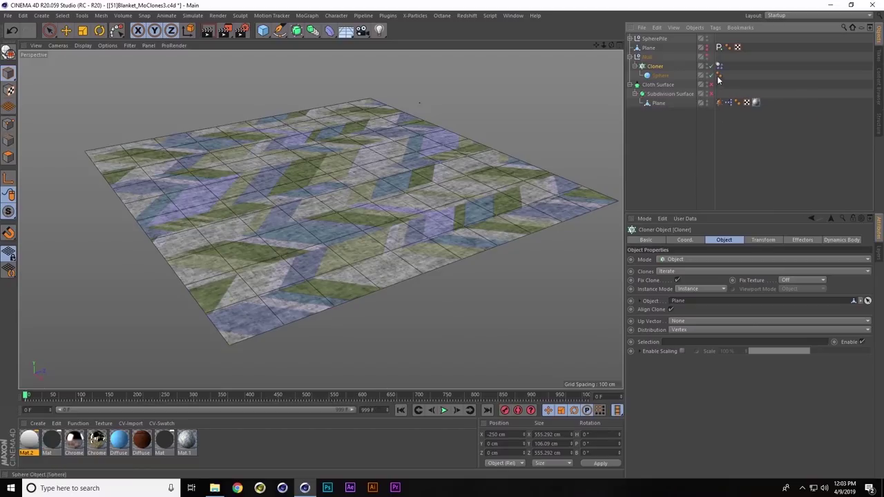
Step: Reveal the sphere clone grid and inspect the Cloner's Dynamics Body collision settings
{"action": "left_click", "coordinate": [707, 57]}
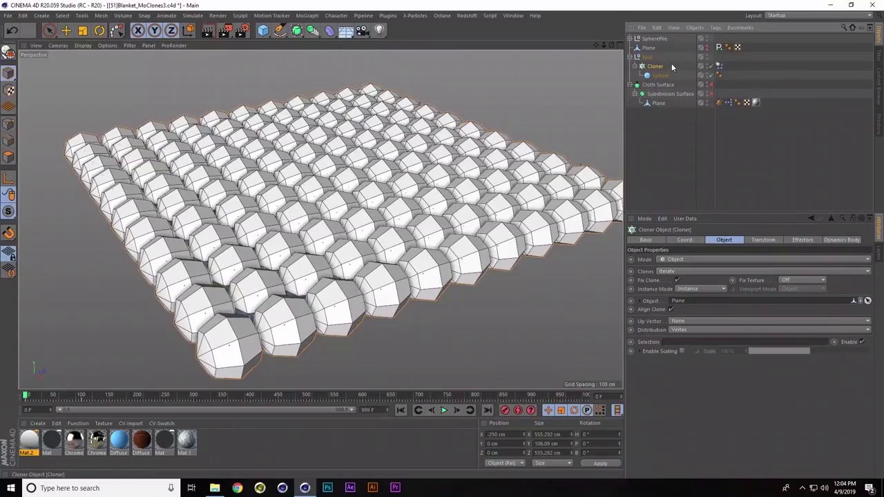
{"action": "left_click", "coordinate": [719, 65]}
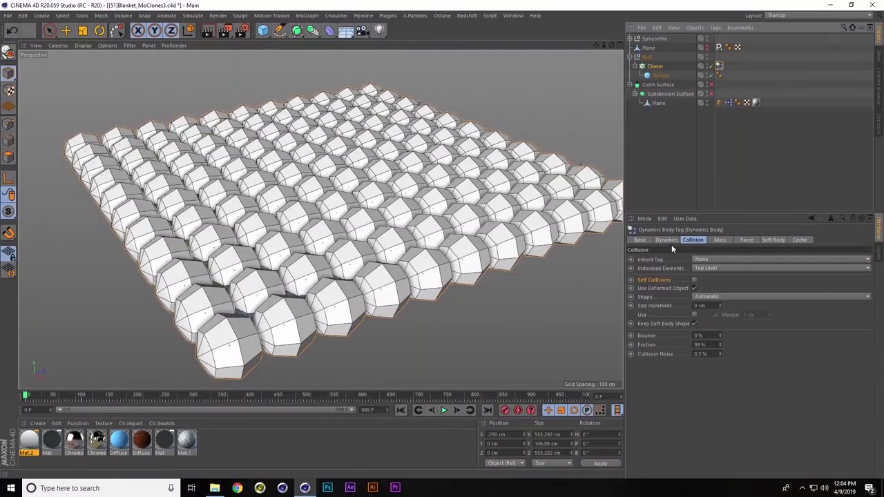
{"action": "left_click", "coordinate": [654, 66]}
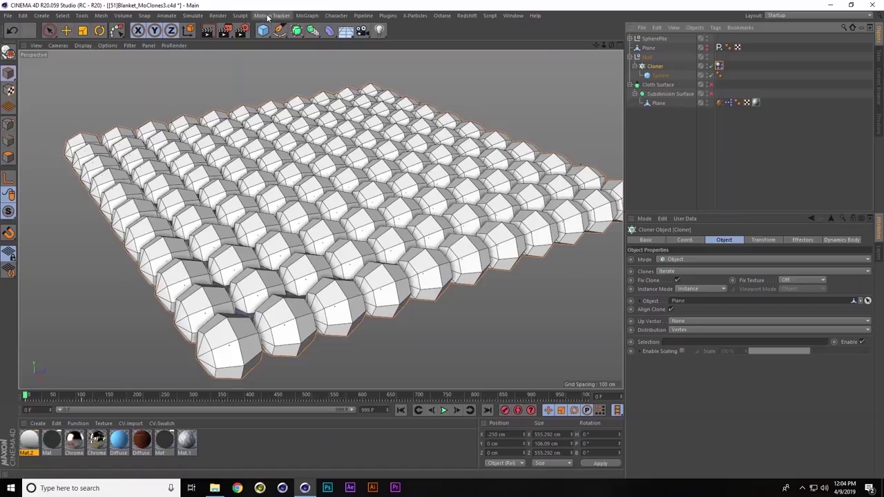
{"action": "left_click", "coordinate": [268, 18]}
{"action": "mouse_move", "coordinate": [299, 15]}
{"action": "mouse_move", "coordinate": [319, 30]}
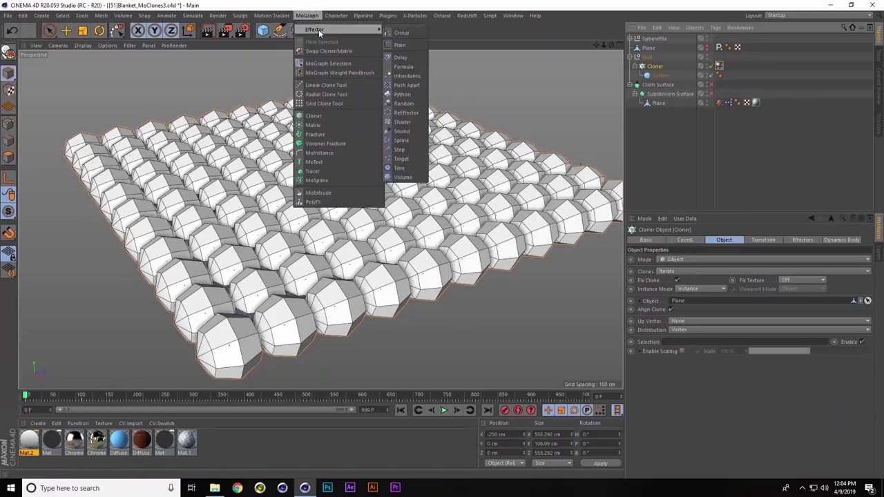
{"action": "left_click", "coordinate": [522, 68]}
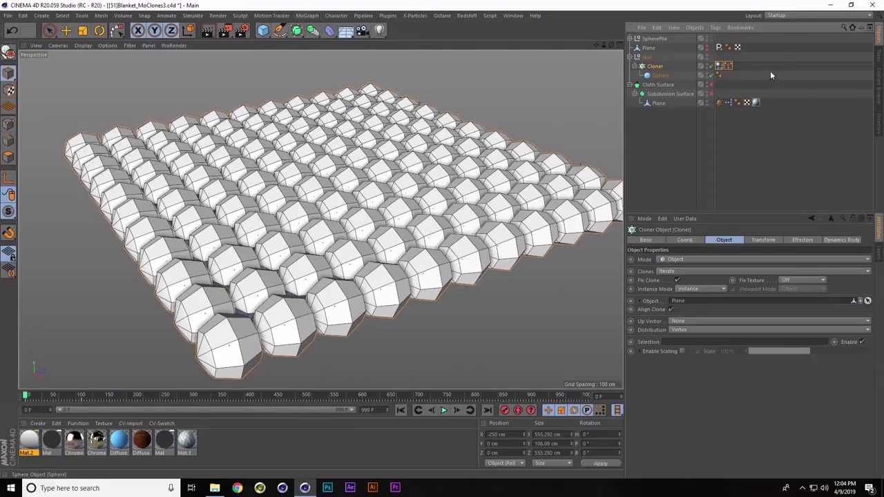
Step: Zoom out the viewport and view the Cloner's MoGraph Selection tag settings
{"action": "left_click", "coordinate": [729, 66]}
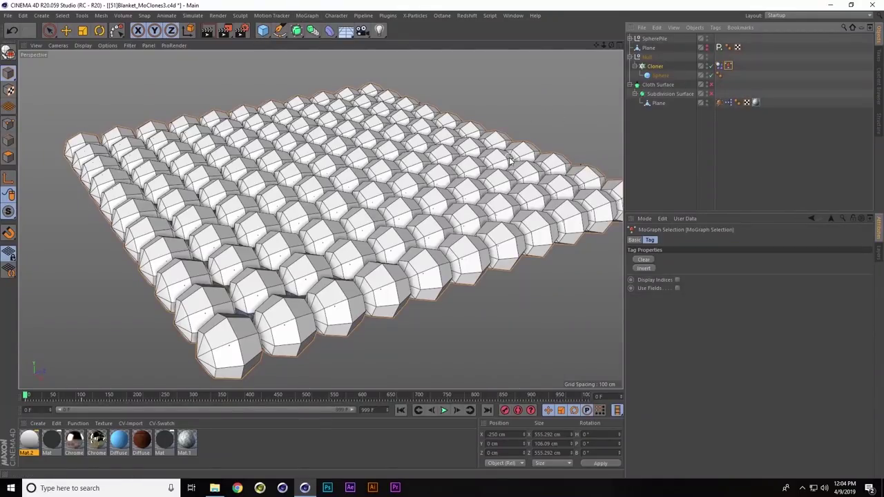
{"action": "scroll", "coordinate": [510, 161], "scroll_direction": "down", "scroll_amount": 3}
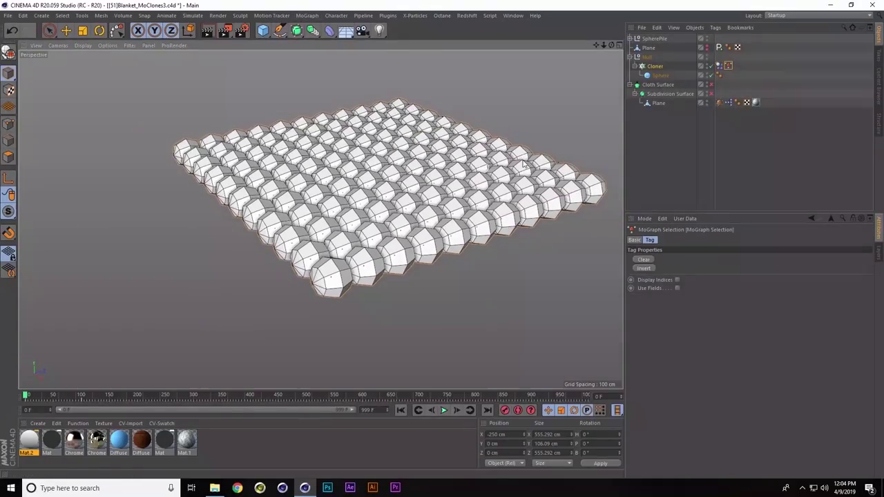
{"action": "left_click", "coordinate": [660, 65]}
{"action": "left_click", "coordinate": [728, 66]}
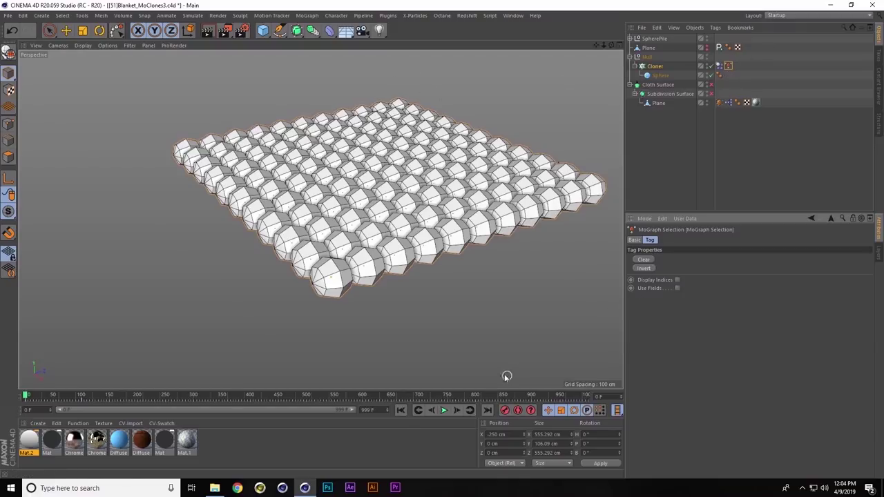
Step: Check the Dynamics Body soft-body spring settings, play the cloth simulation, and rewind
{"action": "left_click", "coordinate": [719, 66]}
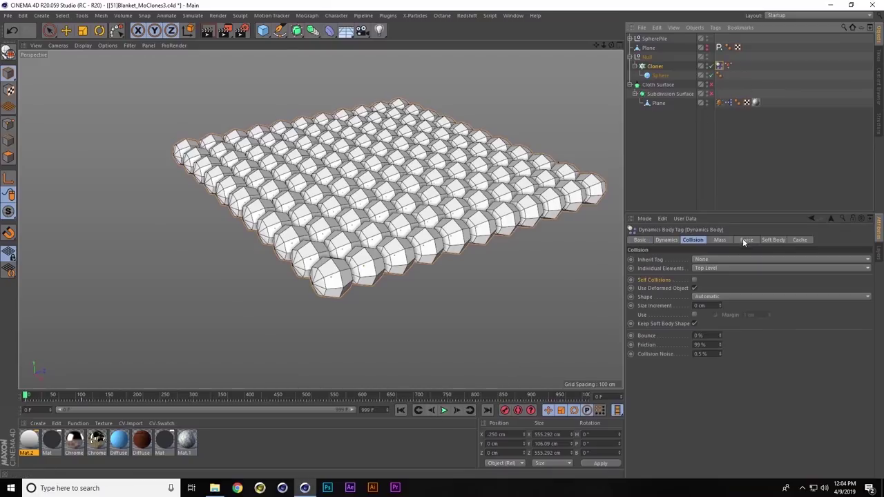
{"action": "left_click", "coordinate": [768, 241]}
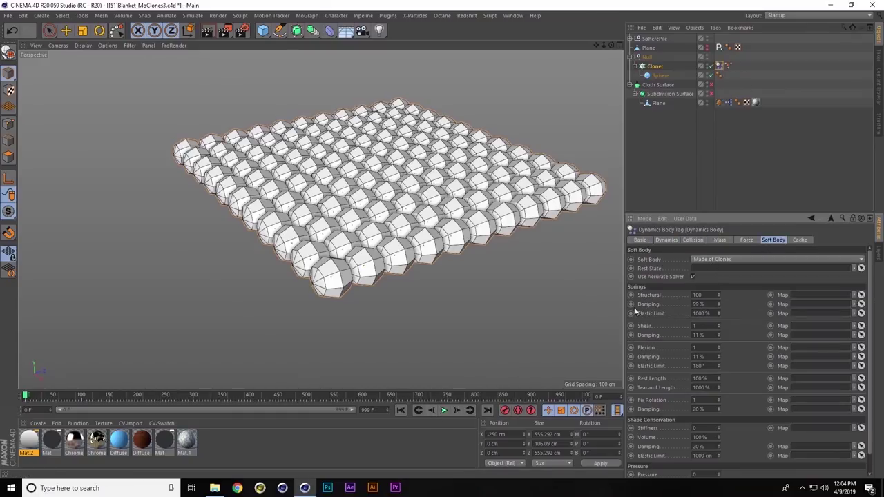
{"action": "left_click", "coordinate": [444, 410]}
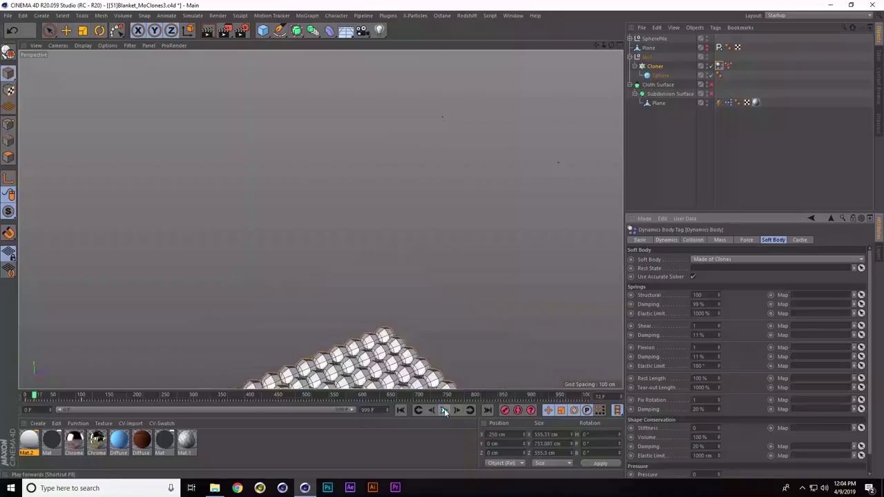
{"action": "left_click", "coordinate": [401, 410]}
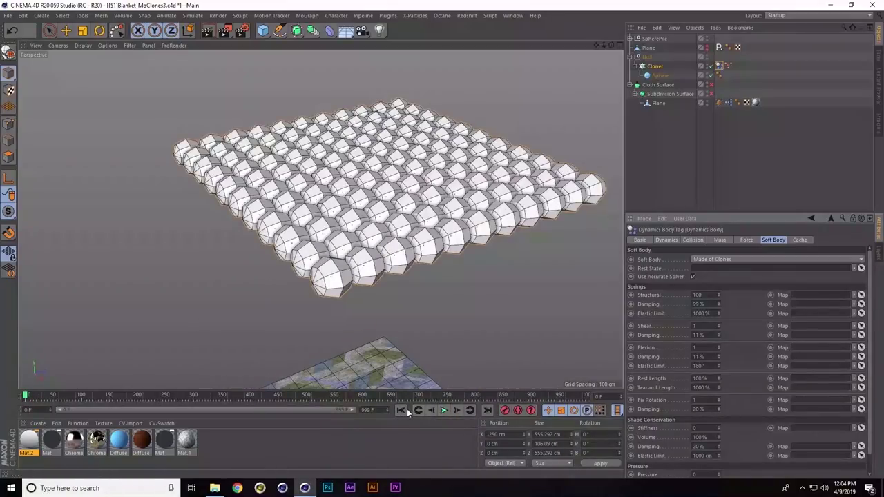
{"action": "left_click", "coordinate": [401, 411]}
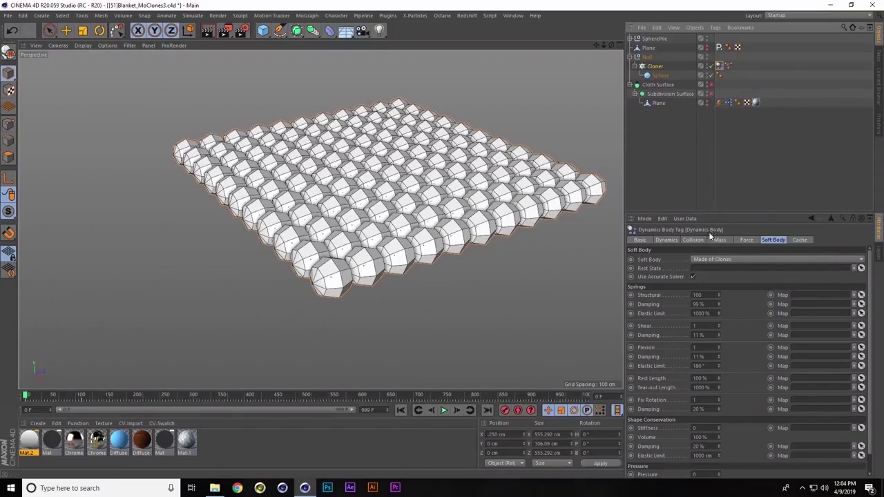
Step: Assign the Cloner's MoGraph Selection tag to the Dynamic field
{"action": "left_click", "coordinate": [667, 240]}
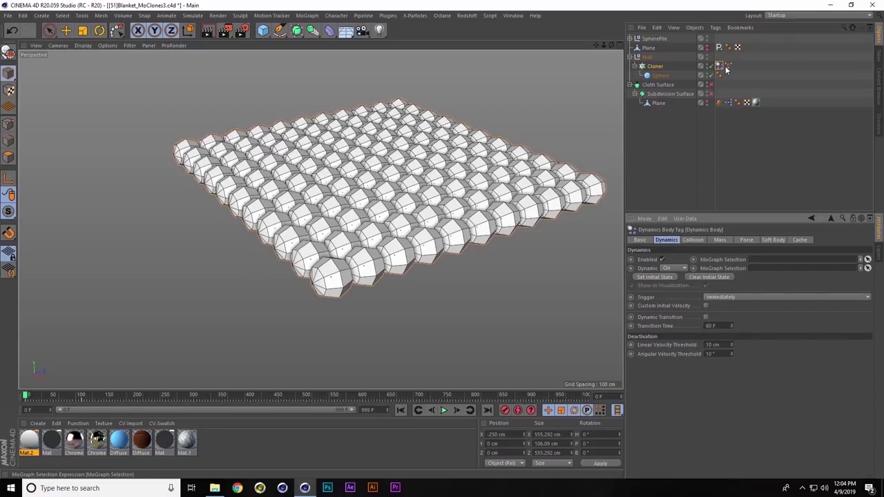
{"action": "left_click_drag", "start_coordinate": [728, 65], "coordinate": [728, 184]}
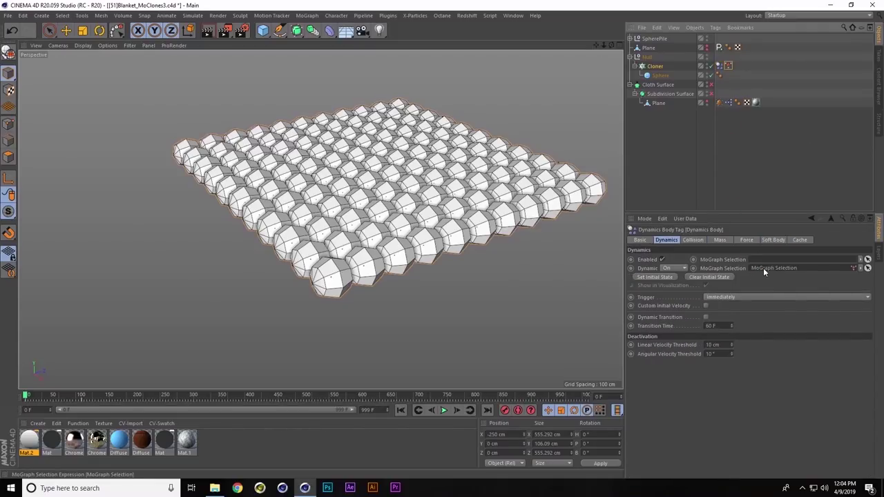
{"action": "left_click_drag", "start_coordinate": [763, 271], "coordinate": [763, 271]}
Step: Preview the sagging blanket simulation, then stop and rewind it to frame 0
{"action": "left_click", "coordinate": [444, 411]}
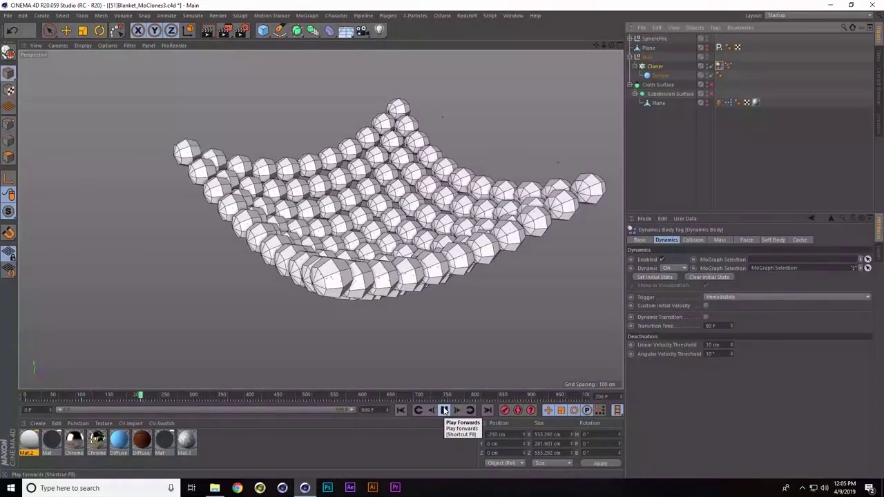
{"action": "left_click", "coordinate": [444, 410]}
{"action": "left_click", "coordinate": [402, 411]}
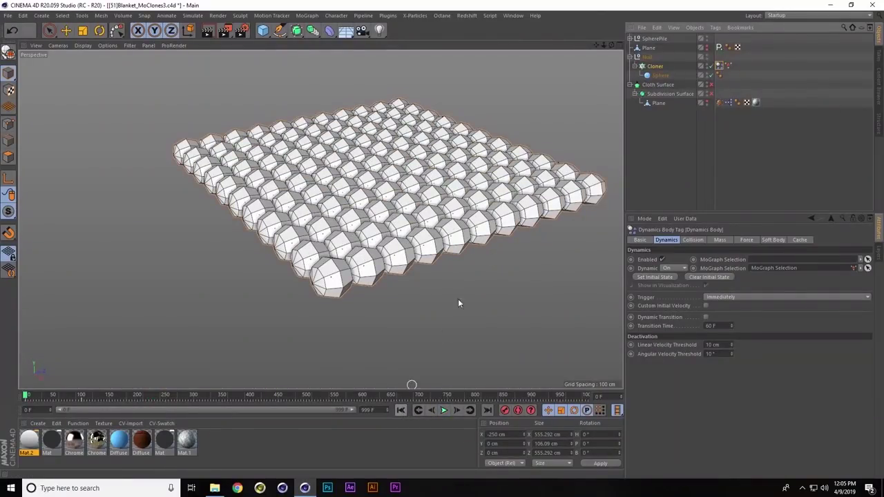
{"action": "left_click", "coordinate": [727, 103]}
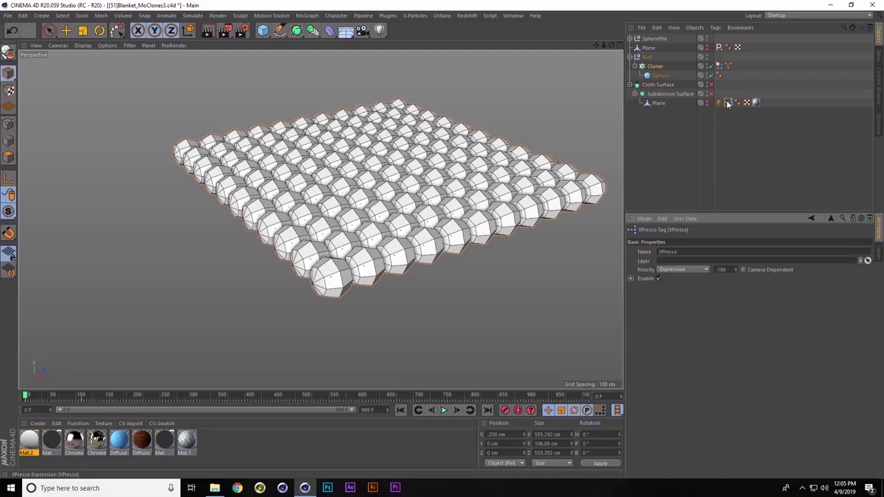
{"action": "double_click", "coordinate": [727, 103]}
{"action": "left_click_drag", "start_coordinate": [725, 101], "coordinate": [168, 30]}
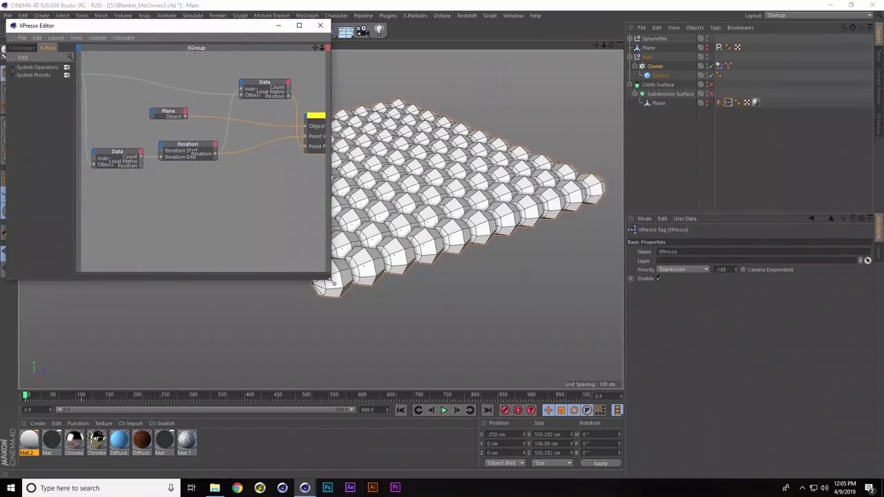
{"action": "left_click_drag", "start_coordinate": [333, 283], "coordinate": [668, 434]}
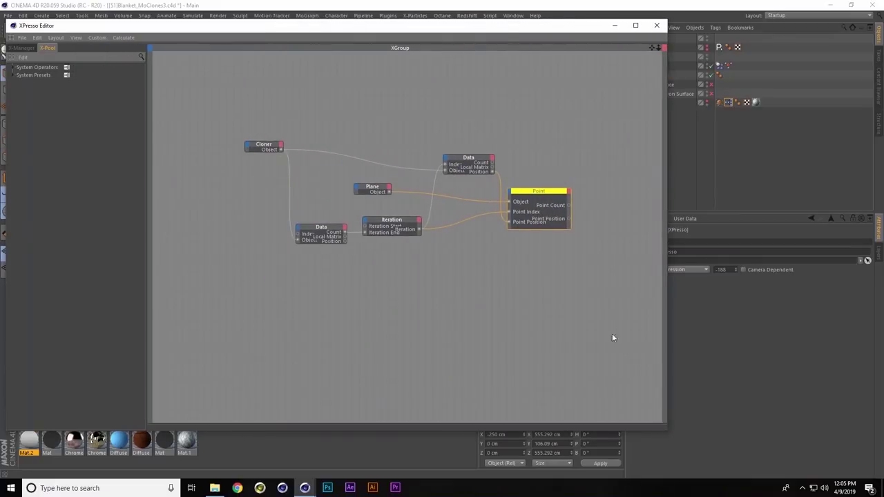
{"action": "scroll", "coordinate": [358, 173], "scroll_direction": "up", "scroll_amount": 5}
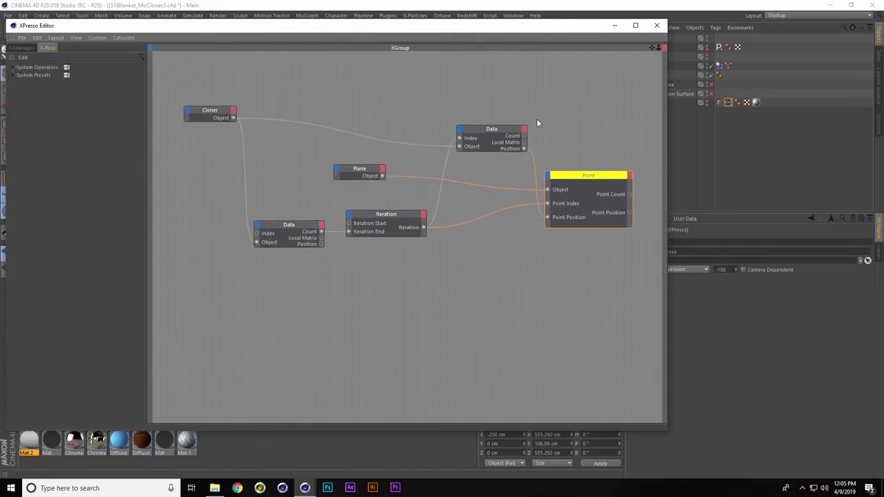
{"action": "left_click", "coordinate": [214, 118]}
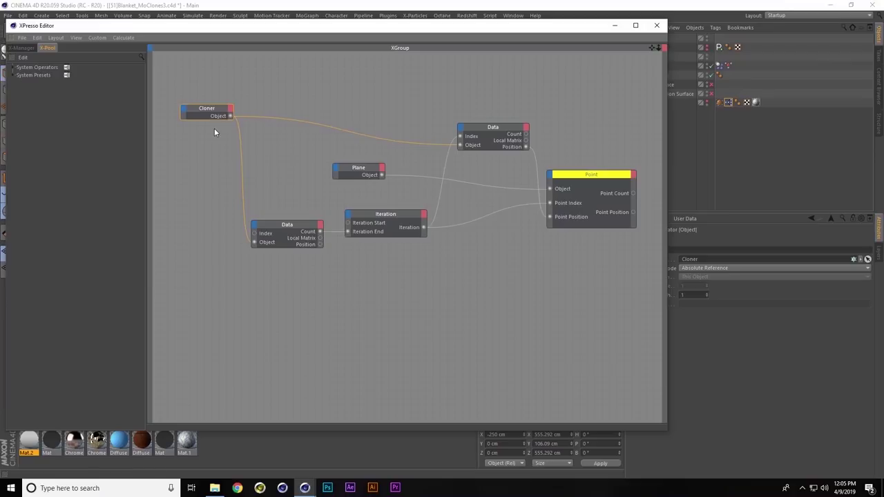
{"action": "left_click_drag", "start_coordinate": [565, 34], "coordinate": [553, 74]}
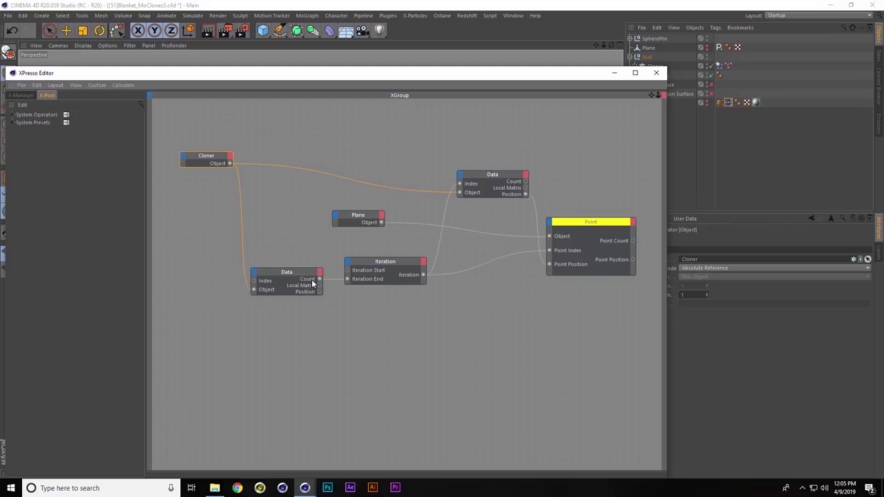
{"action": "left_click", "coordinate": [375, 282]}
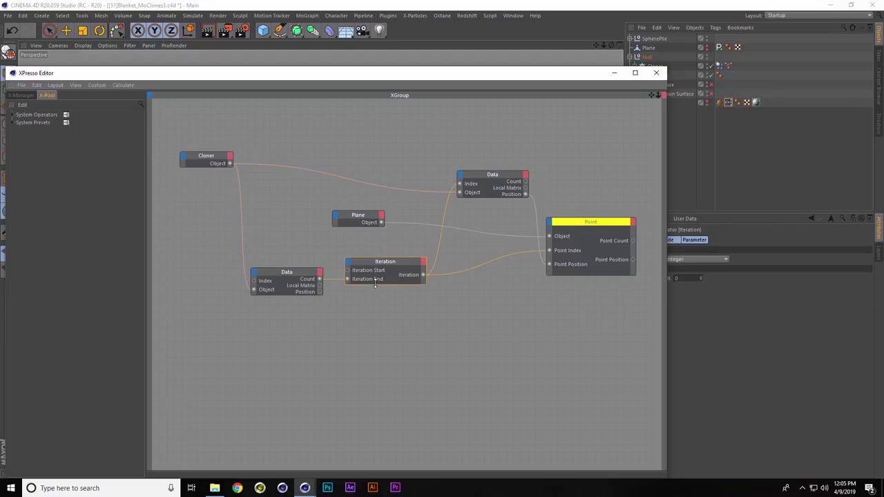
{"action": "left_click_drag", "start_coordinate": [508, 81], "coordinate": [454, 59]}
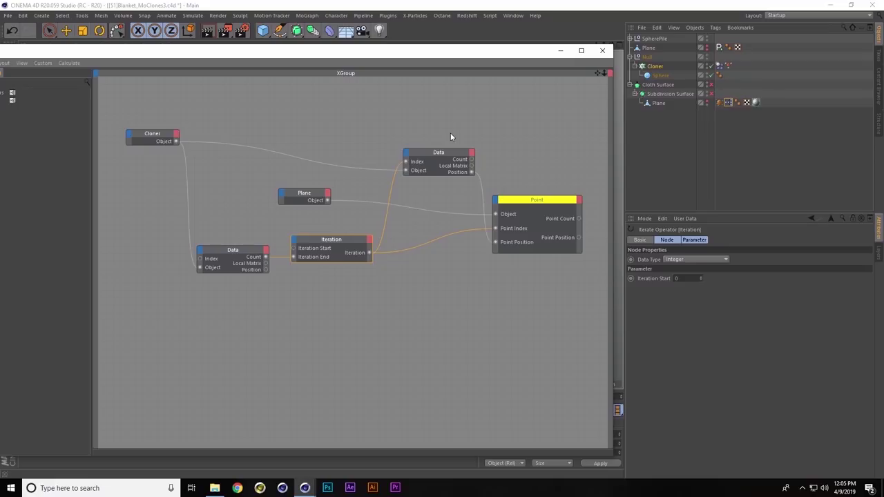
{"action": "left_click", "coordinate": [450, 172]}
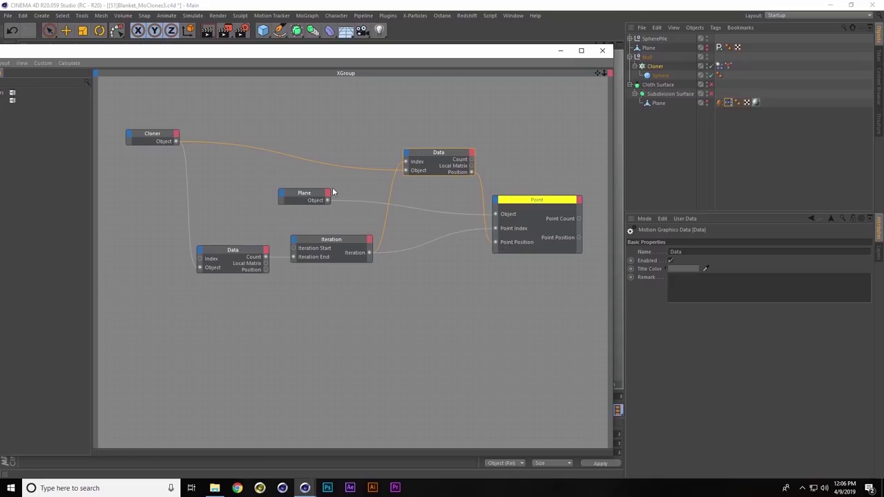
Step: Close the XPresso editor, hide the polyhedra blanket, show the textured plane and play it
{"action": "left_click", "coordinate": [603, 51]}
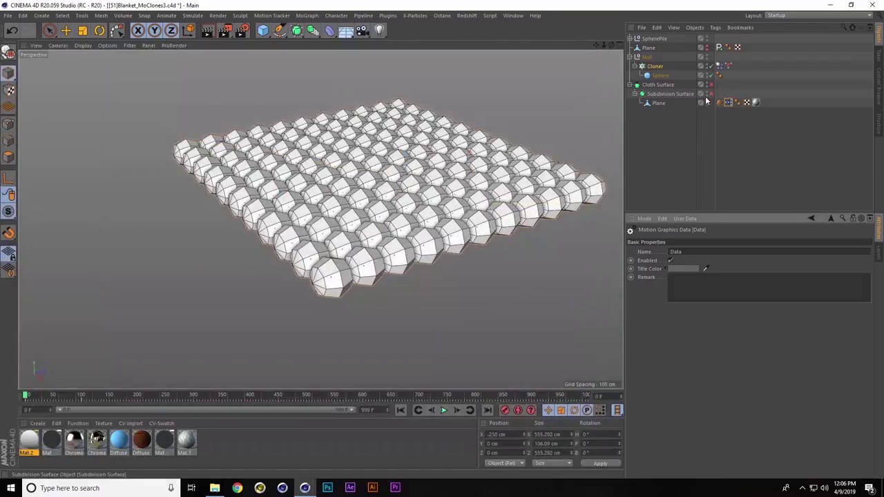
{"action": "left_click", "coordinate": [707, 55]}
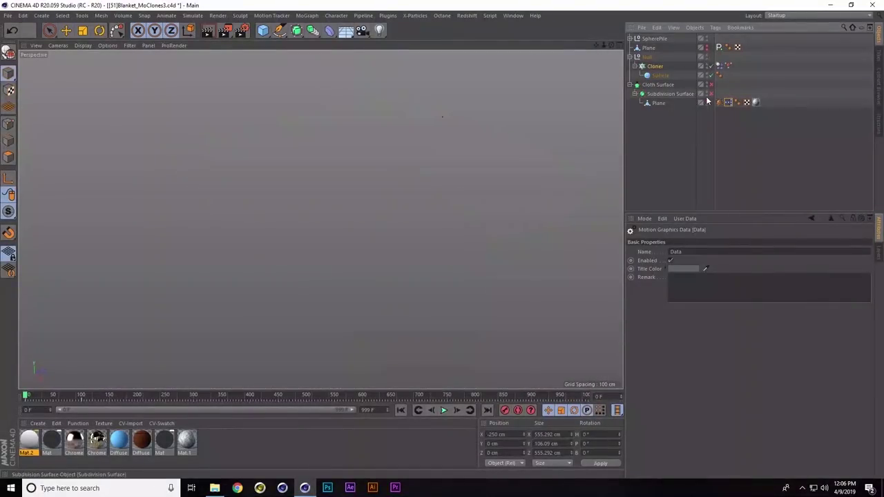
{"action": "left_click", "coordinate": [707, 103]}
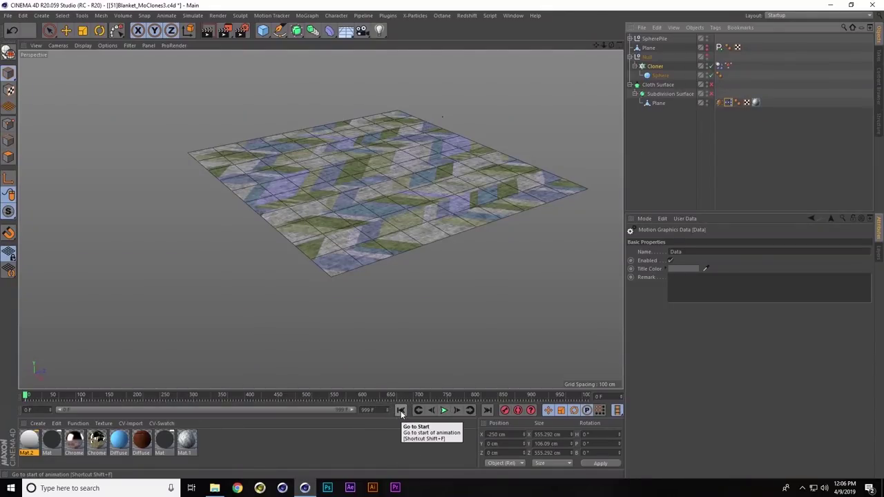
{"action": "left_click", "coordinate": [444, 411]}
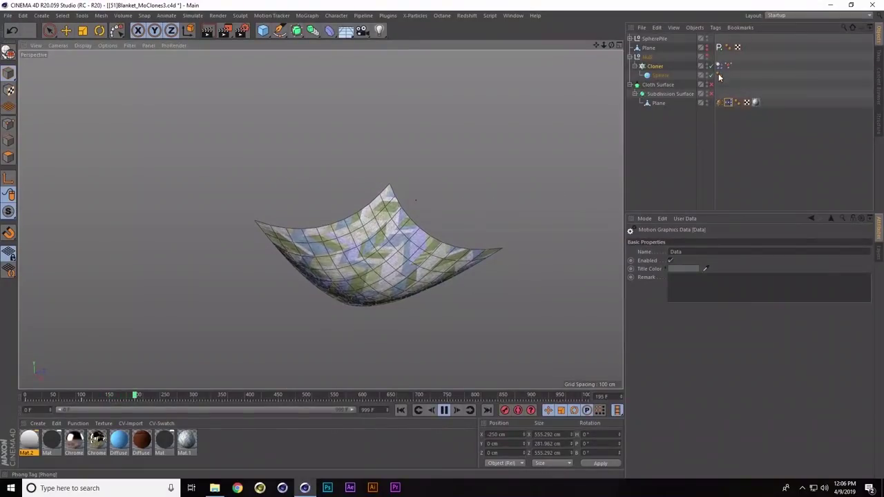
Step: Enable Cloth Surface and Subdivision Surface, set cloth thickness to 2 cm, then replay and rewind
{"action": "left_click_drag", "start_coordinate": [712, 84], "coordinate": [712, 93]}
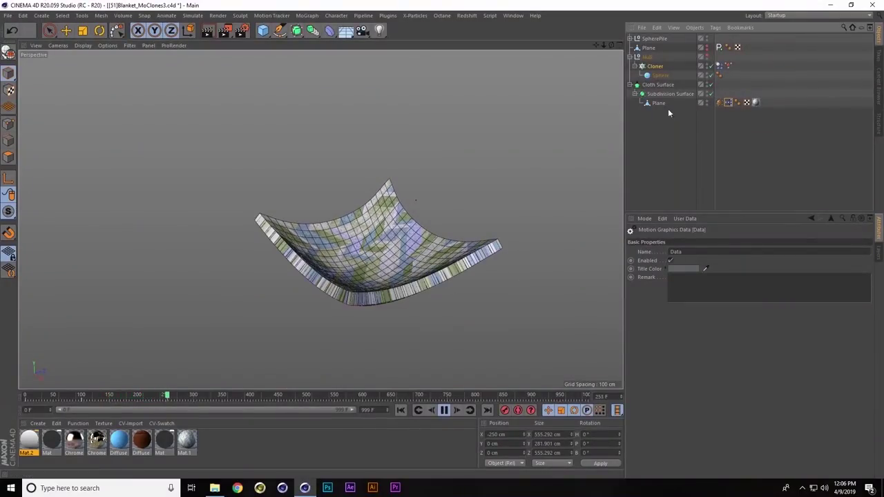
{"action": "left_click", "coordinate": [712, 84]}
{"action": "left_click", "coordinate": [691, 85]}
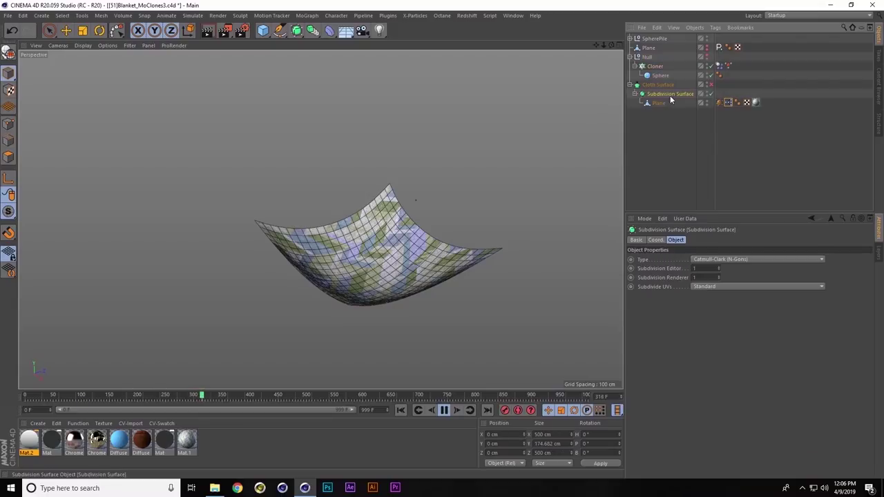
{"action": "left_click", "coordinate": [712, 84]}
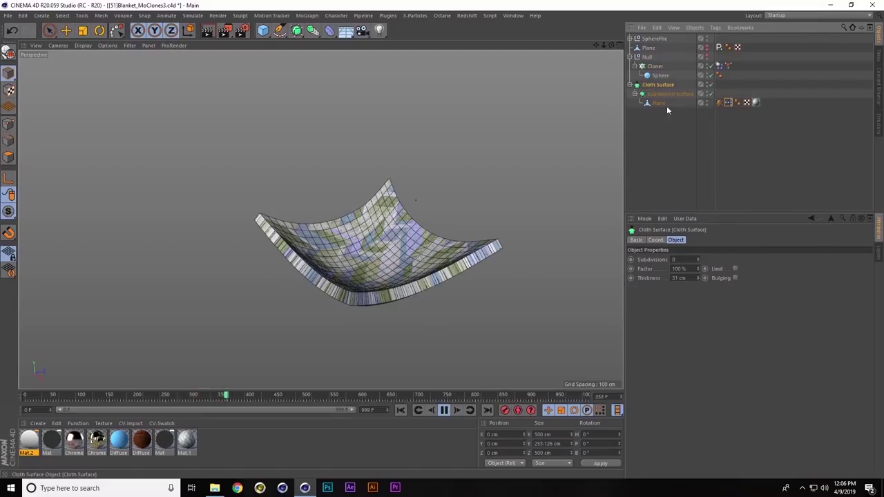
{"action": "left_click", "coordinate": [698, 276]}
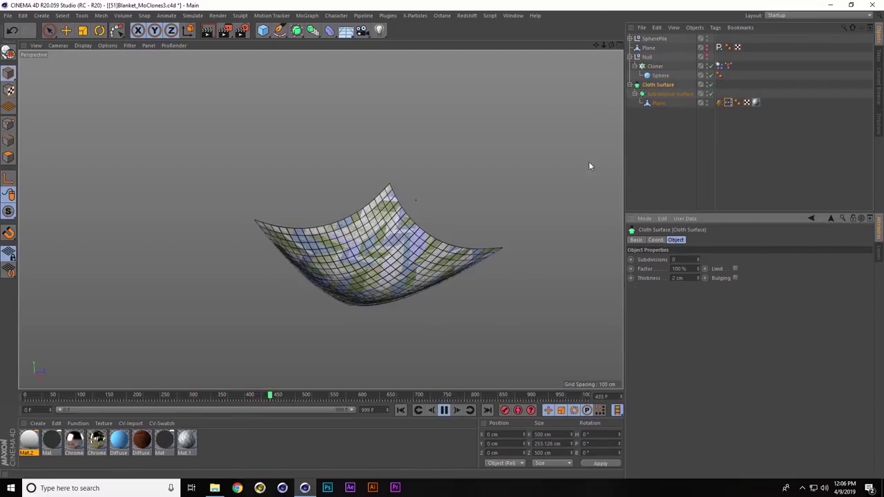
{"action": "left_click", "coordinate": [401, 411]}
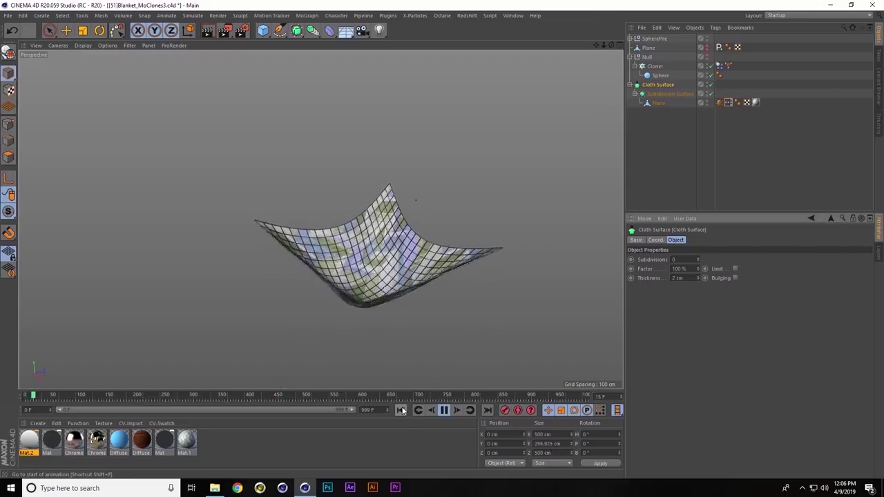
{"action": "left_click", "coordinate": [445, 410]}
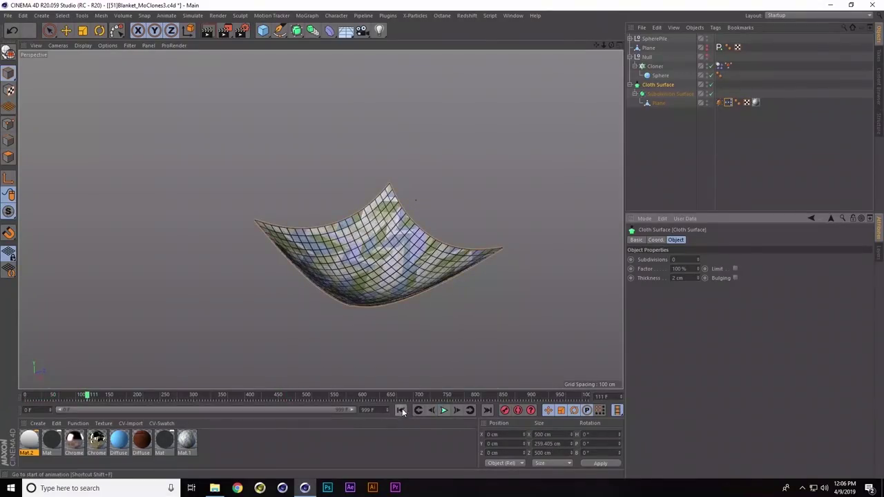
{"action": "left_click", "coordinate": [401, 410]}
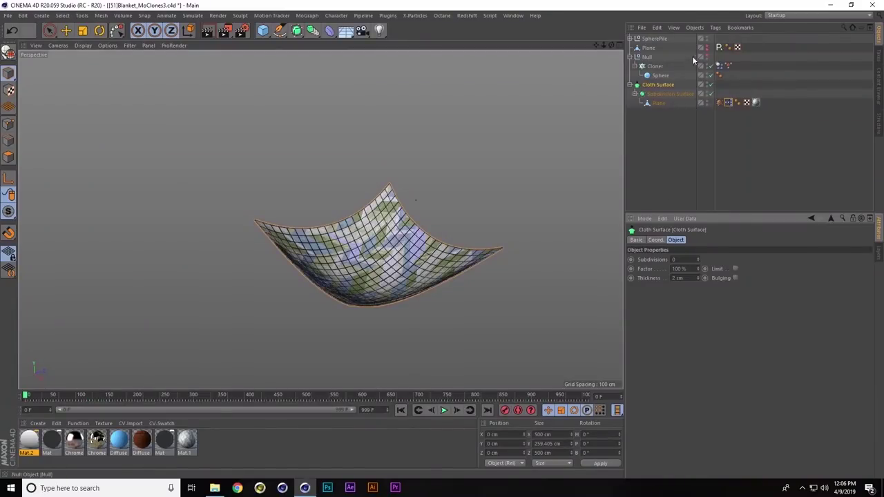
Step: Move the Signal tag onto the cloth Plane, raise its noise Strength to 100%, and play
{"action": "left_click", "coordinate": [648, 48]}
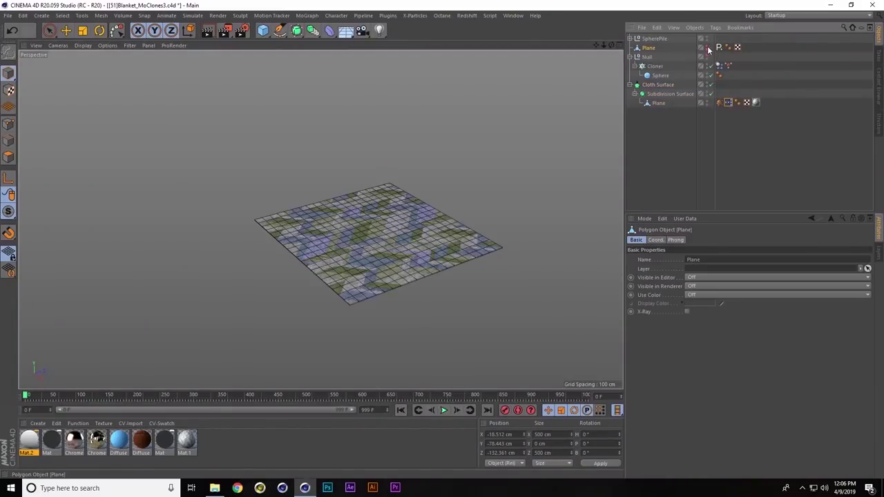
{"action": "left_click", "coordinate": [718, 49]}
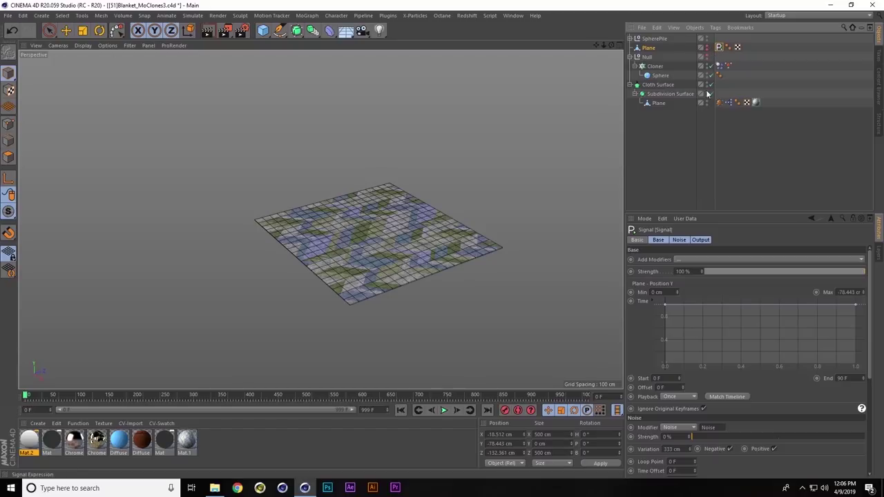
{"action": "left_click", "coordinate": [681, 240]}
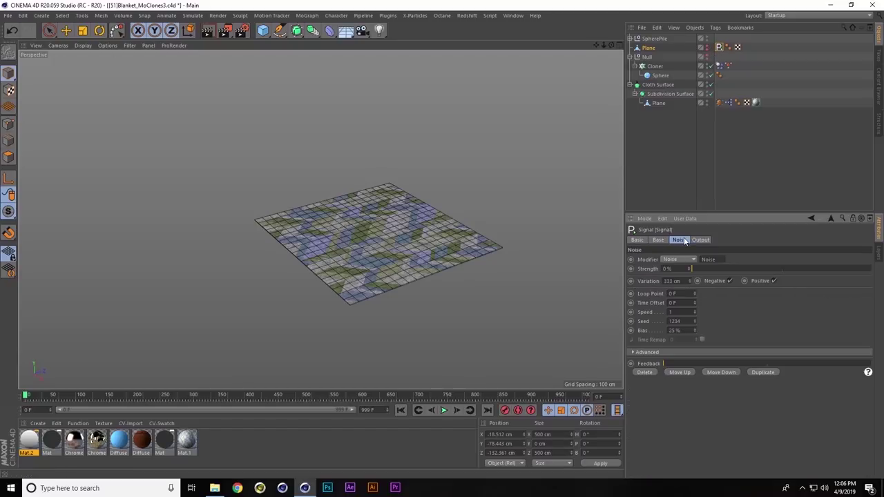
{"action": "left_click", "coordinate": [719, 48]}
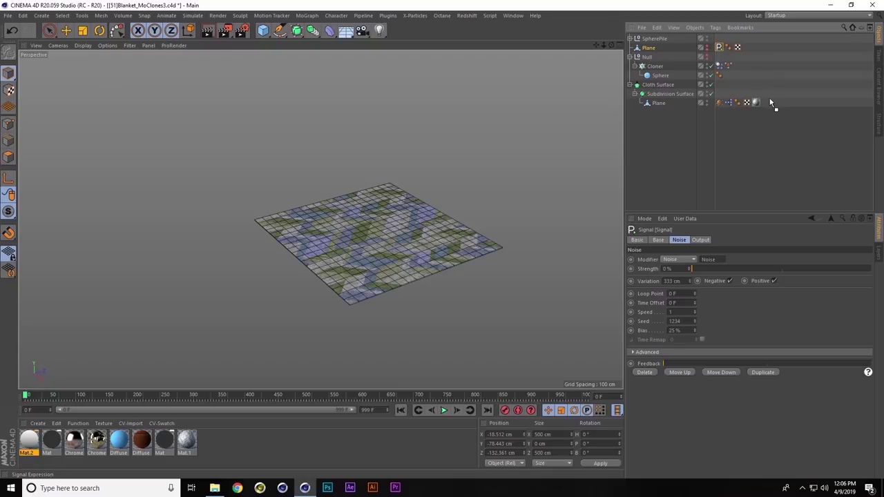
{"action": "left_click_drag", "start_coordinate": [772, 104], "coordinate": [771, 103]}
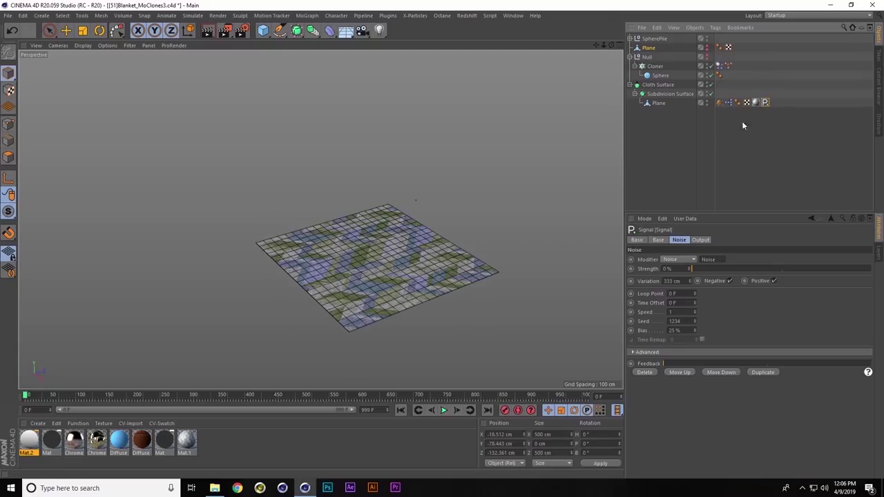
{"action": "left_click_drag", "start_coordinate": [701, 272], "coordinate": [883, 272]}
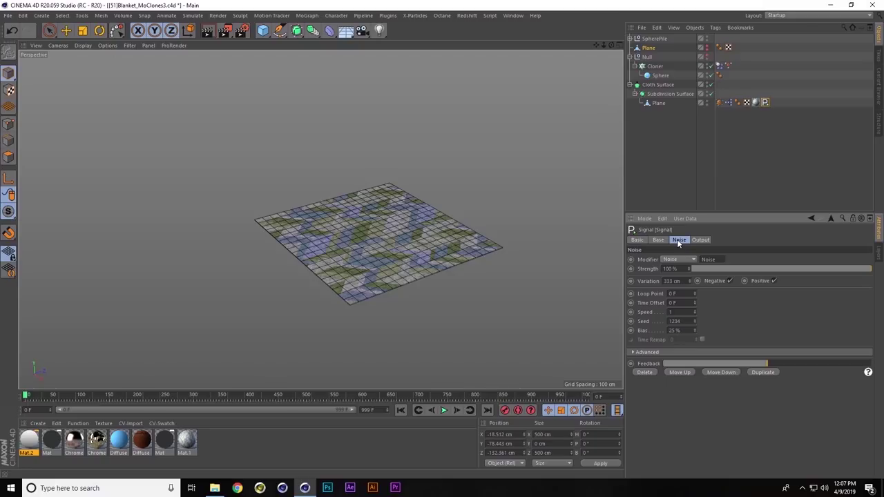
{"action": "left_click", "coordinate": [444, 411]}
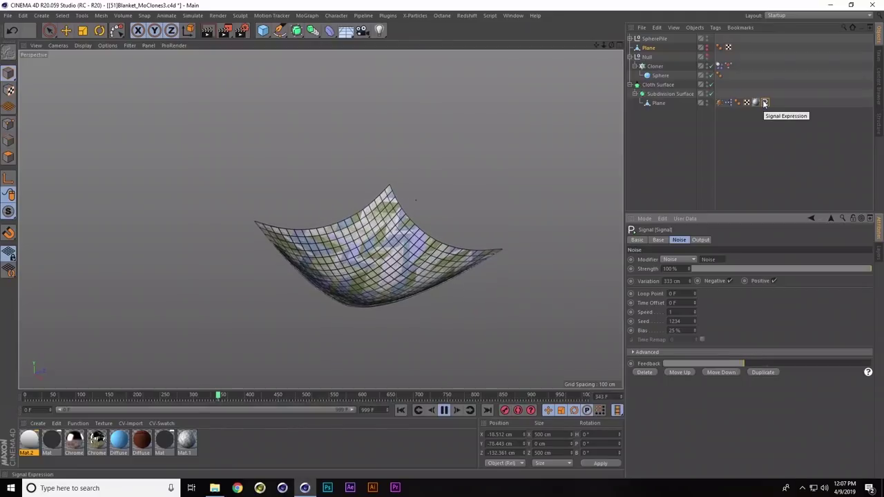
Step: Try the Signal tag on the Cloner, put it back on the Plane, then replay and rewind
{"action": "left_click_drag", "start_coordinate": [765, 103], "coordinate": [748, 66]}
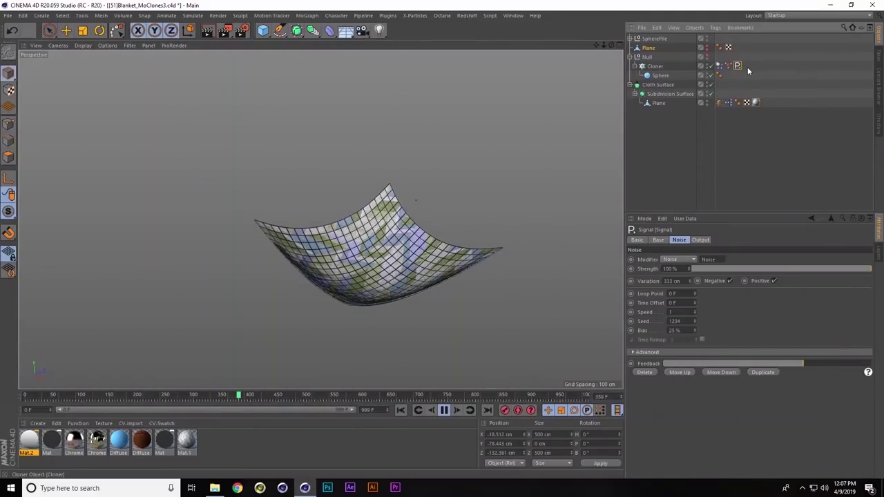
{"action": "left_click", "coordinate": [401, 410]}
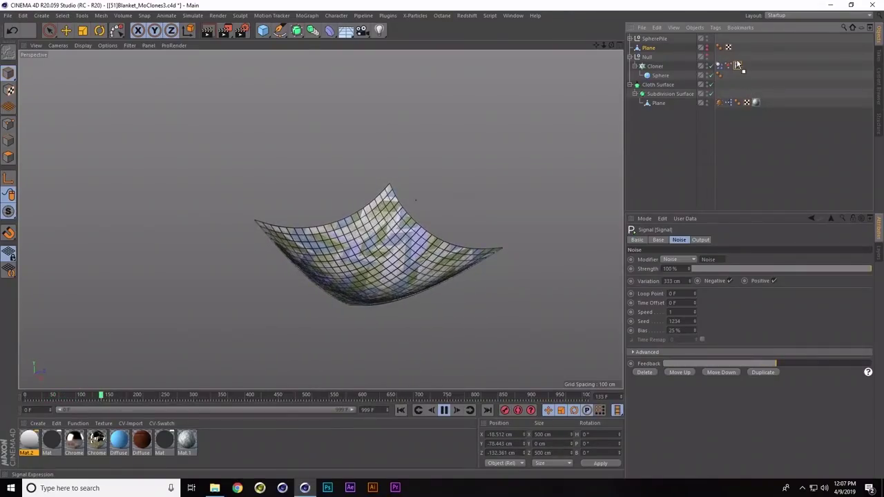
{"action": "left_click_drag", "start_coordinate": [737, 65], "coordinate": [740, 47]}
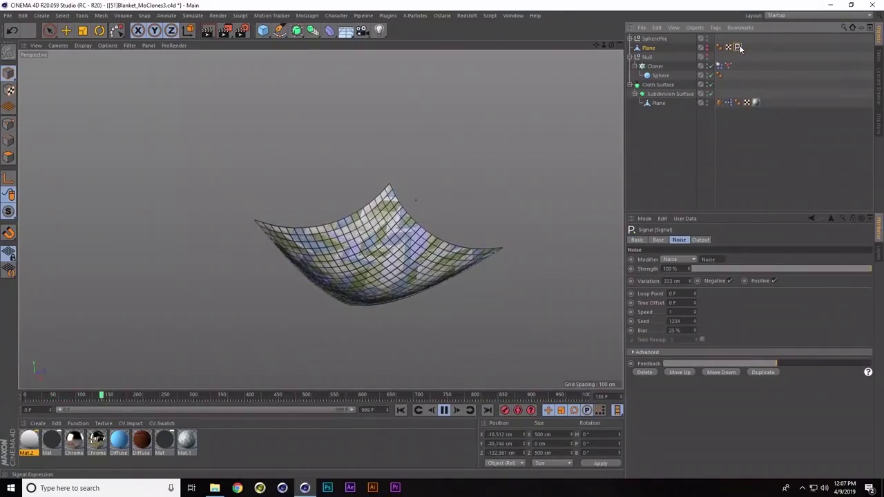
{"action": "left_click", "coordinate": [401, 410]}
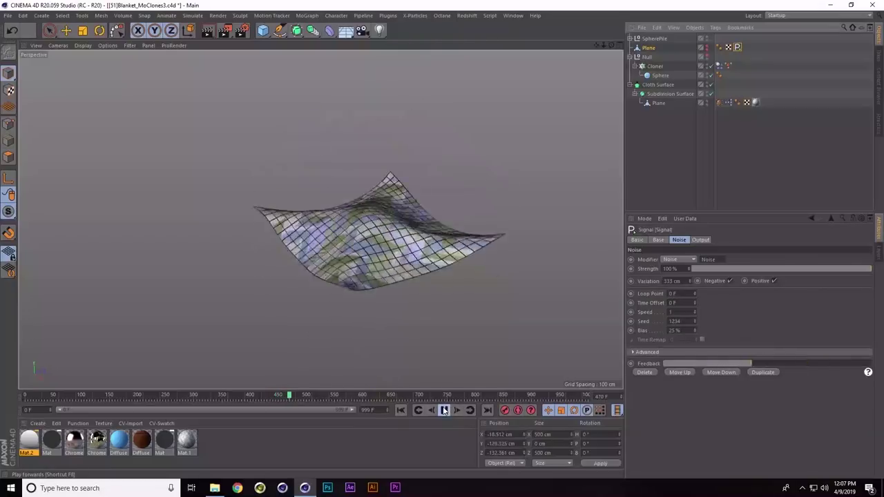
{"action": "key", "text": "F8"}
{"action": "left_click", "coordinate": [399, 410]}
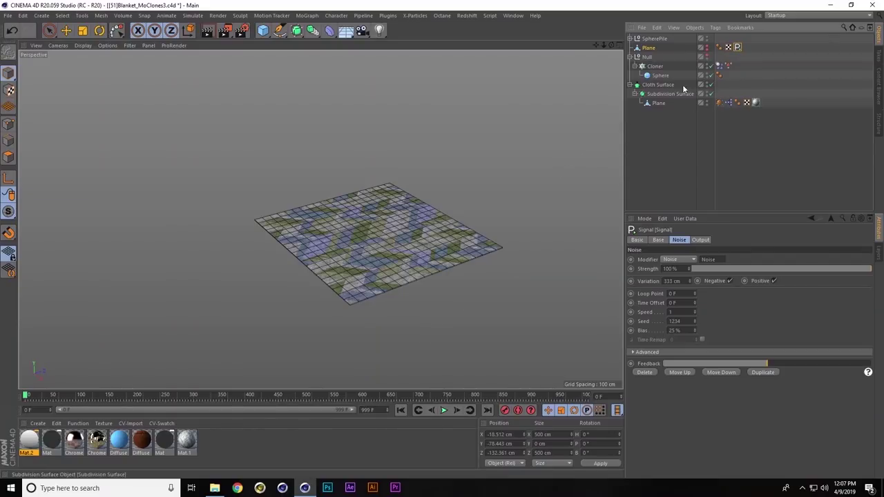
Step: Expand SpherePile, enable Sphere.1 to fall onto the cloth, then play and rewind to frame 0
{"action": "left_click", "coordinate": [706, 64]}
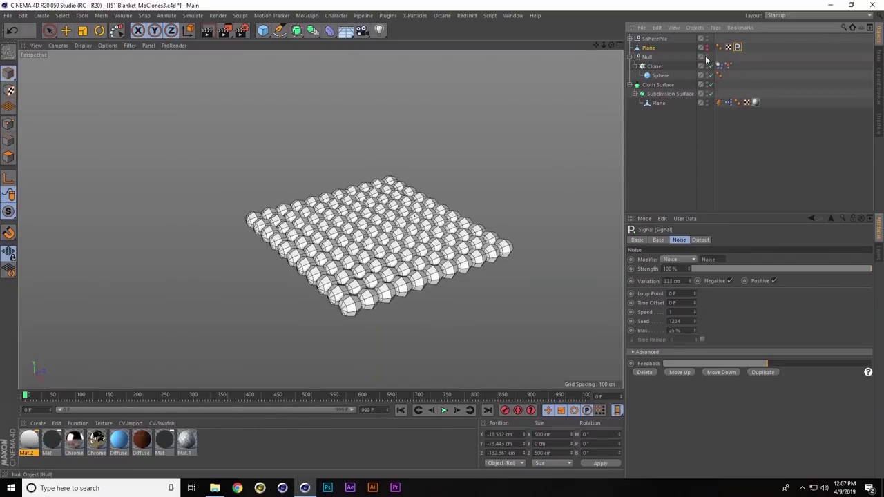
{"action": "left_click", "coordinate": [707, 60]}
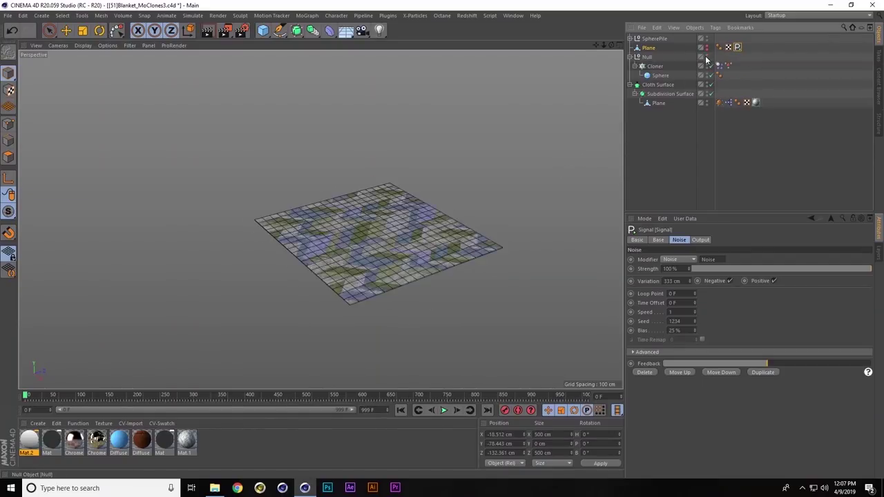
{"action": "left_click", "coordinate": [630, 38]}
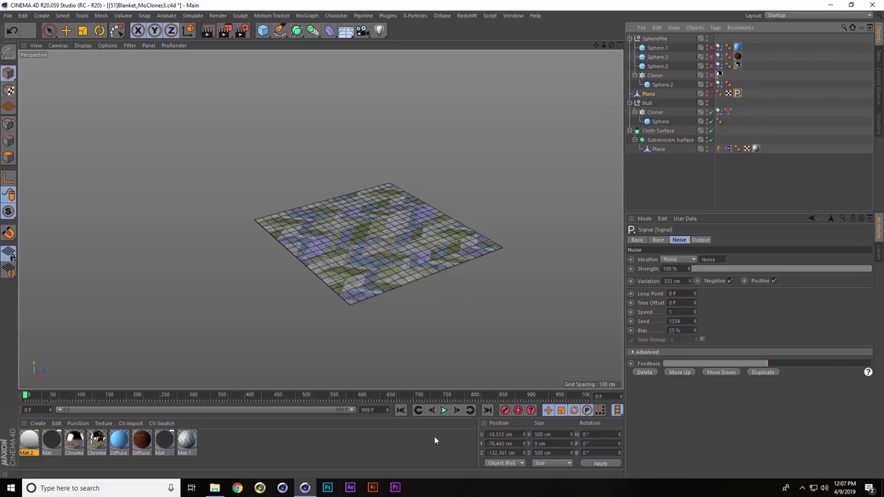
{"action": "left_click", "coordinate": [445, 410]}
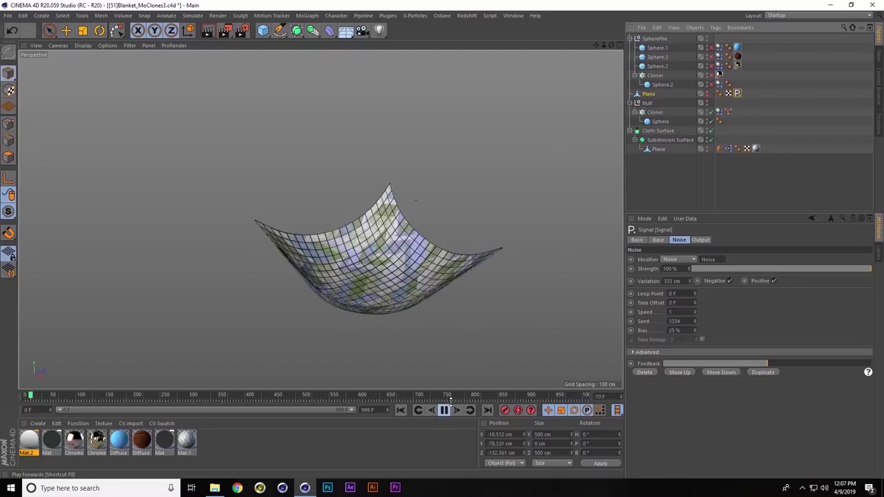
{"action": "left_click", "coordinate": [712, 49]}
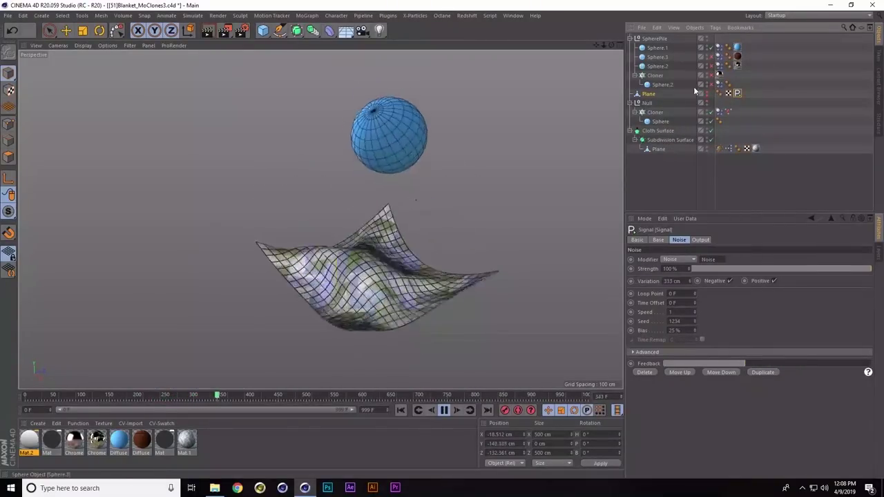
{"action": "left_click", "coordinate": [443, 410]}
{"action": "left_click", "coordinate": [401, 411]}
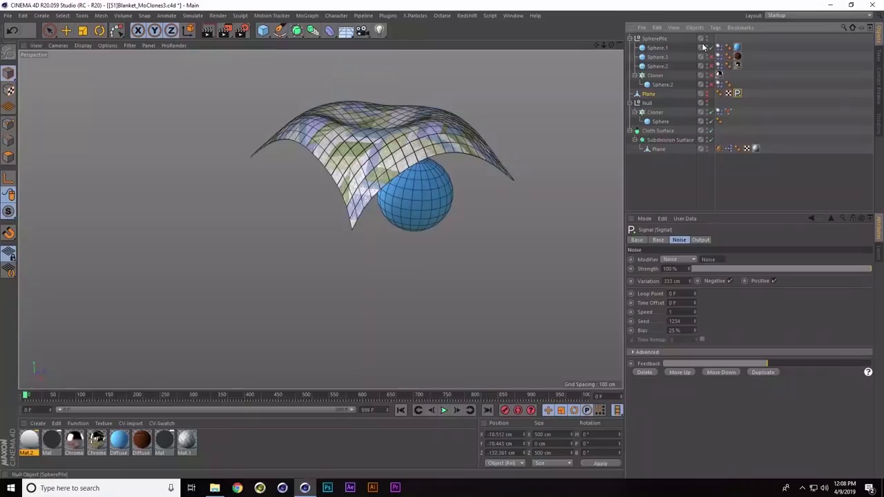
{"action": "left_click", "coordinate": [401, 410]}
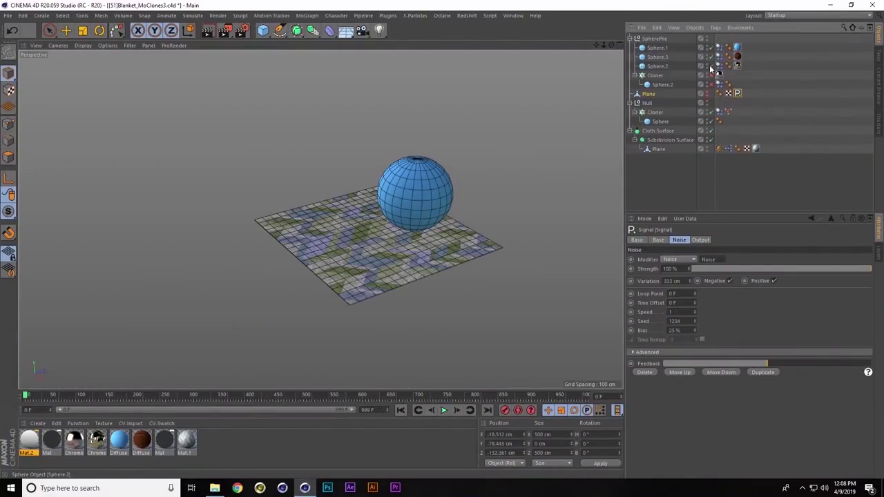
Step: Replay the spheres dropping onto the cloth twice, rewinding to frame 0 each time
{"action": "left_click", "coordinate": [444, 410]}
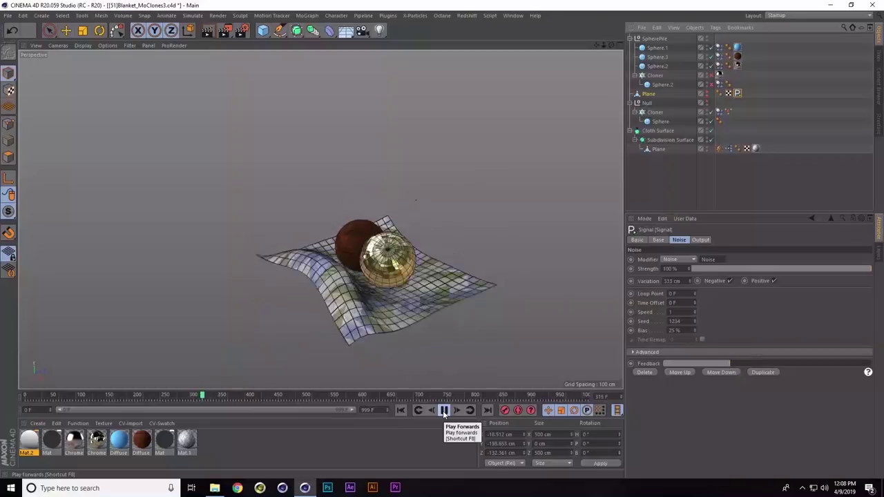
{"action": "left_click", "coordinate": [443, 410]}
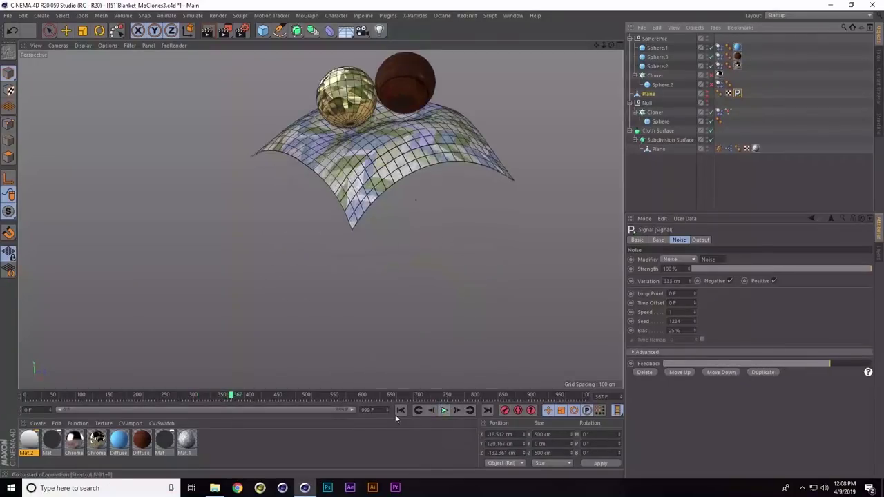
{"action": "left_click", "coordinate": [400, 411]}
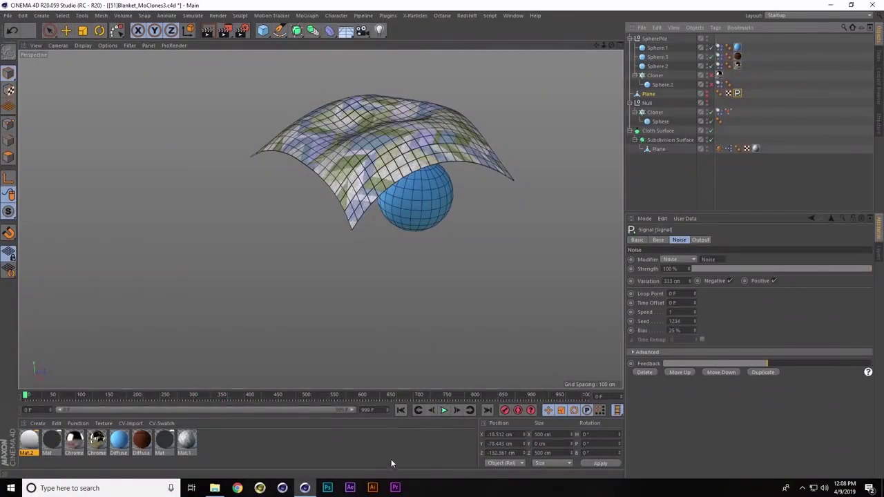
{"action": "left_click", "coordinate": [398, 411]}
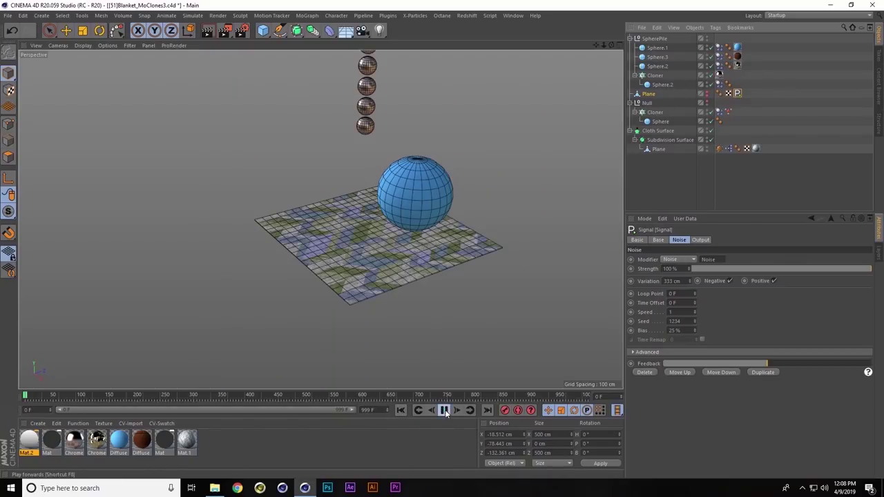
{"action": "left_click", "coordinate": [445, 413]}
{"action": "left_click", "coordinate": [687, 188]}
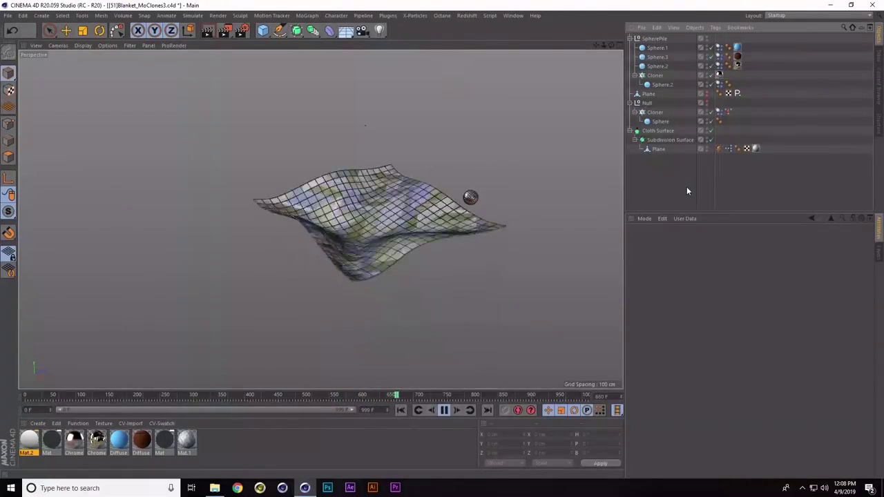
{"action": "left_click", "coordinate": [444, 410]}
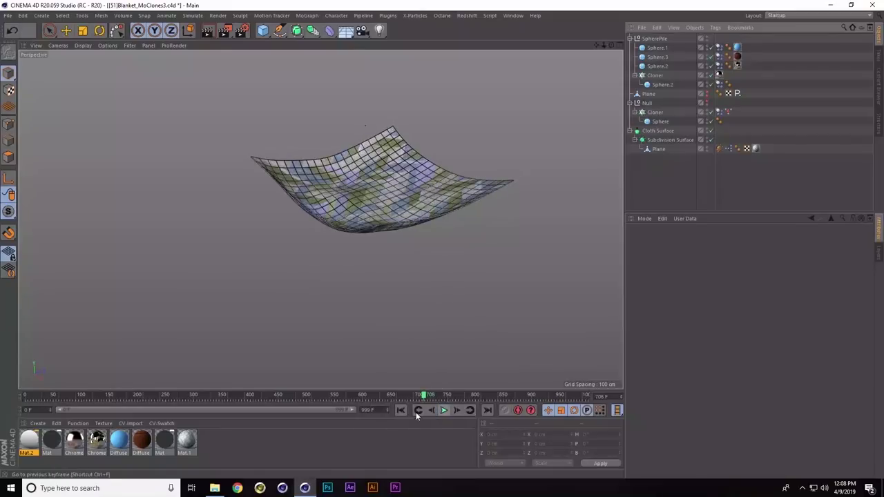
{"action": "left_click", "coordinate": [402, 411]}
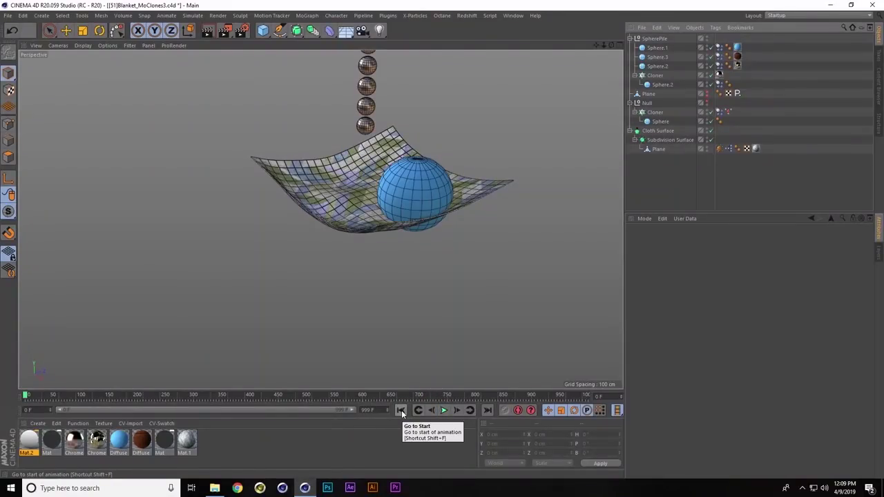
{"action": "left_click", "coordinate": [401, 410]}
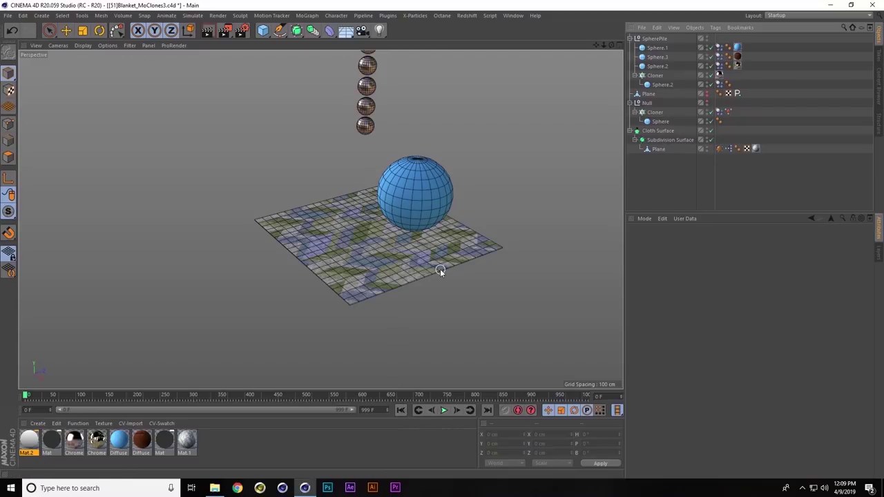
Step: Close the cloth project without saving and switch to the NAB text project
{"action": "key", "text": "ctrl+F4"}
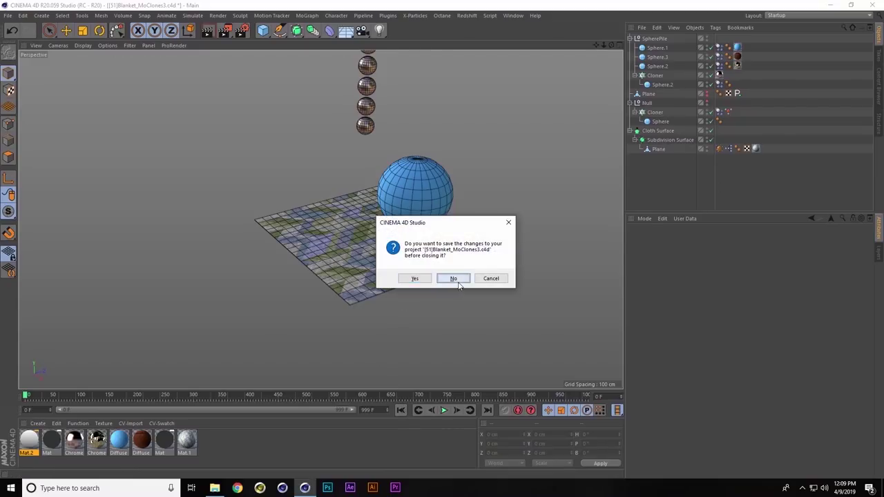
{"action": "left_click", "coordinate": [454, 279]}
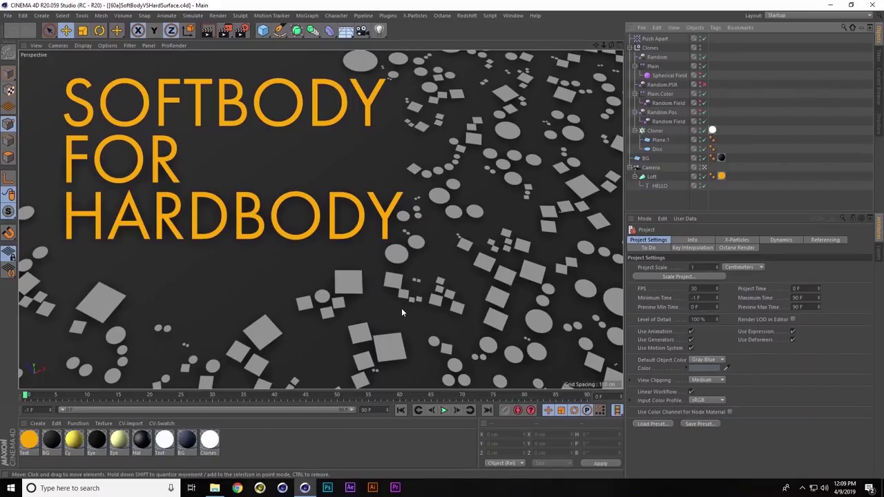
{"action": "key", "text": "ctrl+F4"}
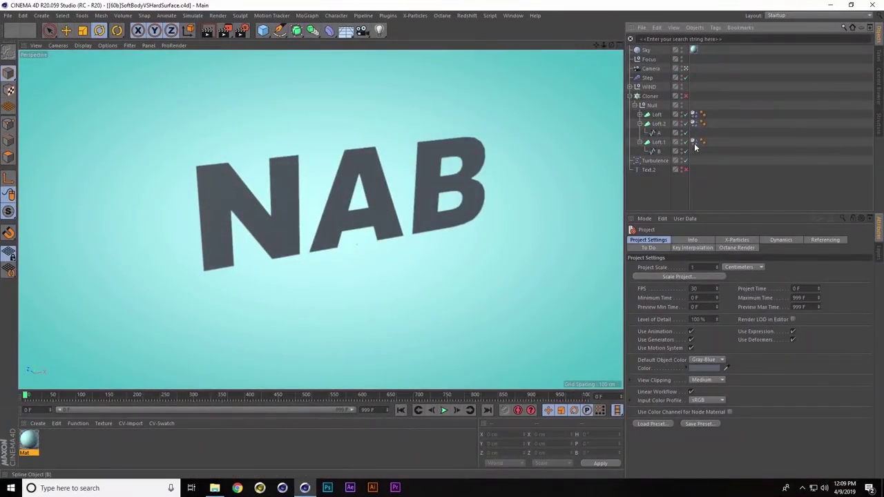
Step: Set Soft Body to Off on the three letters' Dynamics Body tags, then play and rewind
{"action": "left_click", "coordinate": [693, 114]}
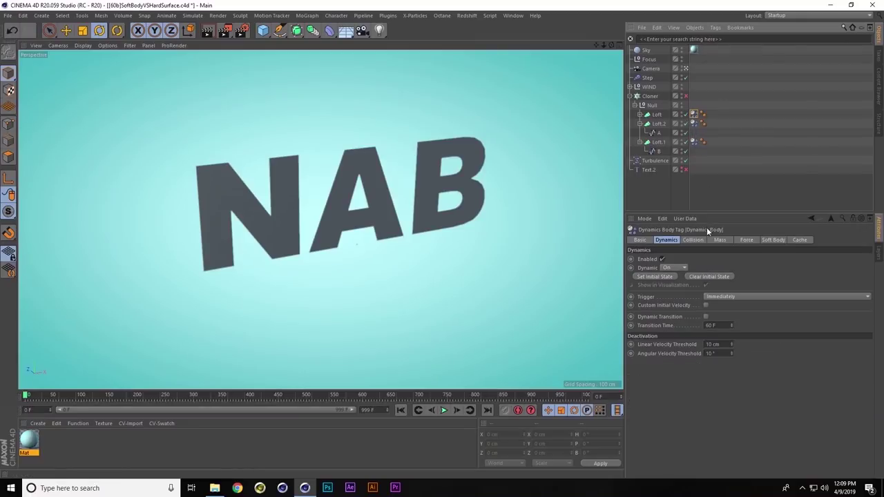
{"action": "left_click", "coordinate": [688, 241]}
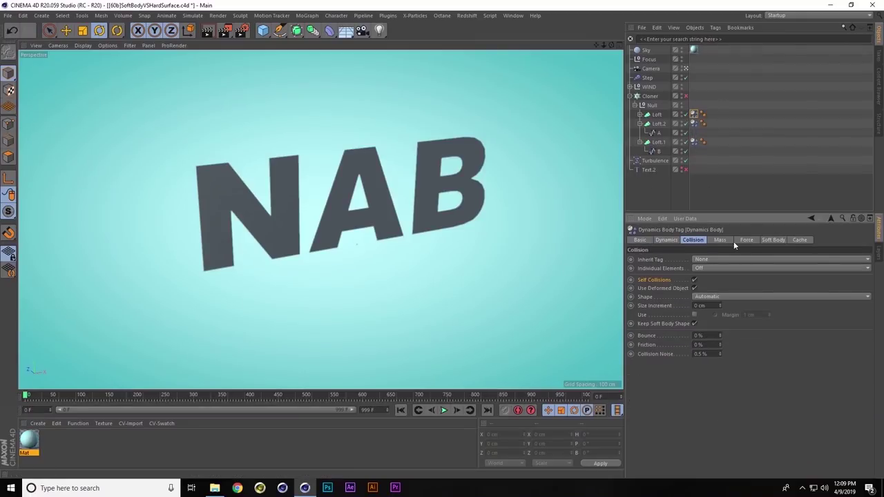
{"action": "left_click", "coordinate": [694, 123], "text": "shift"}
{"action": "left_click", "coordinate": [693, 141], "text": "shift"}
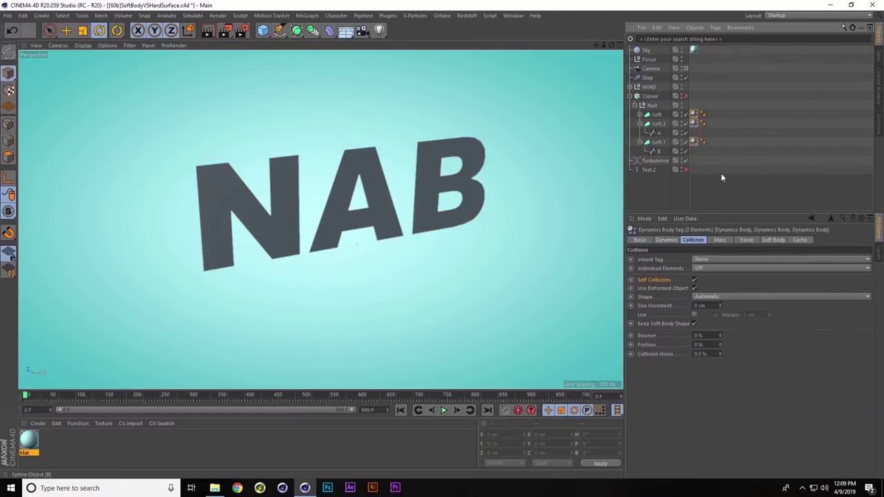
{"action": "left_click", "coordinate": [774, 239]}
{"action": "left_click", "coordinate": [714, 261]}
{"action": "left_click", "coordinate": [713, 271]}
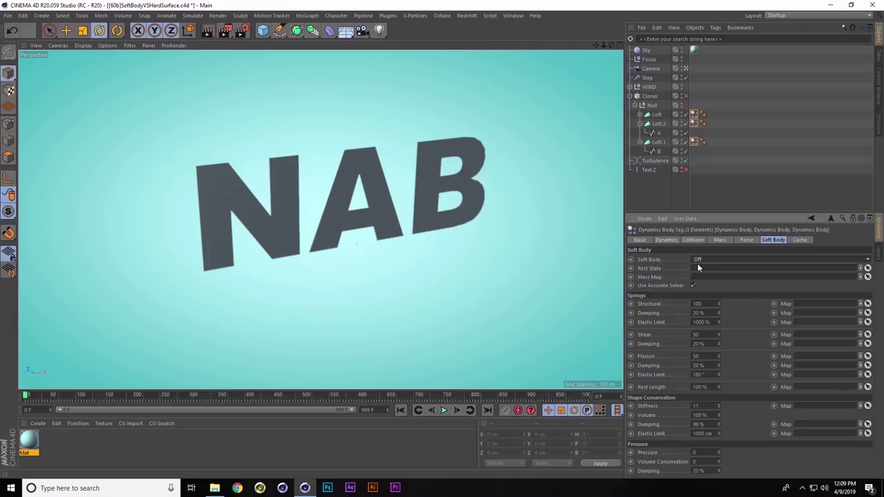
{"action": "left_click", "coordinate": [444, 412]}
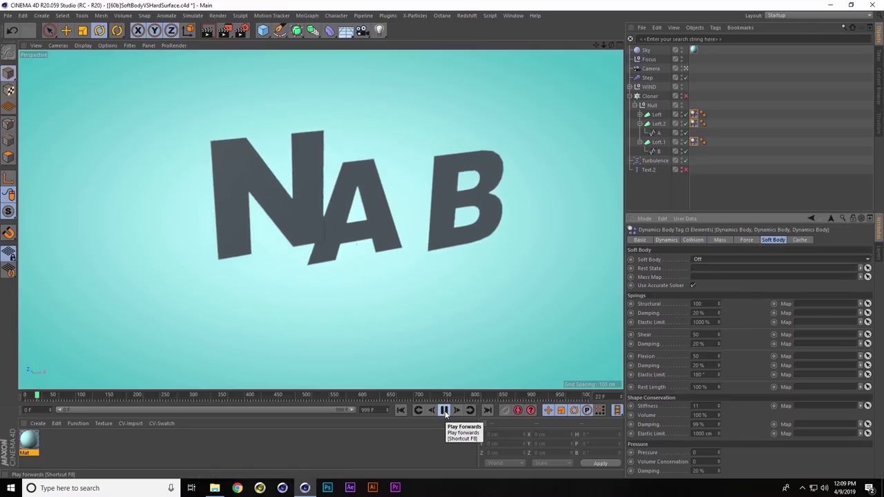
{"action": "left_click", "coordinate": [401, 410]}
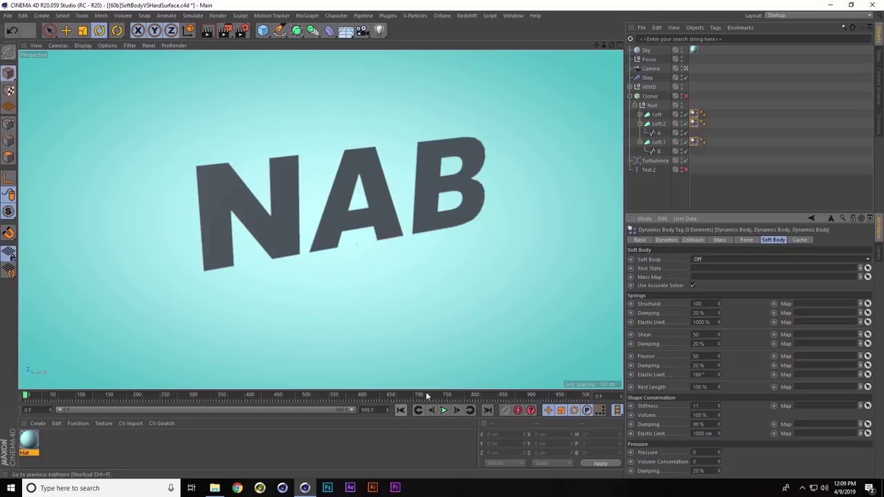
Step: Delete the WIND object and play the Turbulence animation, rewinding to frame 0
{"action": "left_click", "coordinate": [649, 87]}
{"action": "key", "text": "Delete"}
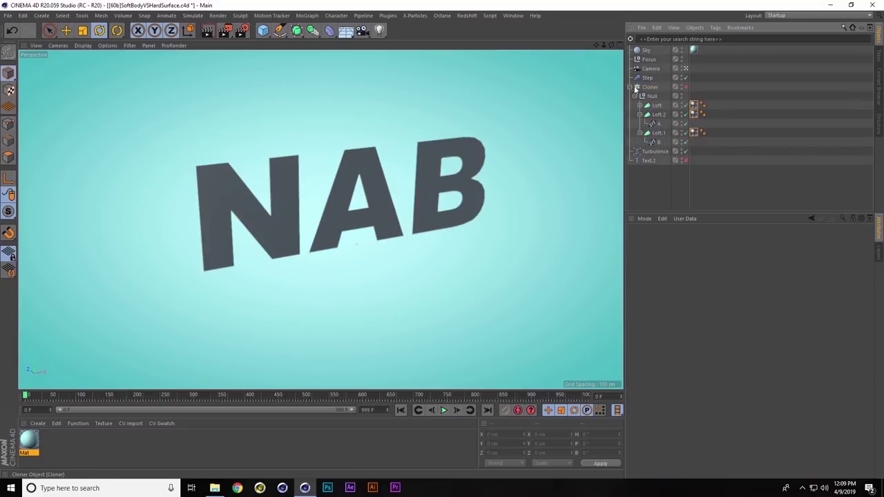
{"action": "left_click", "coordinate": [656, 152]}
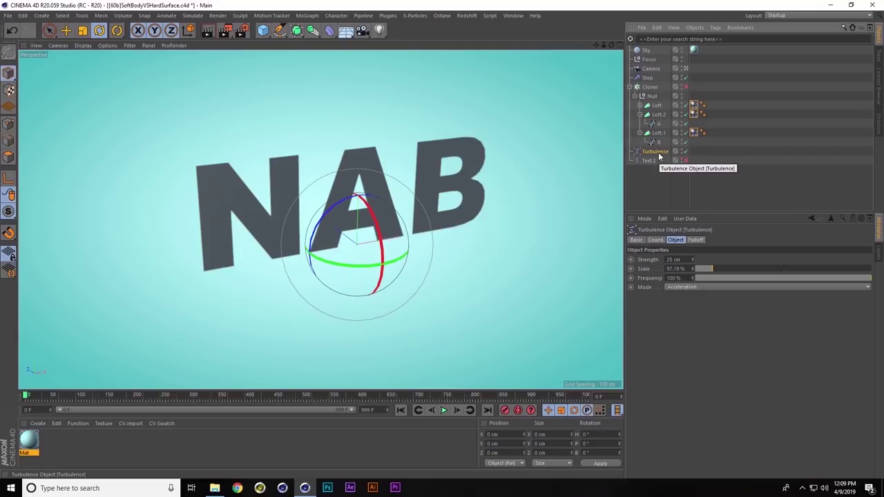
{"action": "left_click", "coordinate": [444, 410]}
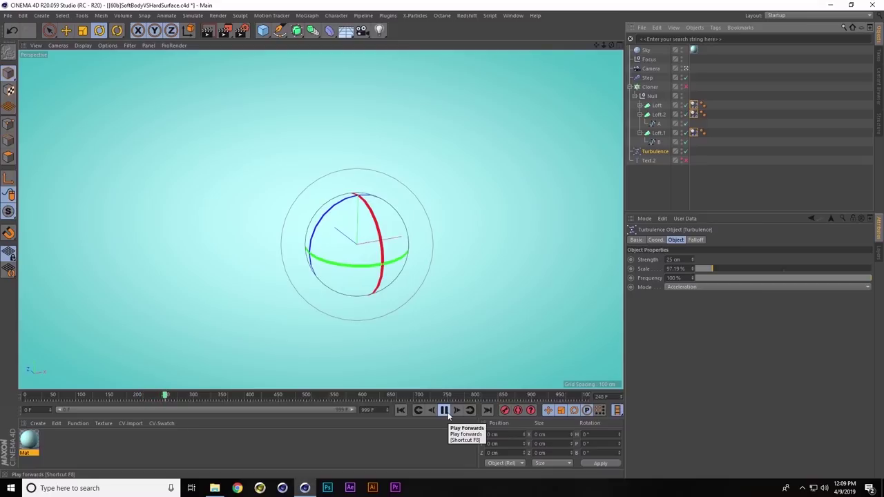
{"action": "left_click", "coordinate": [445, 411]}
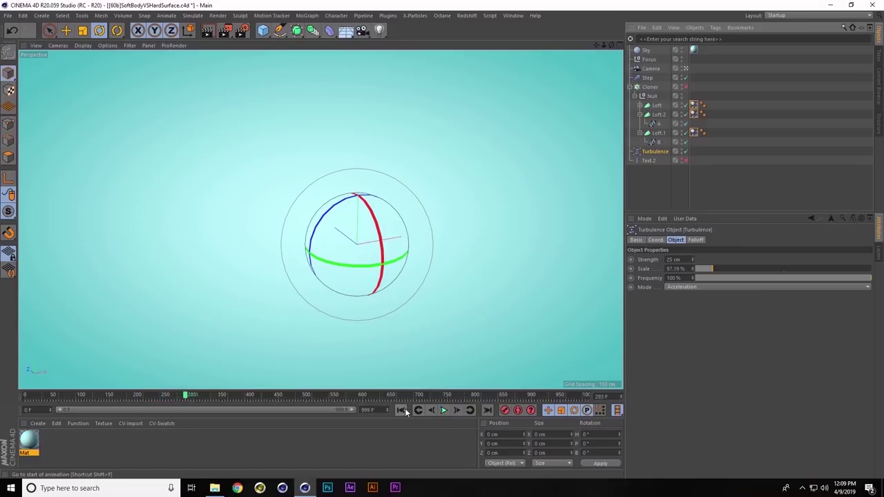
{"action": "left_click", "coordinate": [401, 410]}
Step: Toggle Gouraud Shading (Lines) on and off, then select the three Dynamics Body tags
{"action": "key", "text": "n"}
{"action": "key", "text": "b"}
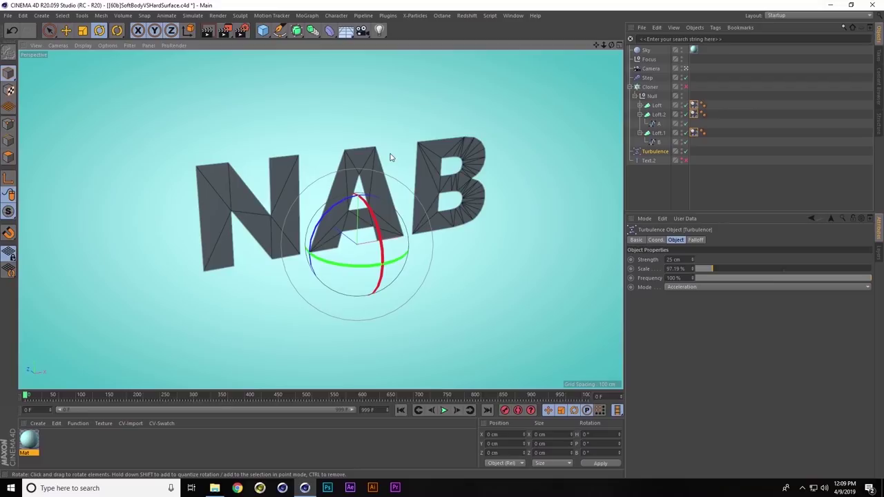
{"action": "key", "text": "n"}
{"action": "key", "text": "a"}
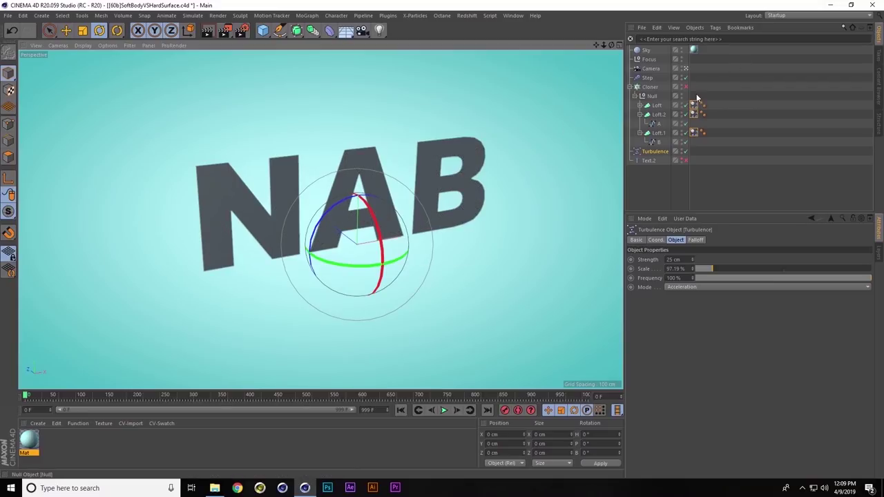
{"action": "left_click_drag", "start_coordinate": [697, 143], "coordinate": [700, 148]}
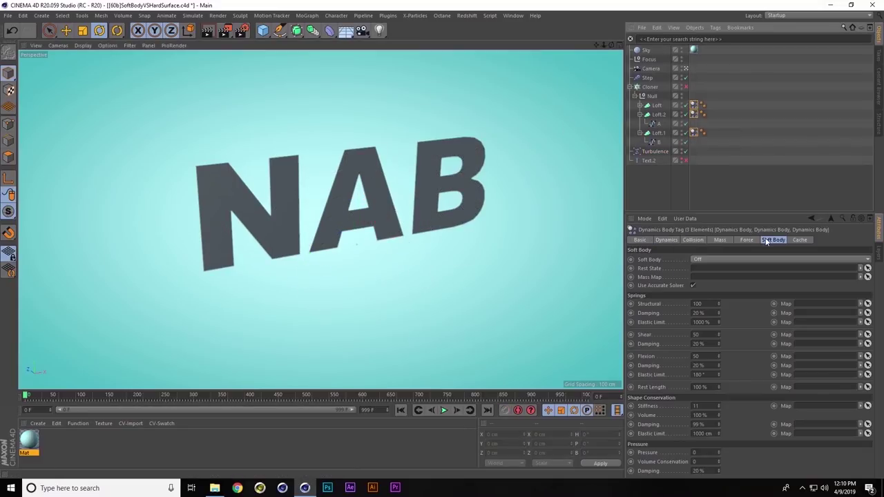
Step: Set the letters' Soft Body to Made of Polygons/Lines, preview it twice, and rewind to frame 0
{"action": "left_click", "coordinate": [728, 259]}
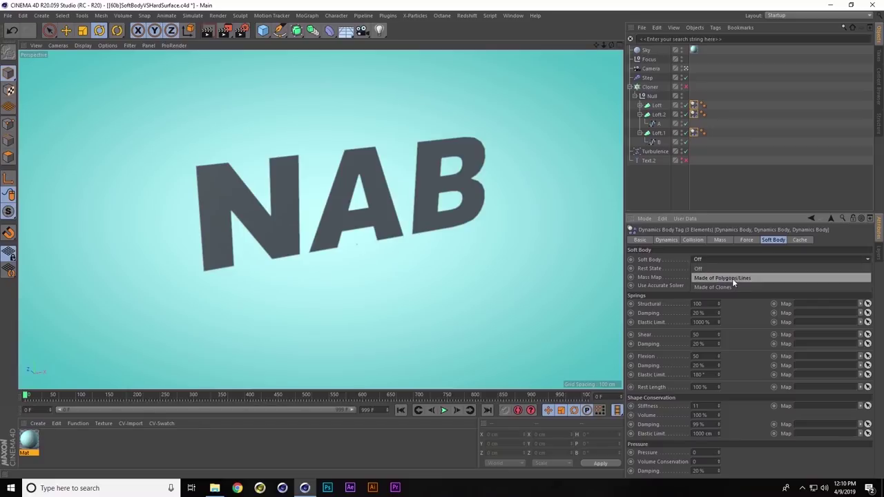
{"action": "left_click", "coordinate": [733, 278]}
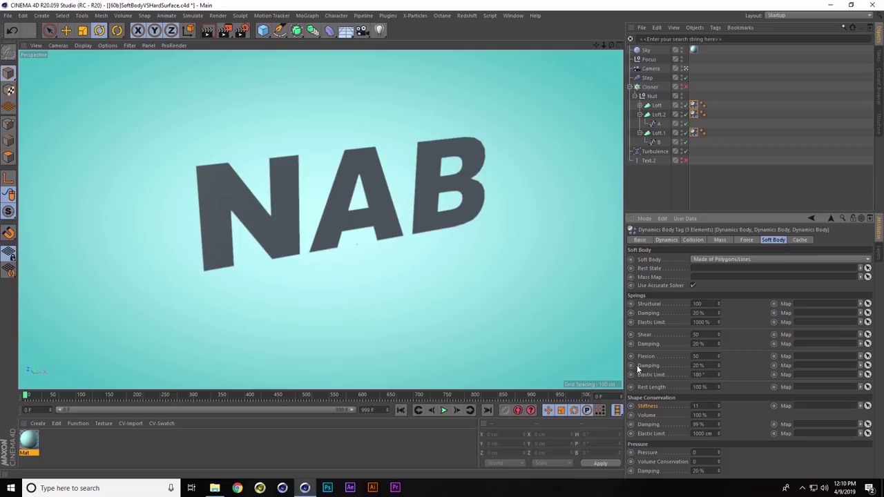
{"action": "left_click", "coordinate": [444, 411]}
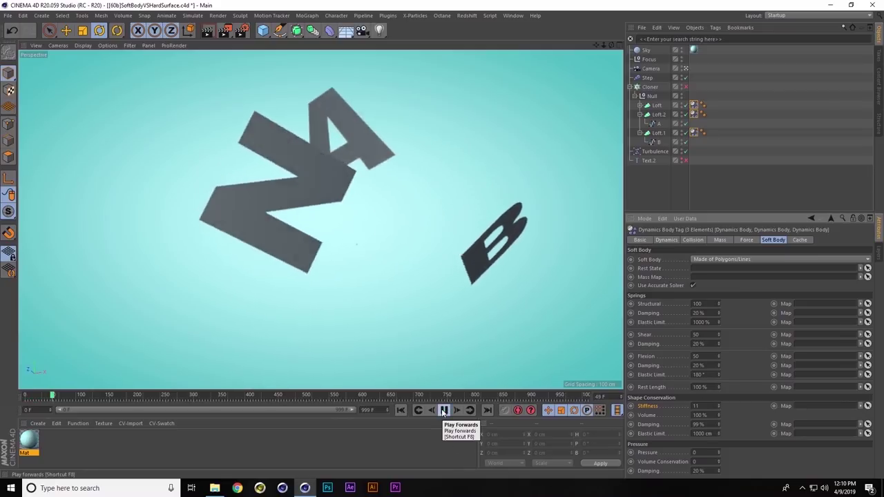
{"action": "left_click", "coordinate": [443, 411]}
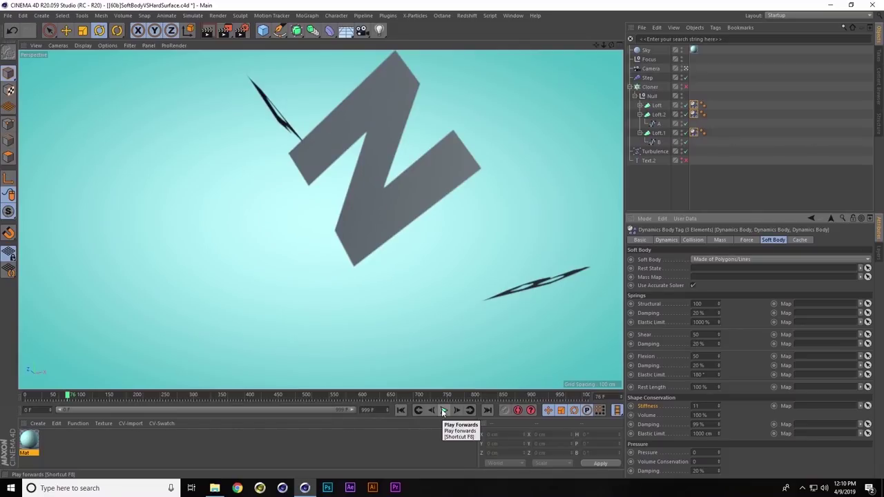
{"action": "left_click", "coordinate": [401, 410]}
{"action": "left_click", "coordinate": [443, 410]}
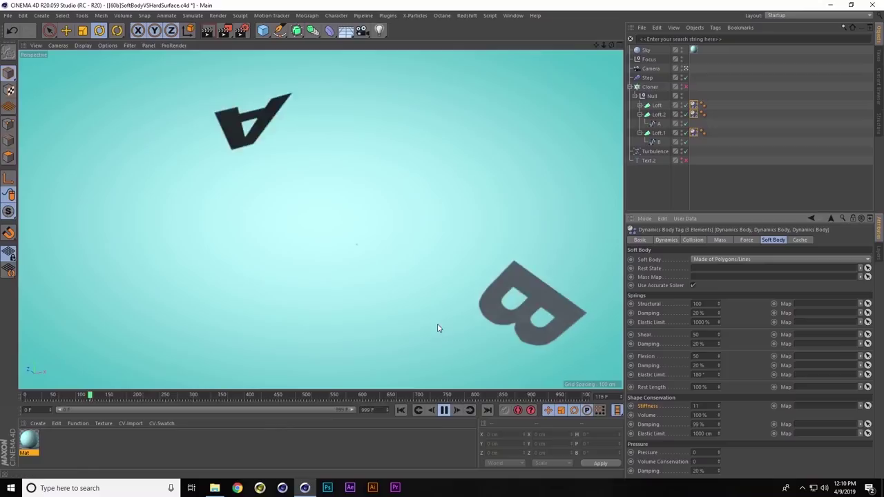
{"action": "left_click", "coordinate": [444, 411]}
{"action": "left_click", "coordinate": [400, 410]}
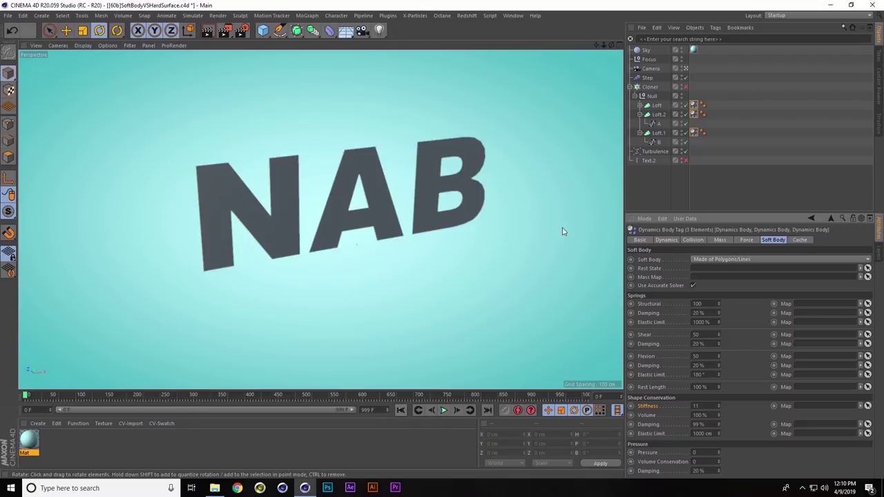
Step: Enable the Cloner, paste the WIND group, and expand Wind.5 to show its Linear Field
{"action": "left_click", "coordinate": [686, 87]}
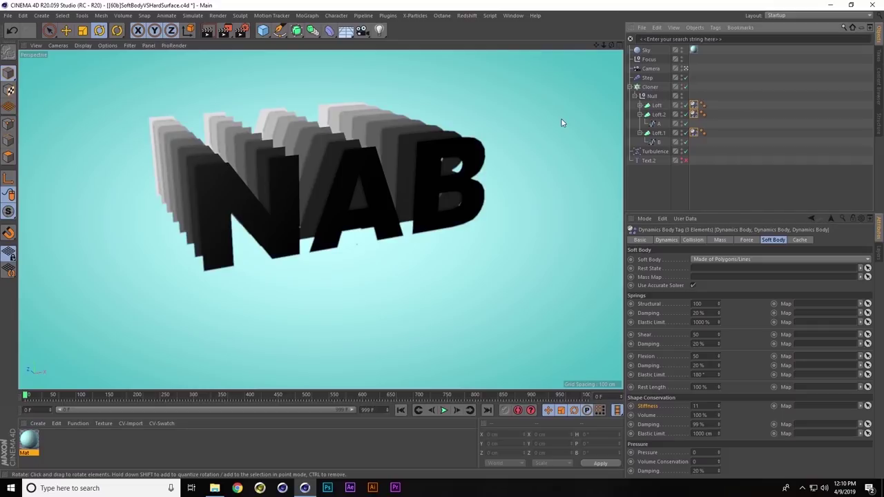
{"action": "left_click", "coordinate": [724, 78]}
{"action": "key", "text": "ctrl+v"}
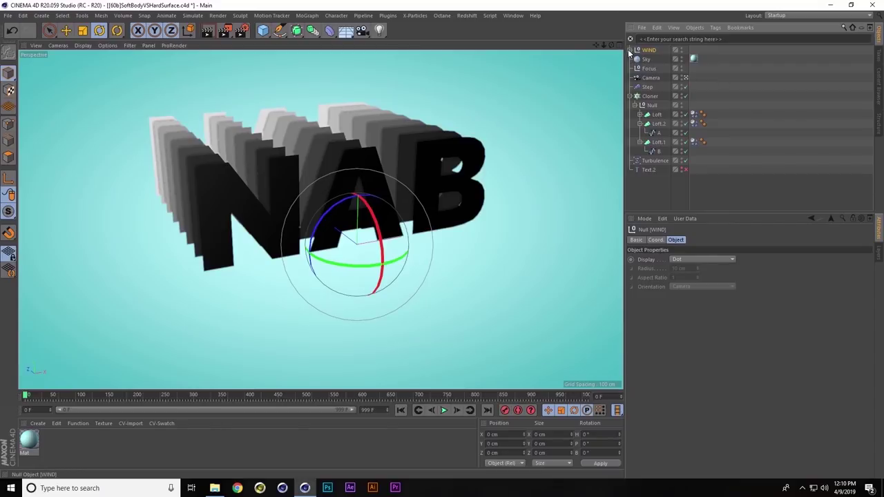
{"action": "left_click", "coordinate": [631, 50]}
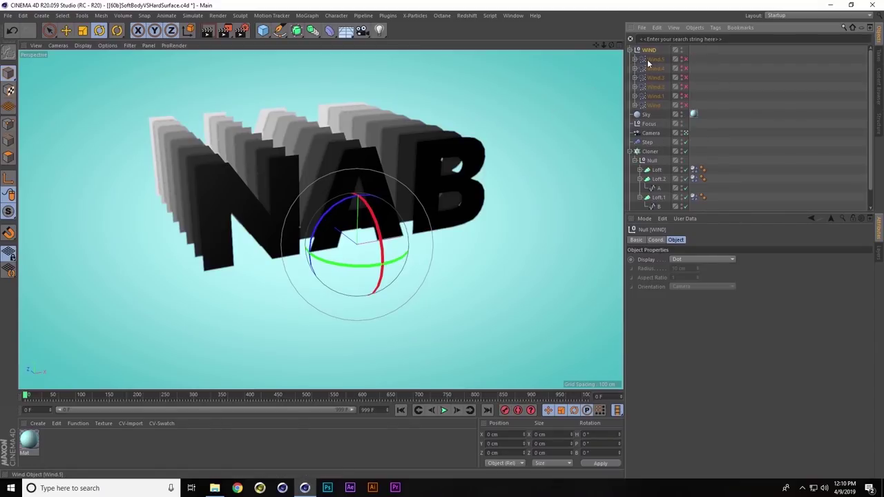
{"action": "left_click", "coordinate": [650, 60]}
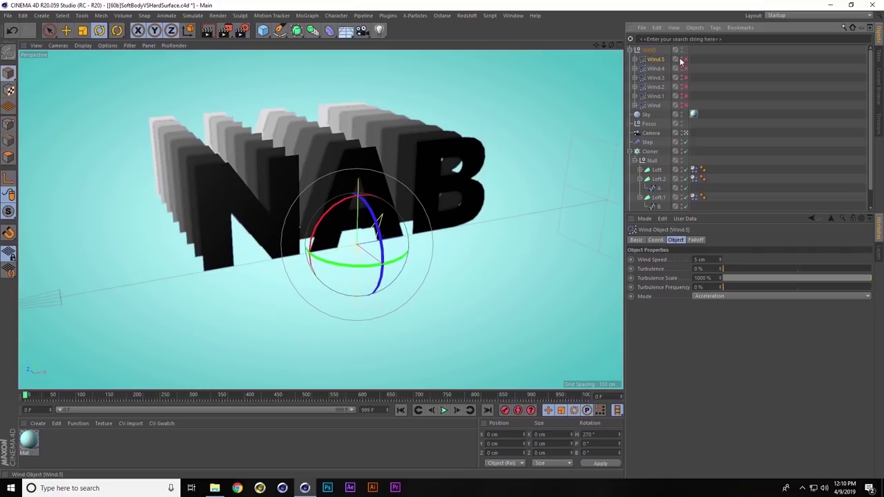
{"action": "left_click", "coordinate": [636, 60]}
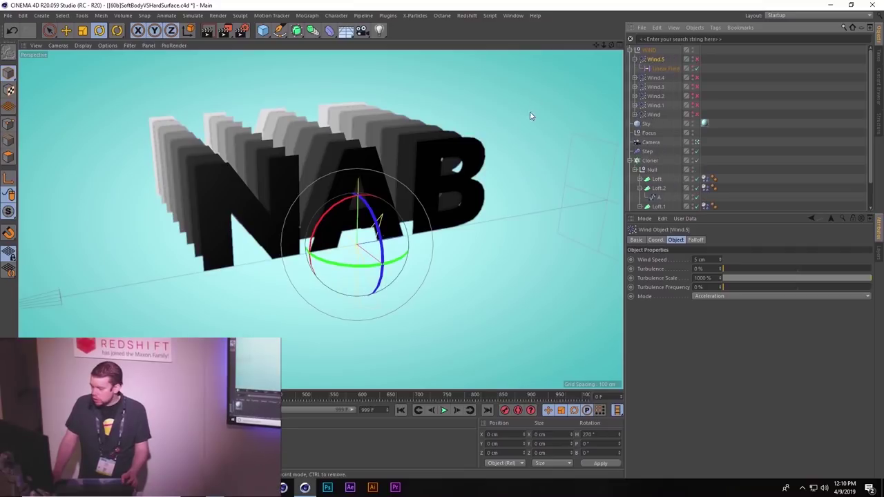
Step: Make the wind emitters visible, collapse Wind.5, and switch on all six wind objects
{"action": "left_click_drag", "start_coordinate": [529, 114], "coordinate": [378, 202], "text": "alt"}
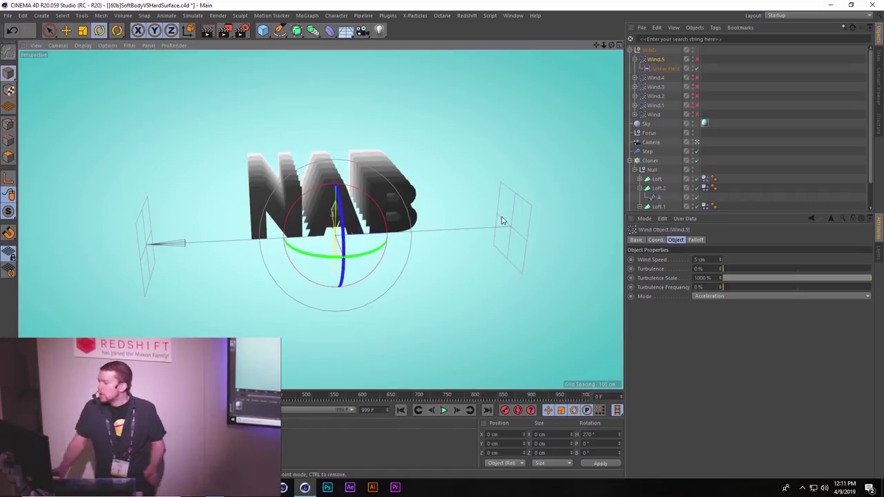
{"action": "left_click", "coordinate": [693, 84]}
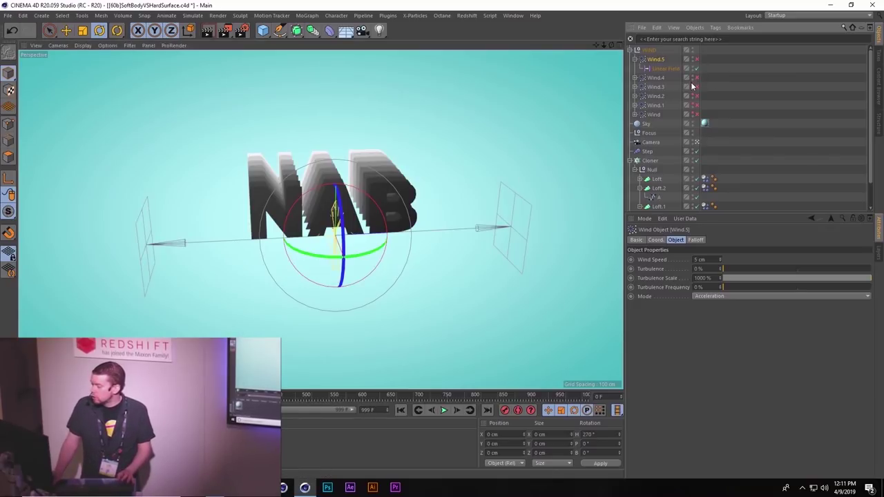
{"action": "left_click", "coordinate": [693, 123]}
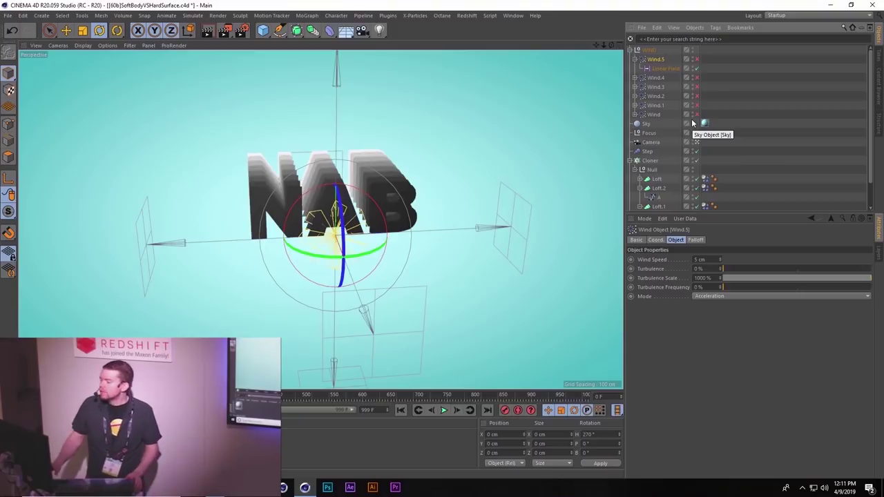
{"action": "left_click", "coordinate": [635, 60]}
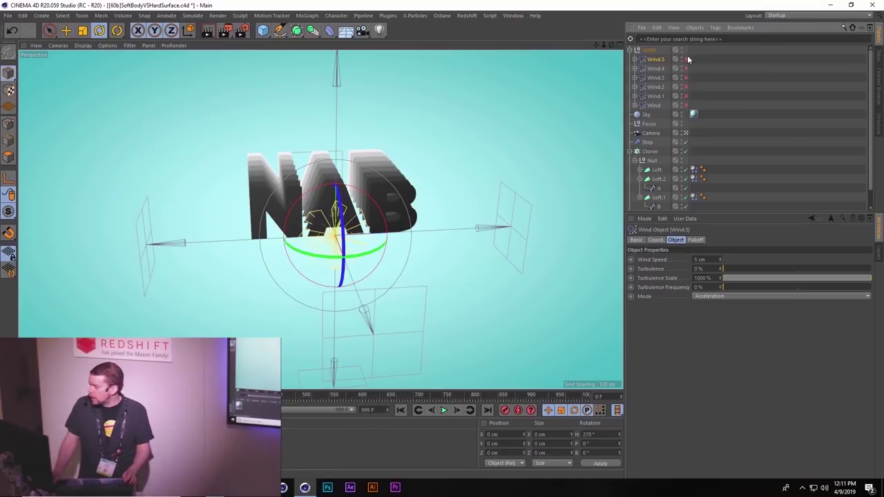
{"action": "left_click_drag", "start_coordinate": [686, 59], "coordinate": [686, 105]}
Step: Watch the winds blow the letters apart to frame 687, rewind, and close without saving
{"action": "left_click", "coordinate": [715, 105]}
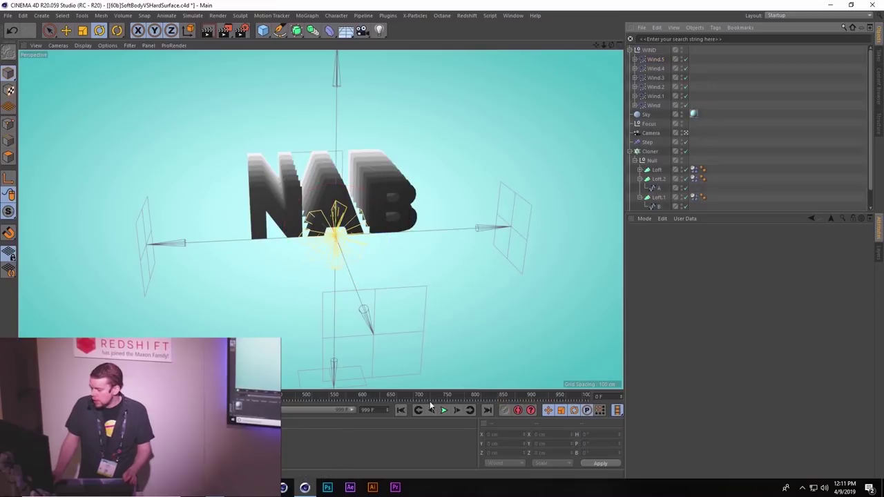
{"action": "left_click", "coordinate": [443, 411]}
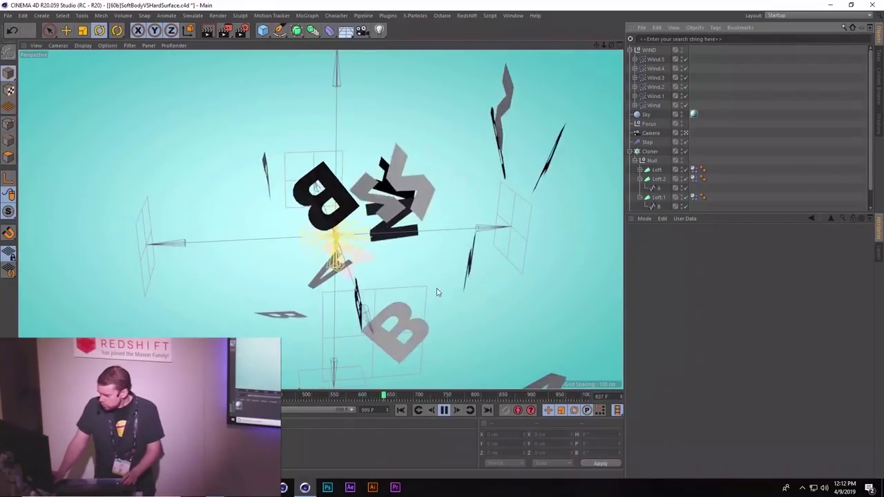
{"action": "left_click", "coordinate": [444, 411]}
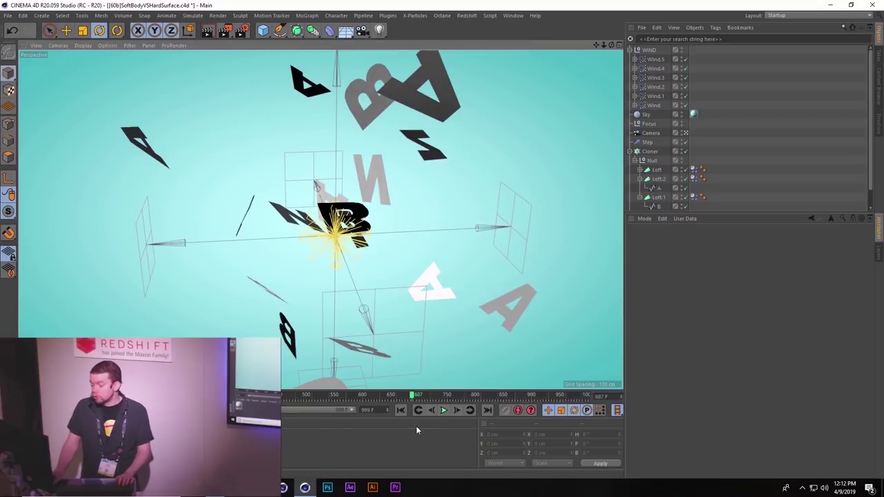
{"action": "left_click", "coordinate": [401, 410]}
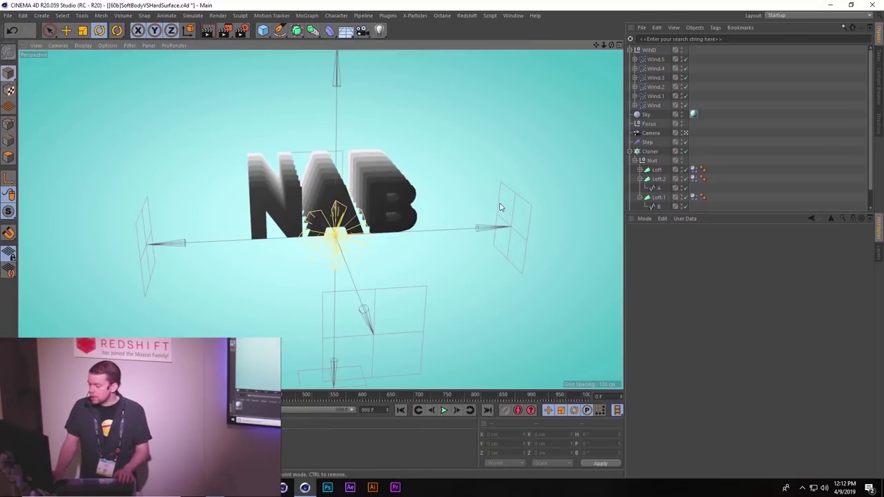
{"action": "key", "text": "alt+F4"}
{"action": "left_click", "coordinate": [454, 278]}
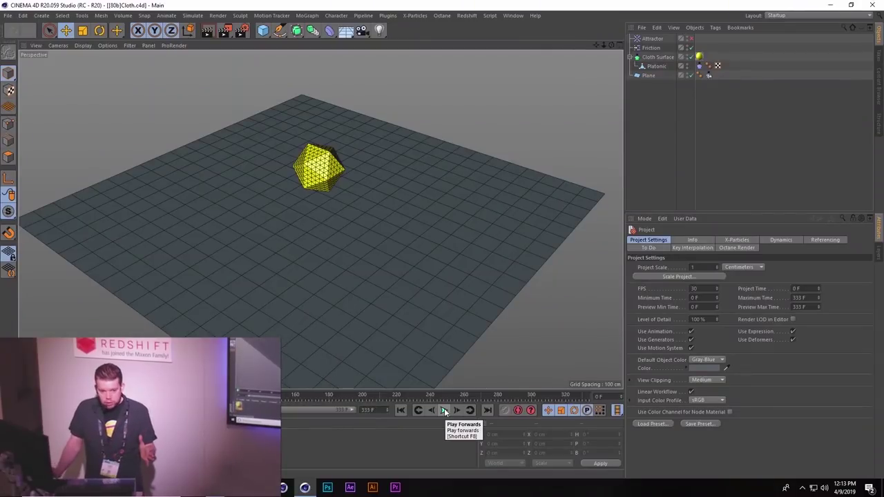
Step: Inspect the Attractor, Platonic, Cloth Surface and the Platonic's cloth tag settings
{"action": "left_click", "coordinate": [655, 40]}
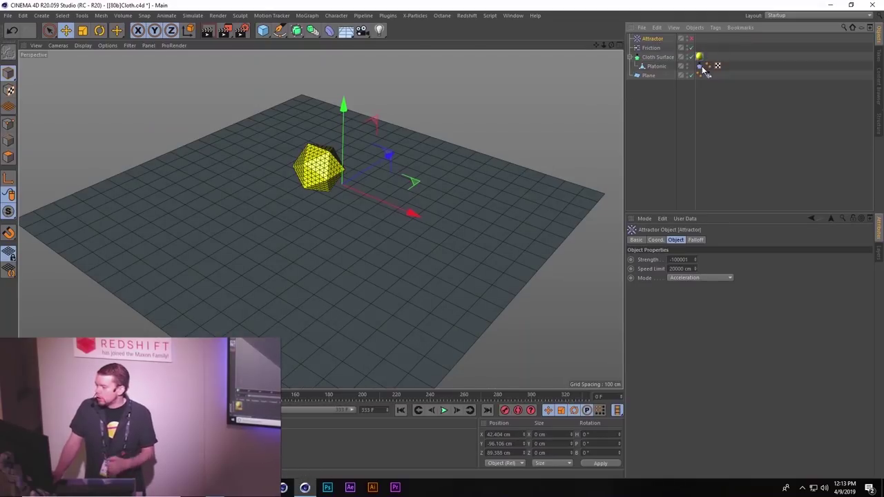
{"action": "left_click", "coordinate": [655, 66]}
{"action": "left_click", "coordinate": [656, 57]}
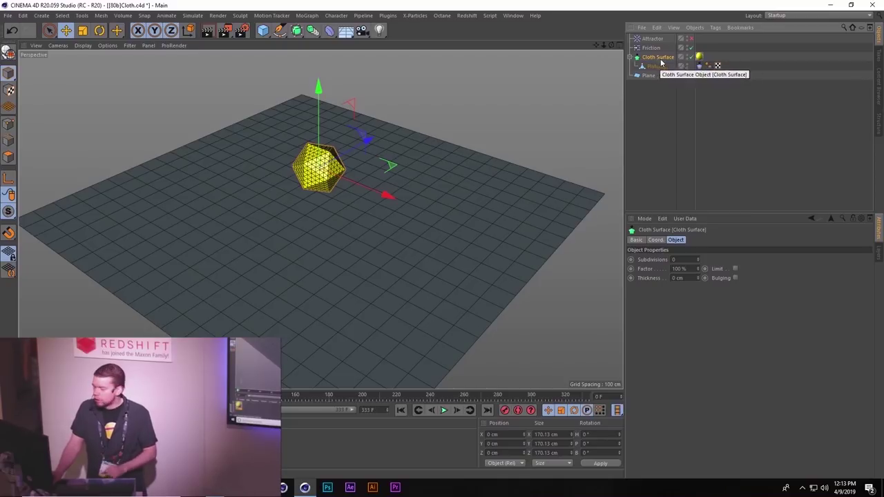
{"action": "left_click", "coordinate": [700, 65]}
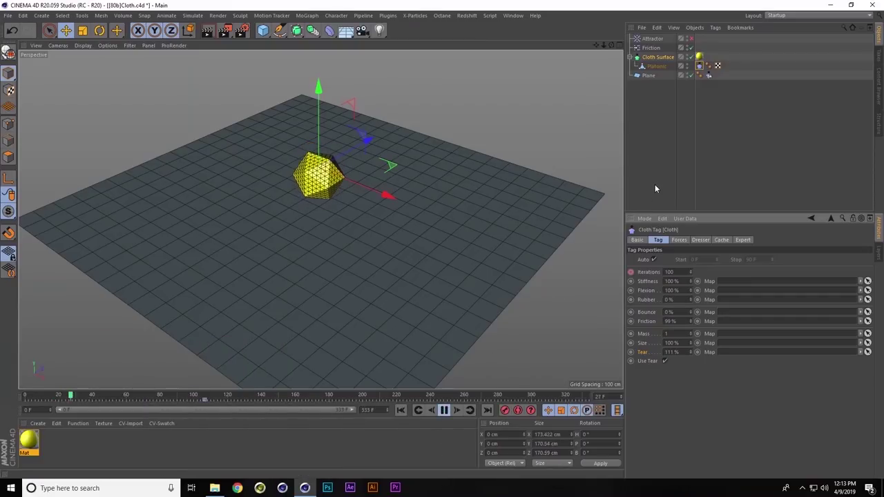
{"action": "left_click", "coordinate": [655, 185]}
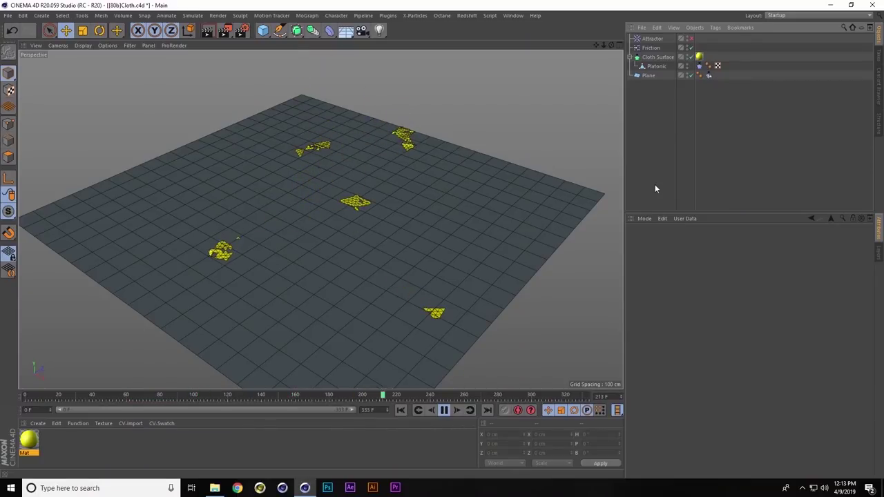
Step: Rewind and replay the yellow platonic tearing apart under the Attractor, then close the project
{"action": "left_click", "coordinate": [443, 411]}
{"action": "left_click", "coordinate": [417, 410]}
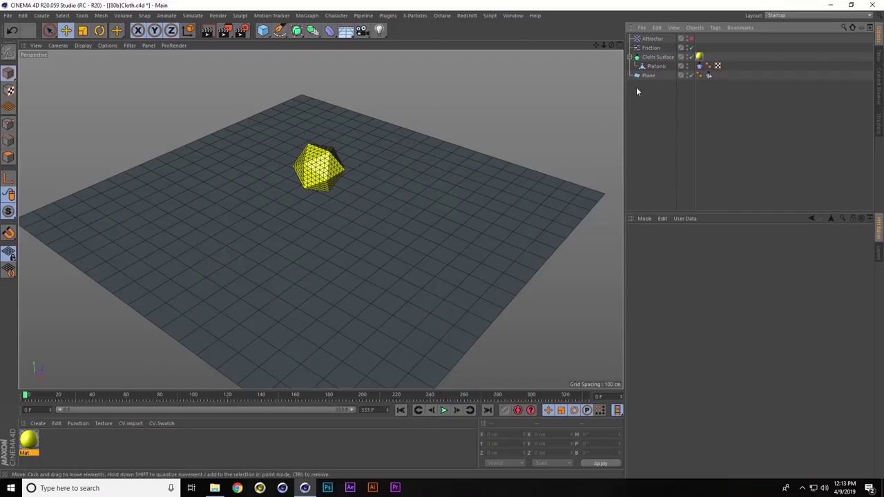
{"action": "left_click", "coordinate": [651, 39]}
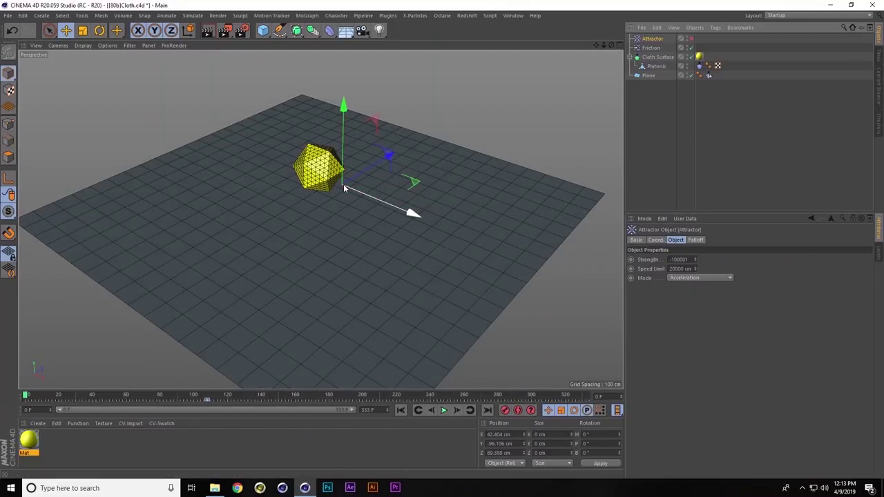
{"action": "left_click", "coordinate": [444, 410]}
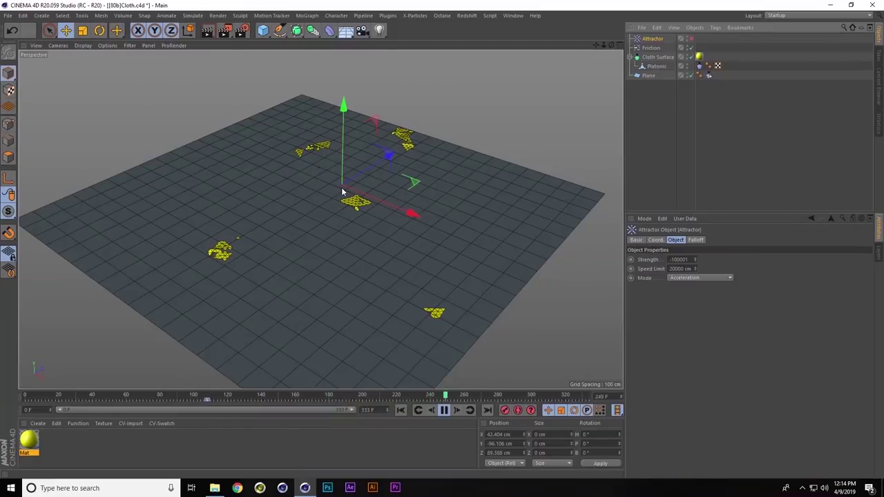
{"action": "left_click", "coordinate": [443, 411]}
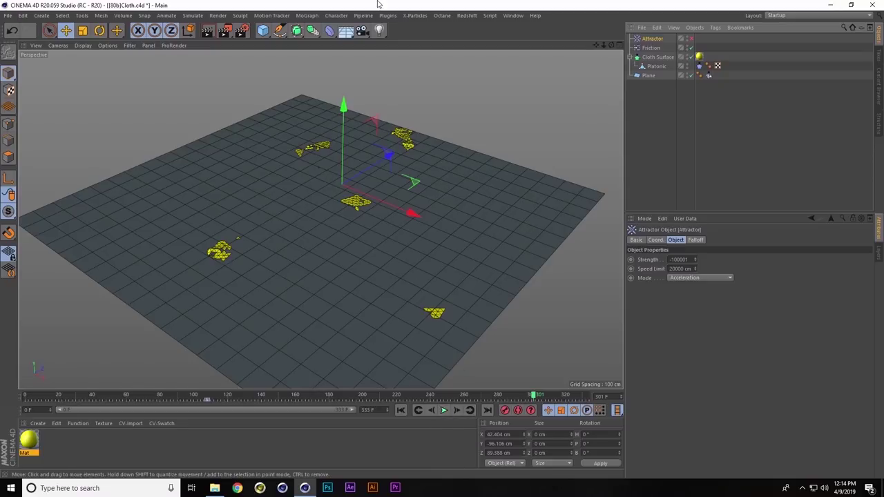
{"action": "key", "text": "ctrl+F4"}
Step: Discard the previous project unsaved, play the pink cube's cloth simulation, then rewind it
{"action": "left_click", "coordinate": [453, 278]}
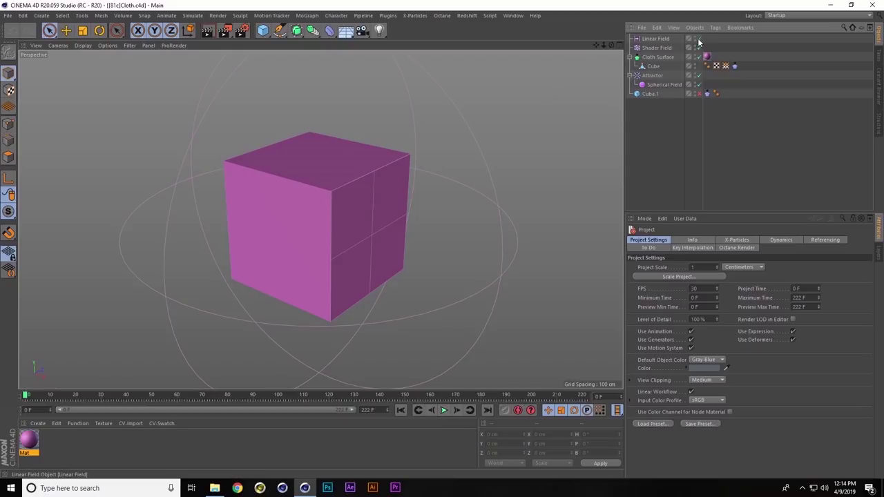
{"action": "left_click", "coordinate": [444, 411]}
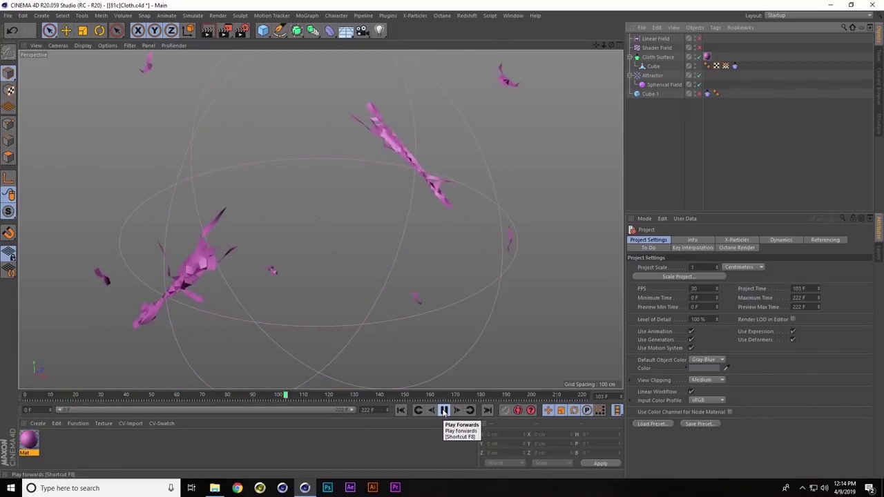
{"action": "left_click", "coordinate": [725, 66]}
{"action": "left_click", "coordinate": [653, 66]}
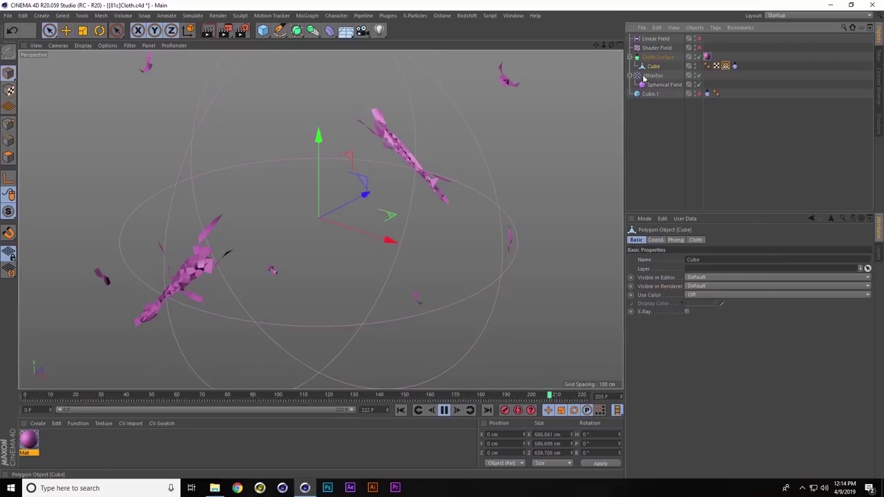
{"action": "left_click", "coordinate": [444, 410]}
{"action": "left_click", "coordinate": [401, 411]}
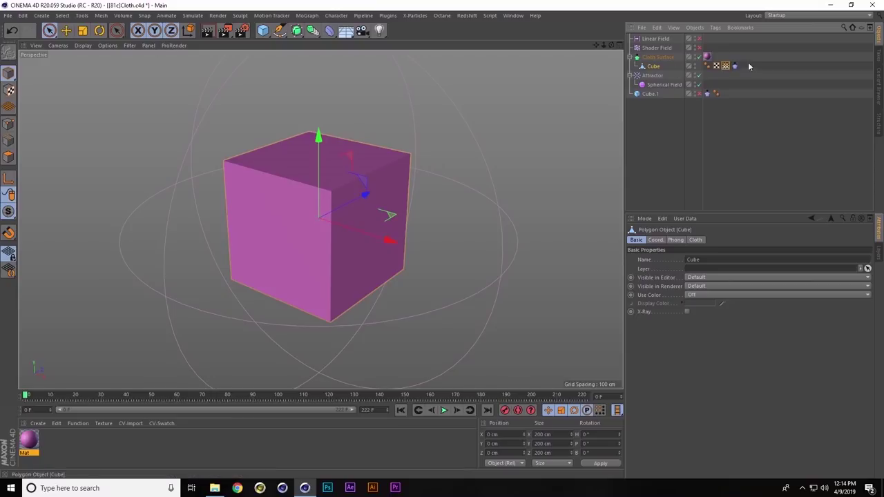
Step: Link the cube's Vertex Map into the Cloth tag's Tear Map and play the ripping cloth
{"action": "left_click", "coordinate": [705, 61]}
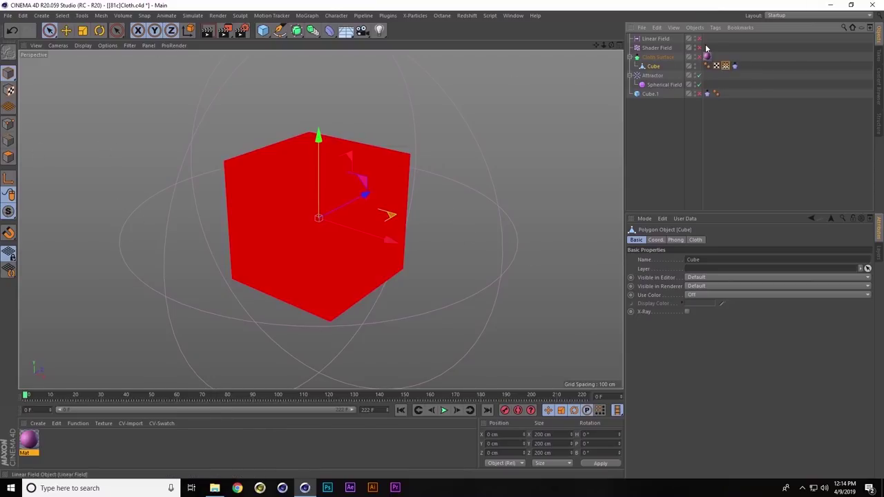
{"action": "left_click", "coordinate": [734, 66]}
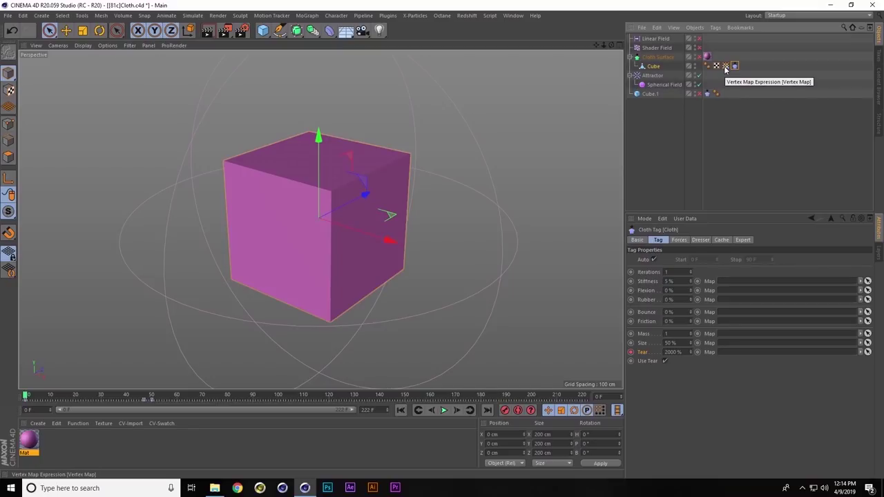
{"action": "left_click_drag", "start_coordinate": [726, 66], "coordinate": [726, 353]}
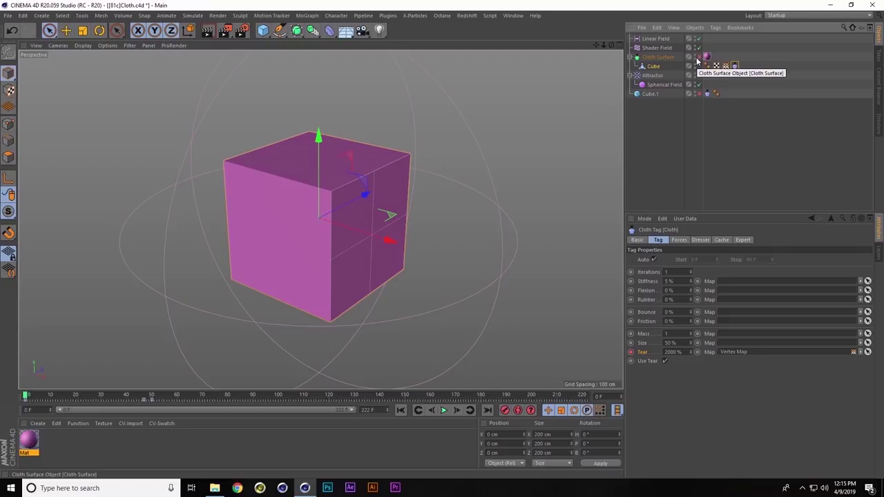
{"action": "left_click", "coordinate": [444, 411]}
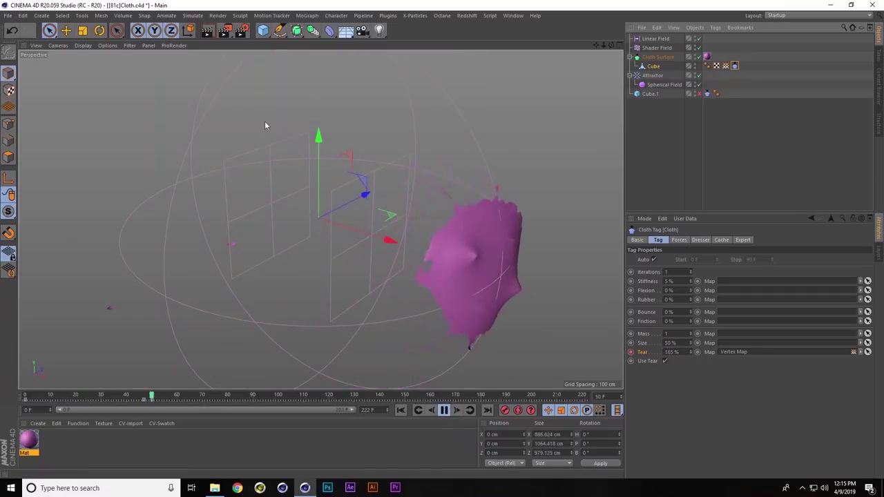
{"action": "left_click_drag", "start_coordinate": [312, 169], "coordinate": [478, 220], "text": "alt"}
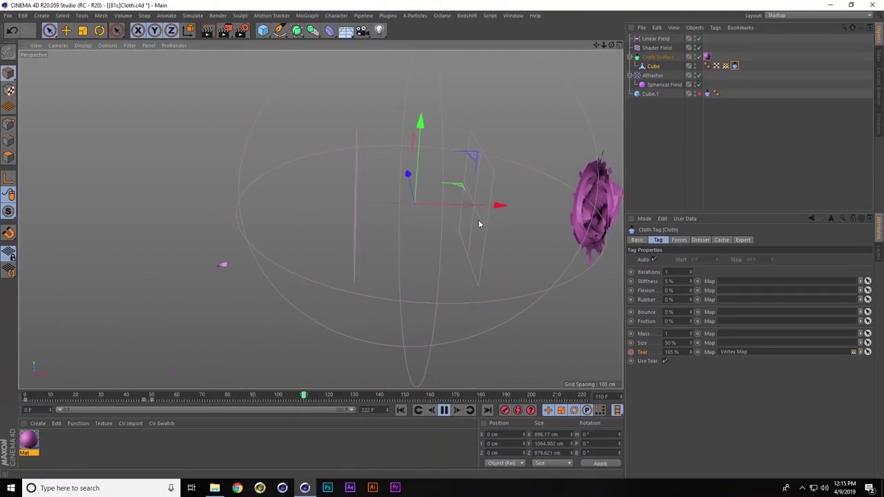
{"action": "left_click", "coordinate": [400, 410]}
{"action": "left_click", "coordinate": [400, 411]}
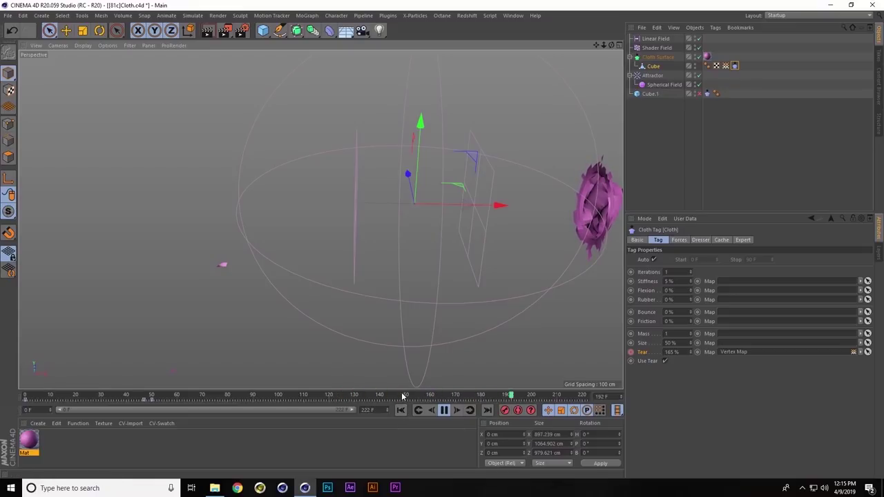
{"action": "left_click", "coordinate": [443, 410]}
Step: Discard the cloth project and enable Bevel and PolyFX on SoftExplode4's orange cube
{"action": "key", "text": "ctrl+F4"}
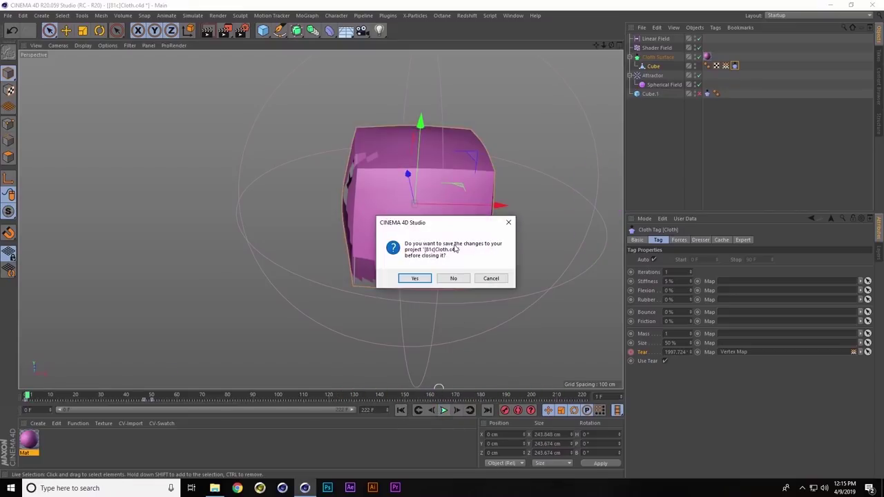
{"action": "left_click", "coordinate": [454, 278]}
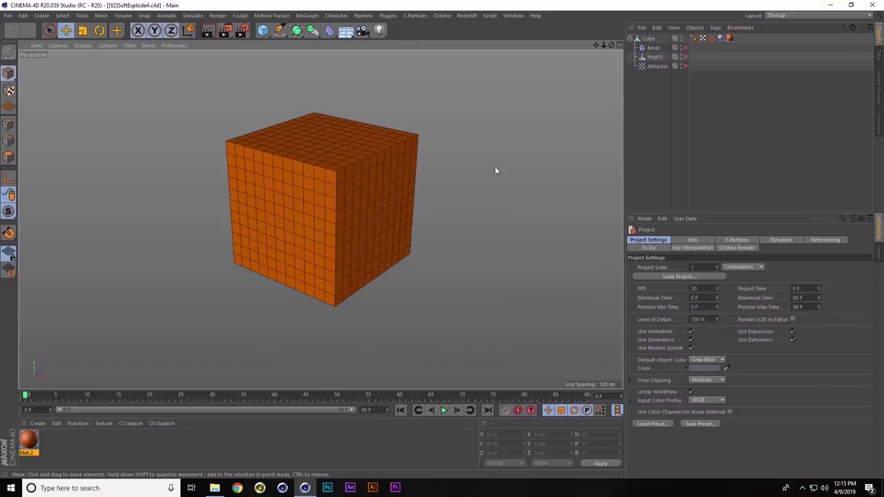
{"action": "left_click", "coordinate": [685, 48]}
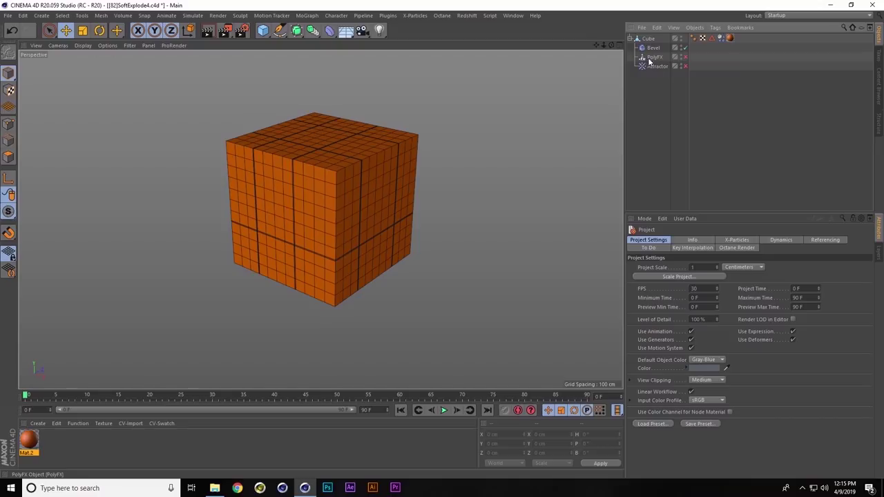
{"action": "left_click", "coordinate": [685, 58]}
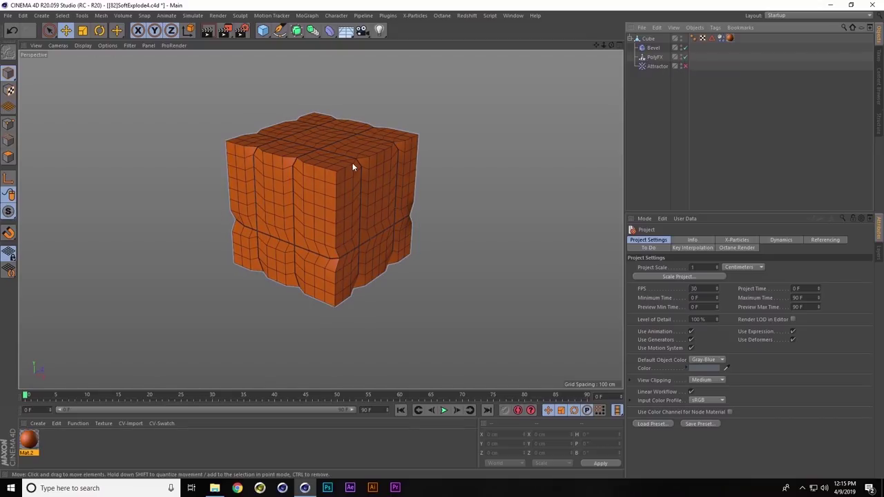
{"action": "mouse_move", "coordinate": [357, 158]}
{"action": "right_mouse_down", "text": "alt"}
{"action": "mouse_move", "coordinate": [500, 142]}
{"action": "mouse_move", "coordinate": [407, 165]}
{"action": "right_mouse_up", "text": "alt"}
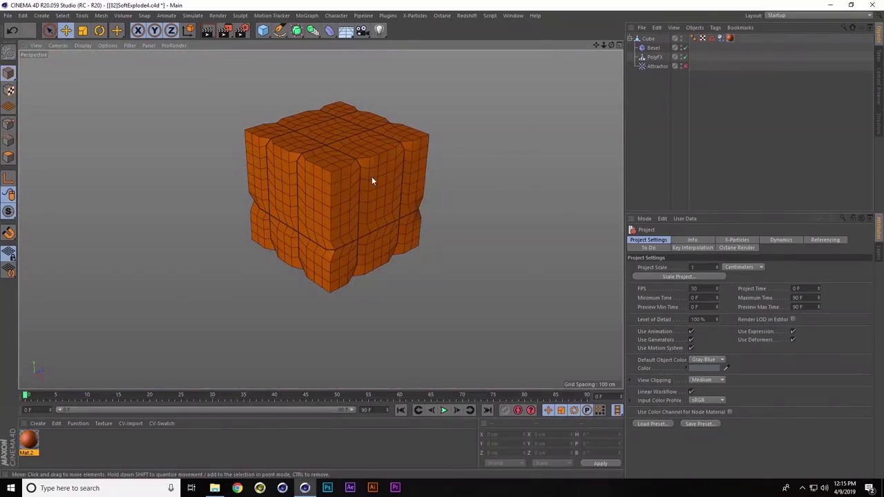
{"action": "left_click_drag", "start_coordinate": [371, 181], "coordinate": [338, 173], "text": "alt"}
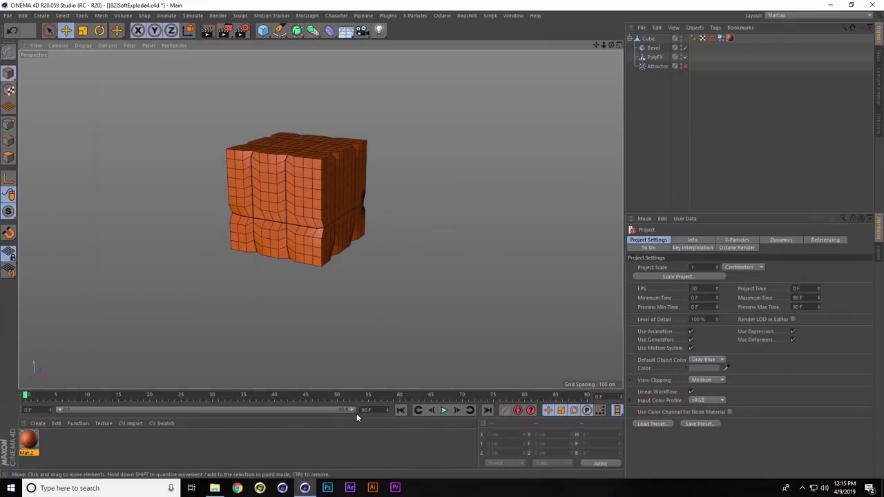
Step: Play the SoftExplode4 explosion and orbit around the fragments, inspecting the PolyFX object
{"action": "left_click", "coordinate": [444, 410]}
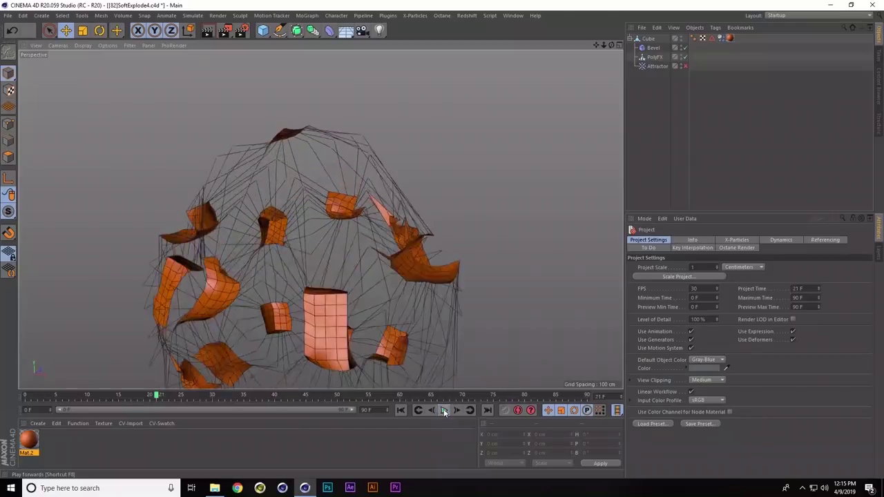
{"action": "left_click_drag", "start_coordinate": [373, 277], "coordinate": [345, 177], "text": "alt"}
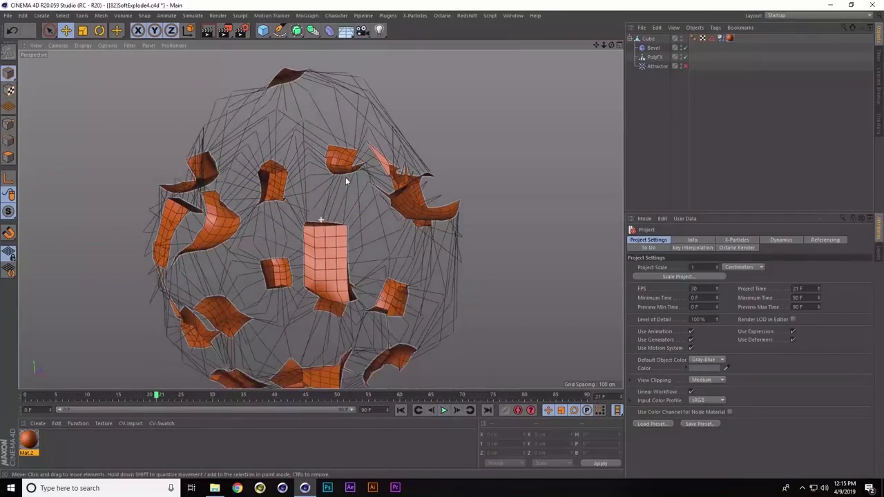
{"action": "left_click", "coordinate": [655, 57]}
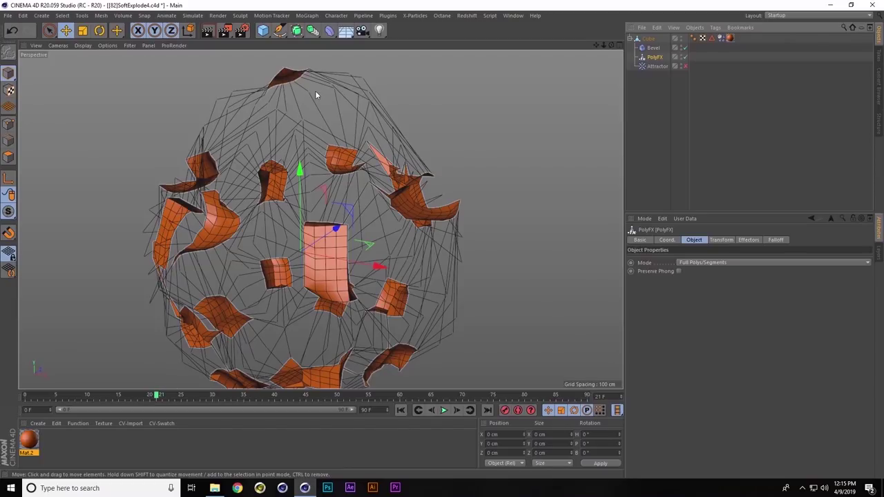
{"action": "left_click_drag", "start_coordinate": [337, 132], "coordinate": [267, 128], "text": "alt"}
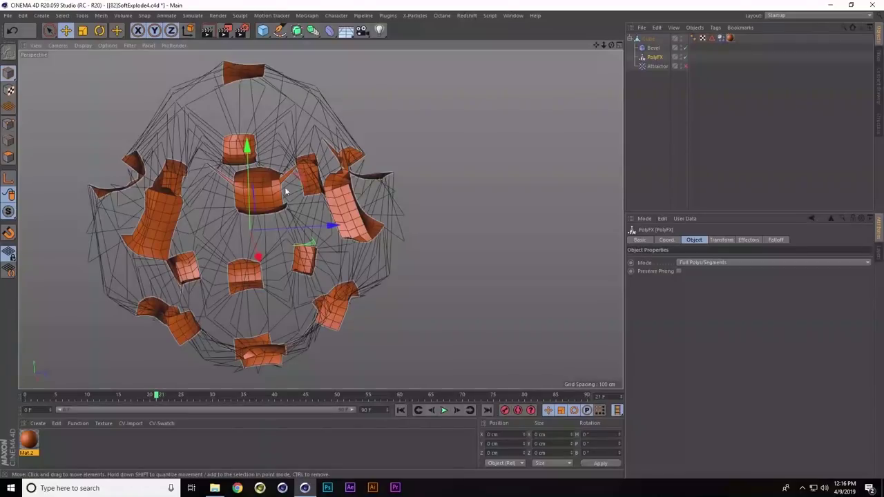
{"action": "left_click_drag", "start_coordinate": [285, 191], "coordinate": [261, 196], "text": "alt"}
{"action": "scroll", "coordinate": [276, 207], "scroll_direction": "up", "scroll_amount": 5}
{"action": "left_click", "coordinate": [652, 146]}
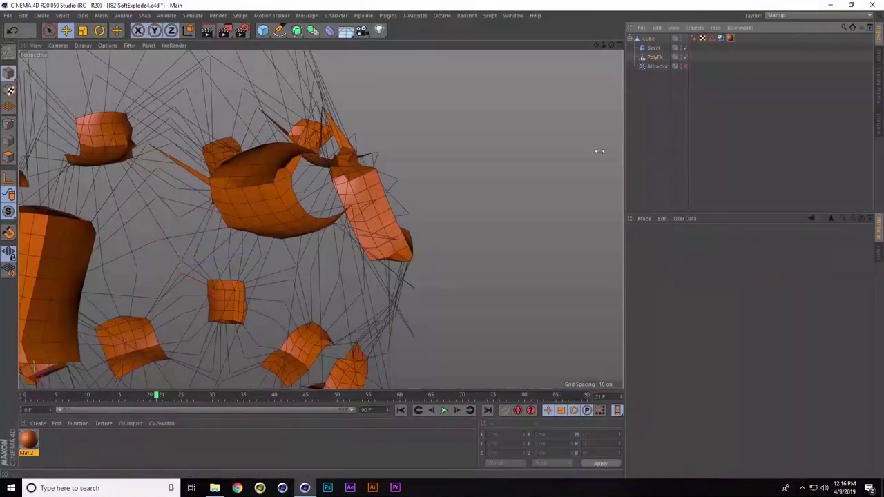
{"action": "left_click_drag", "start_coordinate": [600, 151], "coordinate": [167, 158], "text": "alt"}
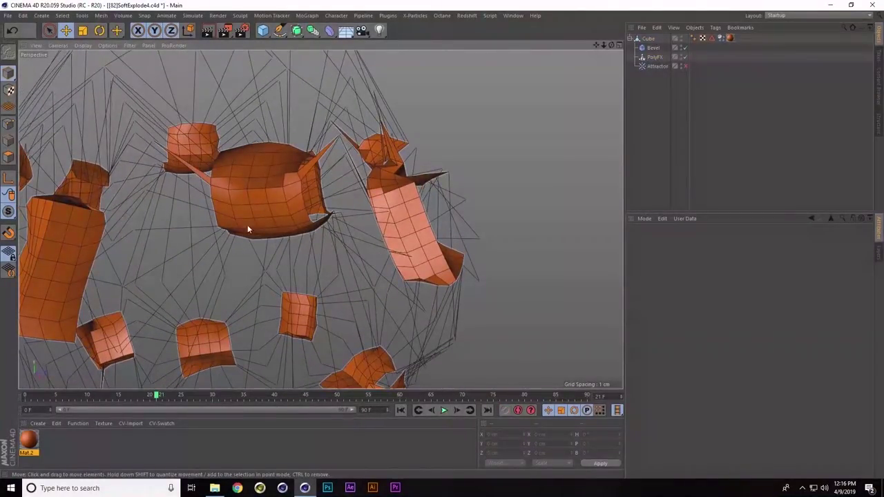
Step: Rewind to frame 0, view the reassembled cube from above, and close the project
{"action": "left_click", "coordinate": [401, 411]}
{"action": "middle_click_drag", "start_coordinate": [288, 107], "coordinate": [296, 243], "text": "alt"}
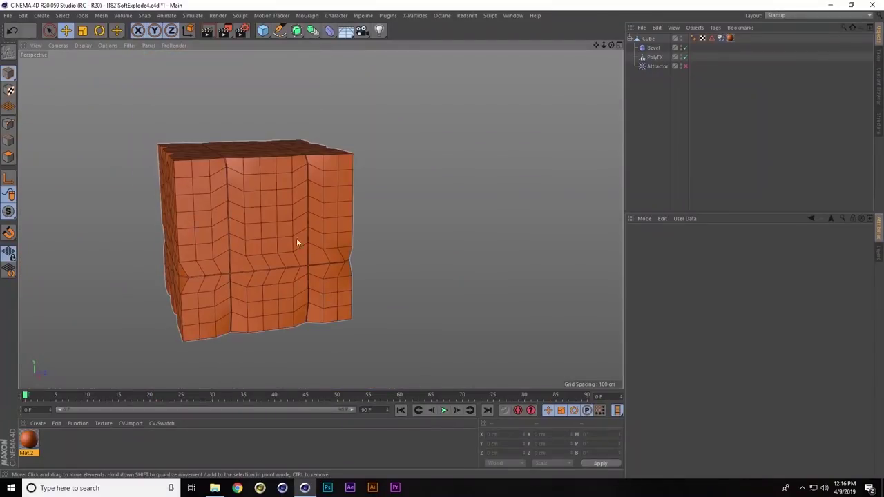
{"action": "left_click_drag", "start_coordinate": [215, 170], "coordinate": [278, 174], "text": "alt"}
{"action": "key", "text": "alt+F4"}
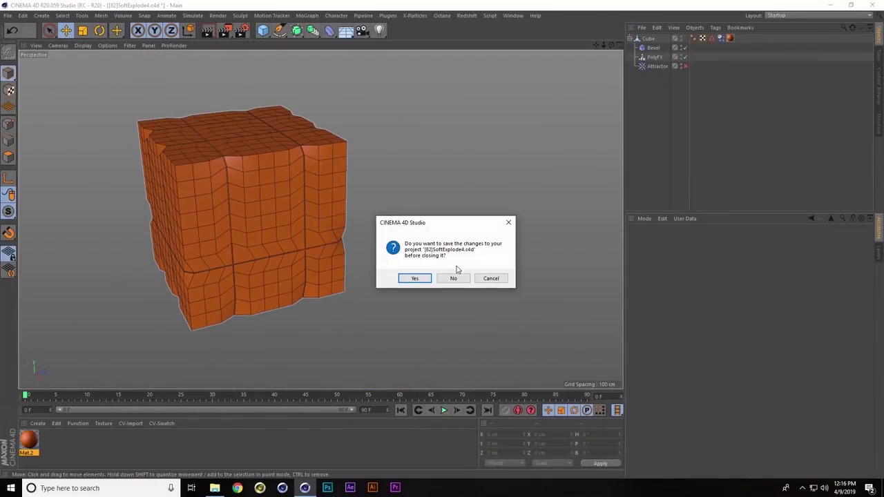
Step: Discard SoftExplode4 and inspect SoftExplode5's Attractor, Cube and Voronoi Fracture.1
{"action": "left_click", "coordinate": [454, 279]}
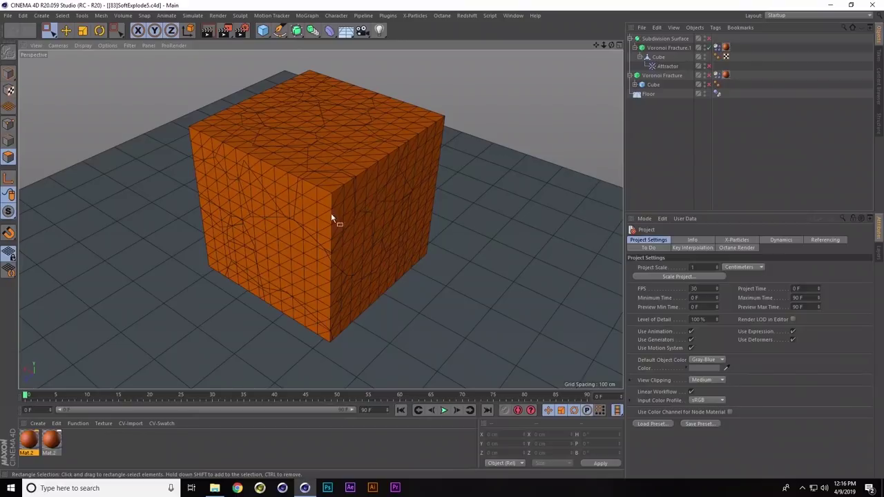
{"action": "left_click_drag", "start_coordinate": [335, 228], "coordinate": [316, 202], "text": "alt"}
{"action": "left_click", "coordinate": [668, 66]}
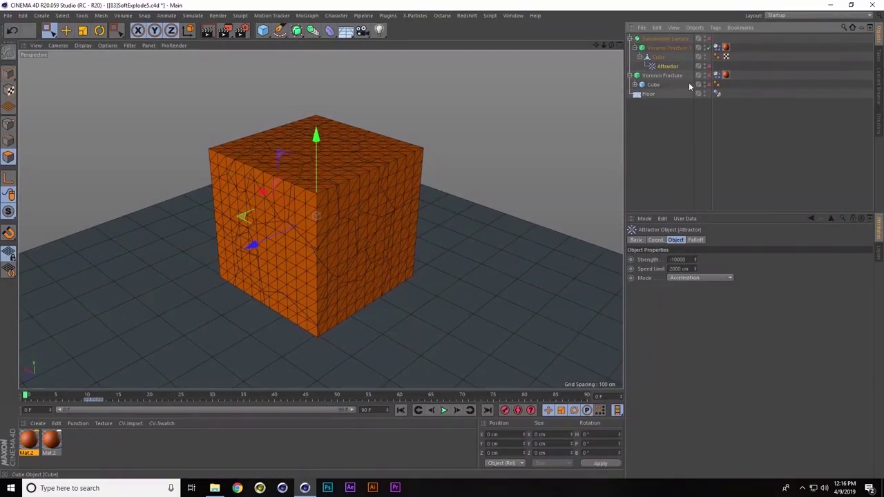
{"action": "left_click", "coordinate": [659, 56]}
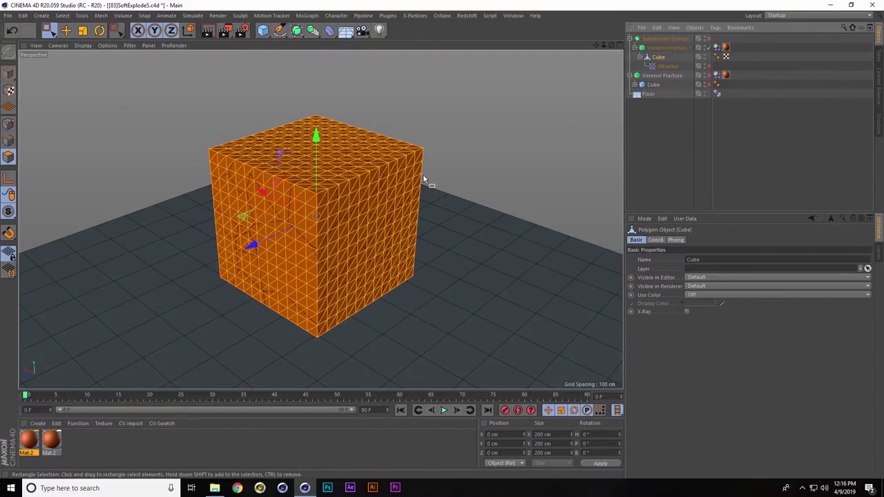
{"action": "left_click", "coordinate": [661, 49]}
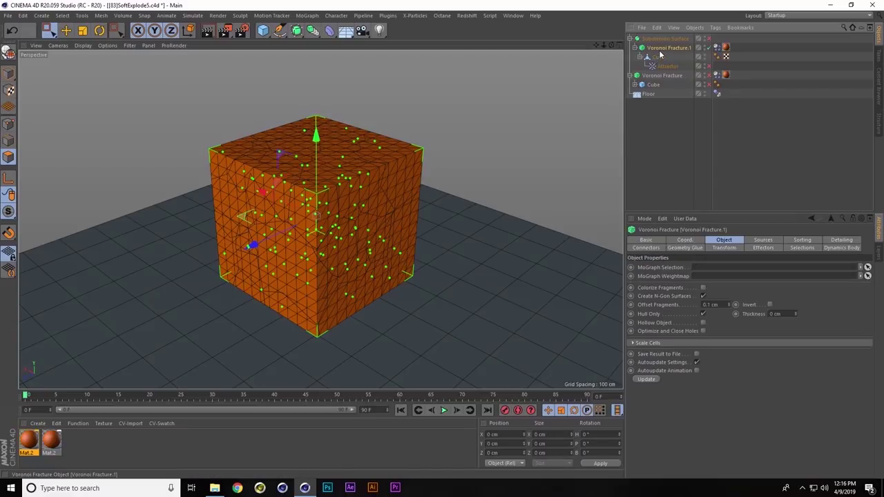
Step: Toggle Colorize Fragments on Voronoi Fracture.1, leave it unchecked, and deselect all
{"action": "left_click", "coordinate": [704, 288]}
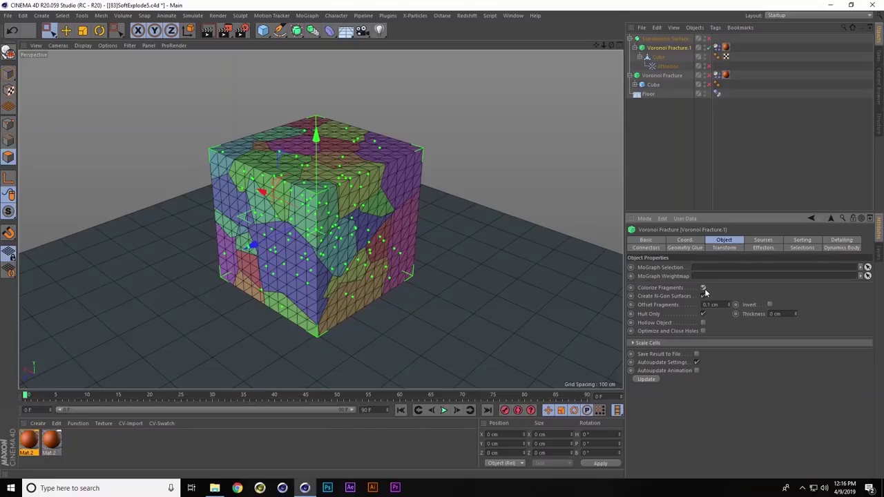
{"action": "left_click", "coordinate": [666, 296]}
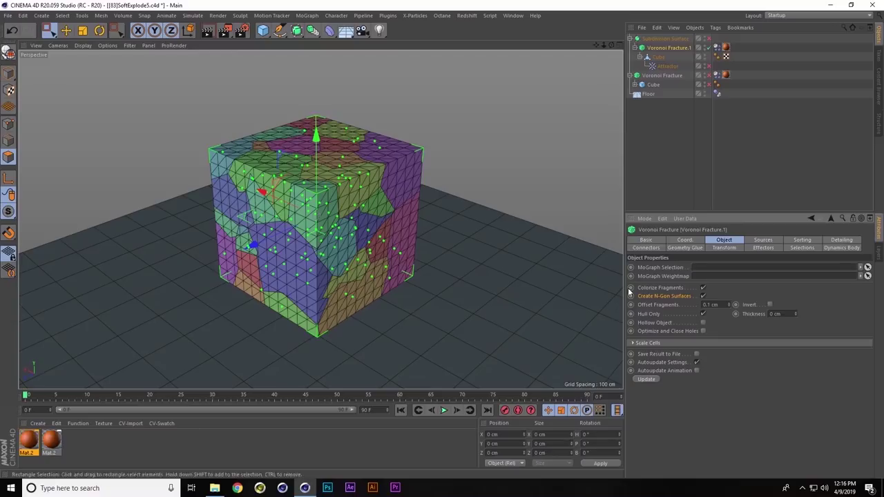
{"action": "left_click", "coordinate": [704, 287]}
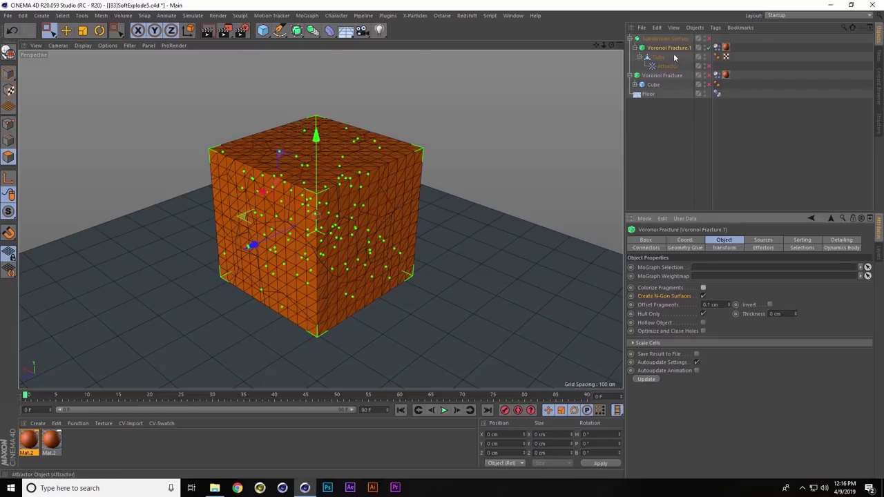
{"action": "left_click", "coordinate": [760, 136]}
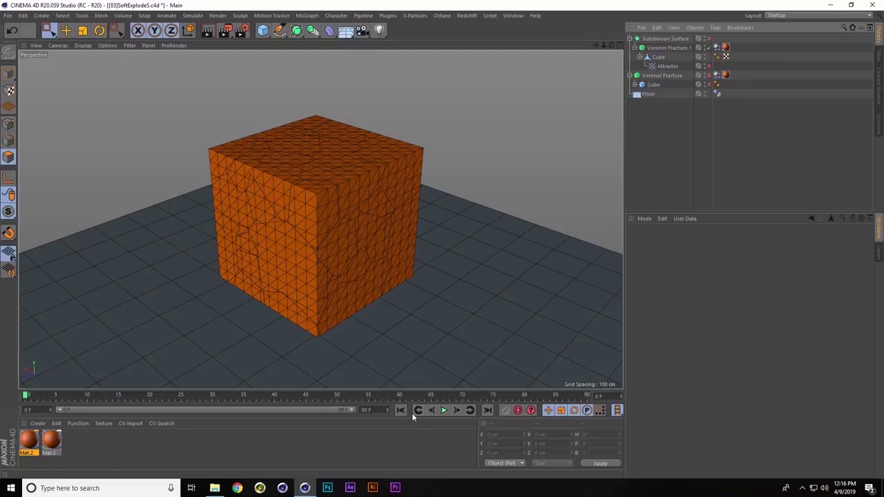
Step: Select the Attractor and play the fracture, orbiting around the scattered fragments
{"action": "left_click", "coordinate": [664, 68]}
{"action": "scroll", "coordinate": [404, 162], "scroll_direction": "down", "scroll_amount": 5}
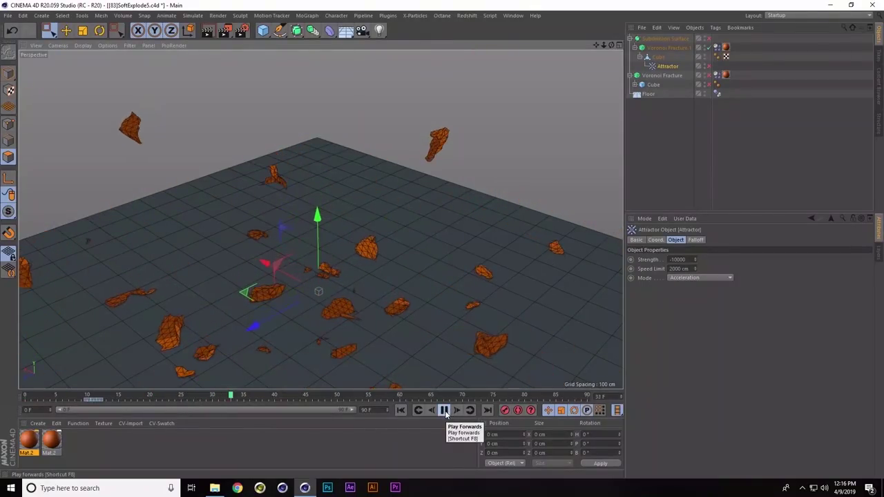
{"action": "left_click", "coordinate": [445, 411]}
{"action": "left_click_drag", "start_coordinate": [369, 327], "coordinate": [373, 290], "text": "alt"}
{"action": "left_click", "coordinate": [445, 410]}
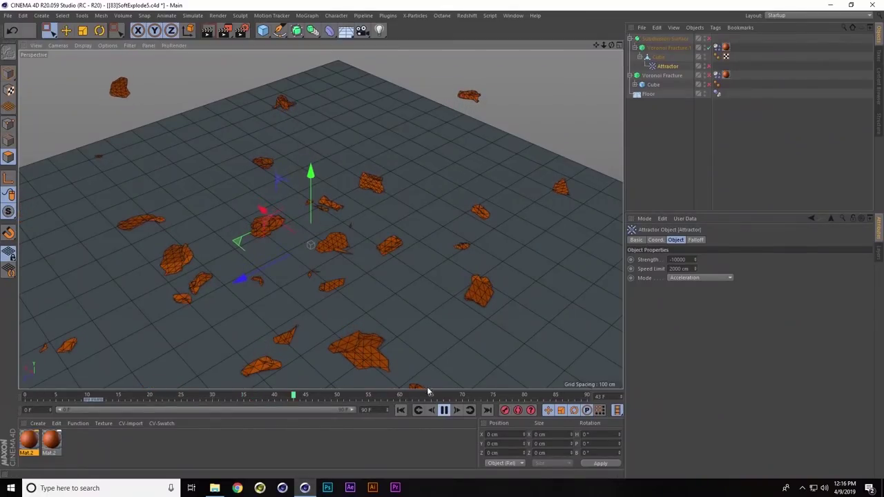
Step: Return the timeline to frame 0 and close SoftExplode5
{"action": "left_click", "coordinate": [400, 411]}
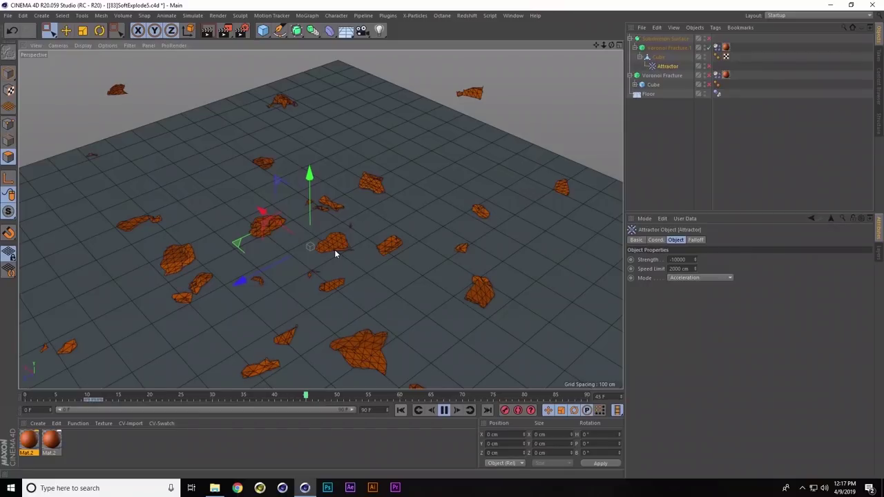
{"action": "left_click", "coordinate": [401, 410]}
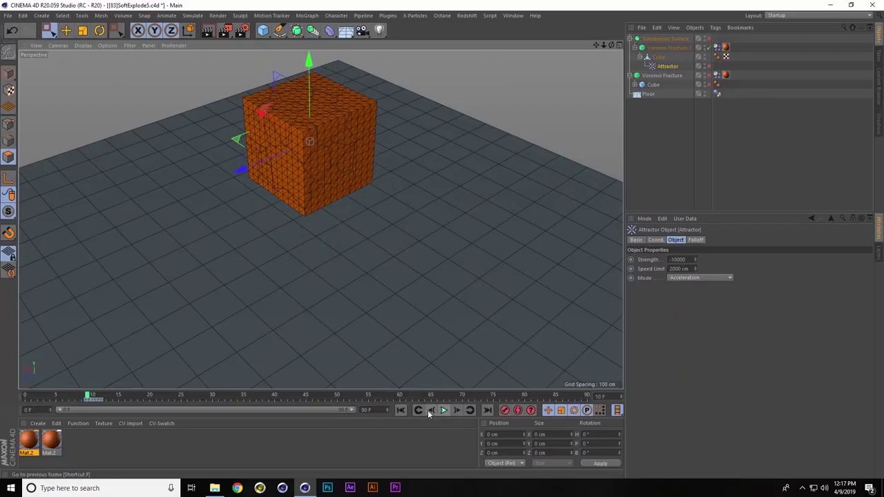
{"action": "left_click", "coordinate": [401, 410]}
{"action": "key", "text": "ctrl+F4"}
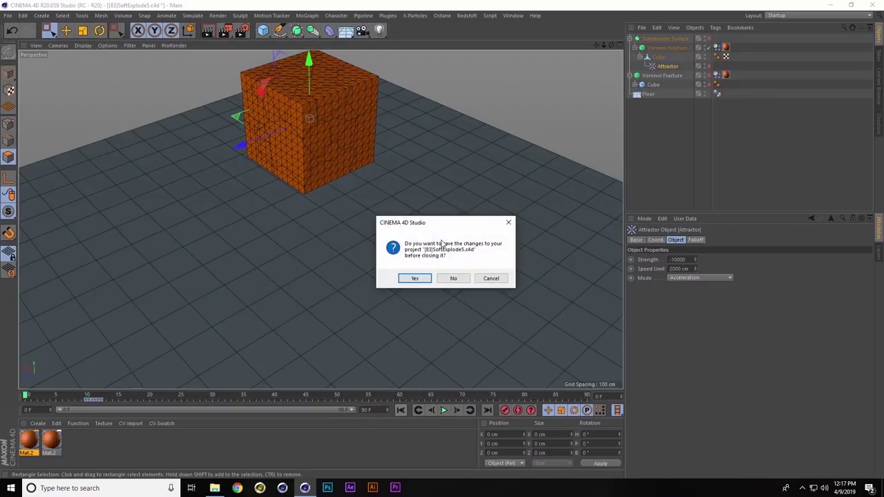
Step: Discard SoftExplode5 and inspect SoftExplode7's Explosion, Cube and Edge Selection tag
{"action": "left_click", "coordinate": [454, 278]}
{"action": "left_click_drag", "start_coordinate": [379, 238], "coordinate": [361, 250], "text": "alt"}
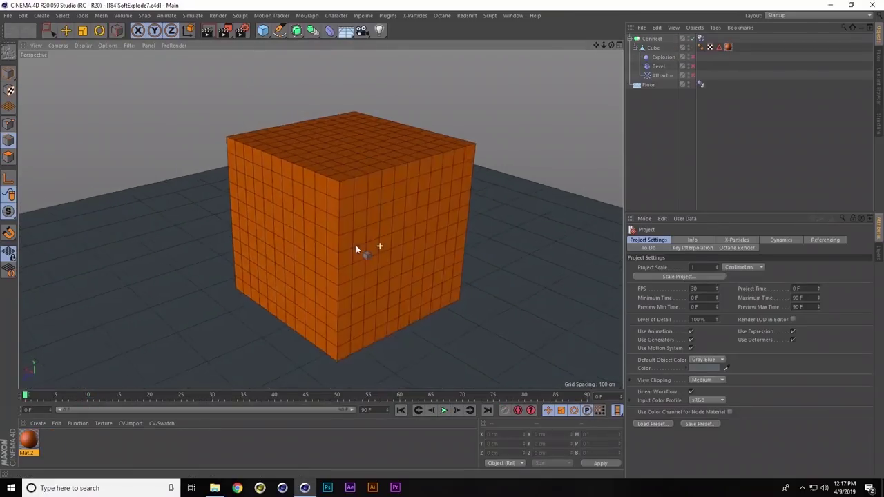
{"action": "left_click", "coordinate": [674, 56]}
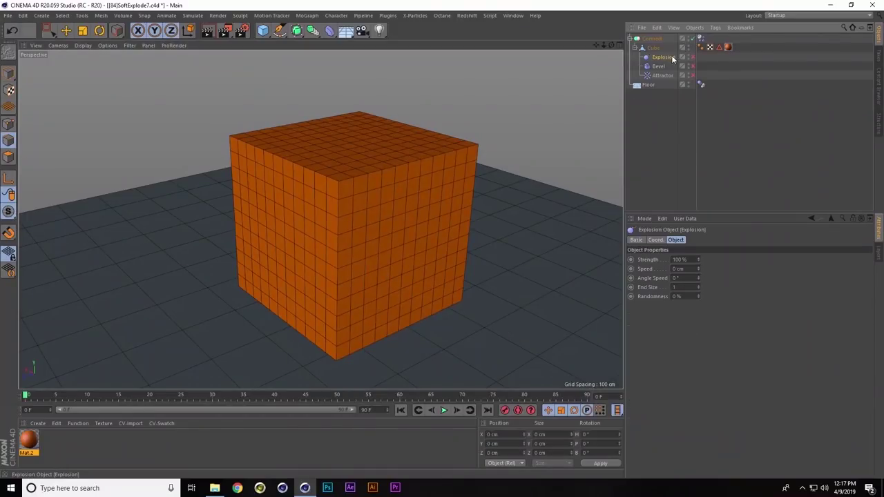
{"action": "left_click", "coordinate": [653, 48]}
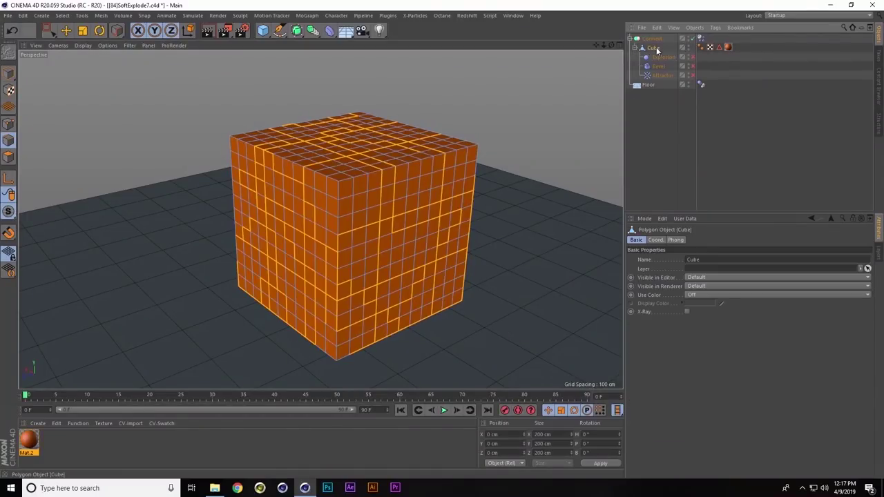
{"action": "left_click", "coordinate": [718, 48]}
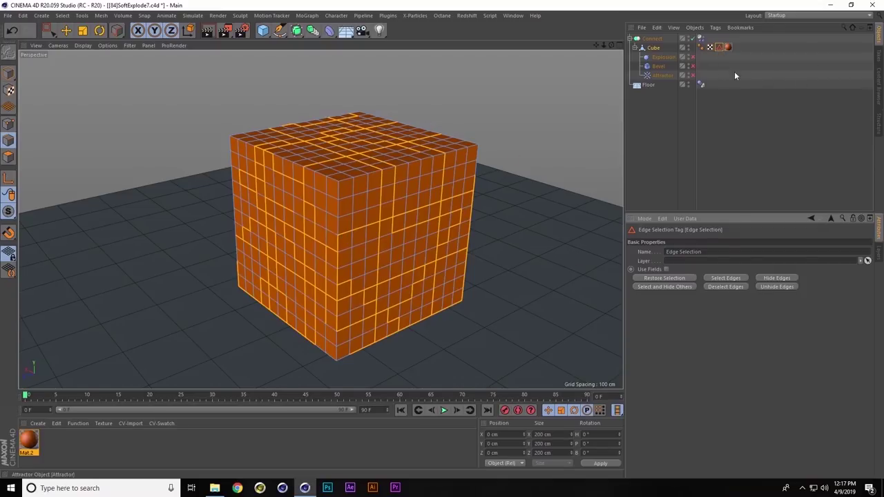
Step: Try different Explosion Speed values, leaving it at 0 cm, then select the Bevel deformer
{"action": "left_click", "coordinate": [663, 58]}
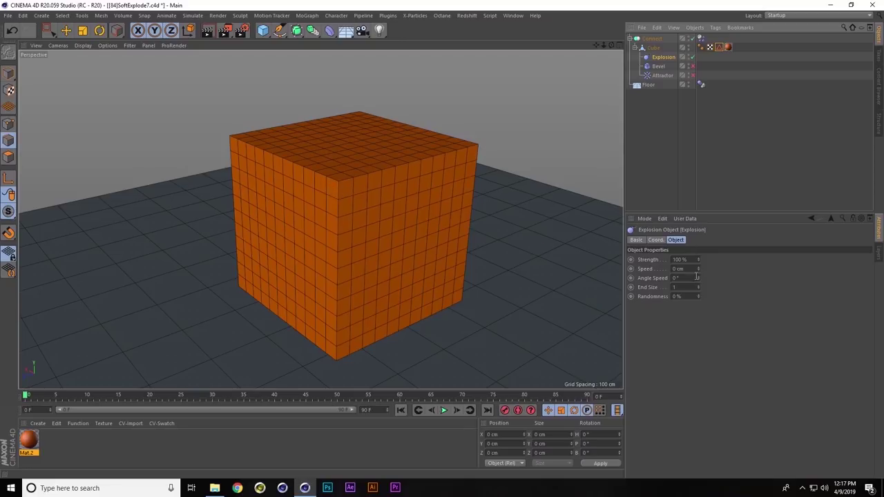
{"action": "mouse_move", "coordinate": [697, 270]}
{"action": "left_mouse_down"}
{"action": "mouse_move", "coordinate": [695, 250]}
{"action": "mouse_move", "coordinate": [693, 268]}
{"action": "mouse_move", "coordinate": [681, 269]}
{"action": "left_mouse_up"}
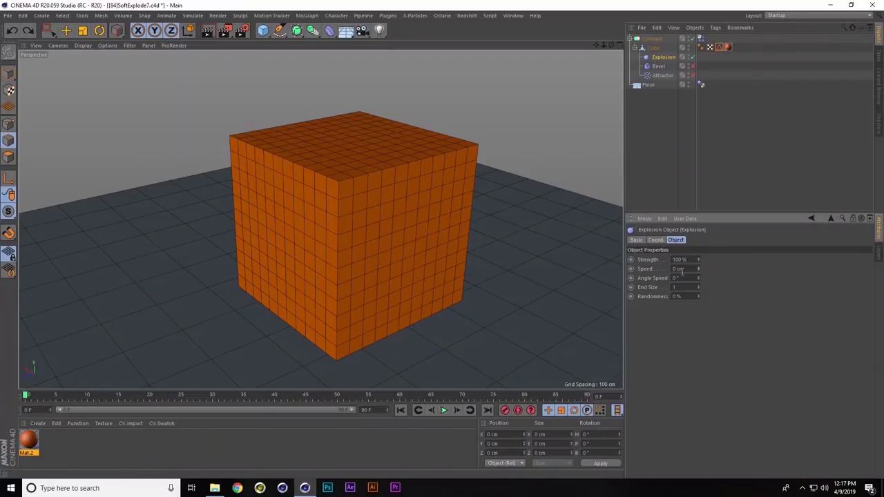
{"action": "left_click", "coordinate": [694, 67]}
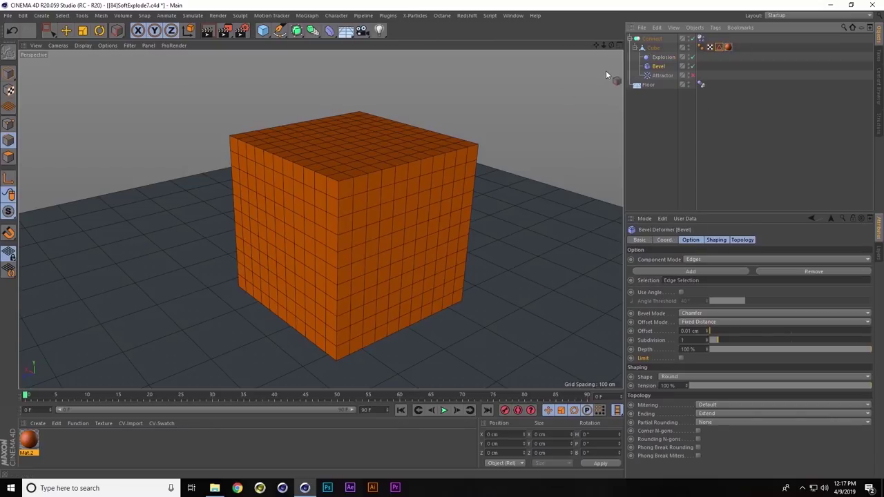
Step: Try a 1.01 cm Bevel Offset, orbit to check it, then undo back to 0.01 cm
{"action": "left_click", "coordinate": [708, 330]}
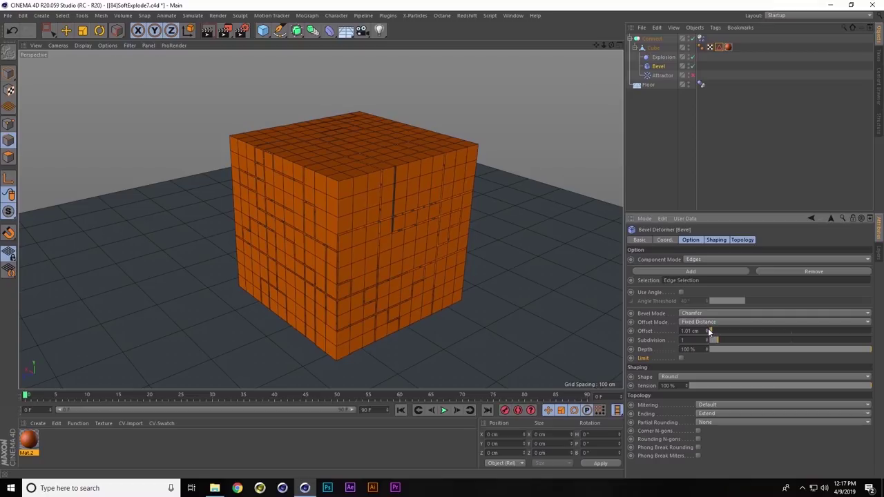
{"action": "left_click_drag", "start_coordinate": [276, 224], "coordinate": [306, 197], "text": "alt"}
{"action": "scroll", "coordinate": [306, 198], "scroll_direction": "up", "scroll_amount": 8}
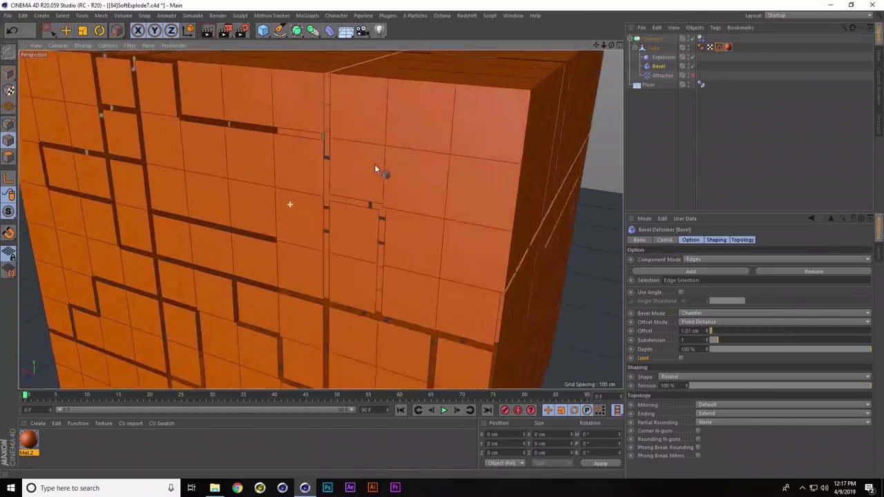
{"action": "left_click_drag", "start_coordinate": [214, 240], "coordinate": [279, 243], "text": "alt"}
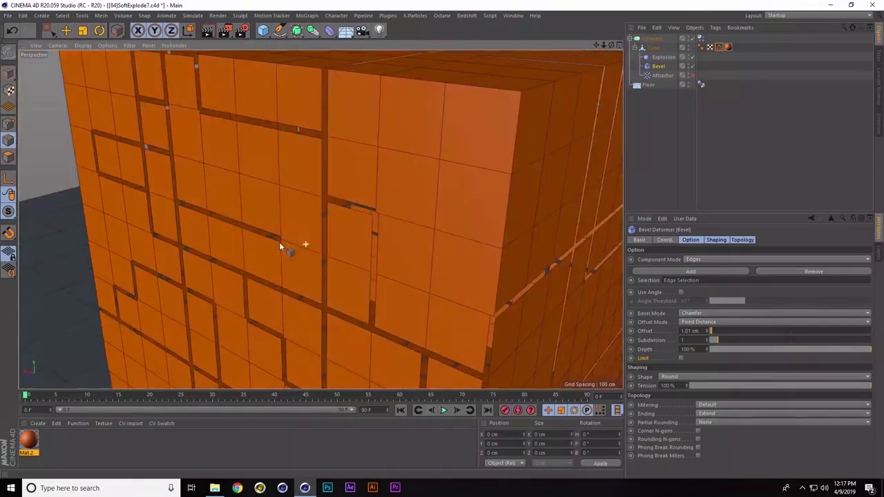
{"action": "key", "text": "ctrl+z"}
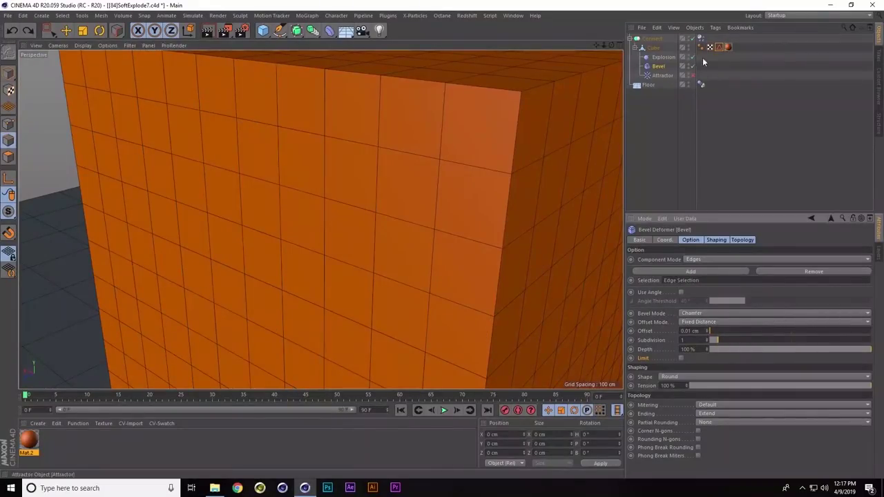
Step: Enable Weld on the Connect object with 0.001 cm tolerance and orbit to the cube's left face
{"action": "left_click", "coordinate": [652, 39]}
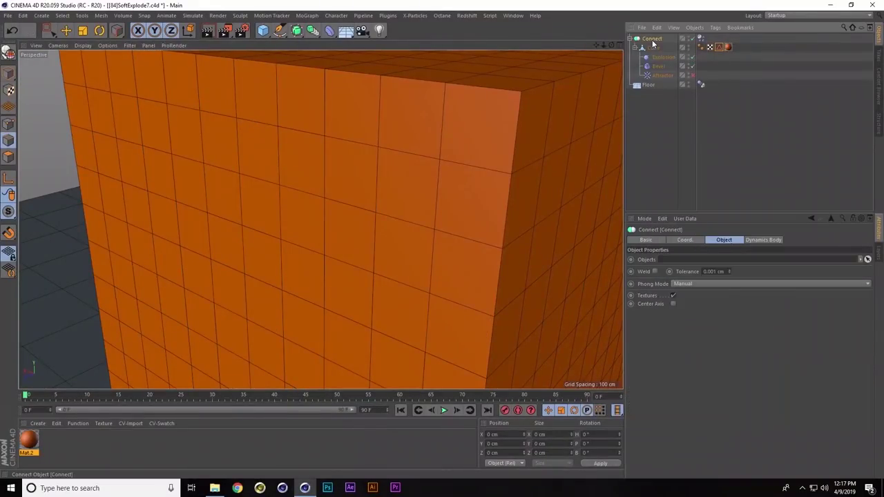
{"action": "left_click", "coordinate": [655, 271]}
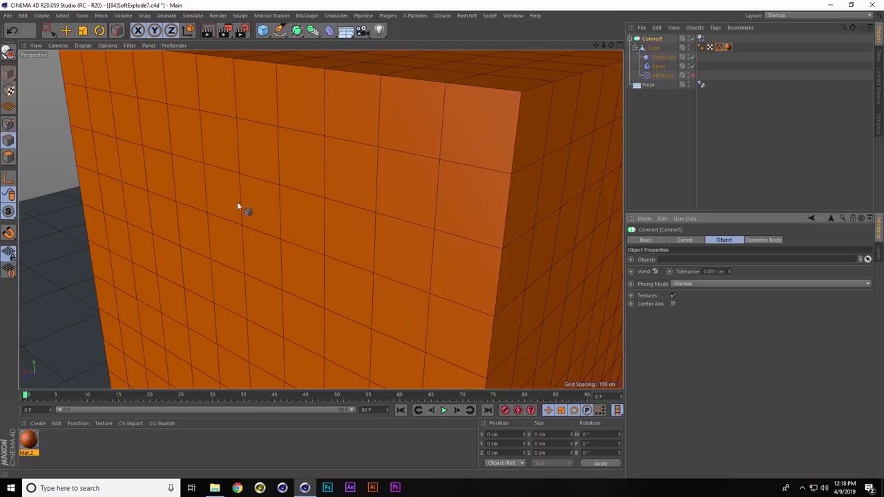
{"action": "scroll", "coordinate": [237, 202], "scroll_direction": "up", "scroll_amount": 10}
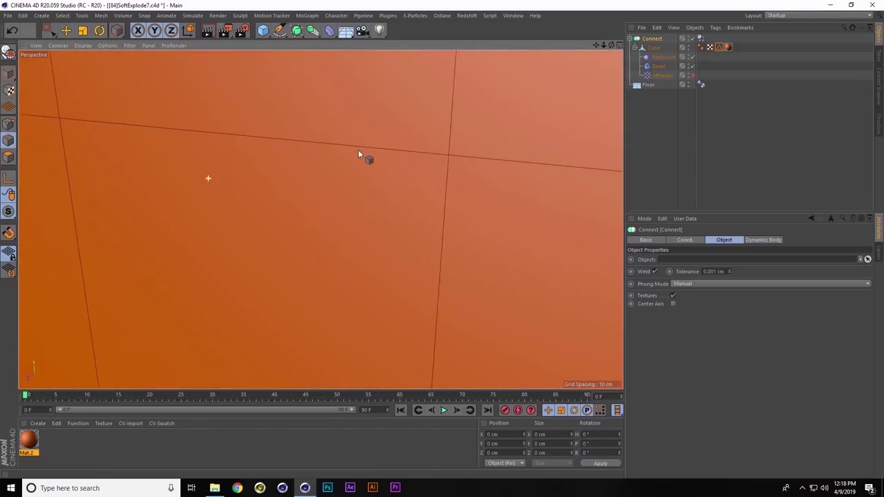
{"action": "scroll", "coordinate": [153, 196], "scroll_direction": "down", "scroll_amount": 10}
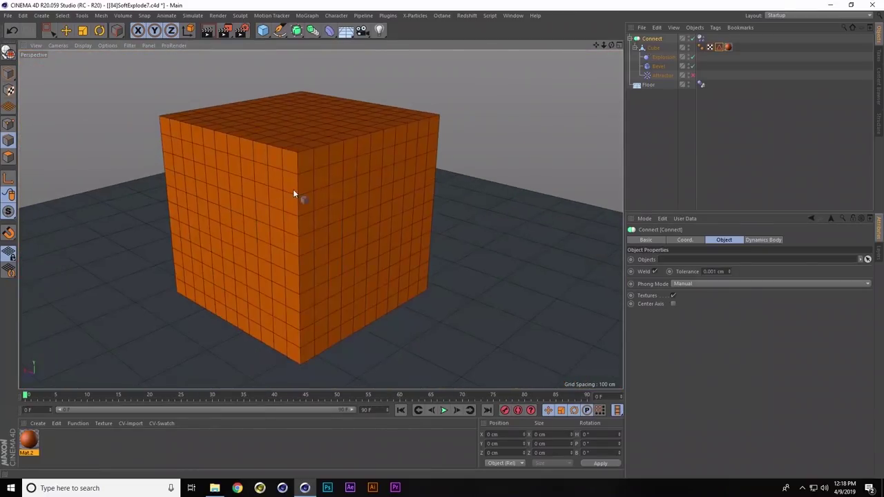
{"action": "left_click_drag", "start_coordinate": [320, 205], "coordinate": [366, 200], "text": "alt"}
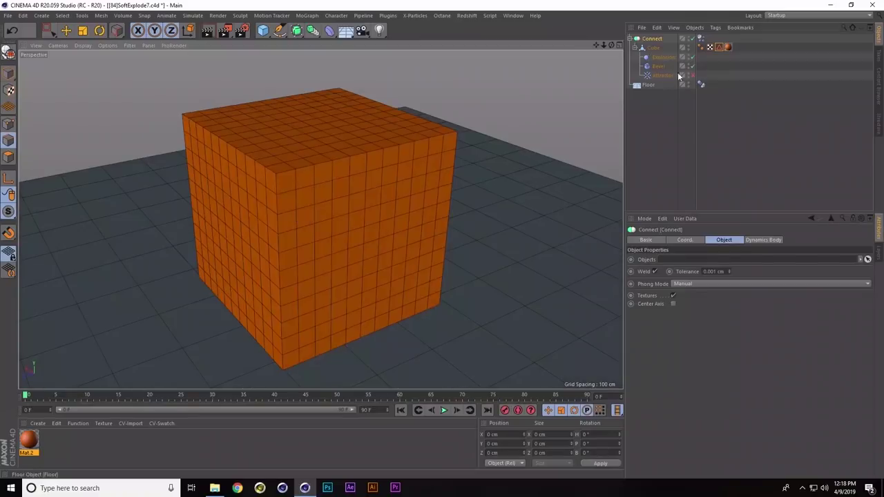
Step: Select Connect's Dynamics Body tag and play the welded cube bursting into tiles
{"action": "left_click", "coordinate": [701, 39]}
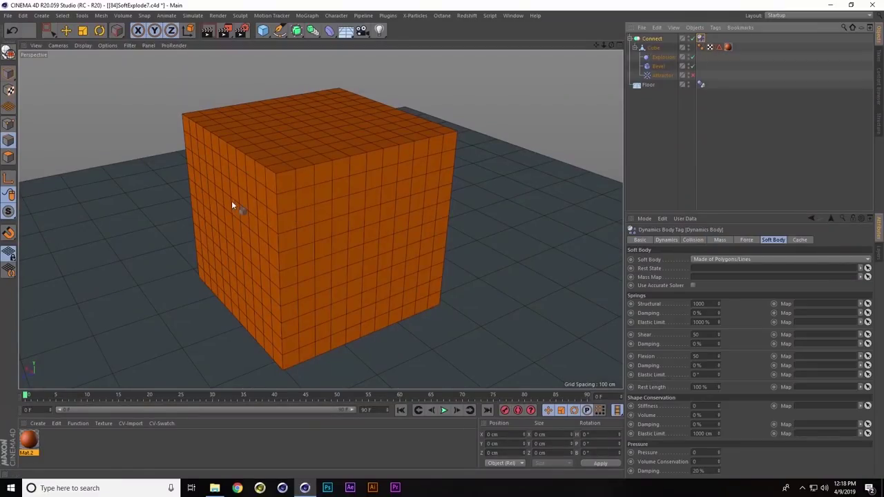
{"action": "scroll", "coordinate": [377, 181], "scroll_direction": "down", "scroll_amount": 5}
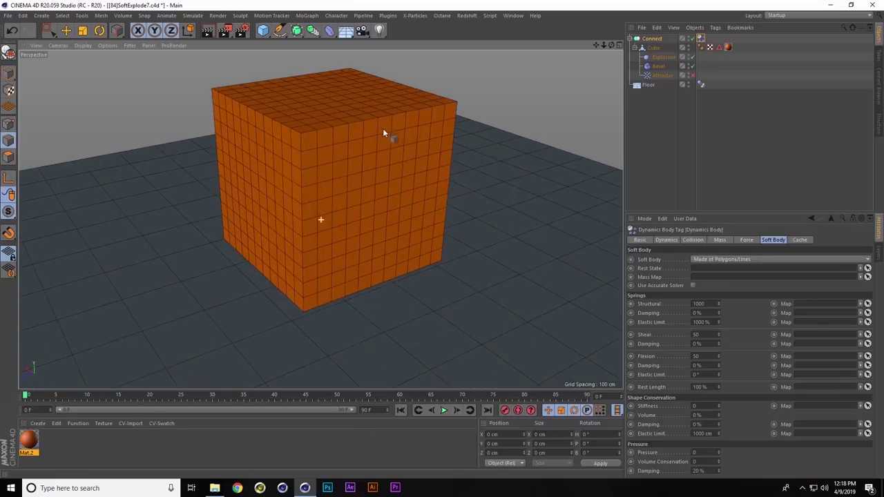
{"action": "left_click", "coordinate": [444, 411]}
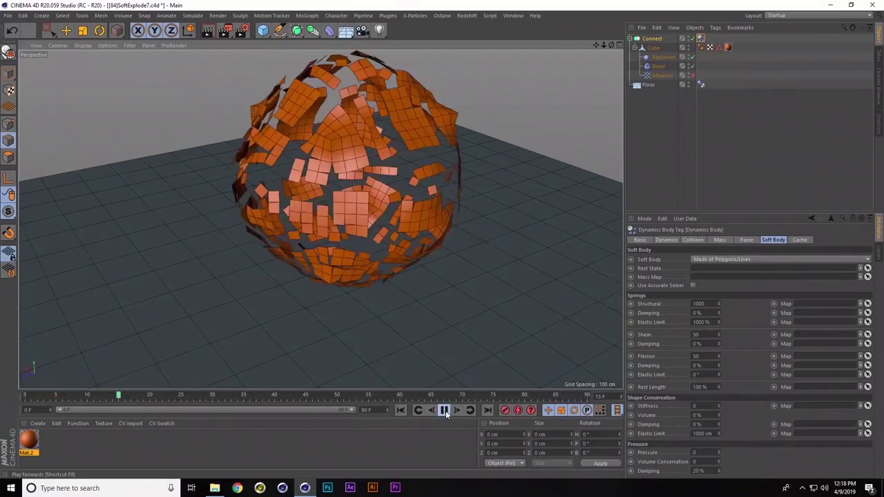
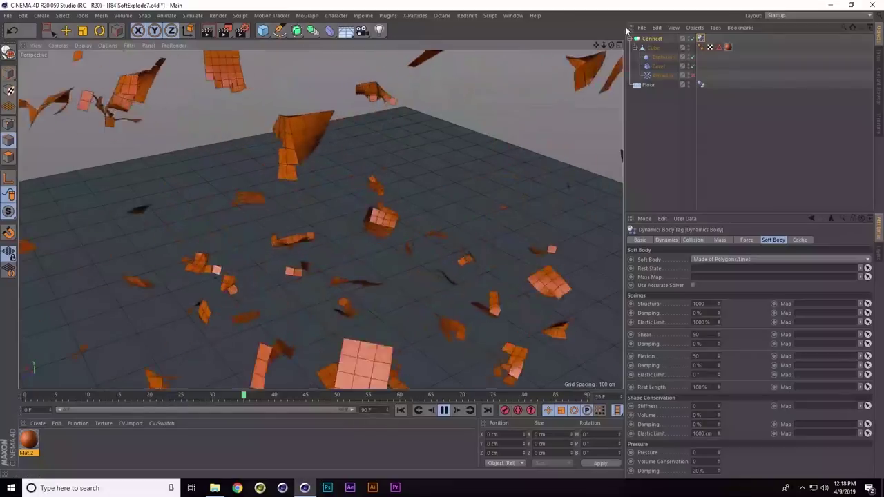
Step: Pause and rewind the exploding cube, then close SoftExplode7 without saving
{"action": "left_click", "coordinate": [444, 410]}
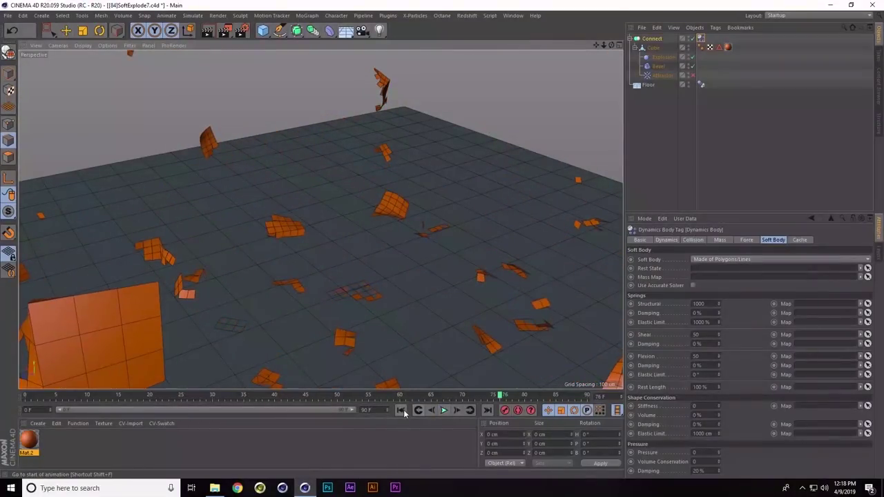
{"action": "left_click", "coordinate": [401, 410]}
{"action": "key", "text": "ctrl+F4"}
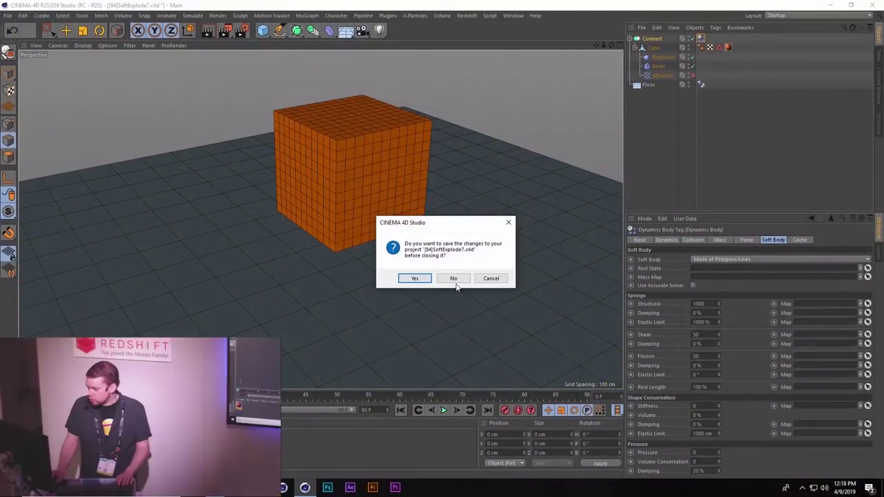
{"action": "left_click", "coordinate": [453, 278]}
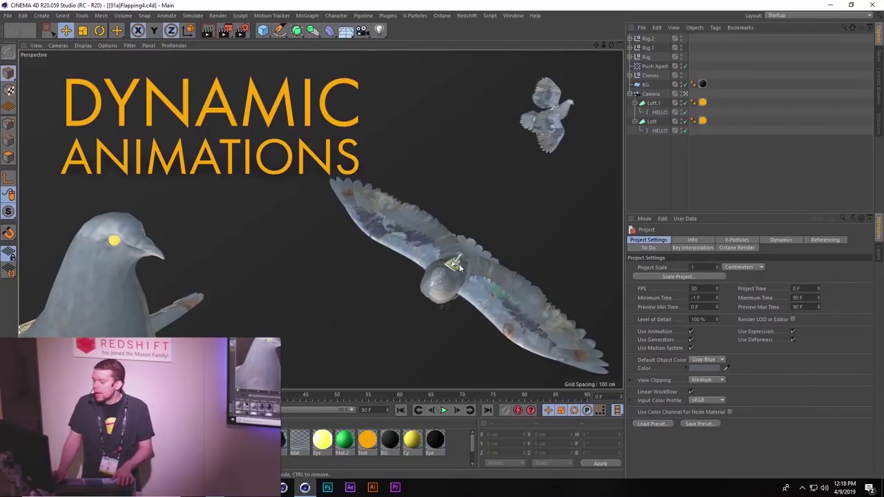
Step: Switch to Flapping4, play the wing-flap animation and select Motor1
{"action": "key", "text": "ctrl+Tab"}
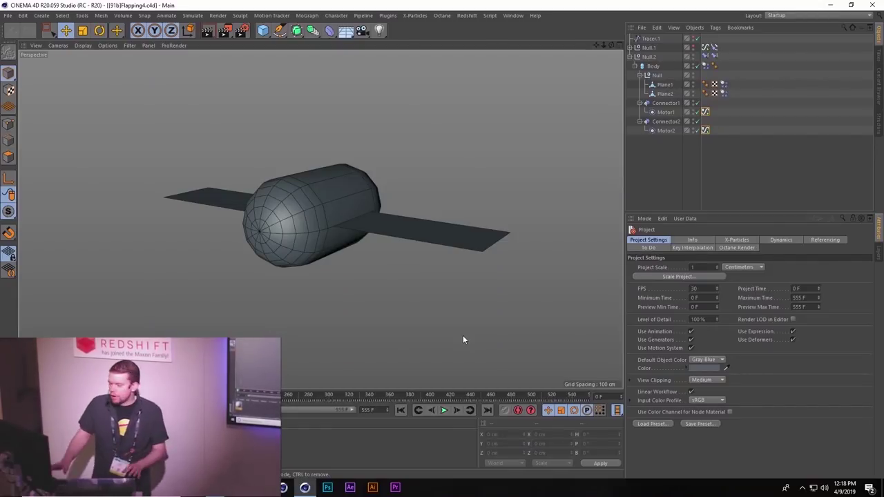
{"action": "left_click", "coordinate": [444, 411]}
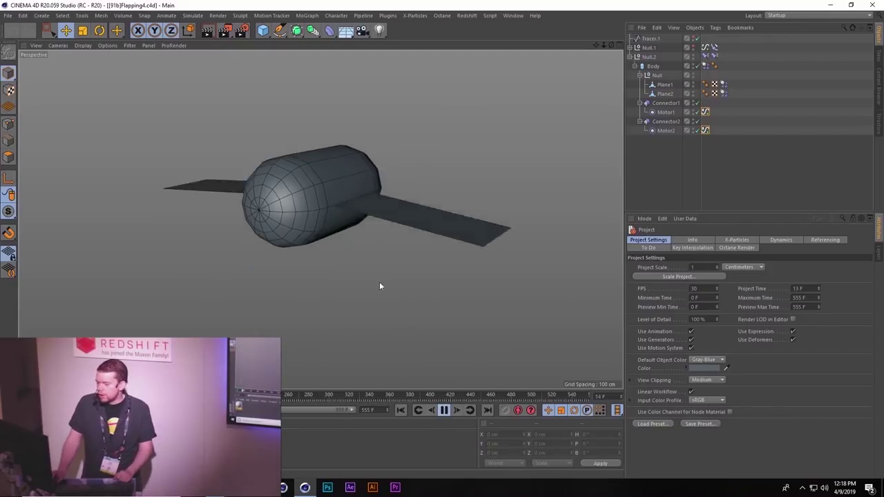
{"action": "left_click", "coordinate": [665, 113]}
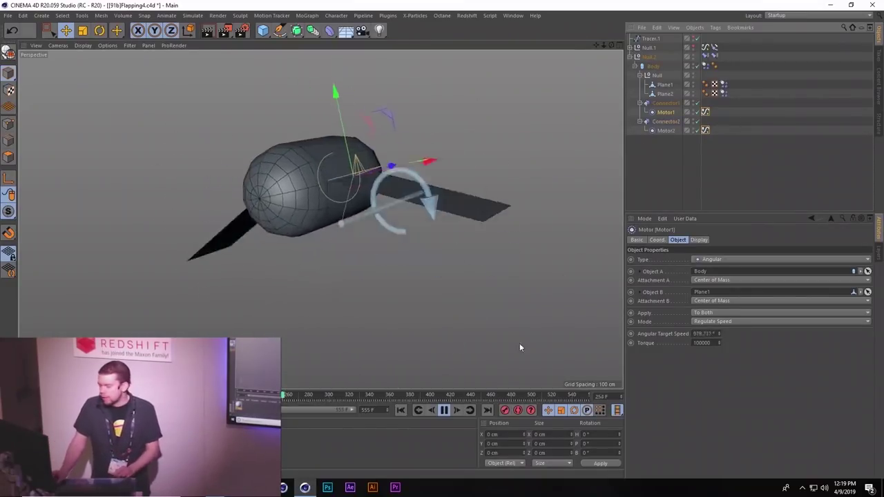
Step: Stop playback and close Flapping4 without saving
{"action": "left_click", "coordinate": [444, 410]}
{"action": "key", "text": "ctrl+F4"}
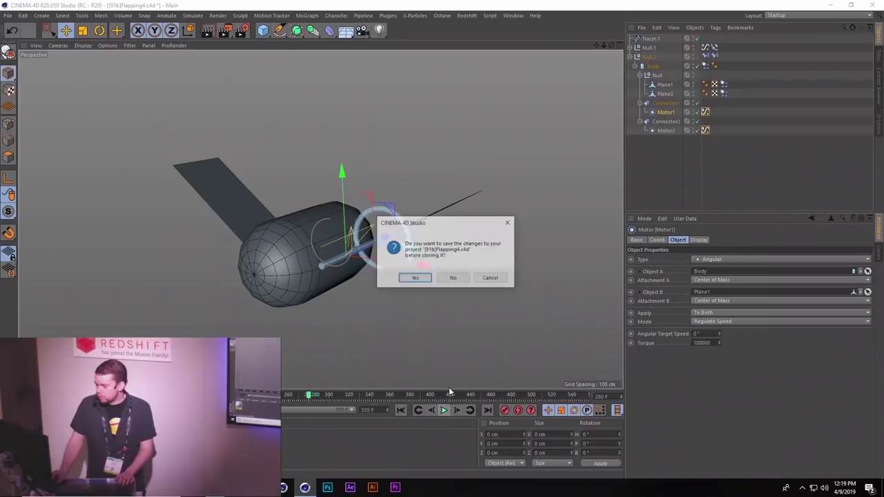
{"action": "left_click", "coordinate": [451, 278]}
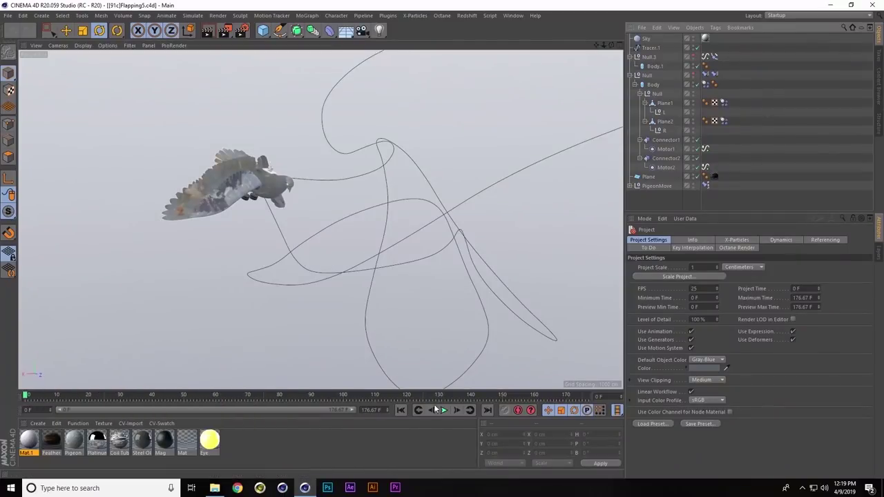
Step: Set Follow Rotation to 55 in the Body's Dynamics Body tag Force settings
{"action": "left_click", "coordinate": [706, 84]}
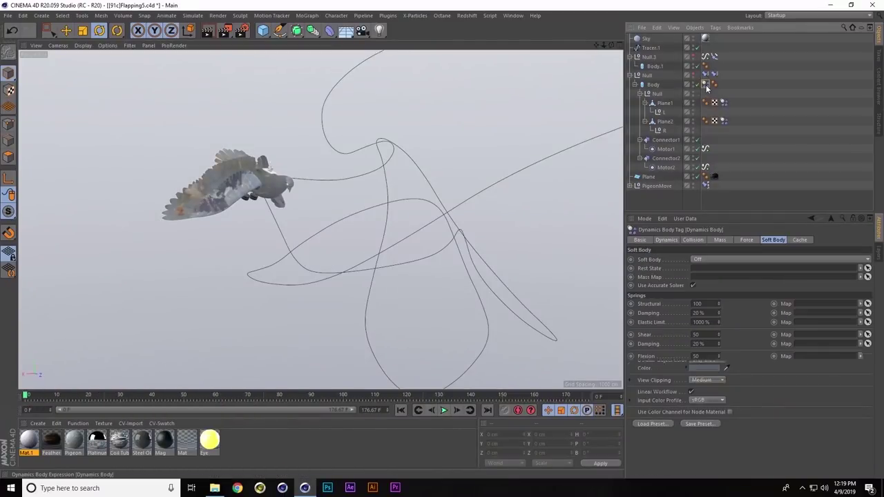
{"action": "left_click", "coordinate": [720, 241]}
{"action": "left_click", "coordinate": [744, 240]}
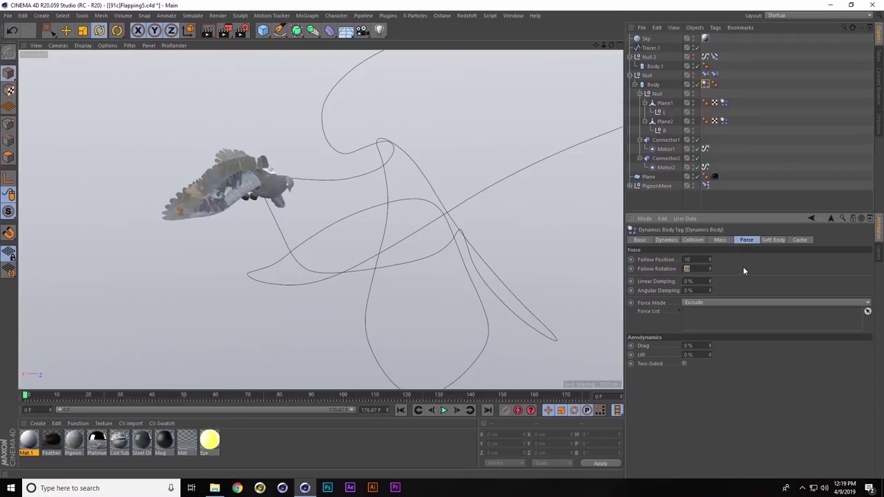
{"action": "key", "text": "Return"}
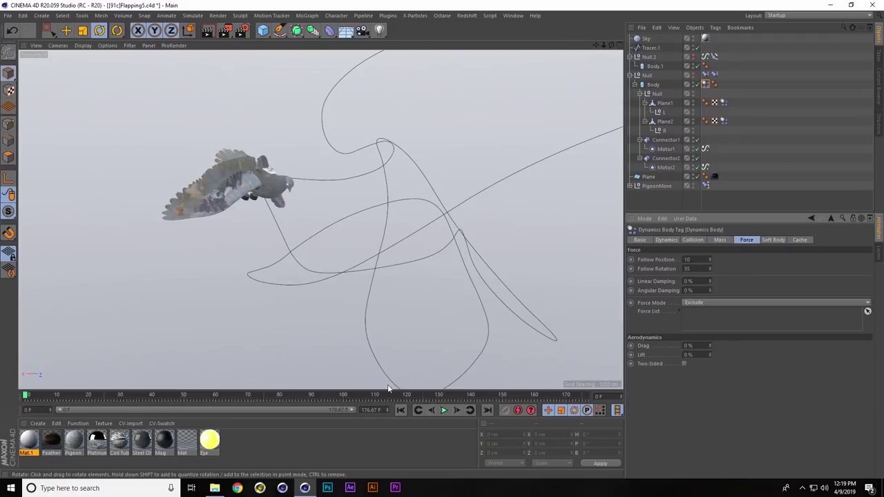
Step: Play and restart the pigeon flight, stop at frame 99, and close Flapping5 unsaved
{"action": "left_click", "coordinate": [444, 410]}
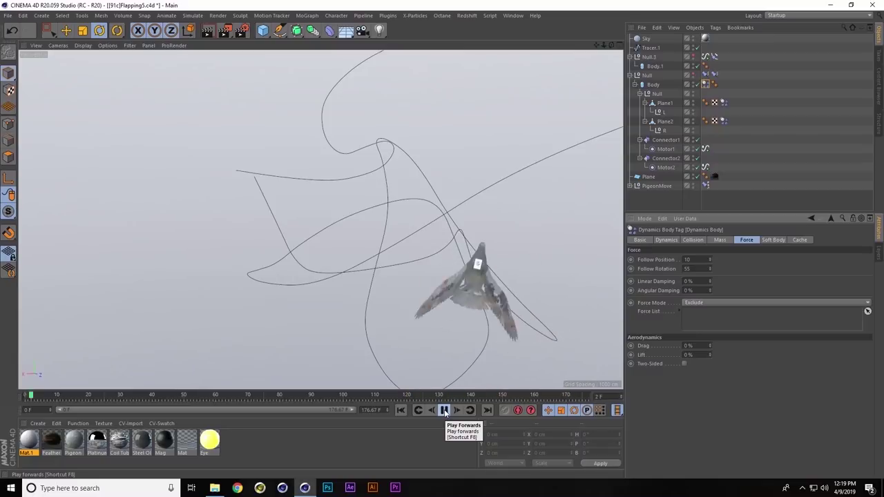
{"action": "left_click", "coordinate": [400, 411]}
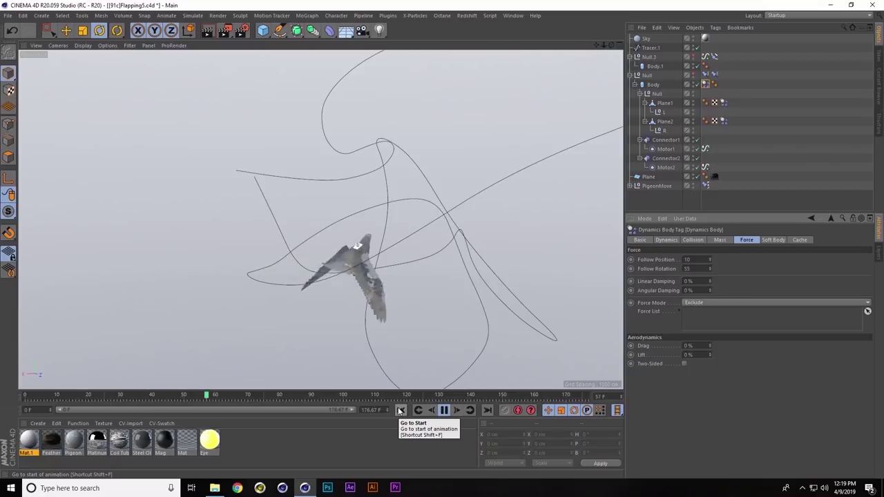
{"action": "left_click", "coordinate": [444, 410]}
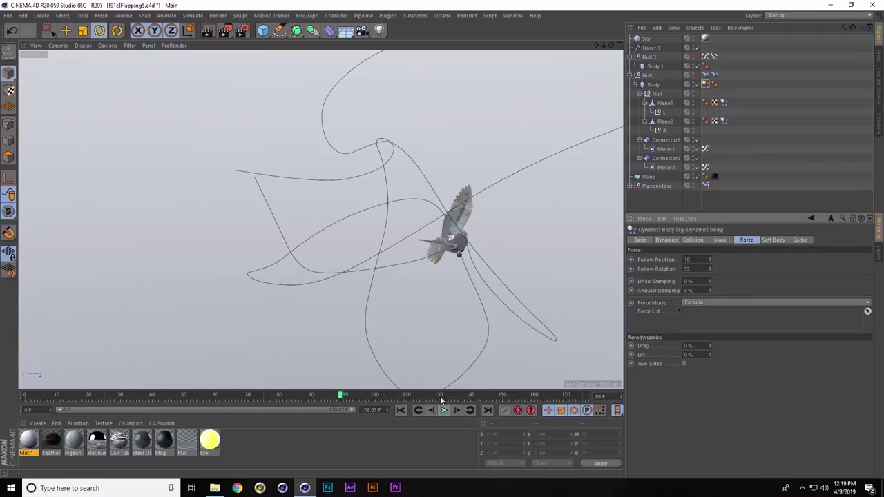
{"action": "key", "text": "ctrl+F4"}
{"action": "left_click", "coordinate": [451, 279]}
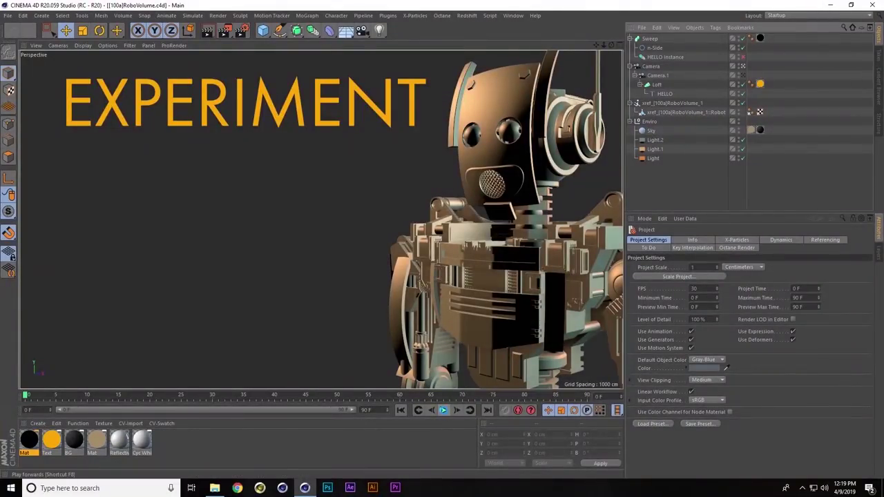
Step: Switch to the [100b]RoboVolume scene and add a Volume Builder near the robot
{"action": "key", "text": "ctrl+F4"}
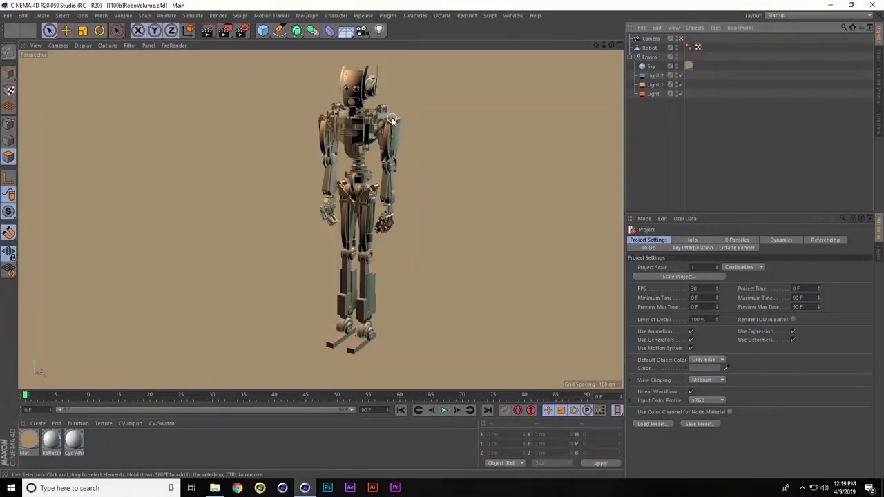
{"action": "left_click_drag", "start_coordinate": [391, 121], "coordinate": [378, 160], "text": "alt"}
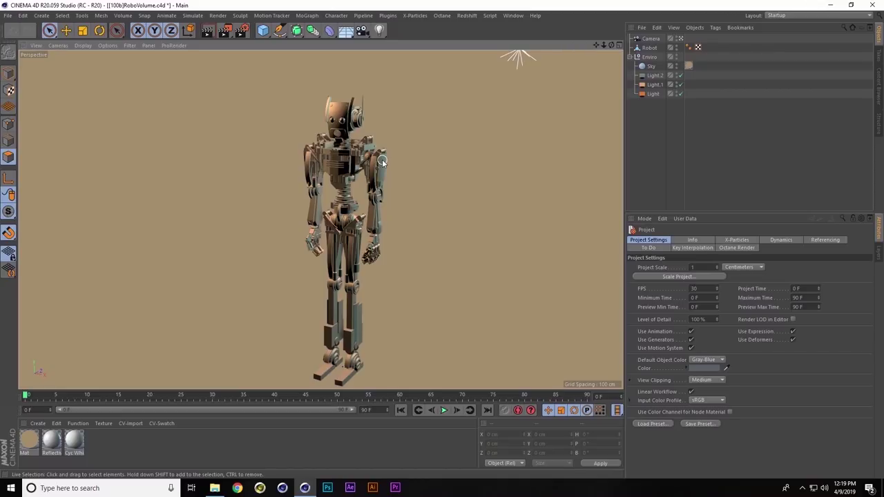
{"action": "left_click_drag", "start_coordinate": [382, 162], "coordinate": [366, 153], "text": "alt"}
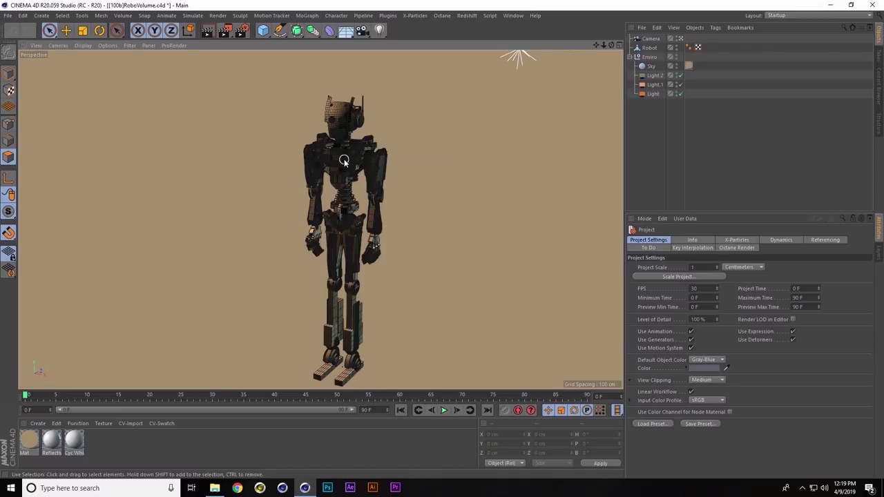
{"action": "mouse_move", "coordinate": [338, 166]}
{"action": "right_mouse_down", "text": "alt"}
{"action": "mouse_move", "coordinate": [398, 122]}
{"action": "mouse_move", "coordinate": [352, 155]}
{"action": "right_mouse_up", "text": "alt"}
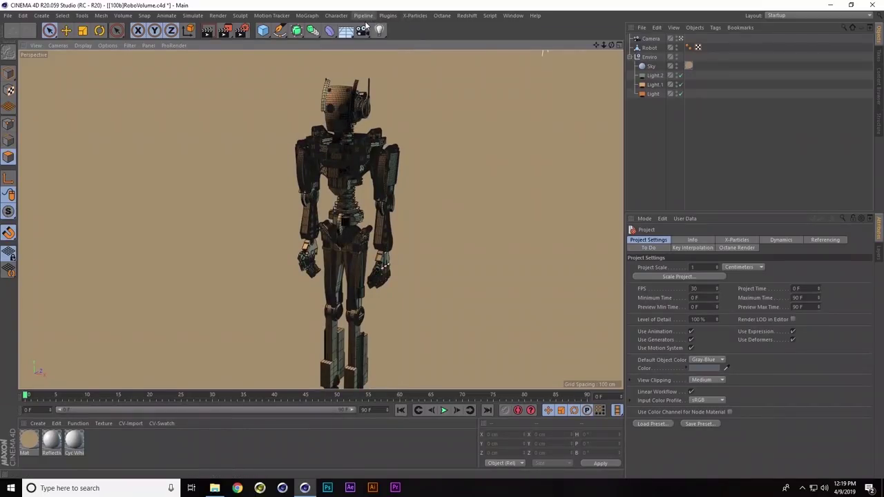
{"action": "left_click", "coordinate": [313, 31]}
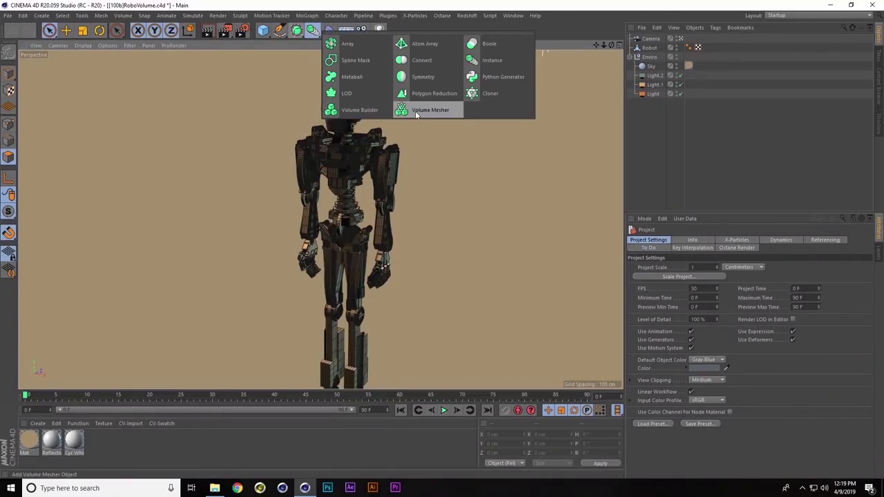
{"action": "left_click", "coordinate": [369, 110]}
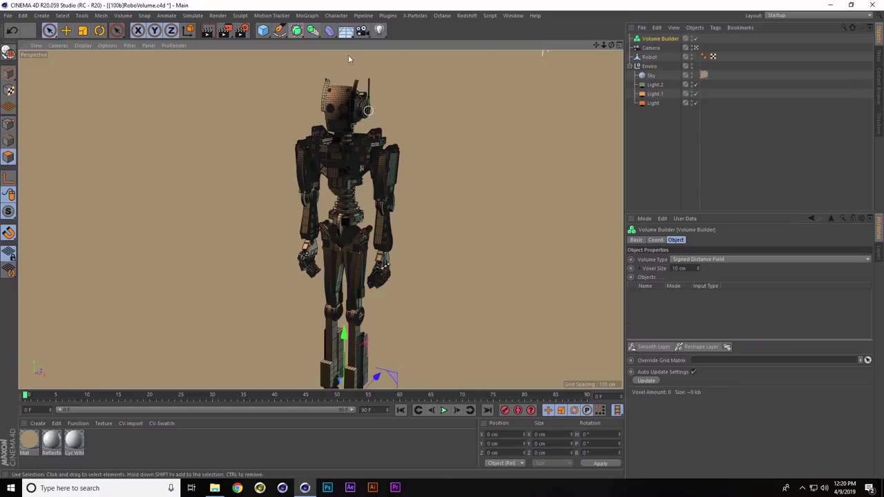
Step: Add a Volume Mesher and move the Robot under the Volume Builder
{"action": "left_click", "coordinate": [313, 30]}
{"action": "left_click", "coordinate": [428, 110]}
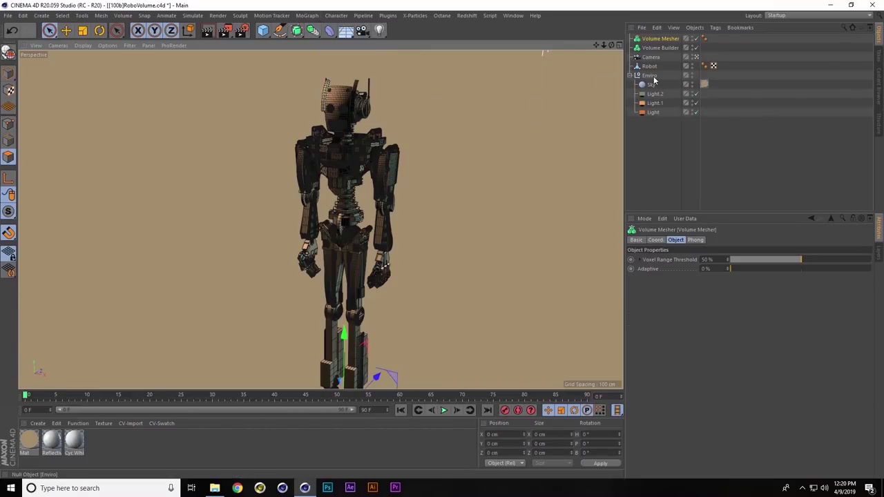
{"action": "left_click_drag", "start_coordinate": [650, 69], "coordinate": [656, 40]}
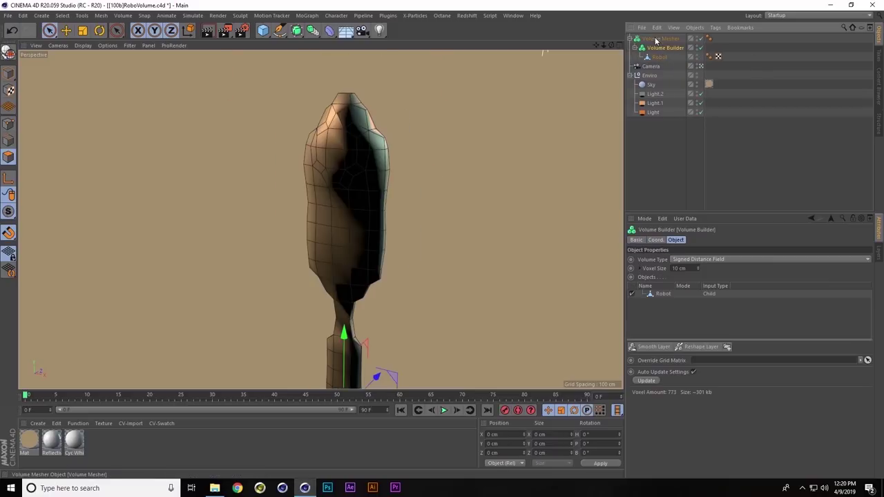
Step: Lower Voxel Size from 5 to 3 to 2 cm, then close RoboVolume without saving
{"action": "double_click", "coordinate": [693, 270]}
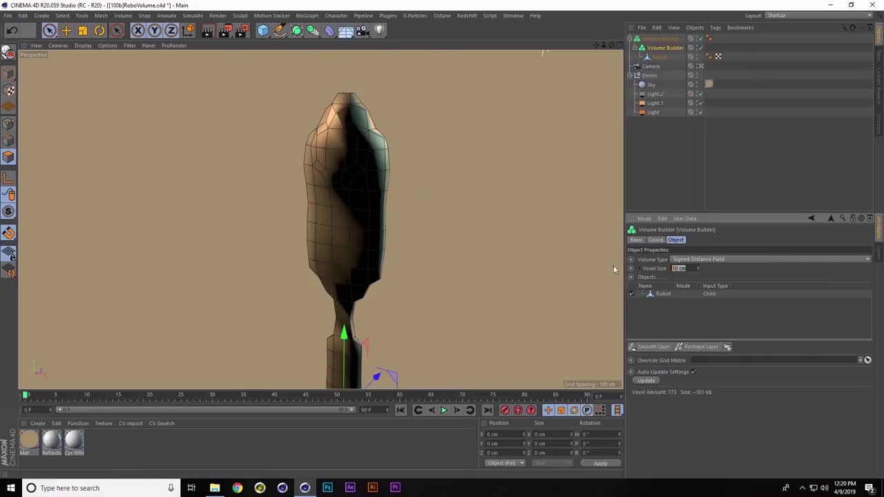
{"action": "type", "text": "5"}
{"action": "key", "text": "Return"}
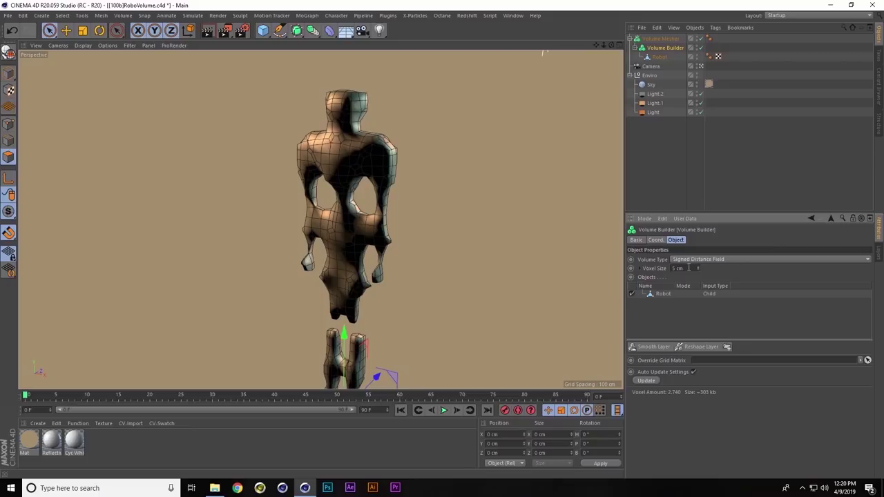
{"action": "type", "text": "3"}
{"action": "key", "text": "Return"}
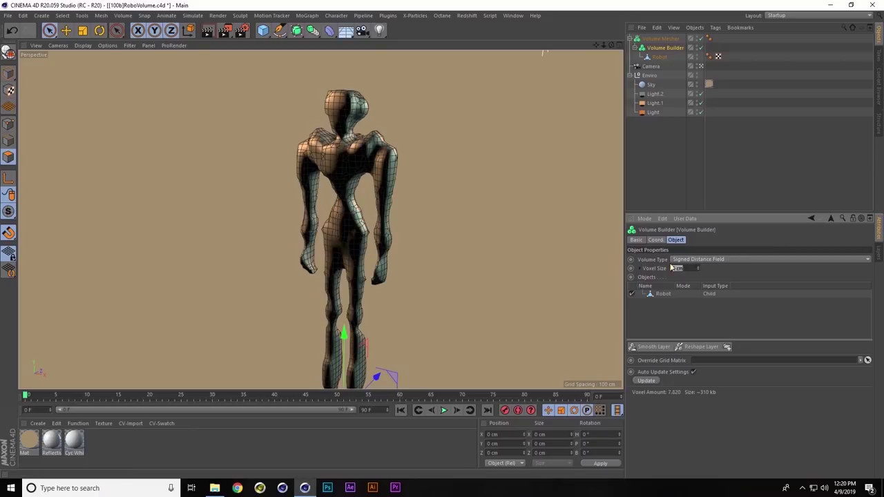
{"action": "type", "text": "2"}
{"action": "key", "text": "Return"}
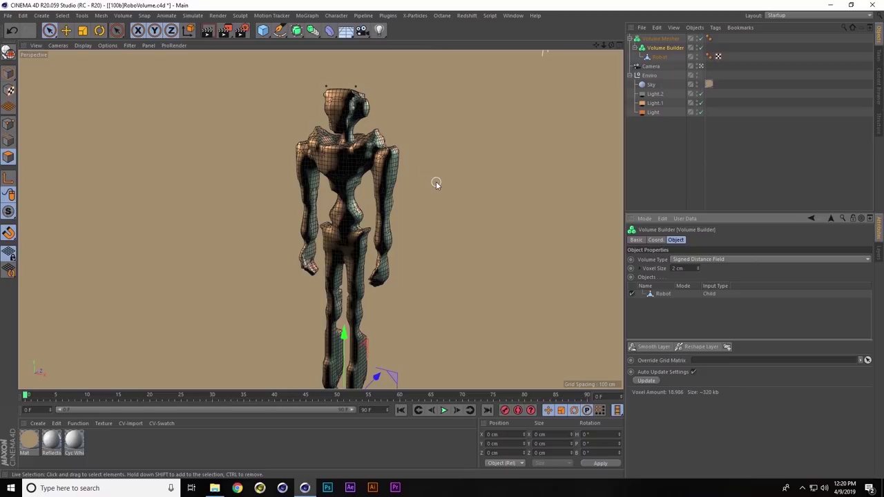
{"action": "key", "text": "alt+F4"}
{"action": "left_click", "coordinate": [452, 278]}
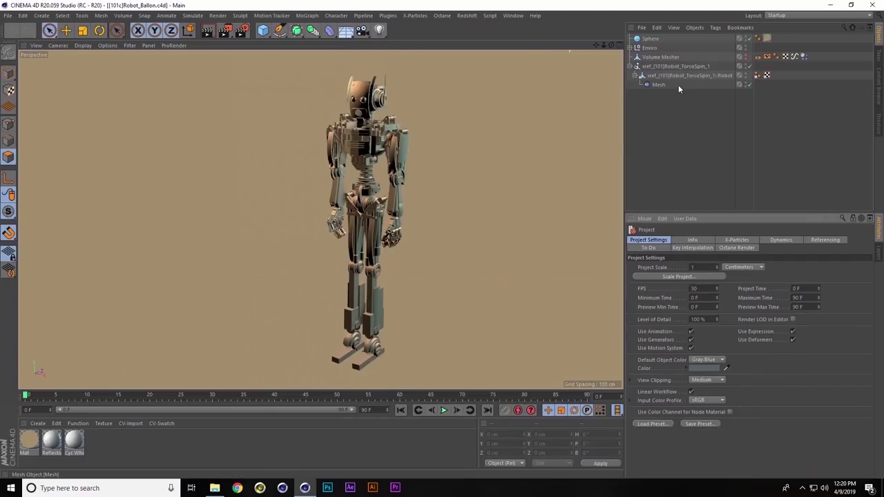
Step: Play the Robot_Ballon animation, then play the Robot_Fall scene
{"action": "left_click", "coordinate": [443, 411]}
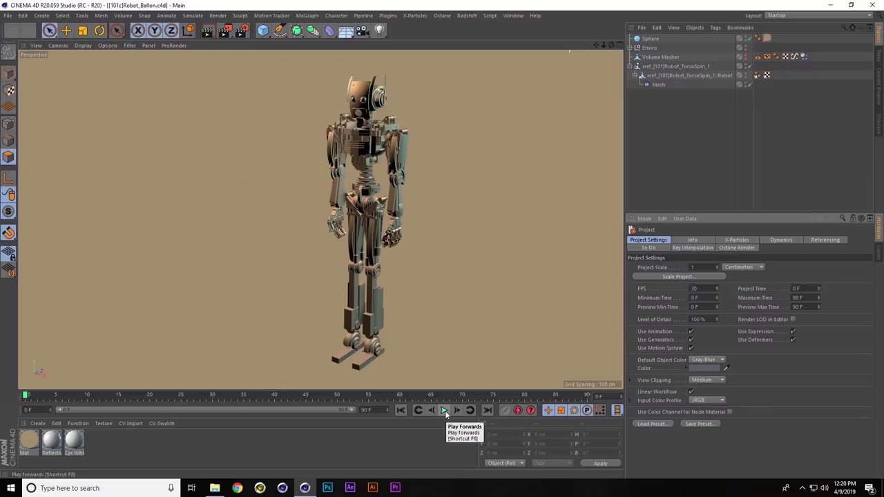
{"action": "left_click", "coordinate": [445, 410]}
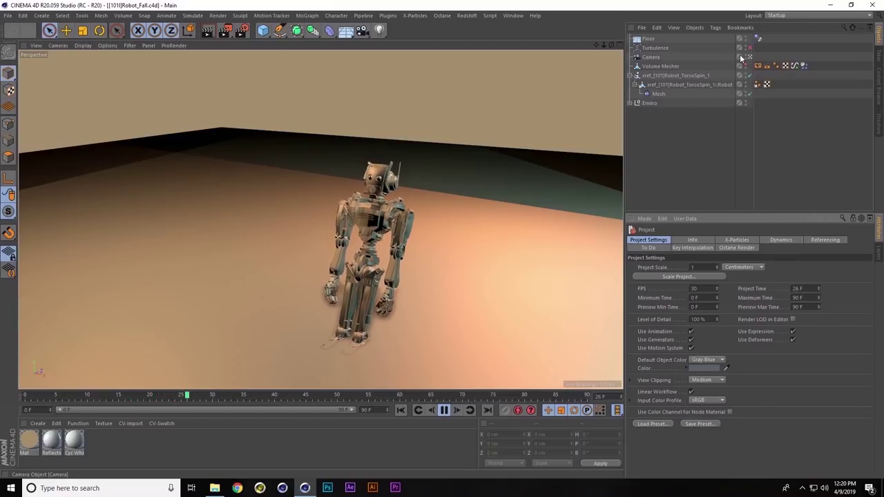
Step: Make the Volume Mesher visible in the viewport, select its Dynamics Body tag, and pause at frame 48
{"action": "left_click", "coordinate": [662, 66]}
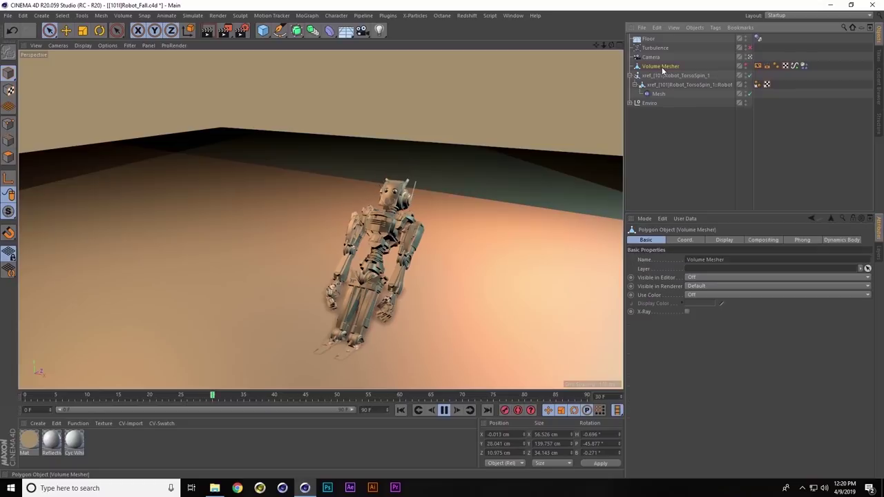
{"action": "left_click", "coordinate": [747, 66]}
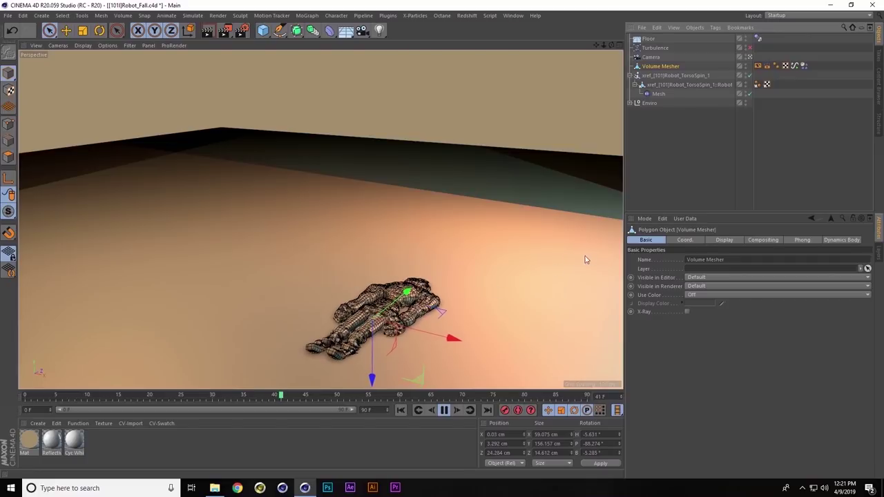
{"action": "left_click", "coordinate": [805, 65]}
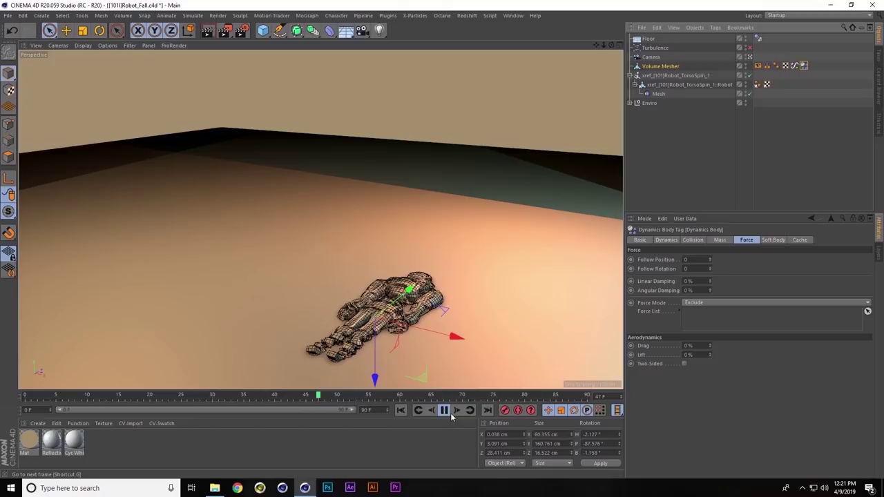
{"action": "left_click", "coordinate": [445, 411]}
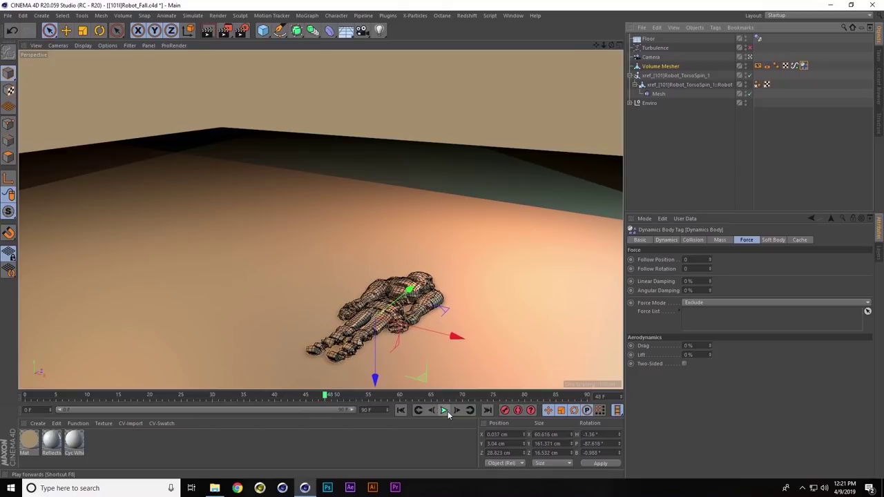
Step: Inspect the Dynamics Body Collision settings, then close Robot_Fall
{"action": "left_click", "coordinate": [696, 241]}
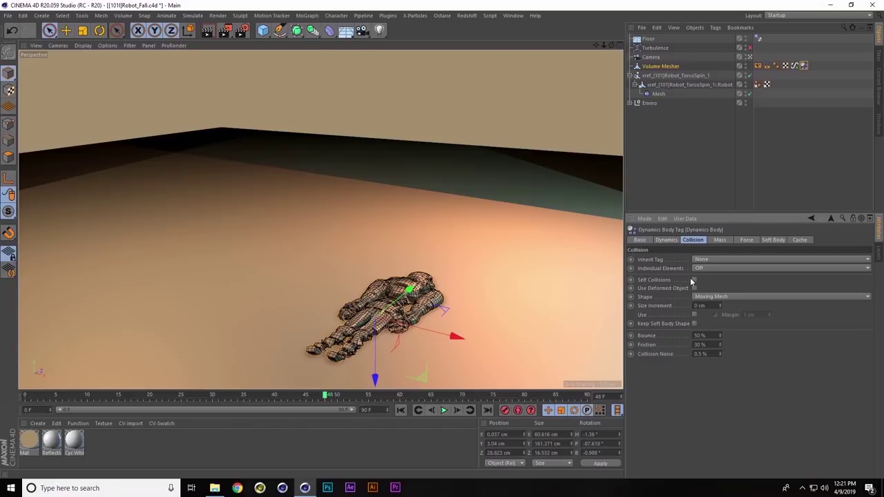
{"action": "key", "text": "ctrl+F4"}
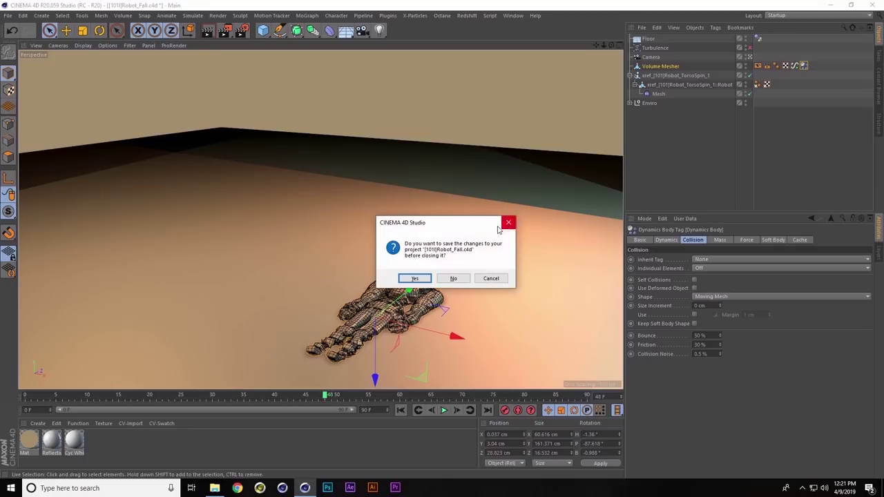
{"action": "left_click", "coordinate": [460, 279]}
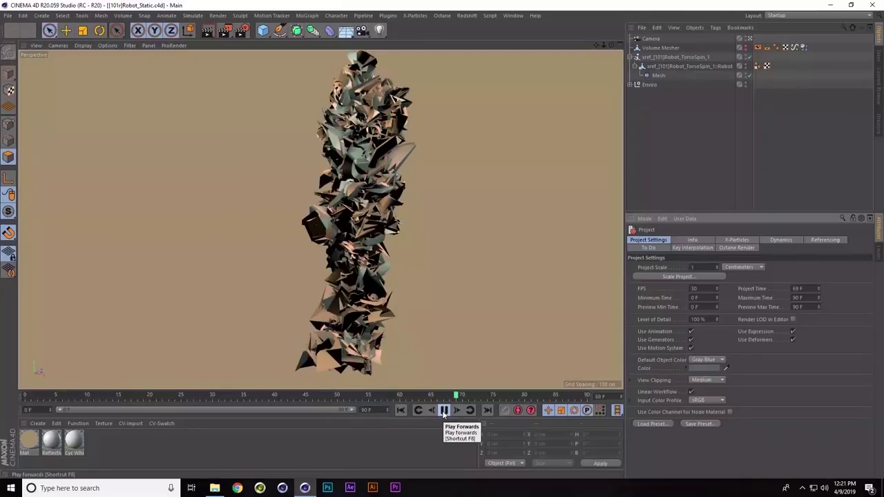
Step: Pause the Robot_Static shattering playback at frame 72
{"action": "left_click", "coordinate": [444, 411]}
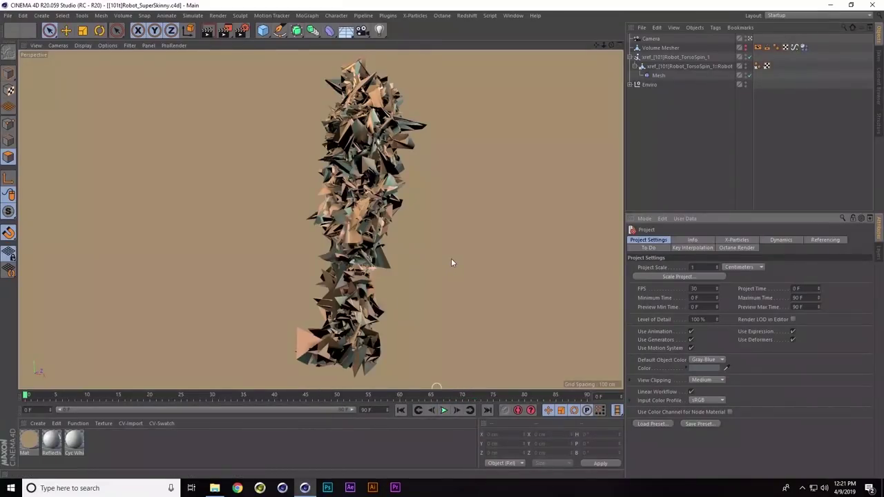
Step: Switch to Robot_SuperSkinny and play its animation
{"action": "key", "text": "shift+f"}
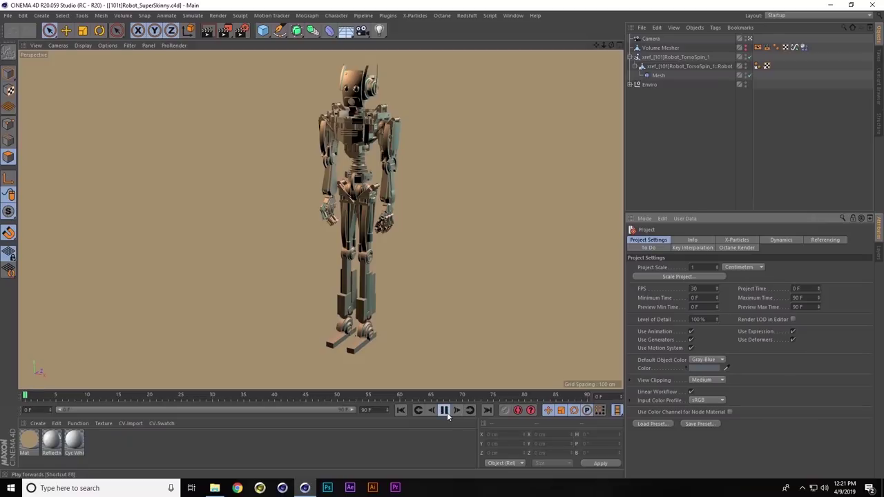
{"action": "left_click", "coordinate": [445, 411]}
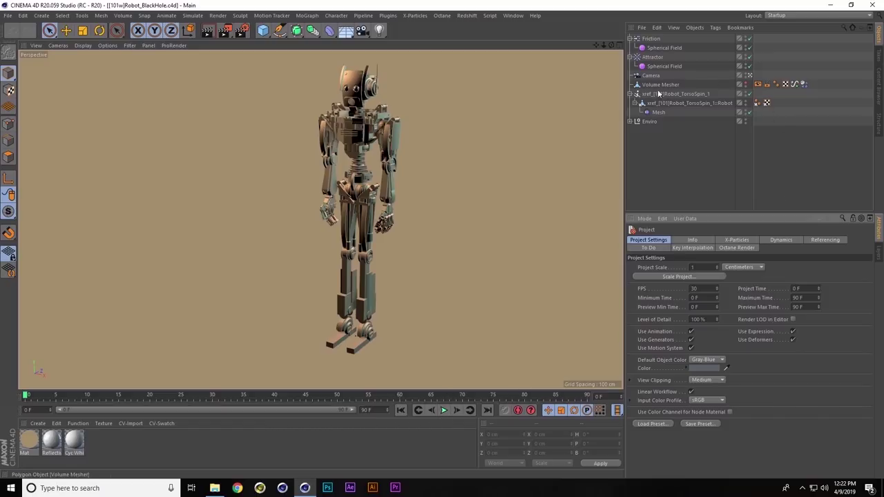
Step: Play the Robot_BlackHole animation, with the robot drawn toward its attractor
{"action": "left_click", "coordinate": [443, 410]}
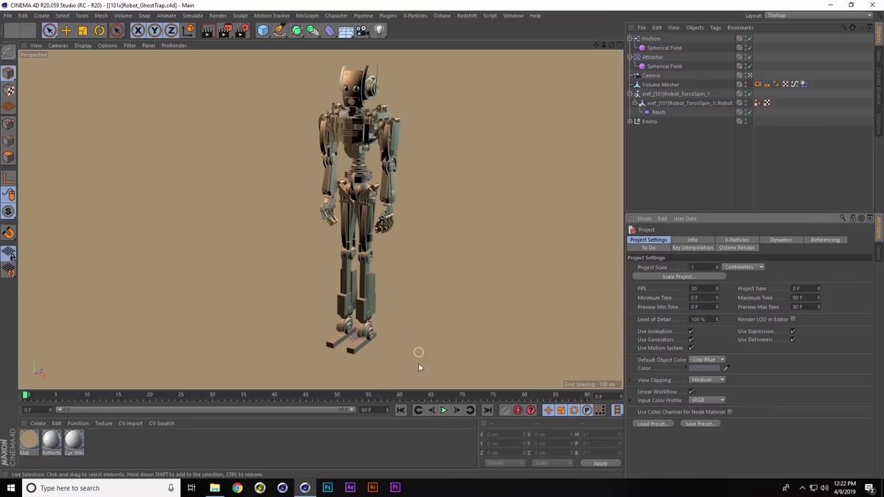
Step: Play the GhostTrap robot animation until the robot squeezes into a thin spike
{"action": "left_click", "coordinate": [444, 410]}
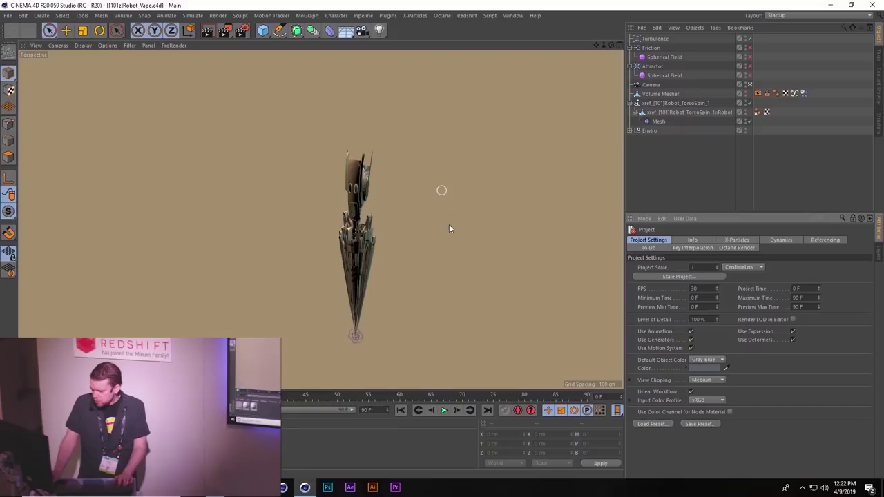
Step: Play Robot_Vape, stop it at frame 73, then move to the DEFORMATION cars scene
{"action": "key", "text": "ctrl+Tab"}
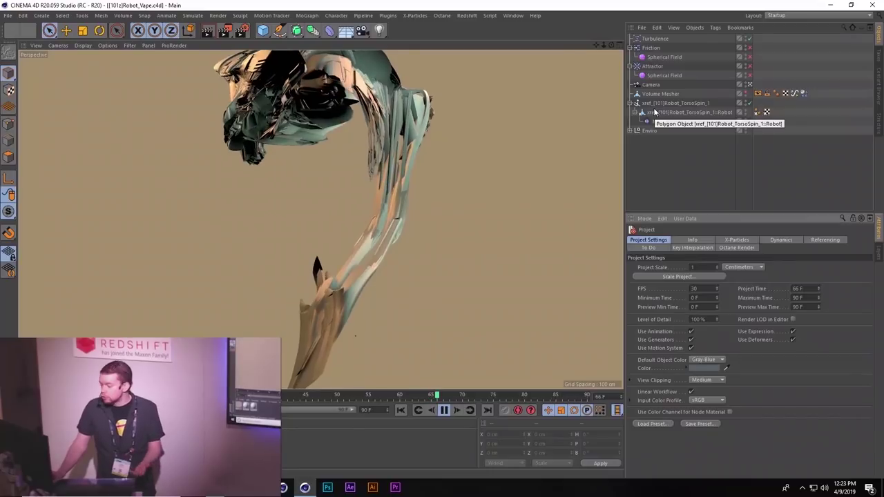
{"action": "left_click", "coordinate": [443, 411]}
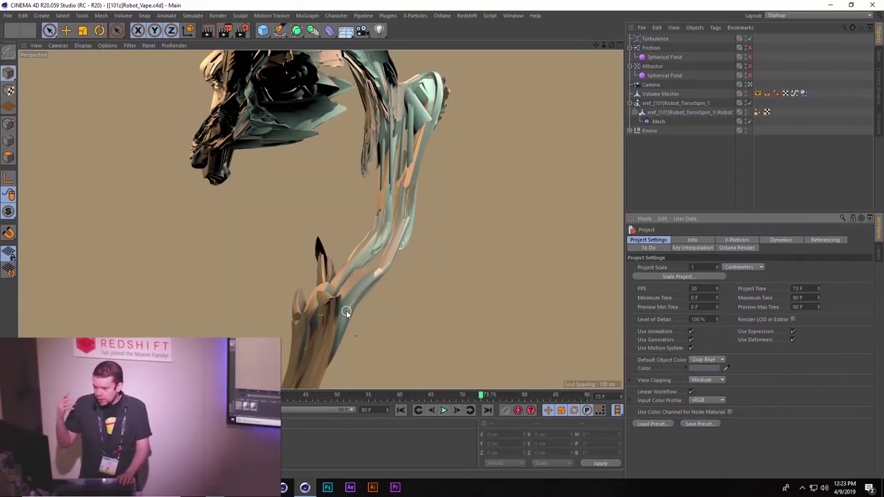
{"action": "key", "text": "ctrl+Tab"}
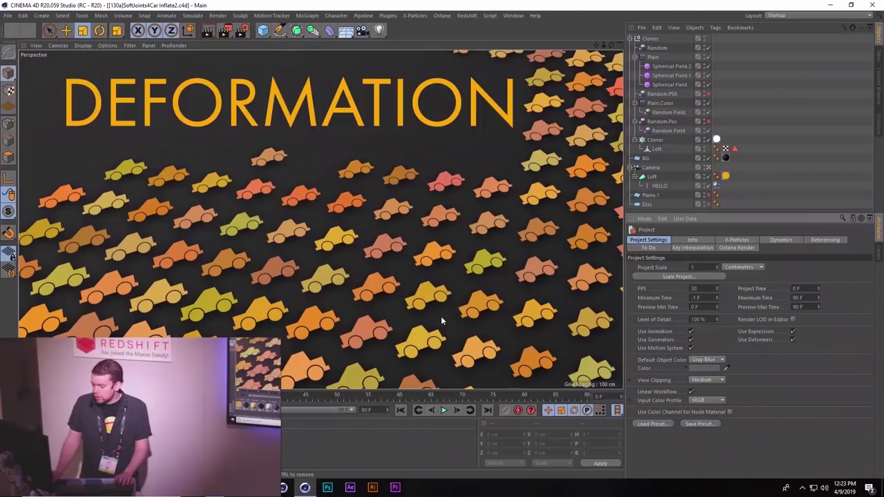
Step: Bring up the 130b SoftJoints4Car Inflate2.c4d orange car scene
{"action": "key", "text": "ctrl+Tab"}
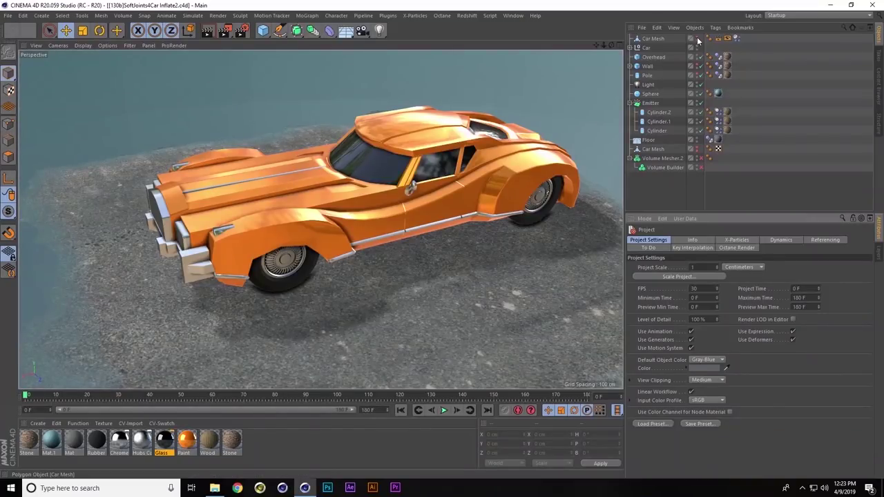
{"action": "left_click", "coordinate": [652, 39]}
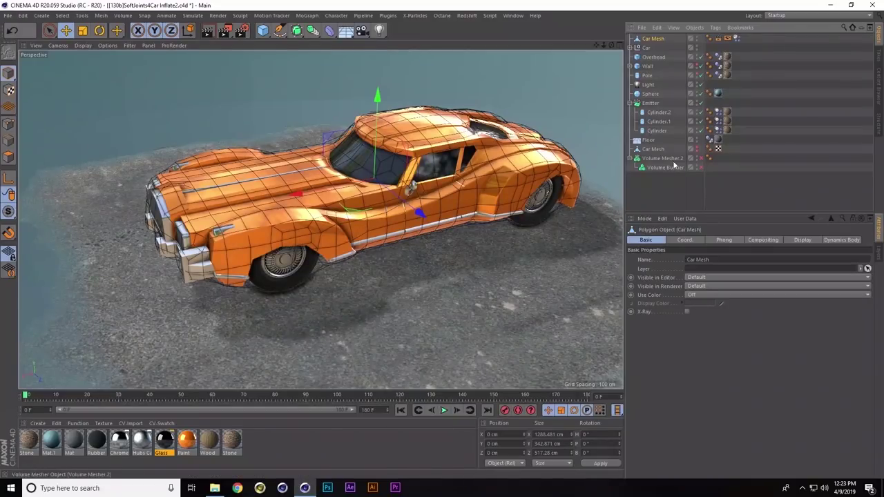
{"action": "left_click", "coordinate": [696, 47]}
{"action": "mouse_move", "coordinate": [529, 126]}
{"action": "left_mouse_down", "text": "alt"}
{"action": "mouse_move", "coordinate": [376, 192]}
{"action": "mouse_move", "coordinate": [306, 156]}
{"action": "mouse_move", "coordinate": [229, 141]}
{"action": "mouse_move", "coordinate": [118, 146]}
{"action": "mouse_move", "coordinate": [191, 177]}
{"action": "mouse_move", "coordinate": [412, 170]}
{"action": "left_mouse_up", "text": "alt"}
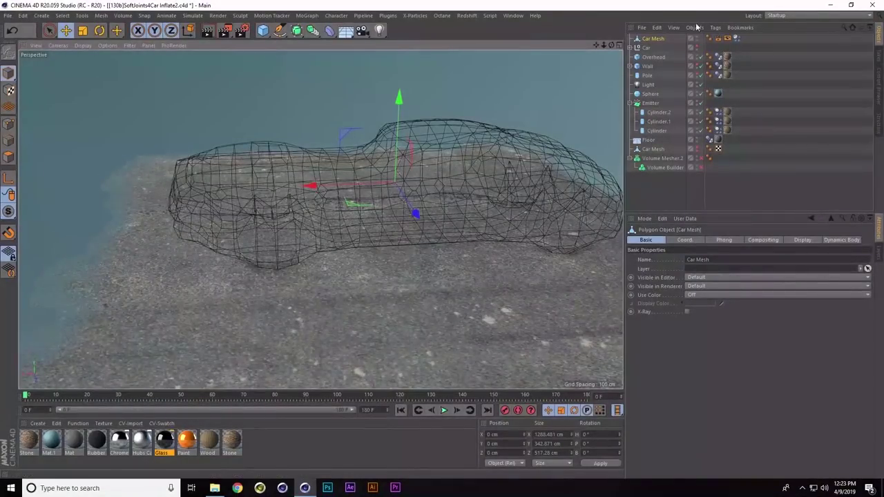
{"action": "left_click", "coordinate": [696, 48]}
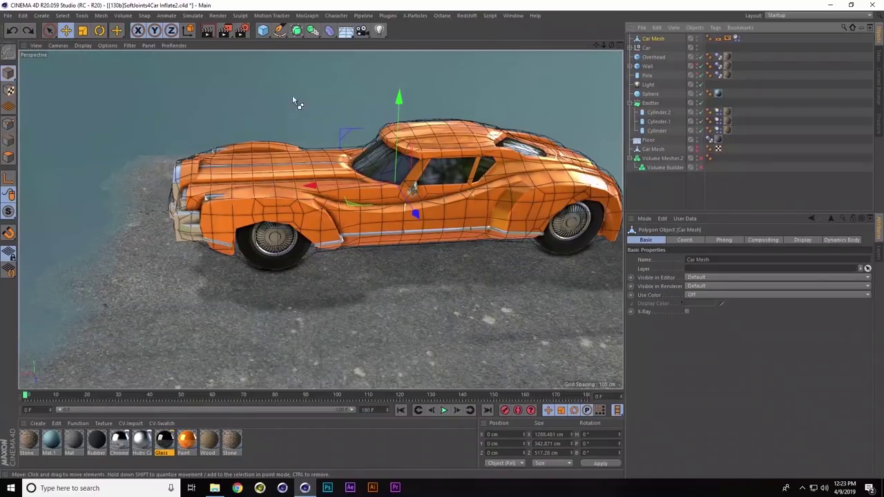
{"action": "left_click", "coordinate": [467, 248]}
{"action": "left_click_drag", "start_coordinate": [428, 166], "coordinate": [523, 155], "text": "alt"}
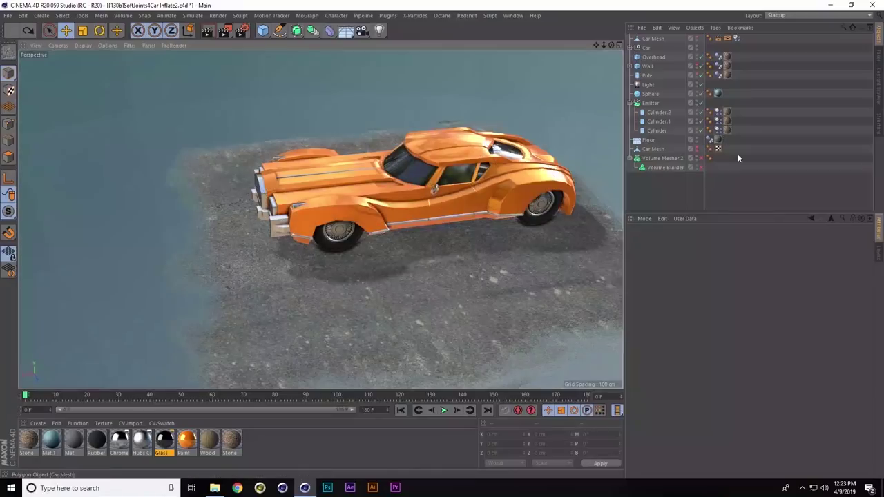
{"action": "left_click", "coordinate": [465, 230]}
Step: Play the car crash and inspect the soft-body spring and shape-conservation settings
{"action": "left_click", "coordinate": [446, 410]}
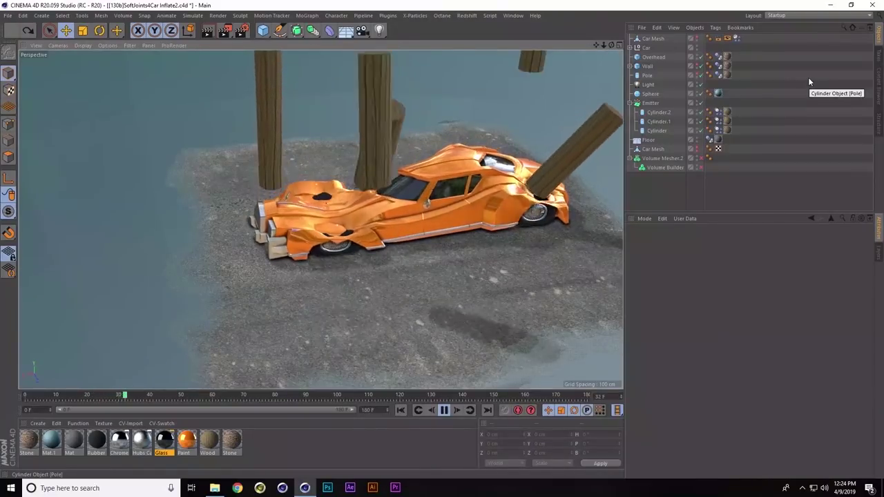
{"action": "left_click", "coordinate": [737, 38]}
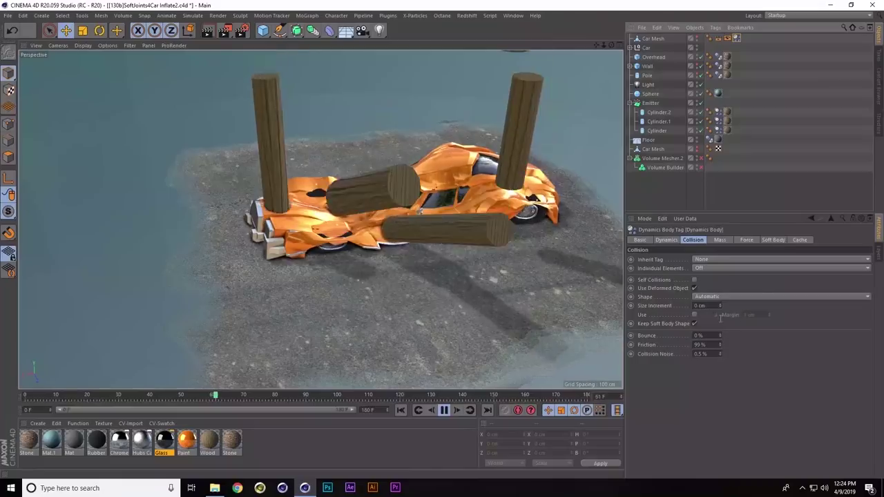
{"action": "left_click", "coordinate": [772, 240]}
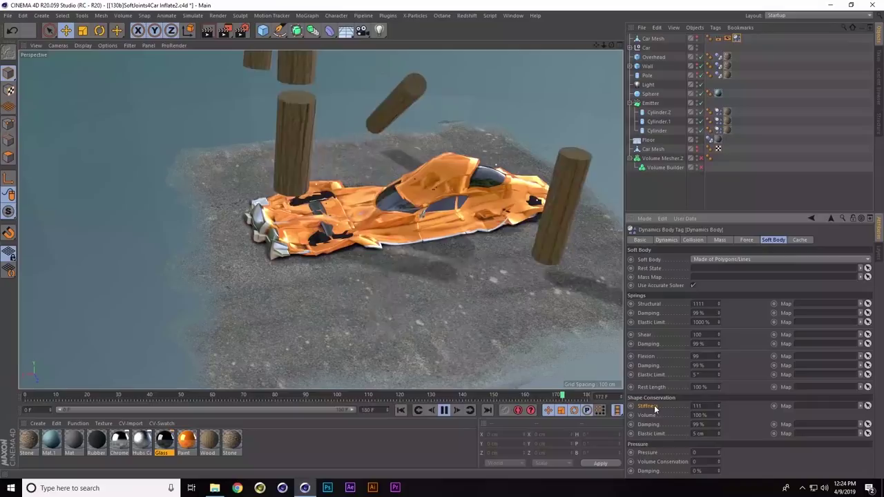
{"action": "left_click", "coordinate": [698, 433]}
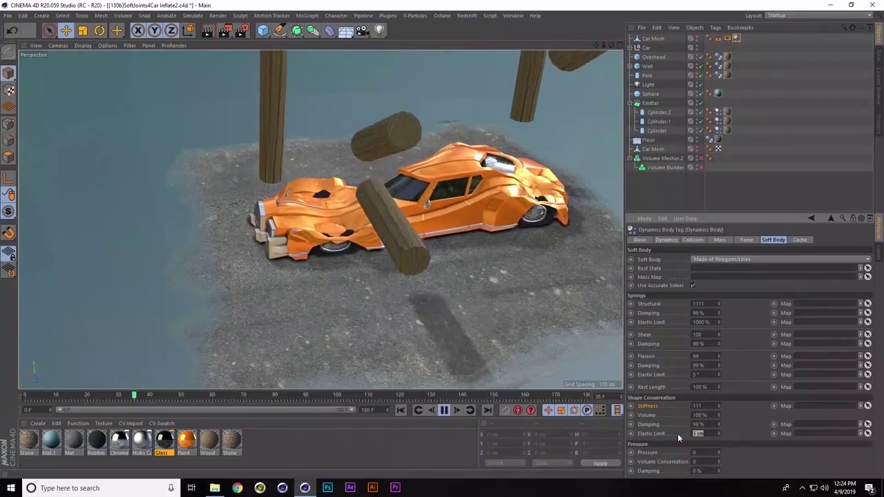
Step: Rewind to frame 0, disable the log Emitter, show the Pole, and view collision settings
{"action": "left_click", "coordinate": [444, 410]}
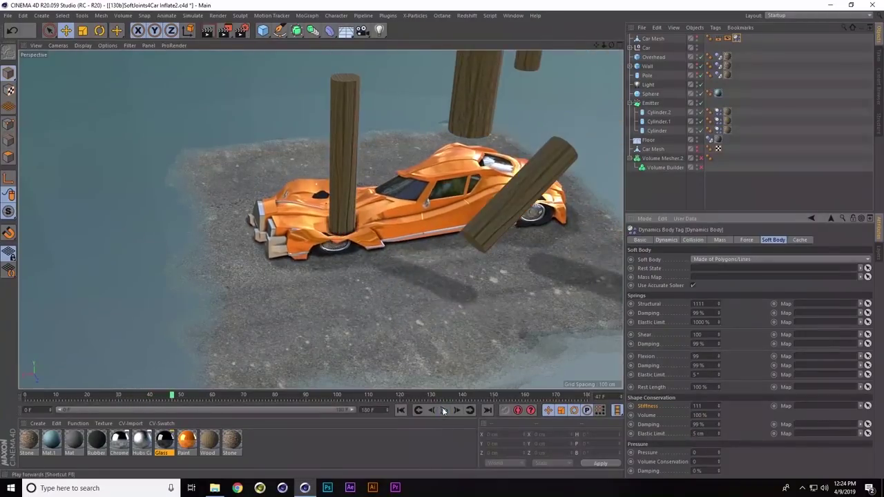
{"action": "left_click", "coordinate": [402, 411]}
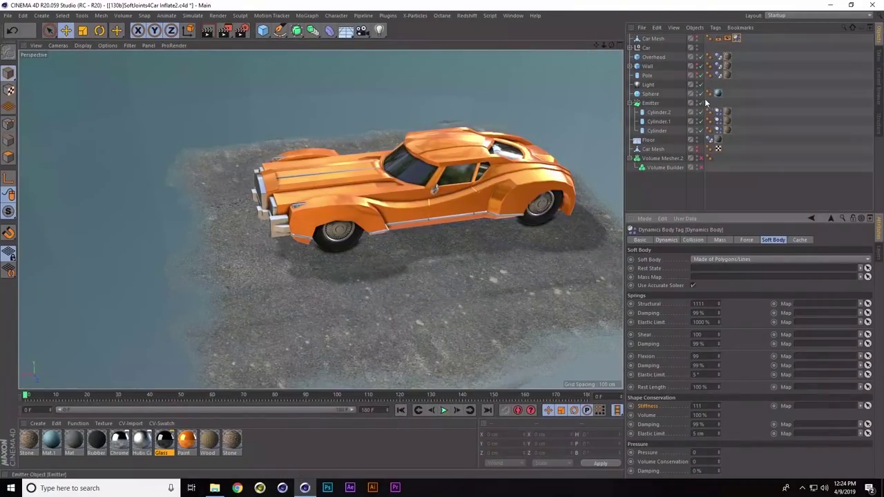
{"action": "left_click", "coordinate": [702, 102]}
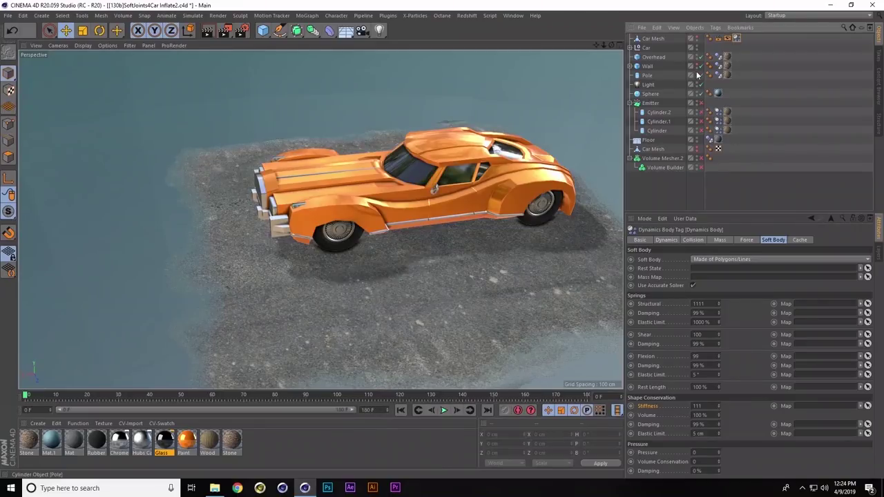
{"action": "left_click", "coordinate": [698, 74]}
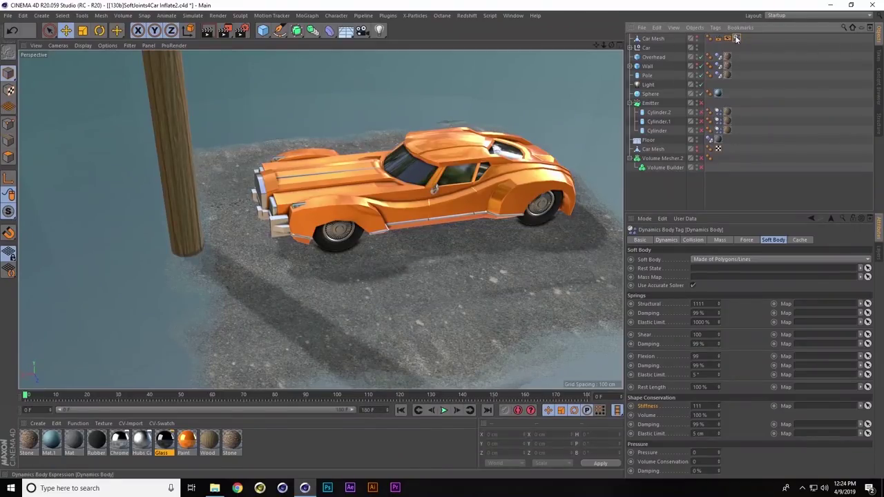
{"action": "left_click", "coordinate": [694, 240]}
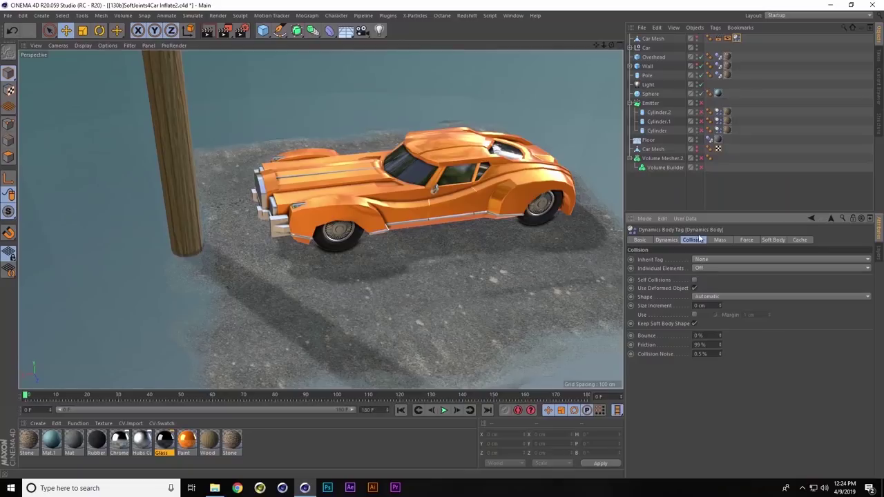
Step: Enable Custom Initial Velocity and set Initial Linear Velocity X to 5555 cm
{"action": "left_click", "coordinate": [666, 240]}
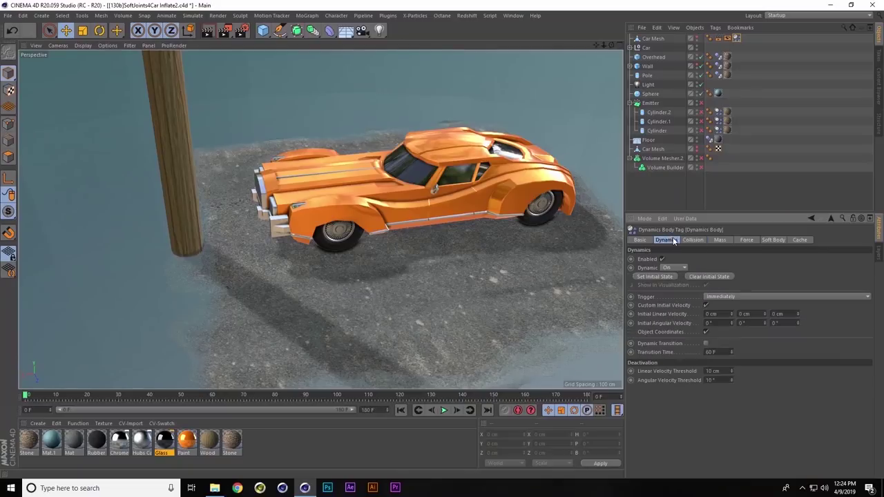
{"action": "left_click", "coordinate": [708, 306]}
{"action": "type", "text": "5555"}
{"action": "key", "text": "Return"}
{"action": "key", "text": "BackSpace"}
{"action": "key", "text": "BackSpace"}
Step: Play the car crashing into the pole, orbit around it, then show the Wall
{"action": "left_click", "coordinate": [444, 411]}
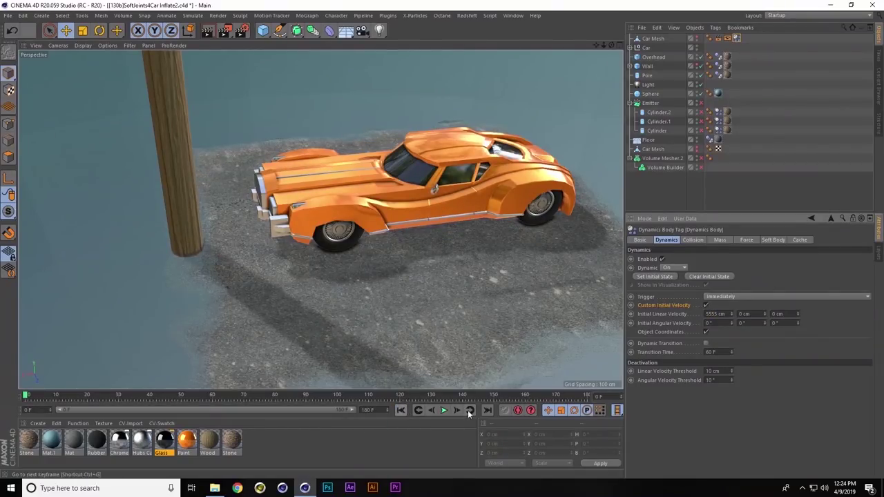
{"action": "left_click", "coordinate": [446, 409]}
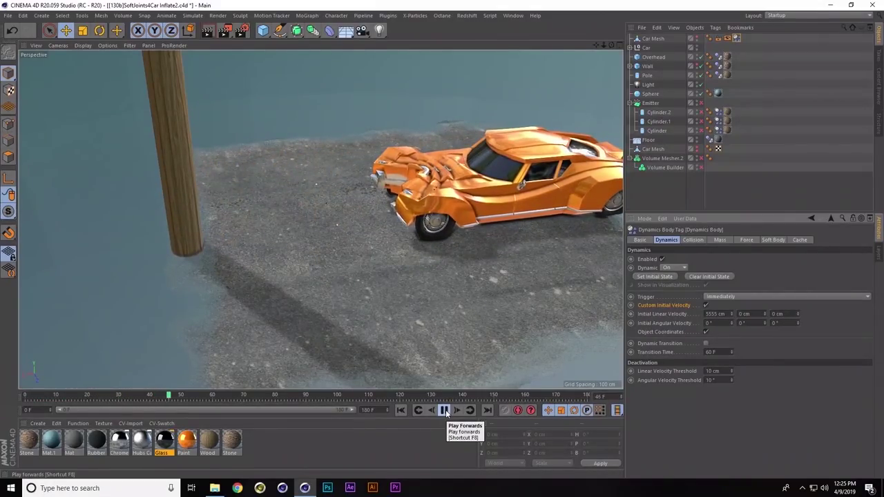
{"action": "left_click", "coordinate": [446, 410]}
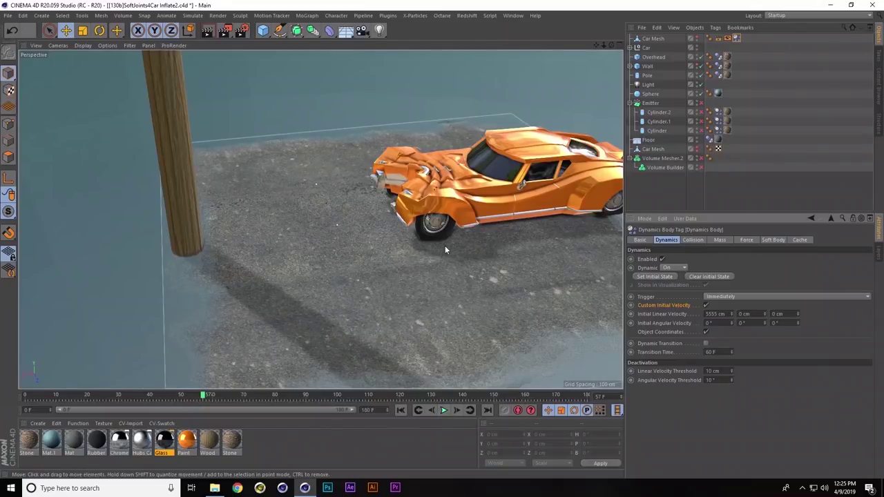
{"action": "left_click_drag", "start_coordinate": [444, 250], "coordinate": [359, 253], "text": "alt"}
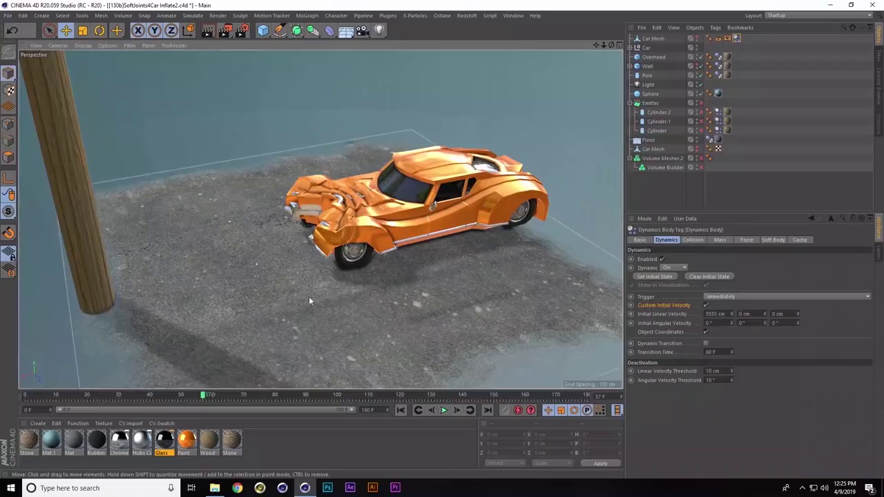
{"action": "left_click", "coordinate": [696, 65]}
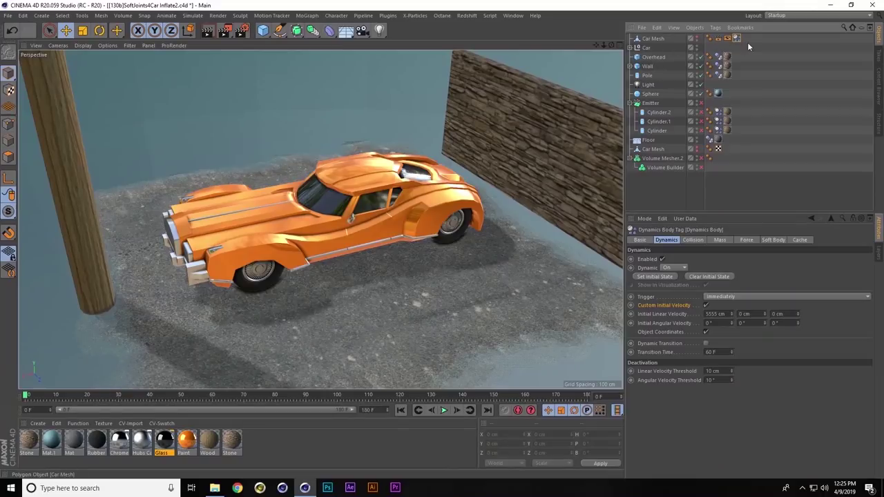
Step: Set X velocity to -5555 cm, play the crash into the wall, then rewind
{"action": "left_click", "coordinate": [708, 313]}
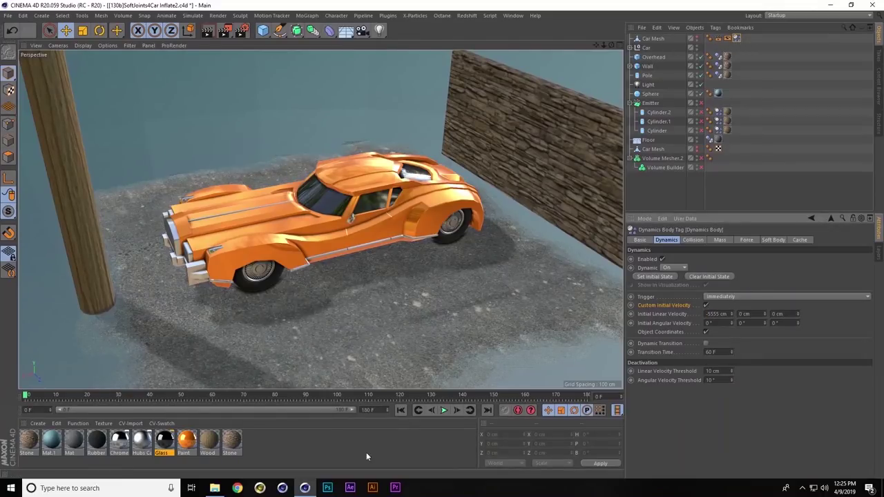
{"action": "left_click", "coordinate": [444, 410]}
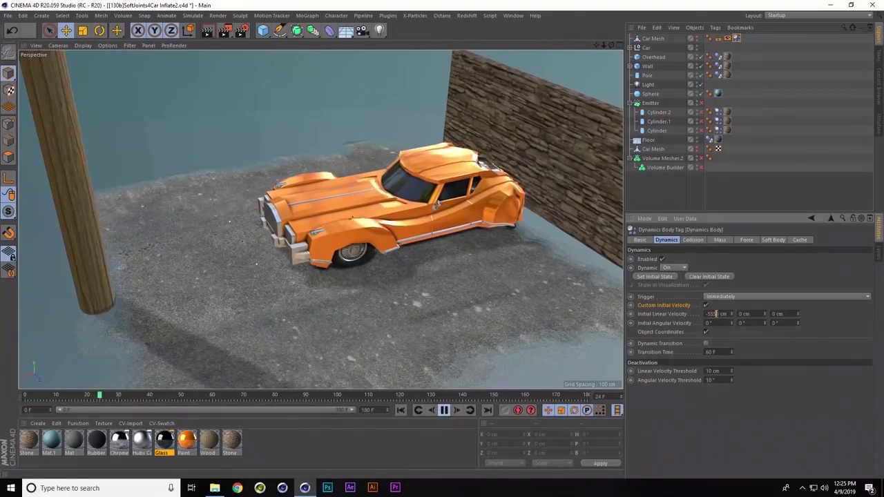
{"action": "left_click", "coordinate": [400, 410]}
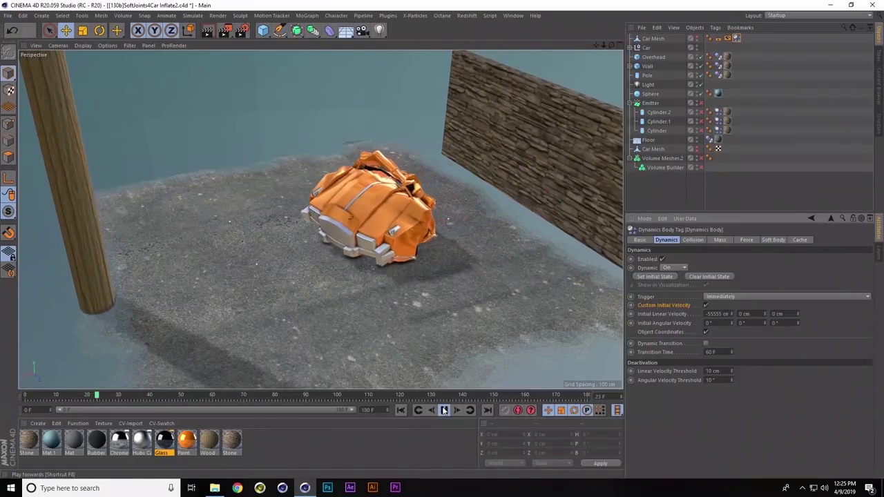
{"action": "left_click", "coordinate": [443, 412]}
{"action": "left_click", "coordinate": [401, 410]}
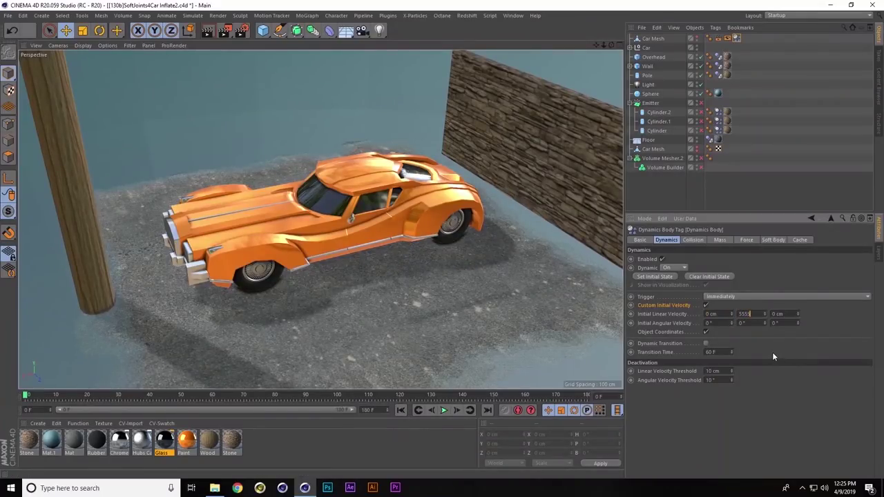
Step: Play the car launching up into the overhead beam, framing the beam, then rewind
{"action": "left_click", "coordinate": [444, 411]}
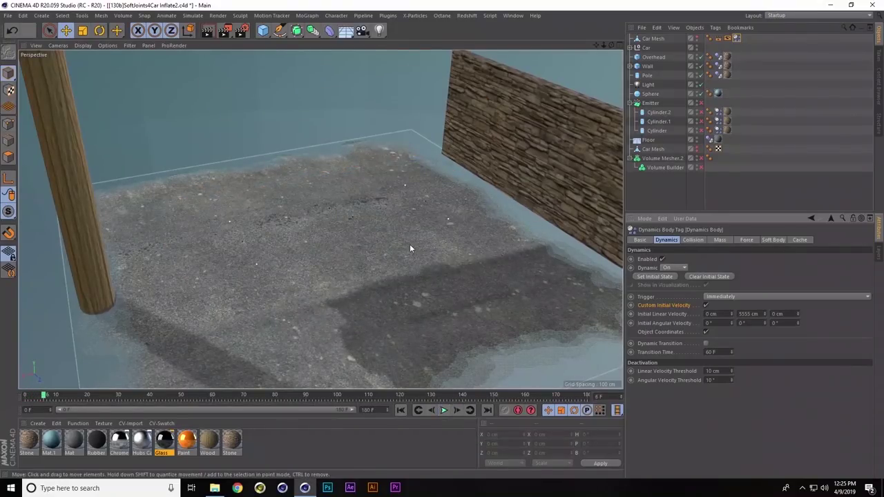
{"action": "scroll", "coordinate": [410, 249], "scroll_direction": "down", "scroll_amount": 5}
{"action": "left_click_drag", "start_coordinate": [360, 260], "coordinate": [349, 309], "text": "alt"}
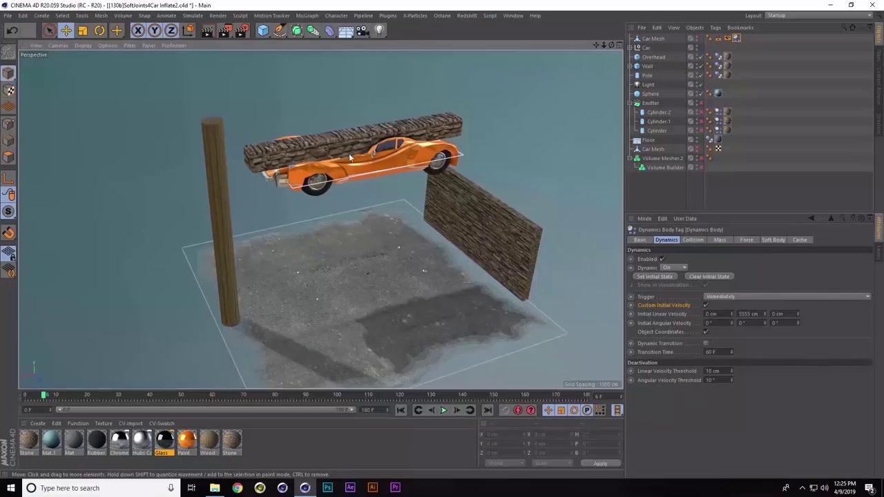
{"action": "left_click_drag", "start_coordinate": [349, 159], "coordinate": [373, 181], "text": "alt"}
{"action": "left_click", "coordinate": [445, 411]}
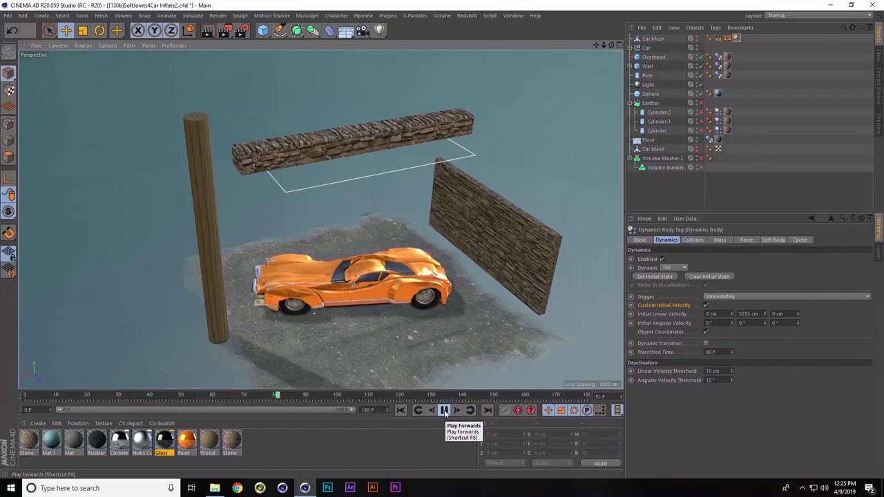
{"action": "left_click", "coordinate": [444, 411]}
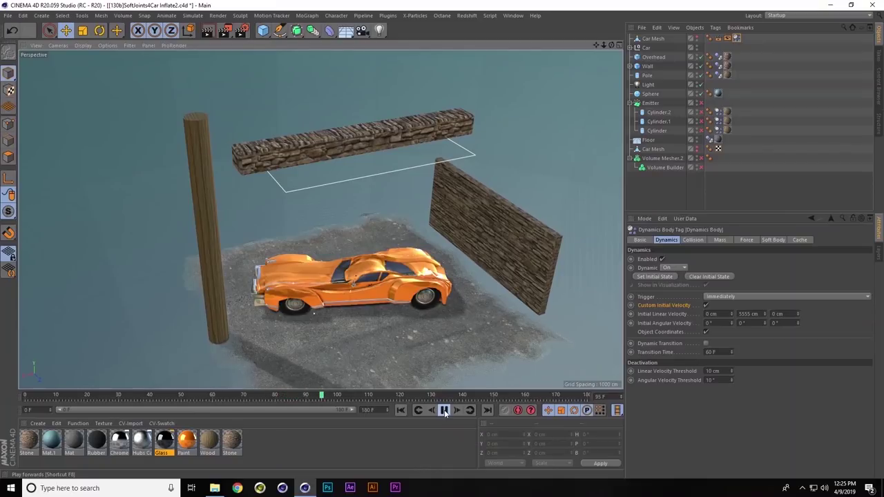
{"action": "left_click", "coordinate": [399, 411]}
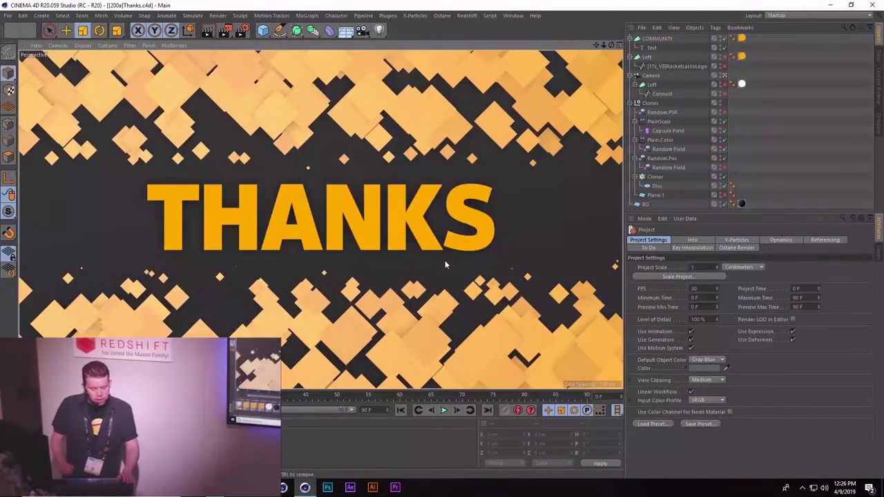
Step: Switch to the 220 RocketLasso.c4d credits scene and maximise its Perspective viewport
{"action": "key", "text": "ctrl+Tab"}
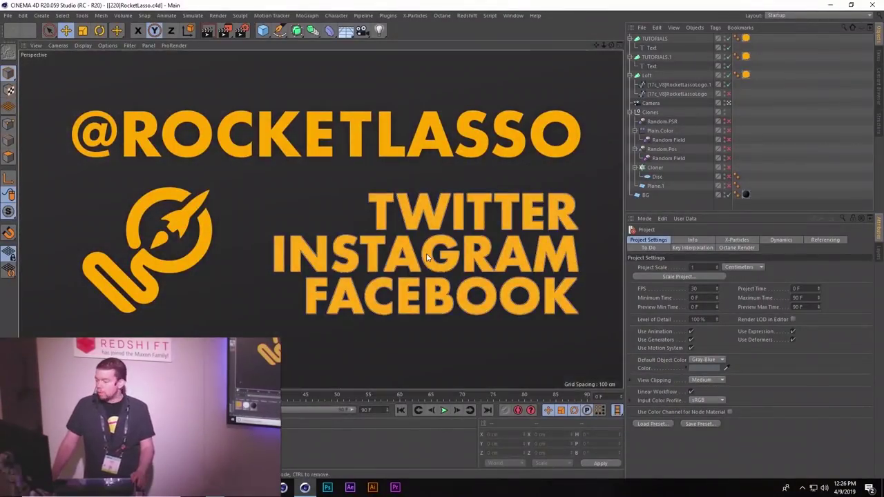
{"action": "key", "text": "ctrl+Tab"}
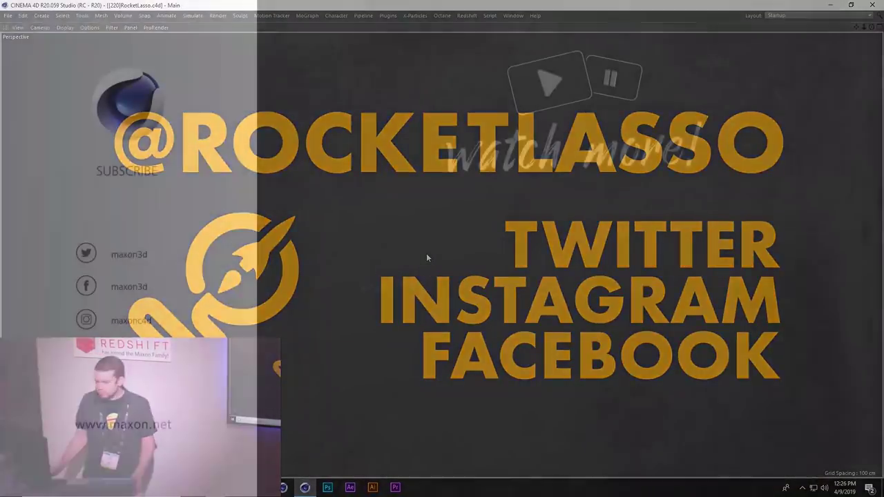